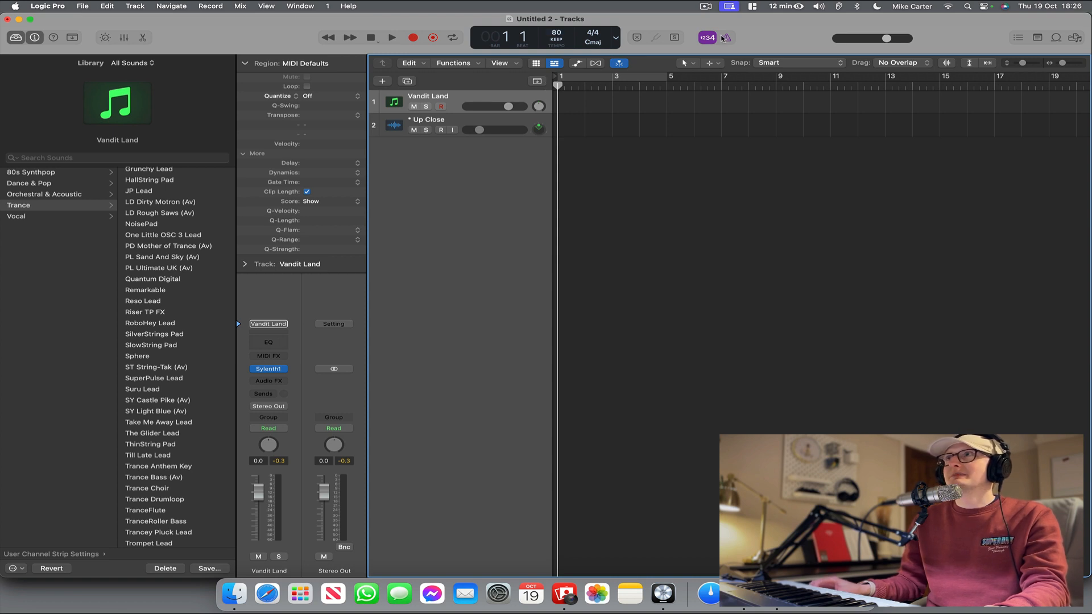
Record a MIDI riff of about two bars on the Vandit Land track from bar 2 and select the recorded region.
{"action": "left_click", "coordinate": [412, 38]}
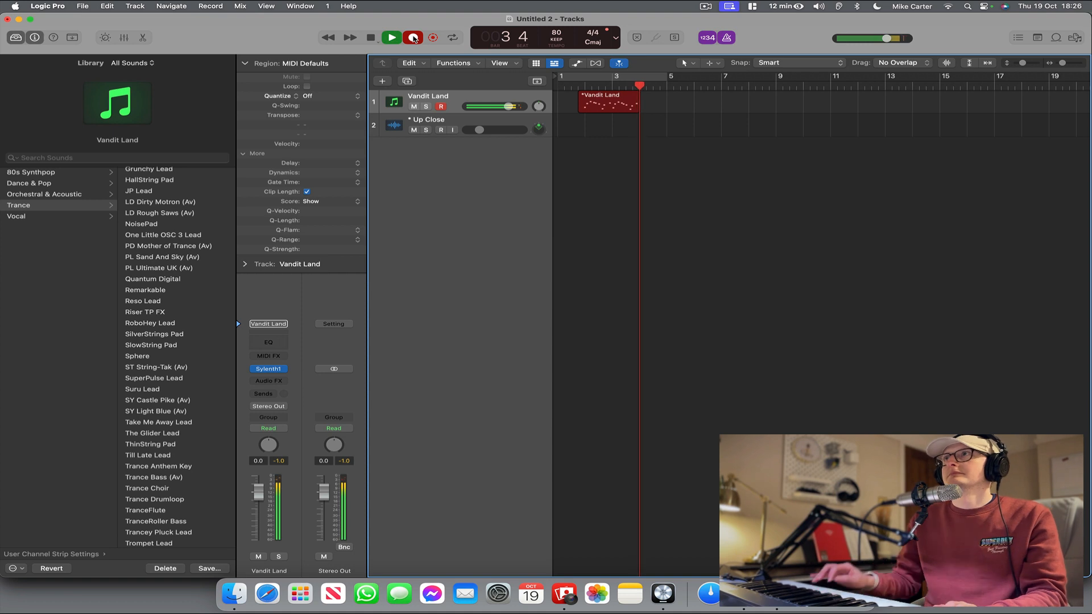
{"action": "key", "text": "space"}
{"action": "left_click", "coordinate": [609, 127]}
{"action": "left_click", "coordinate": [607, 111]}
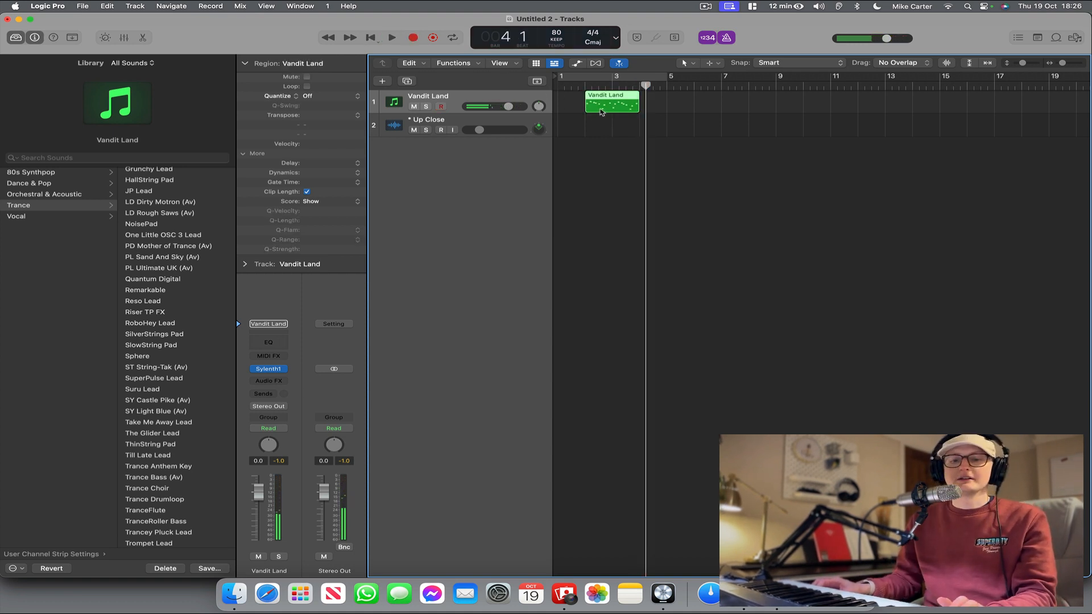
Try quantizing the Vandit Land region to 1/8 Note and play it back from just before bar 2.
{"action": "left_click", "coordinate": [328, 100]}
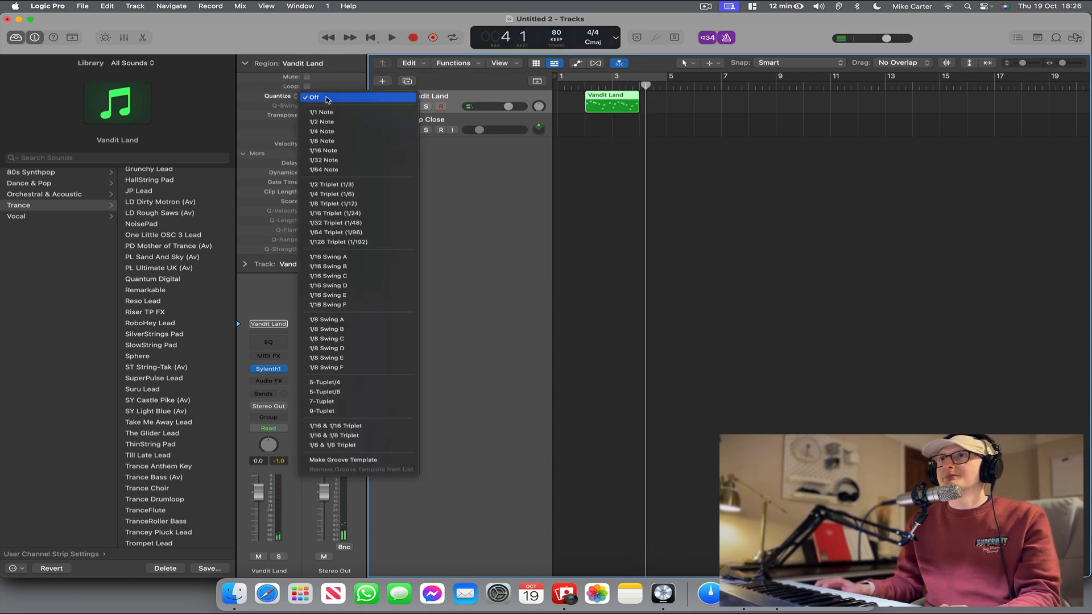
{"action": "left_click", "coordinate": [328, 141]}
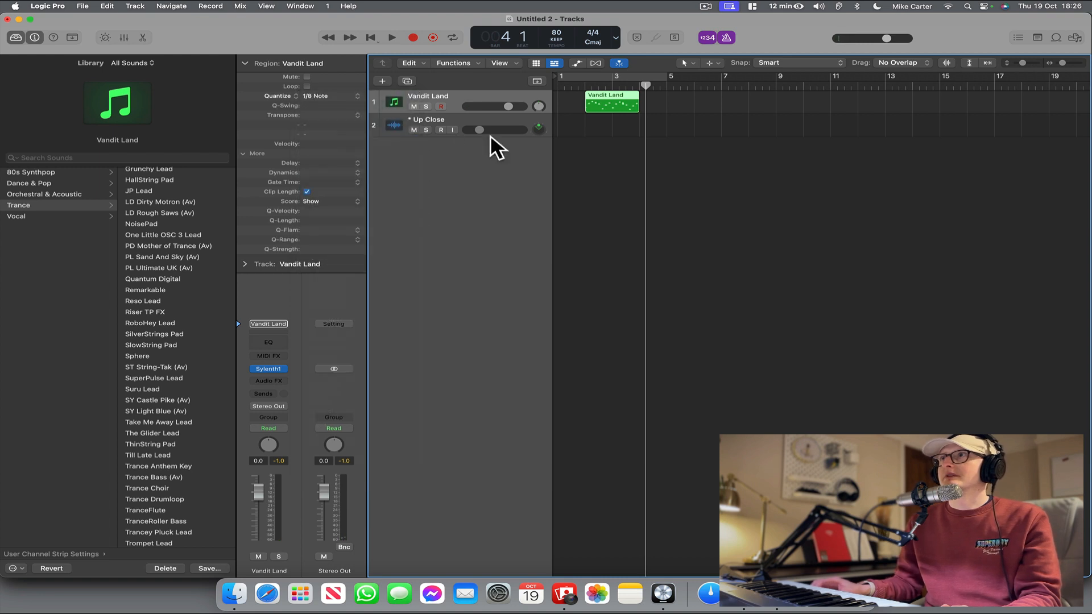
{"action": "left_click", "coordinate": [589, 138]}
{"action": "left_click", "coordinate": [610, 97]}
{"action": "left_click", "coordinate": [581, 86]}
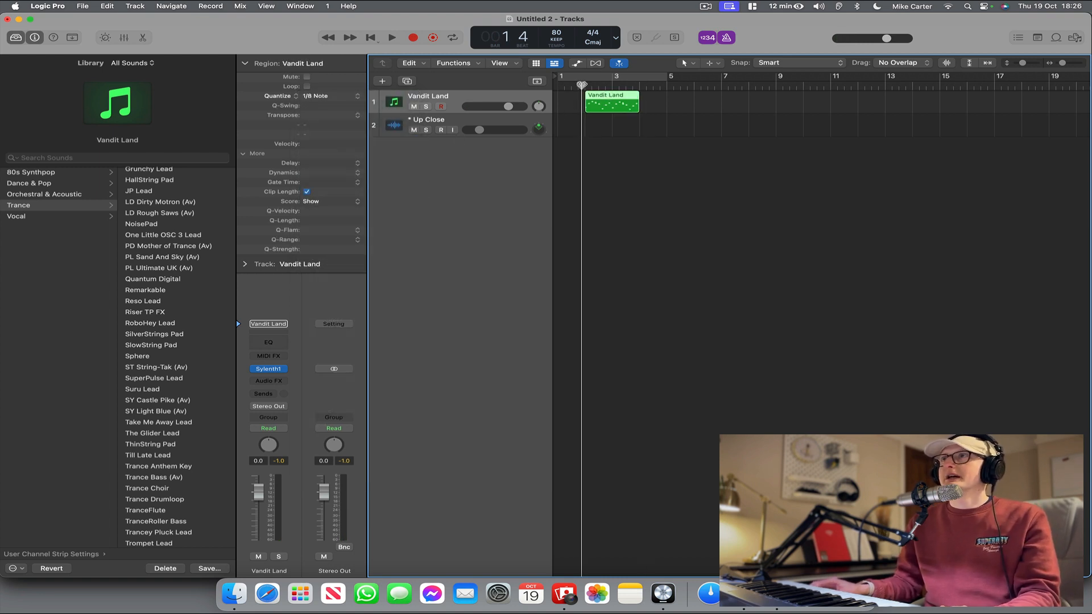
{"action": "key", "text": "space"}
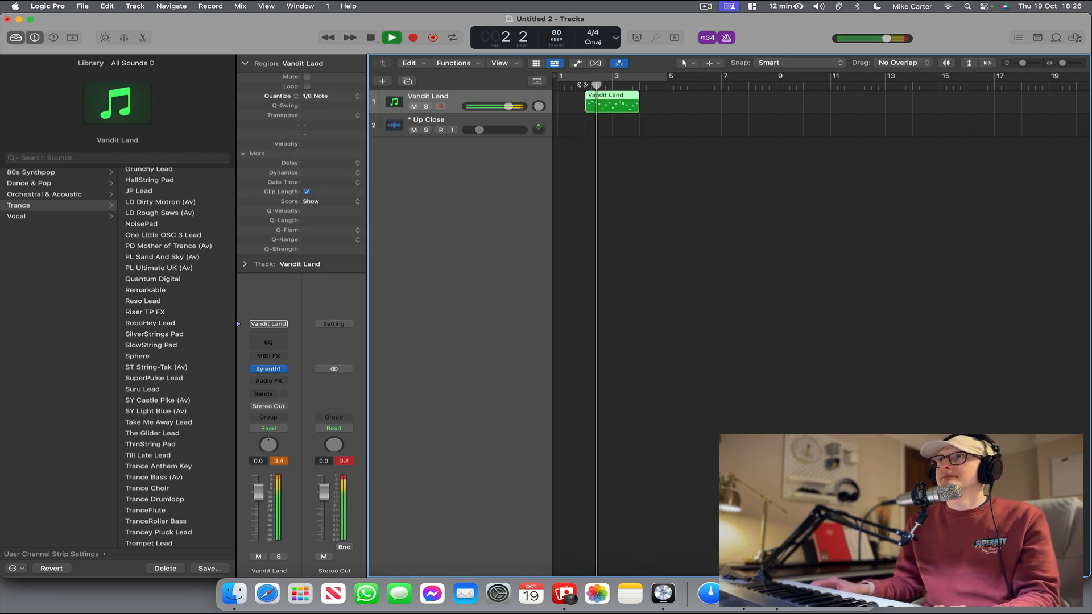
{"action": "key", "text": "space"}
Quantize the Vandit Land region to 1/16 Note and play it back to check the timing.
{"action": "left_click", "coordinate": [619, 148]}
{"action": "left_click", "coordinate": [608, 106]}
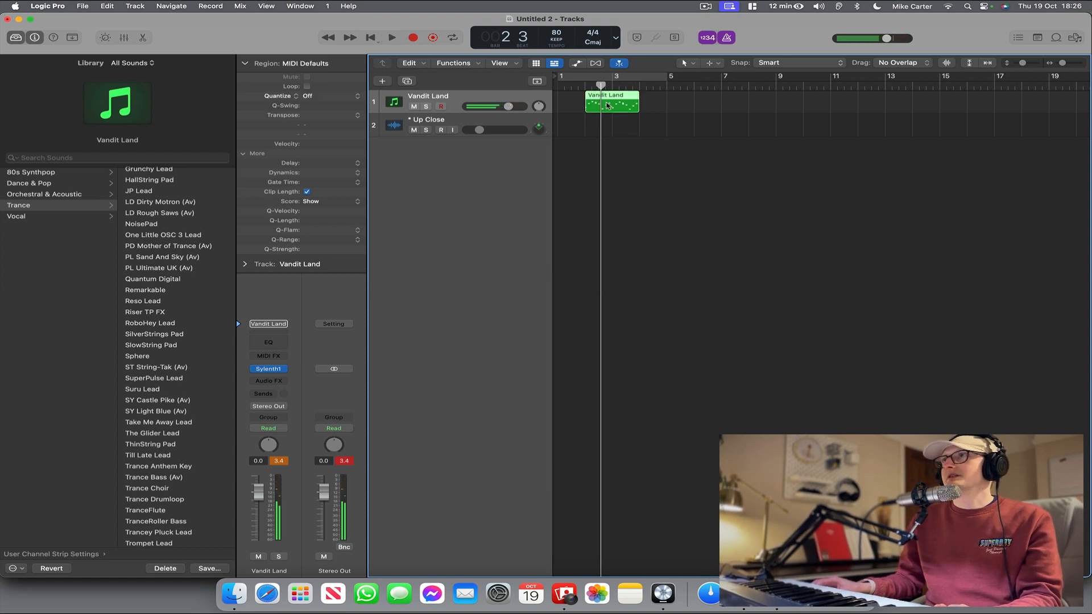
{"action": "left_click", "coordinate": [328, 96]}
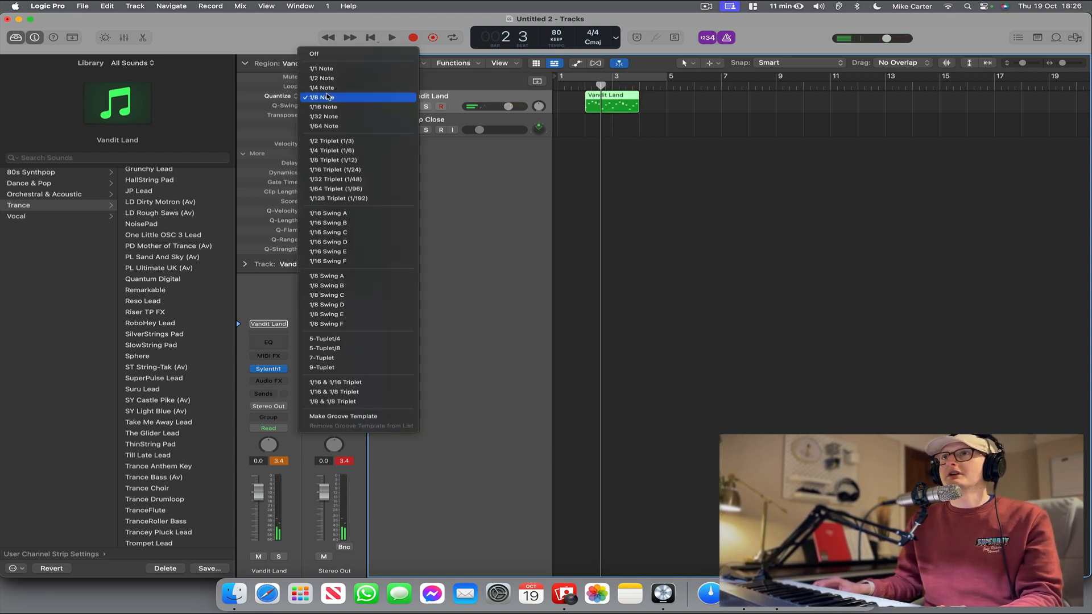
{"action": "left_click", "coordinate": [324, 106]}
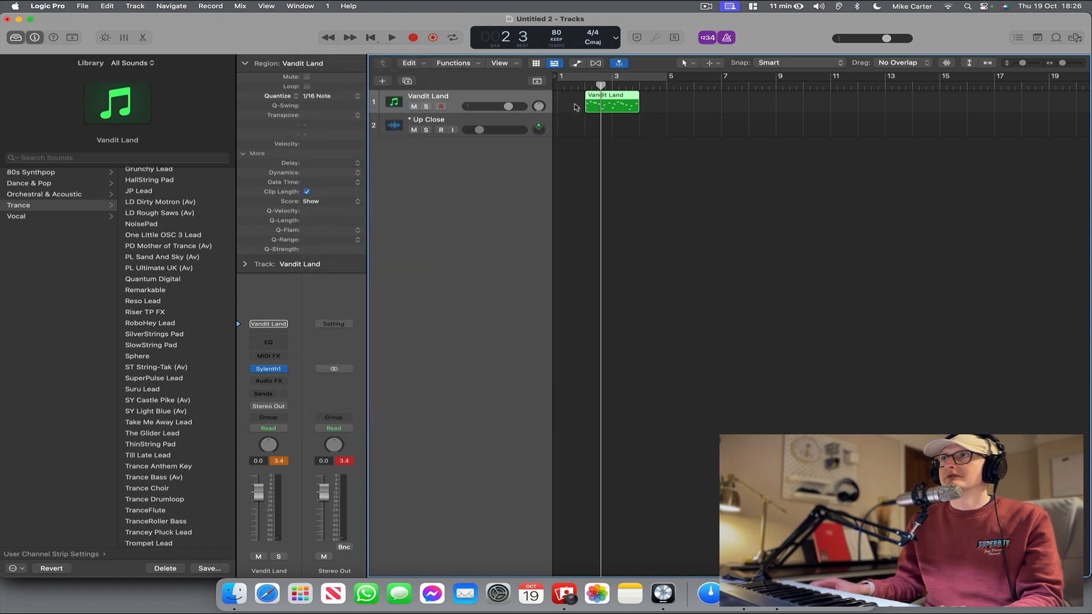
{"action": "key", "text": "space"}
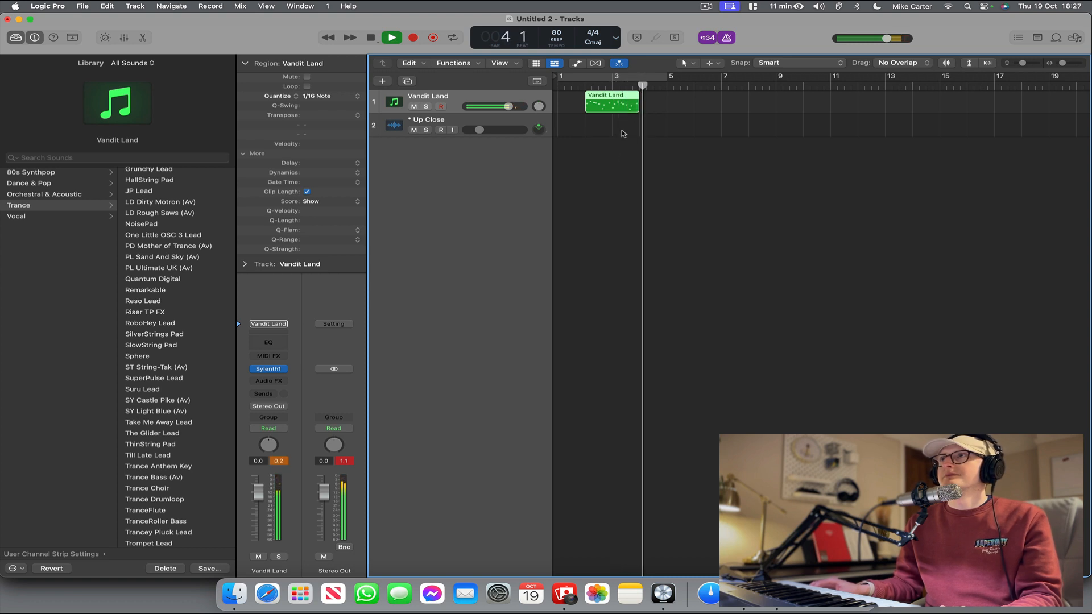
{"action": "left_click", "coordinate": [607, 115]}
{"action": "key", "text": "space"}
Try looping the Vandit Land region and switch its looping back off.
{"action": "left_click", "coordinate": [612, 108]}
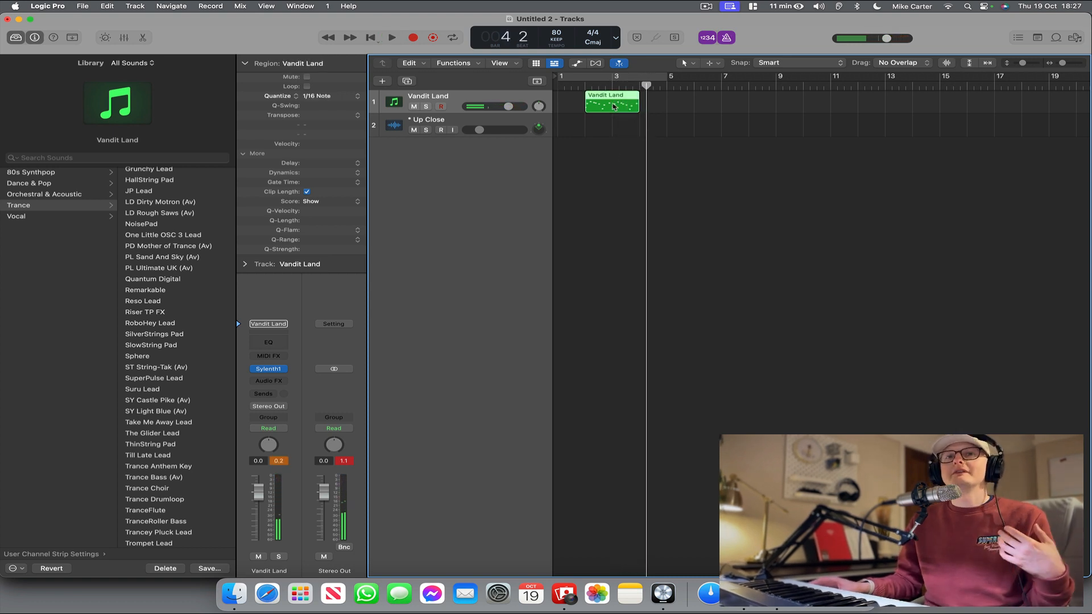
{"action": "key", "text": "l"}
{"action": "left_click", "coordinate": [337, 96]}
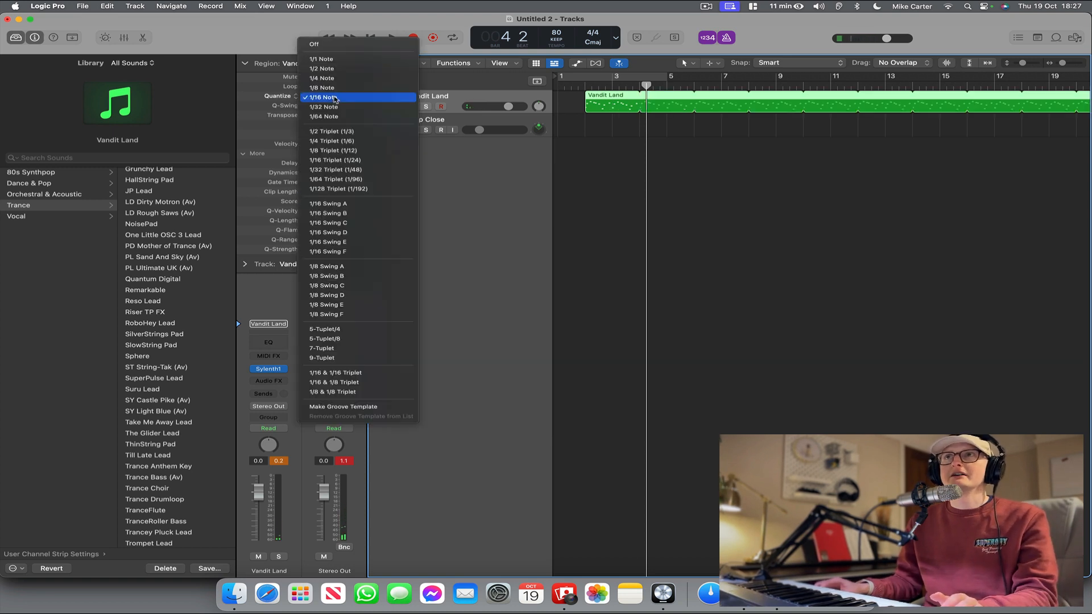
{"action": "left_click", "coordinate": [303, 89]}
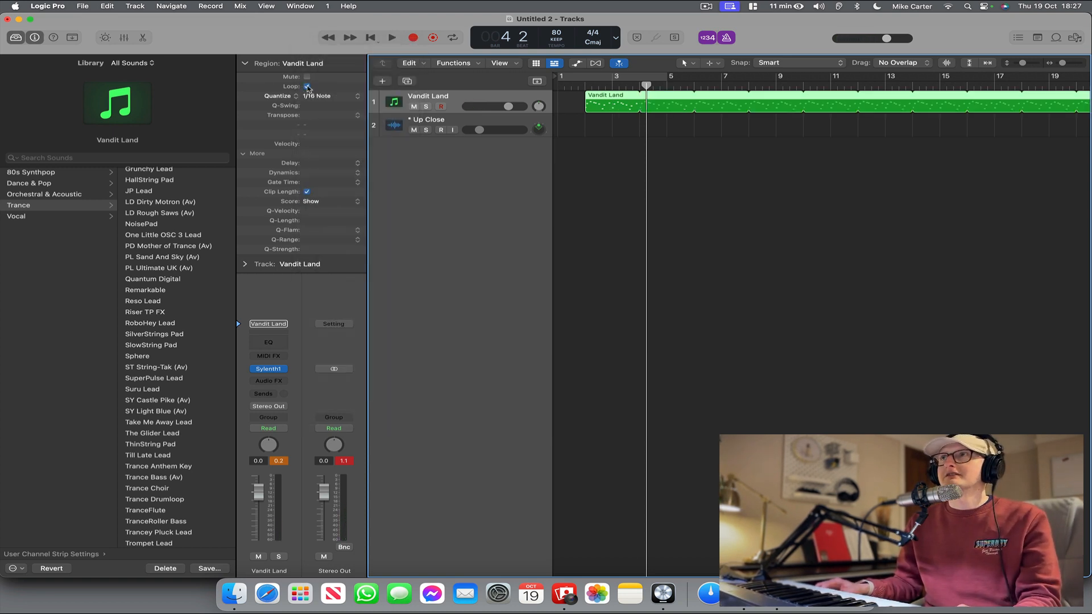
{"action": "left_click", "coordinate": [307, 86]}
{"action": "left_click", "coordinate": [613, 142]}
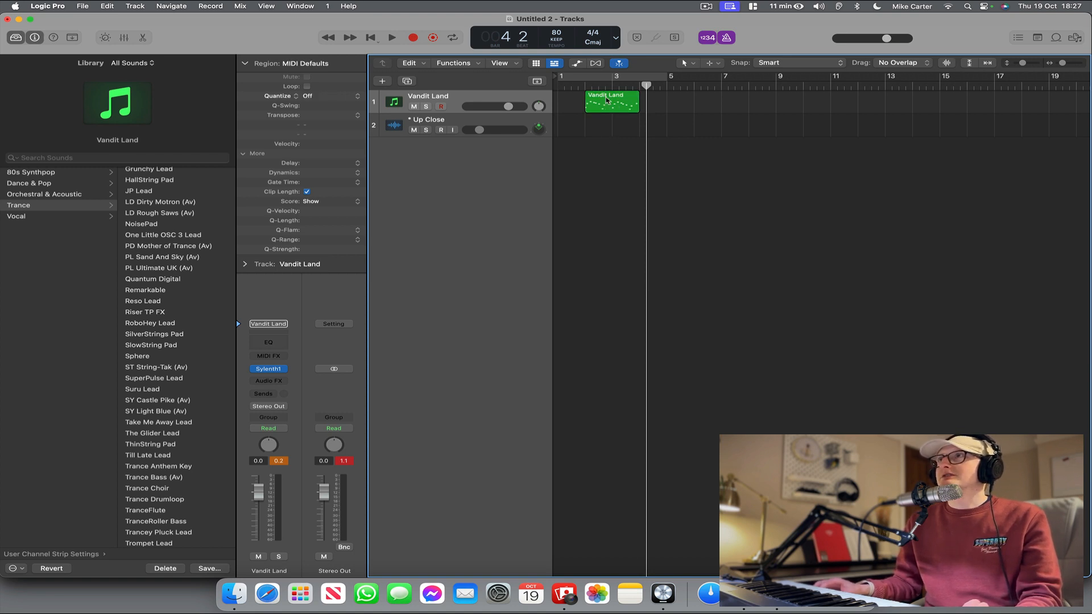
Copy the Vandit Land region three times back to back up to bar 10 and join all four into one region.
{"action": "left_click_drag", "start_coordinate": [607, 100], "coordinate": [585, 101]}
{"action": "left_click", "coordinate": [806, 130]}
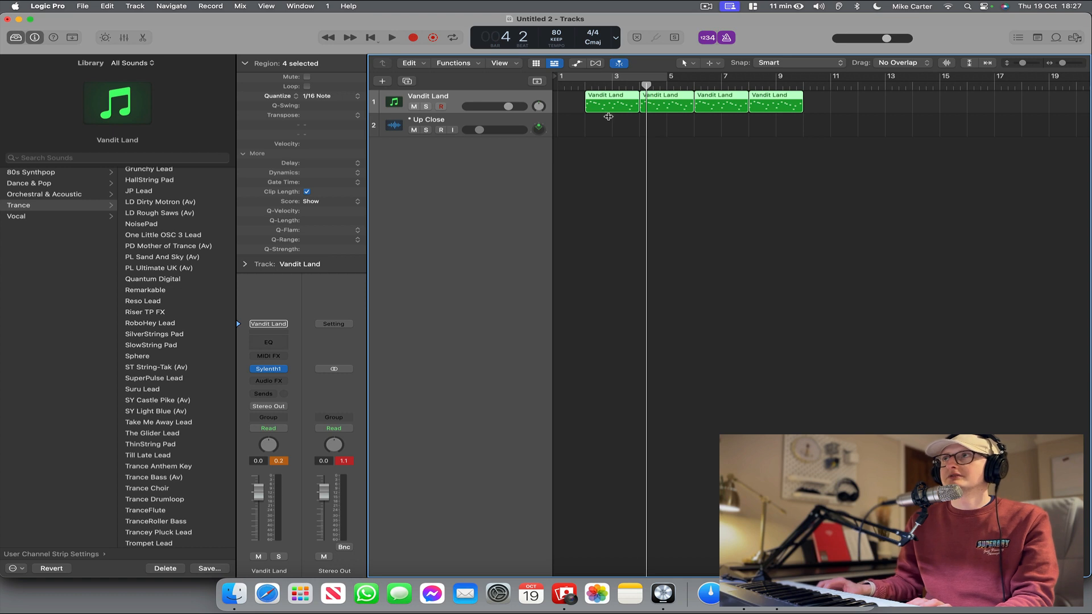
{"action": "key", "text": "super+j"}
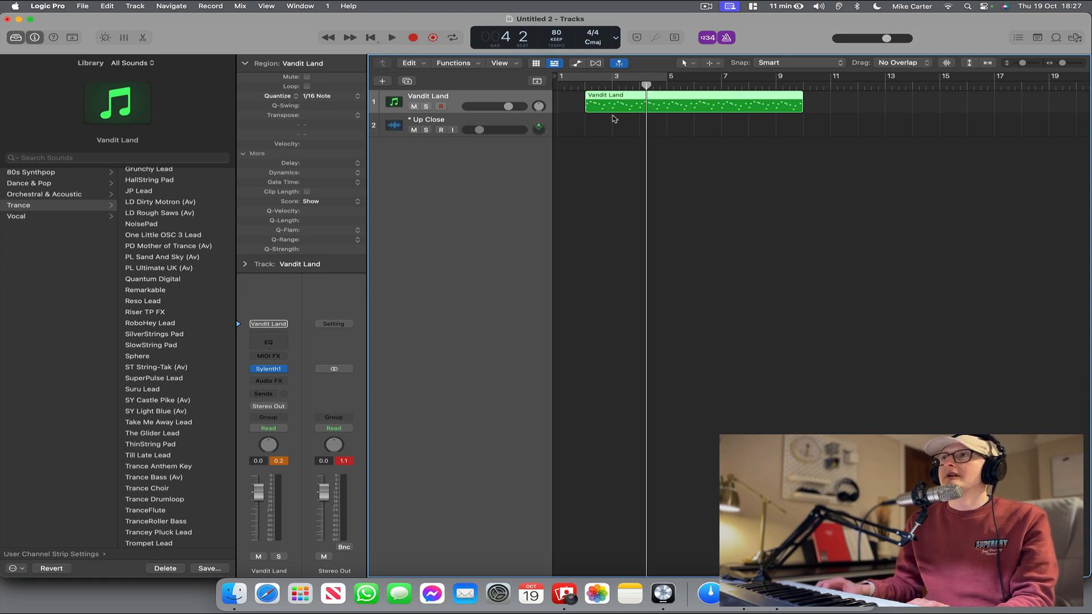
{"action": "left_click", "coordinate": [616, 128]}
{"action": "left_click", "coordinate": [593, 105]}
Set the project tempo to 120 and play the joined region from just before bar 2.
{"action": "left_click", "coordinate": [577, 87]}
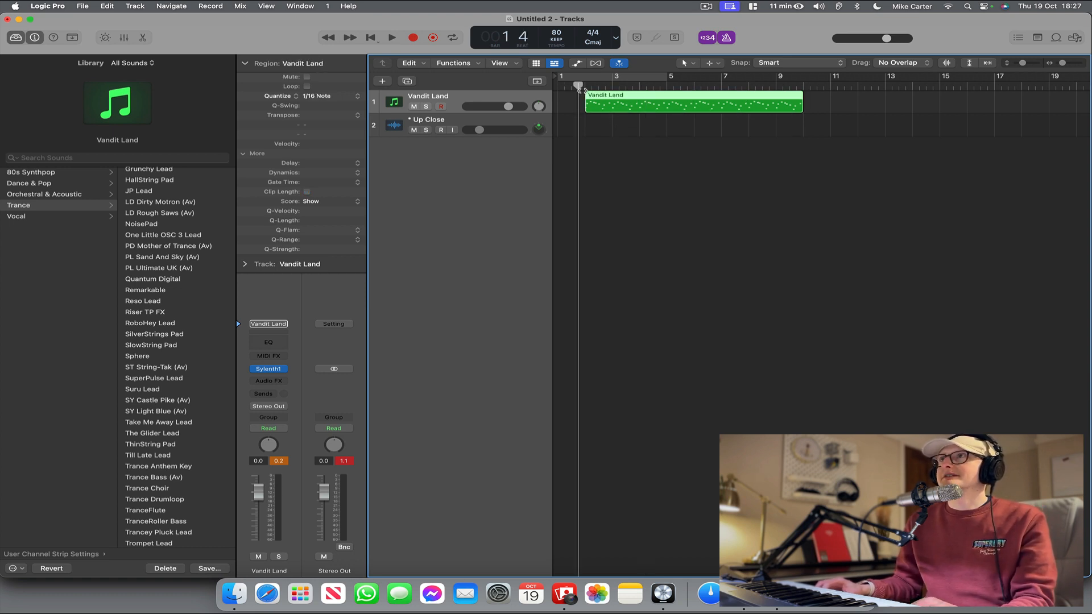
{"action": "double_click", "coordinate": [557, 34]}
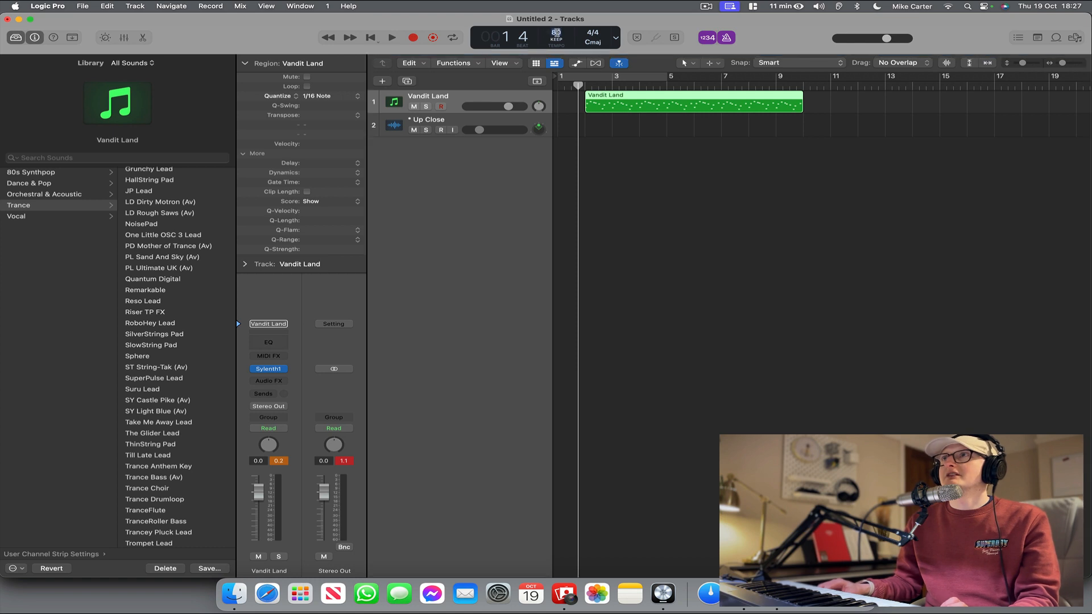
{"action": "type", "text": "120"}
{"action": "key", "text": "Return"}
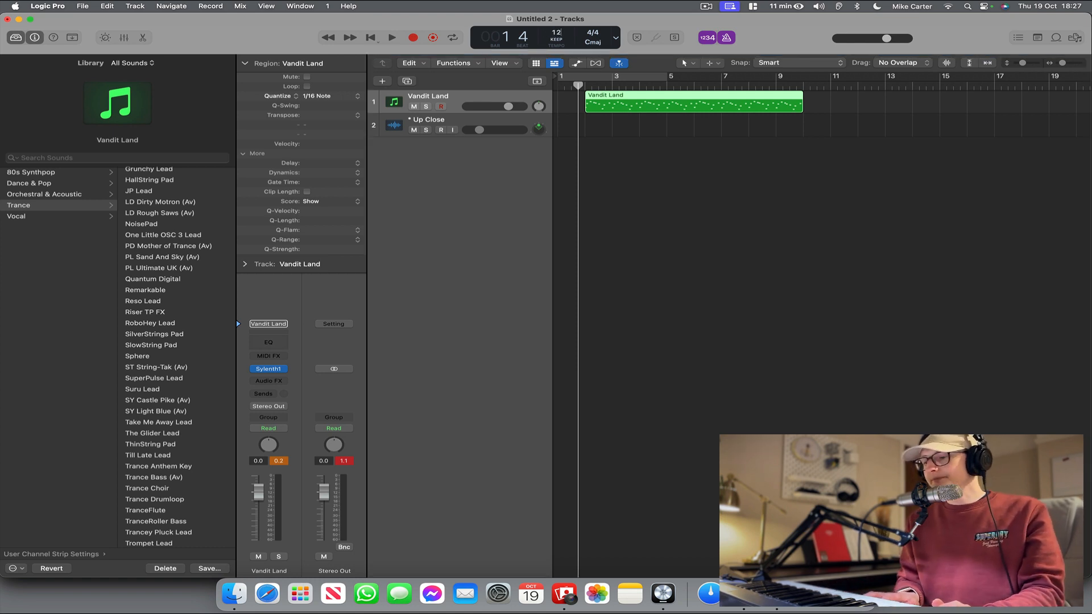
{"action": "key", "text": "space"}
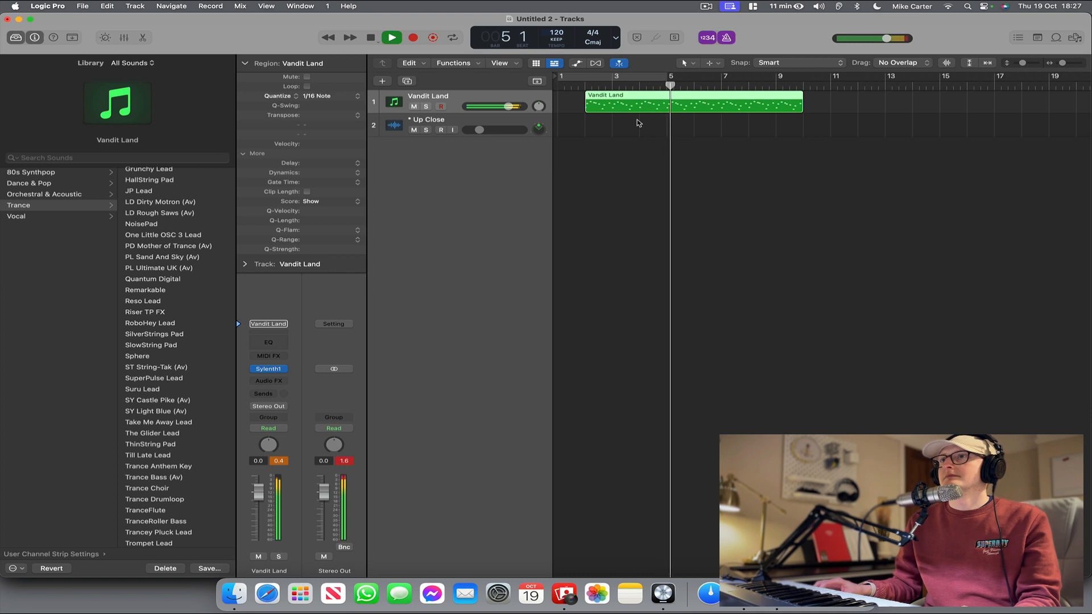
{"action": "key", "text": "space"}
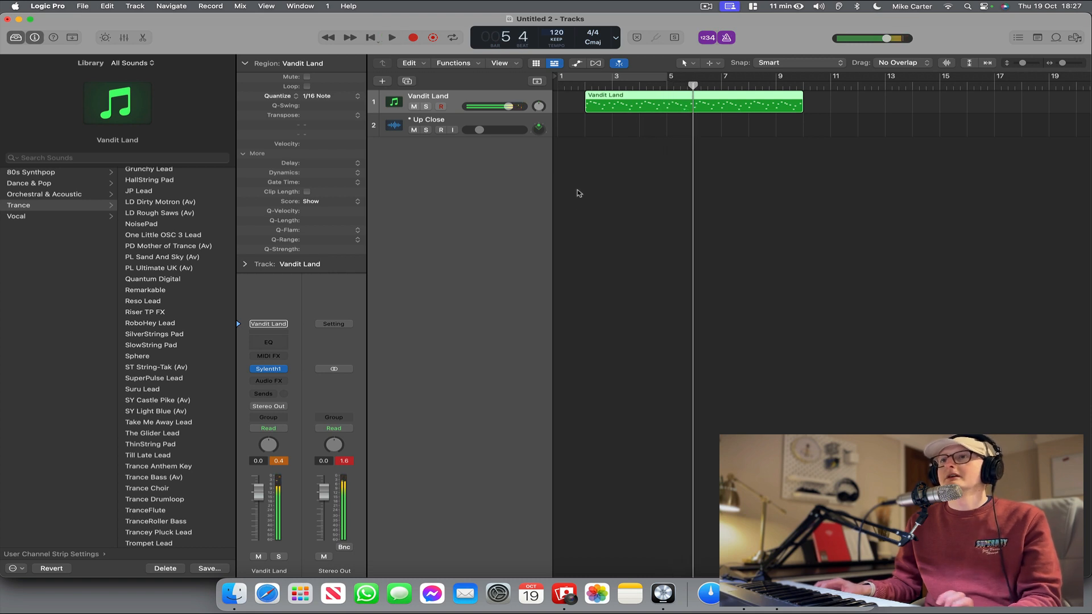
Turn off the metronome and play the riff again from just before bar 2.
{"action": "left_click", "coordinate": [727, 39]}
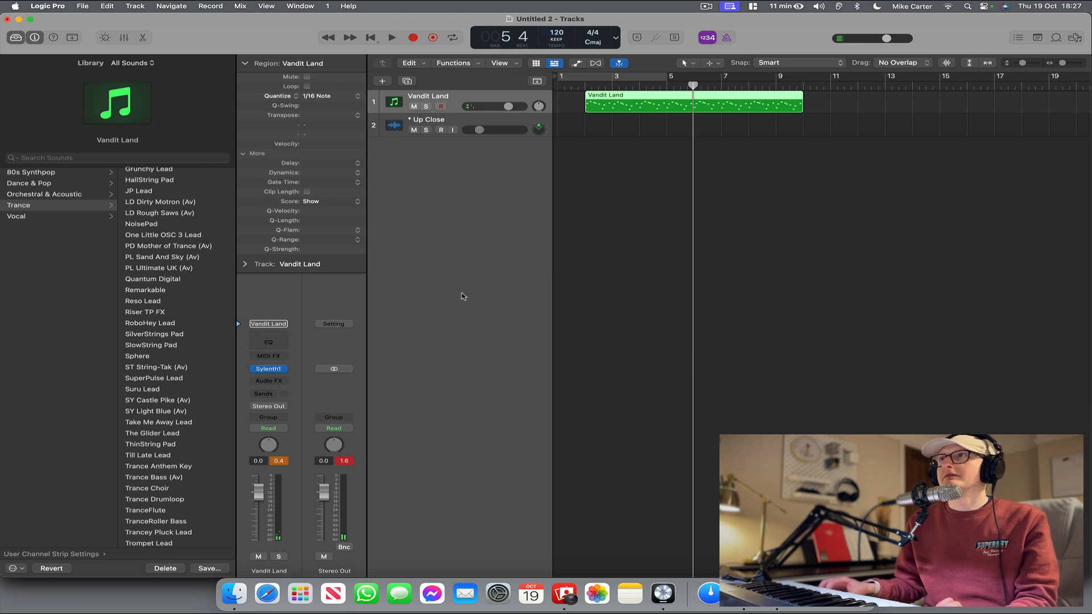
{"action": "left_click", "coordinate": [576, 85]}
{"action": "key", "text": "space"}
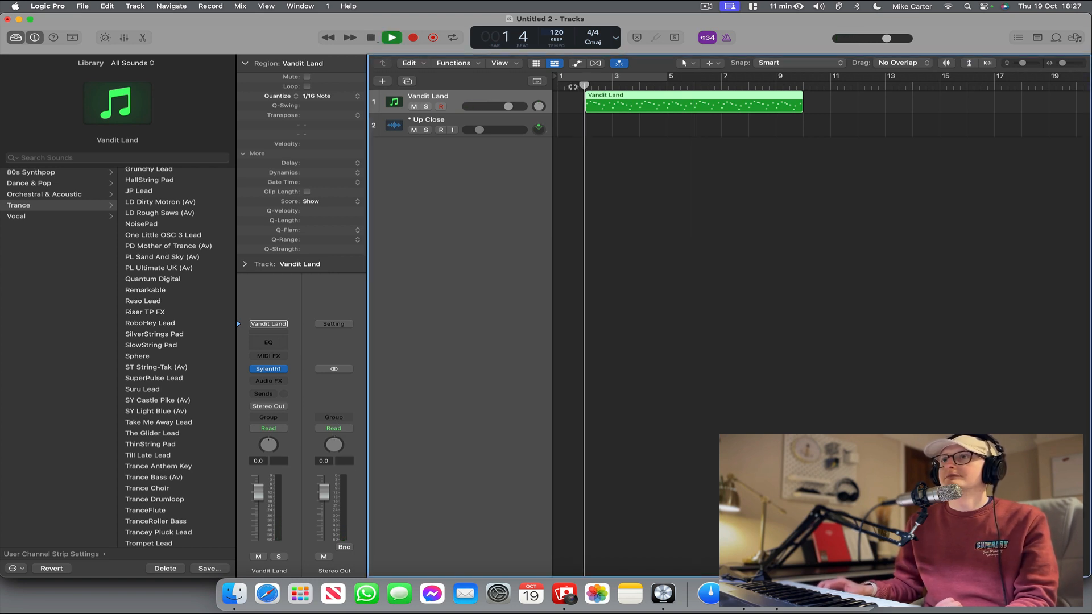
{"action": "key", "text": "space"}
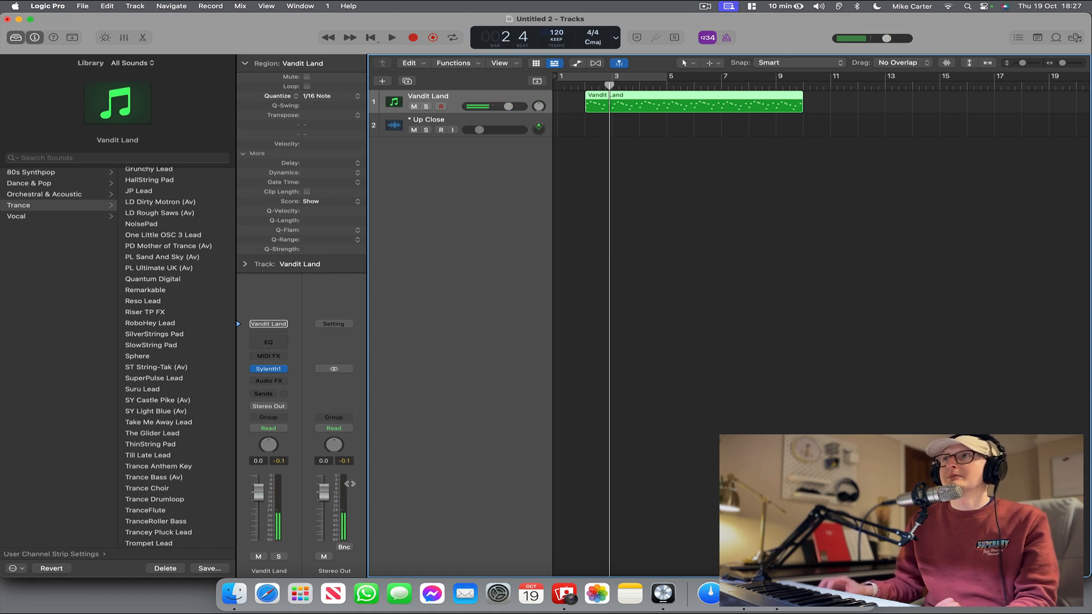
Lower the Vandit Land track volume to -8.0 dB and play the riff to check its level.
{"action": "left_click", "coordinate": [507, 106]}
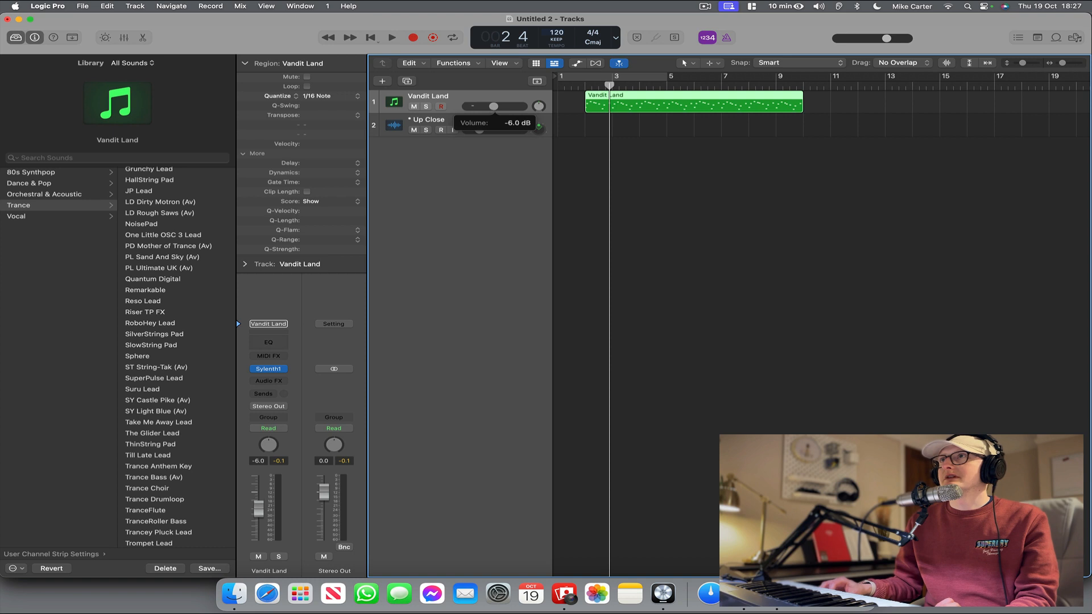
{"action": "left_click", "coordinate": [580, 85]}
{"action": "key", "text": "space"}
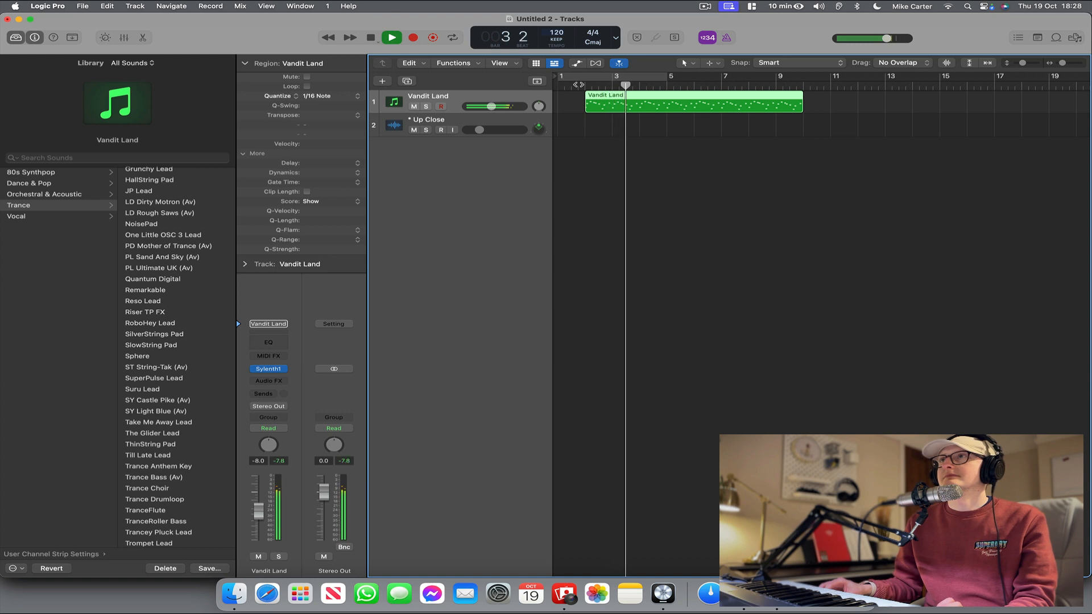
{"action": "key", "text": "space"}
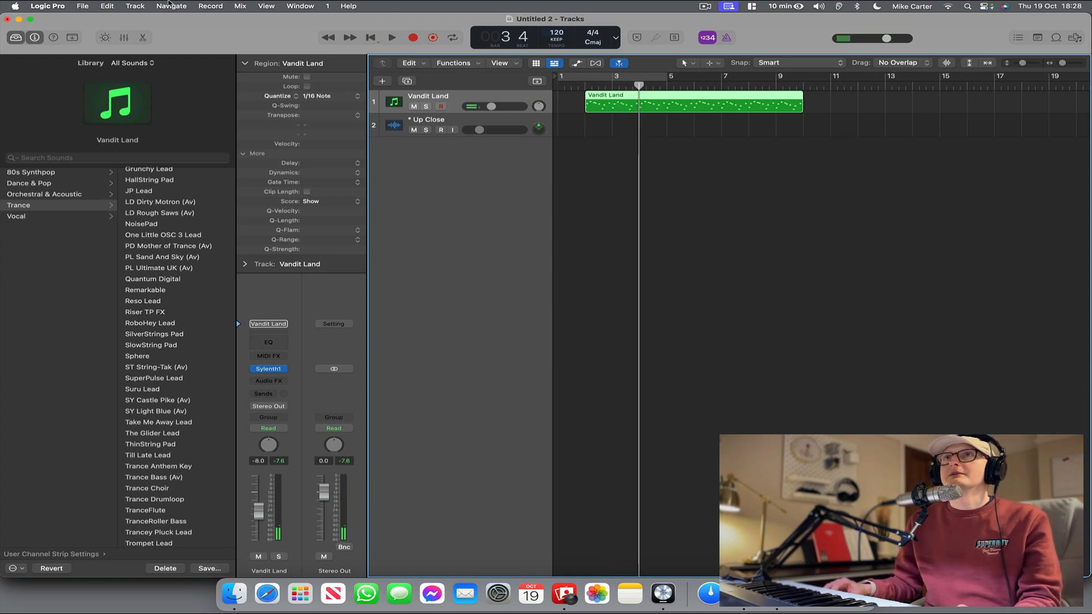
Add a software instrument track, load VPS Avenger in stereo on it and open the synth's window.
{"action": "left_click", "coordinate": [134, 6]}
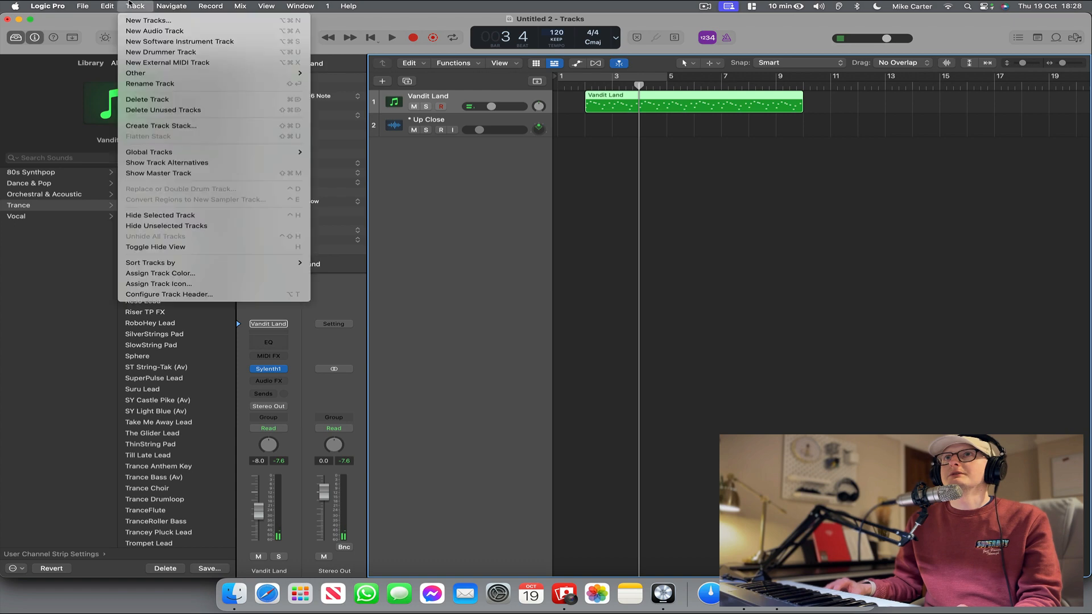
{"action": "left_click", "coordinate": [138, 41]}
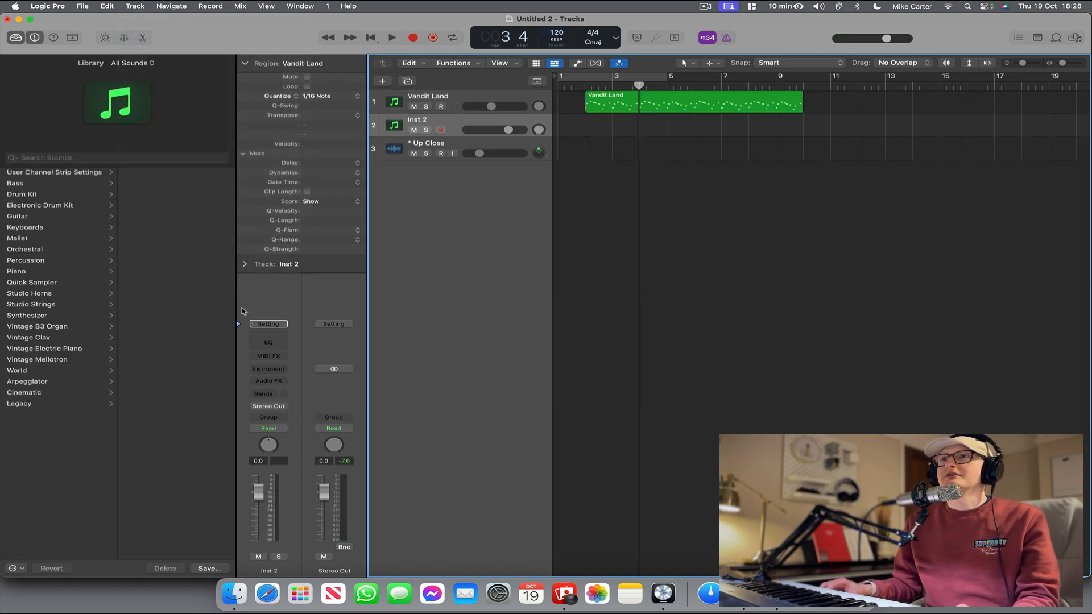
{"action": "left_click", "coordinate": [268, 367]}
{"action": "mouse_move", "coordinate": [284, 407]}
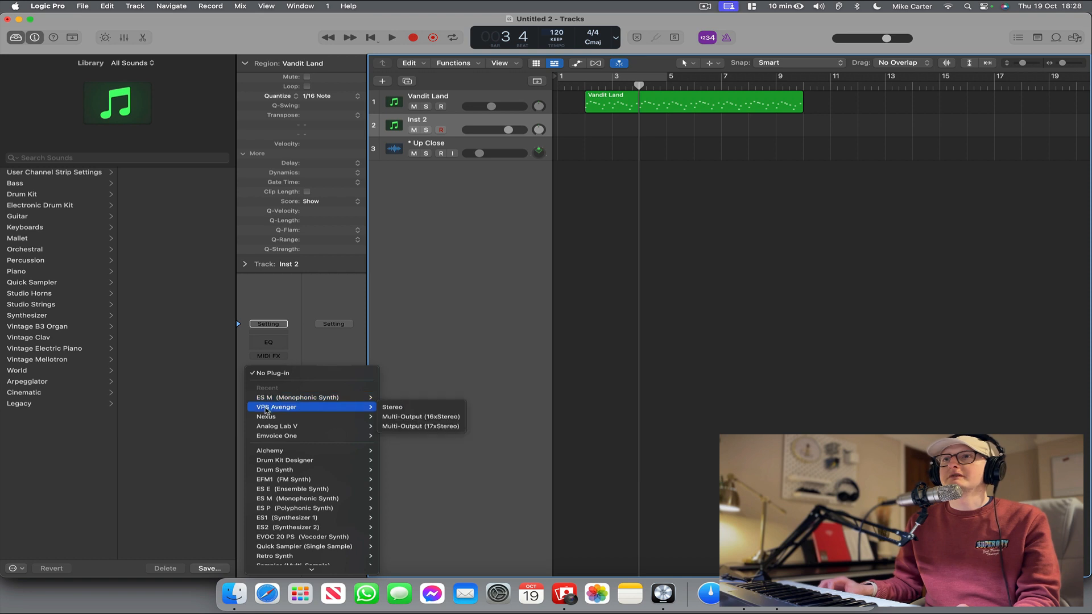
{"action": "left_click", "coordinate": [393, 407]}
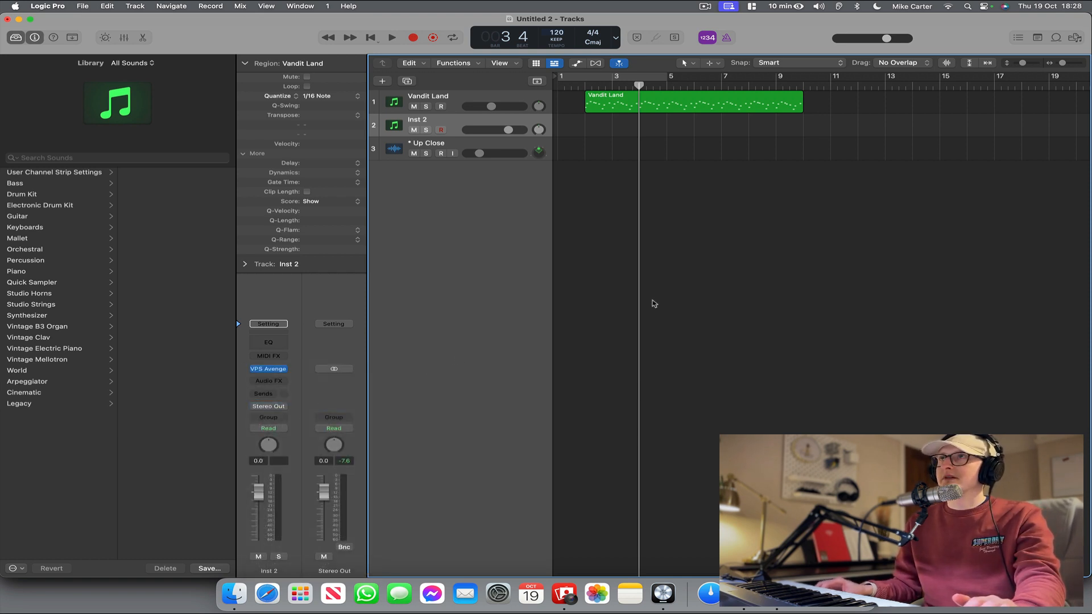
{"action": "left_click", "coordinate": [269, 369]}
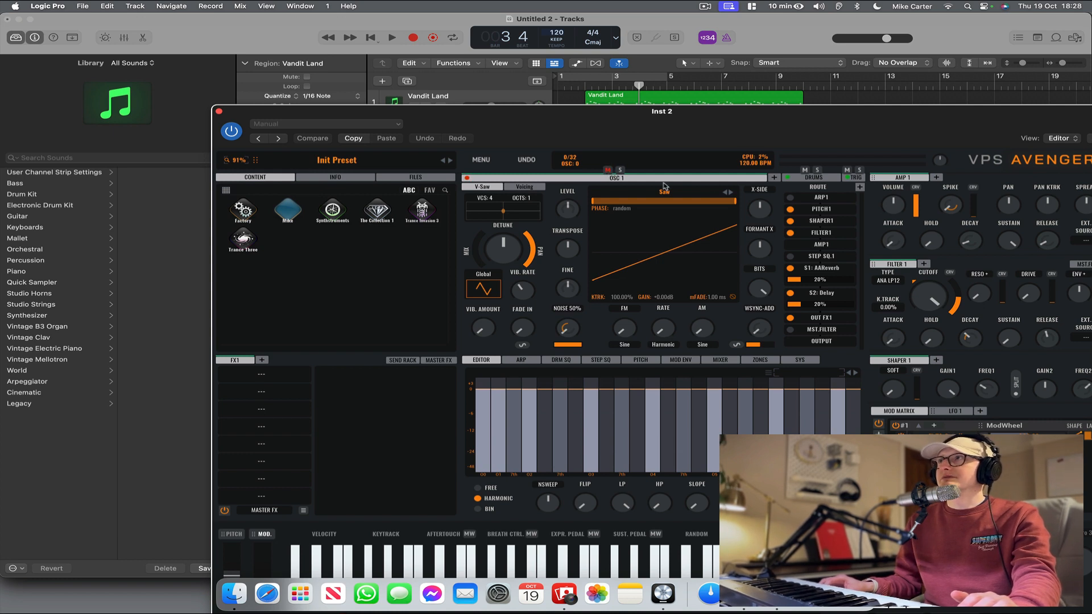
Show VPS Avenger's drum section and load the Future House 1 kit from the Factory drum kits.
{"action": "left_click", "coordinate": [805, 178]}
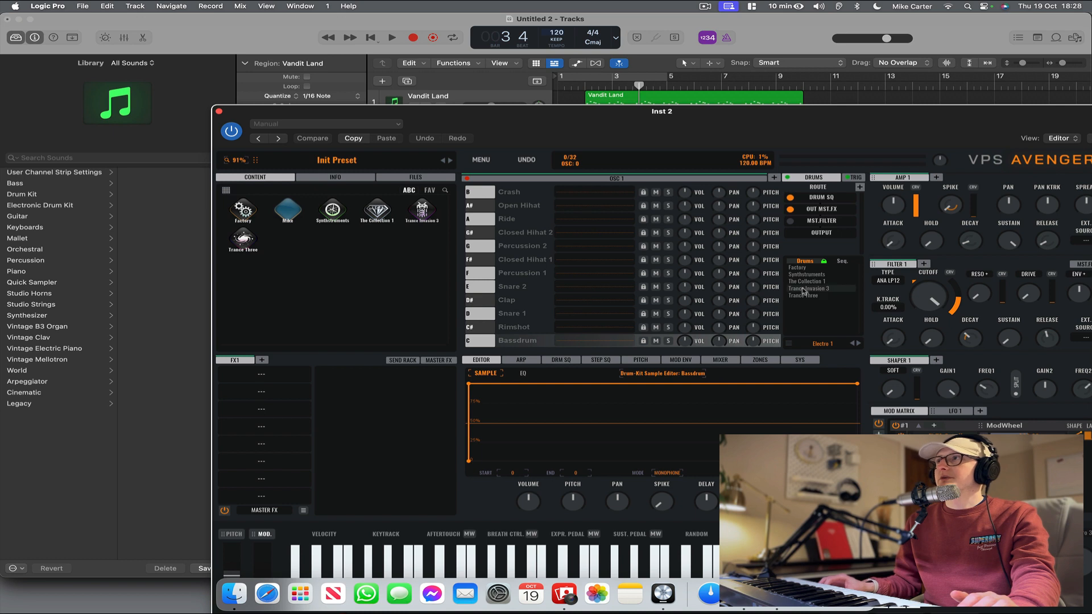
{"action": "left_click", "coordinate": [798, 268]}
{"action": "left_click", "coordinate": [799, 268]}
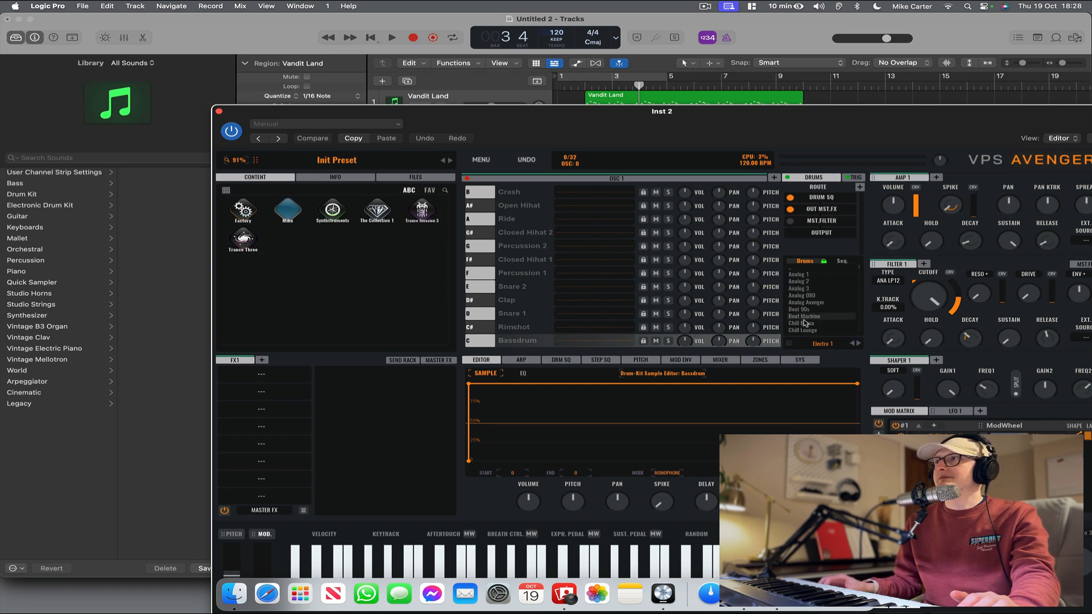
{"action": "scroll", "coordinate": [811, 313], "scroll_direction": "down", "scroll_amount": 6}
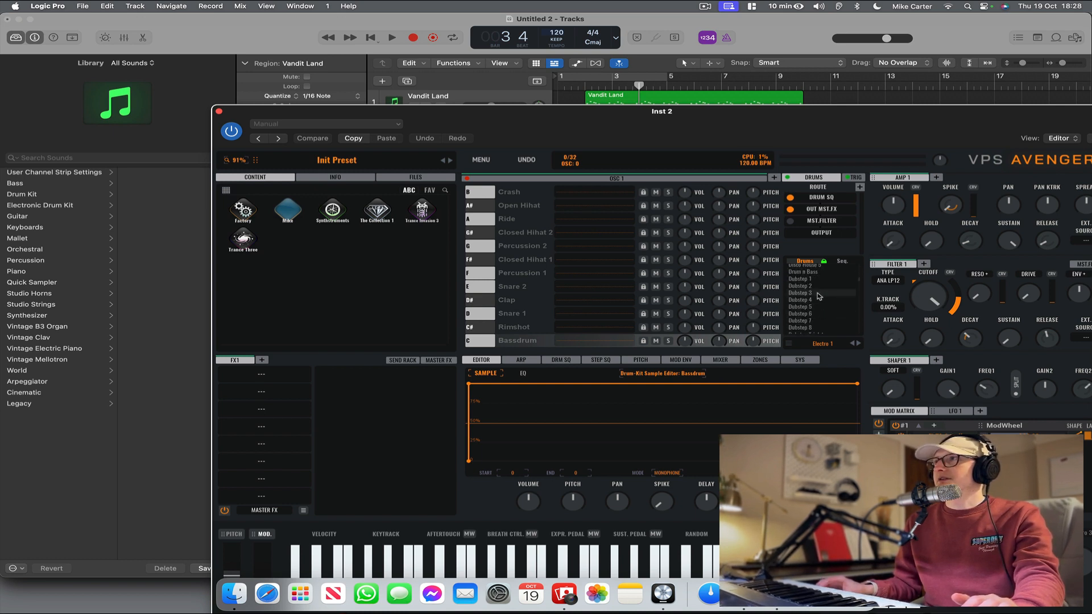
{"action": "scroll", "coordinate": [819, 296], "scroll_direction": "down", "scroll_amount": 6}
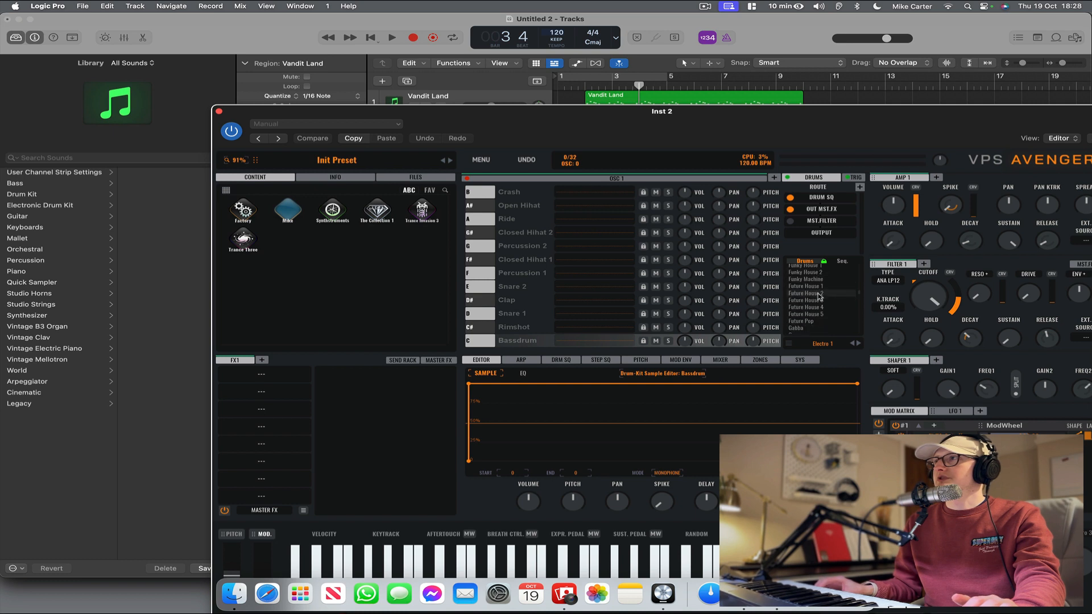
{"action": "left_click", "coordinate": [820, 287]}
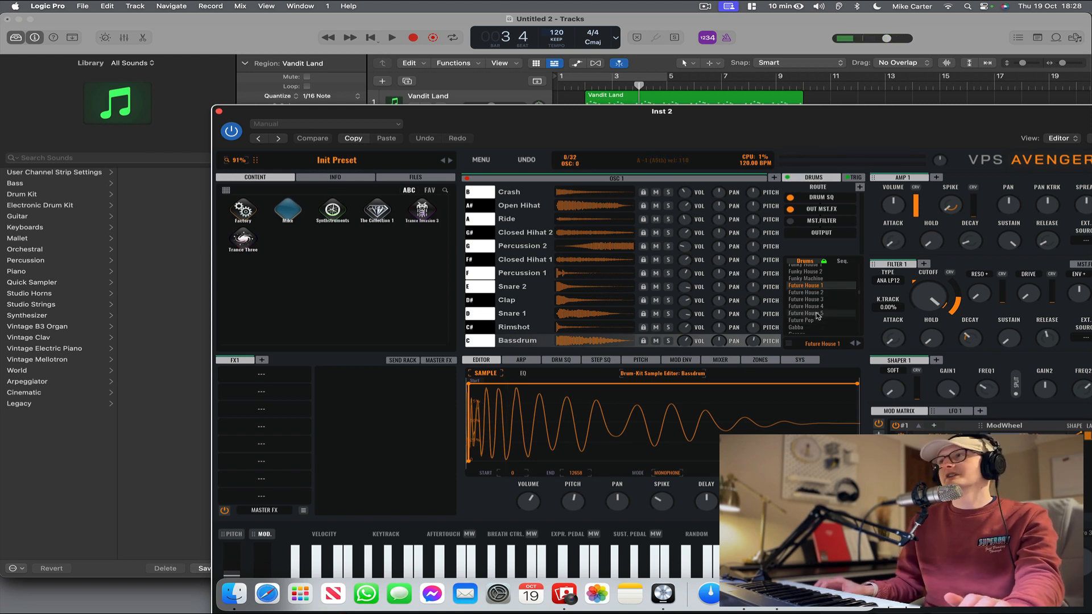
Audition the Future House 5, Future Pop, Human Beatbox and LoFi Arcade drum kits.
{"action": "left_click", "coordinate": [813, 314]}
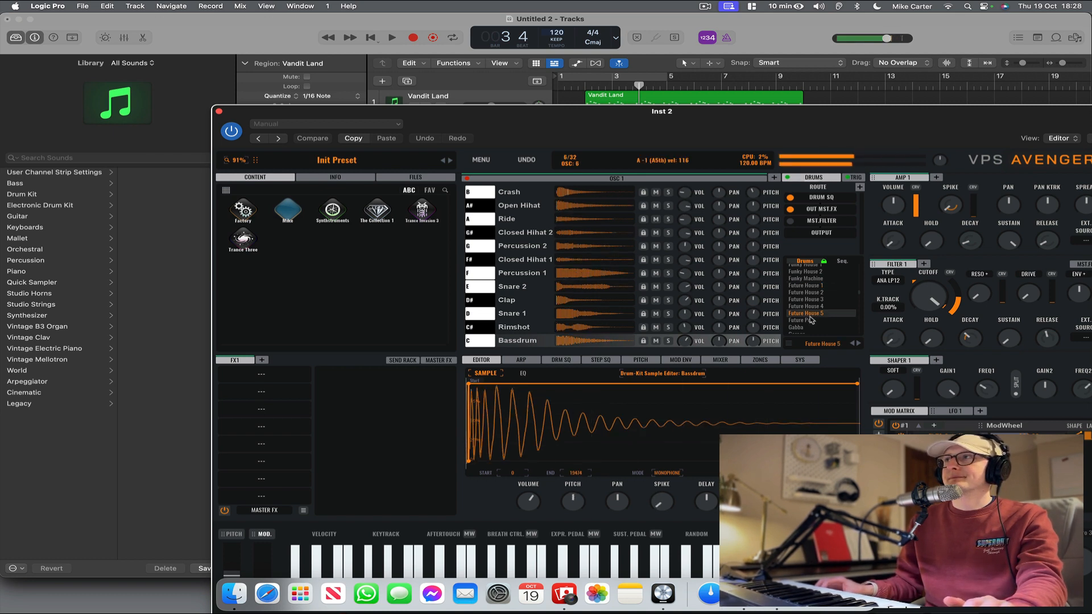
{"action": "left_click", "coordinate": [811, 321]}
{"action": "scroll", "coordinate": [815, 320], "scroll_direction": "down", "scroll_amount": 3}
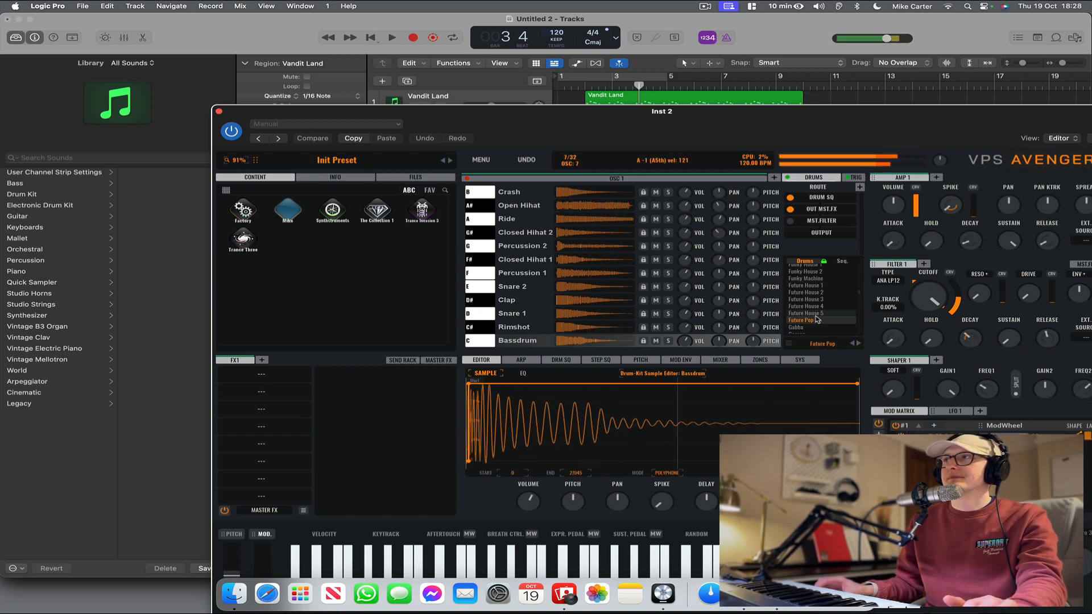
{"action": "scroll", "coordinate": [817, 320], "scroll_direction": "down", "scroll_amount": 1}
{"action": "left_click", "coordinate": [808, 299]}
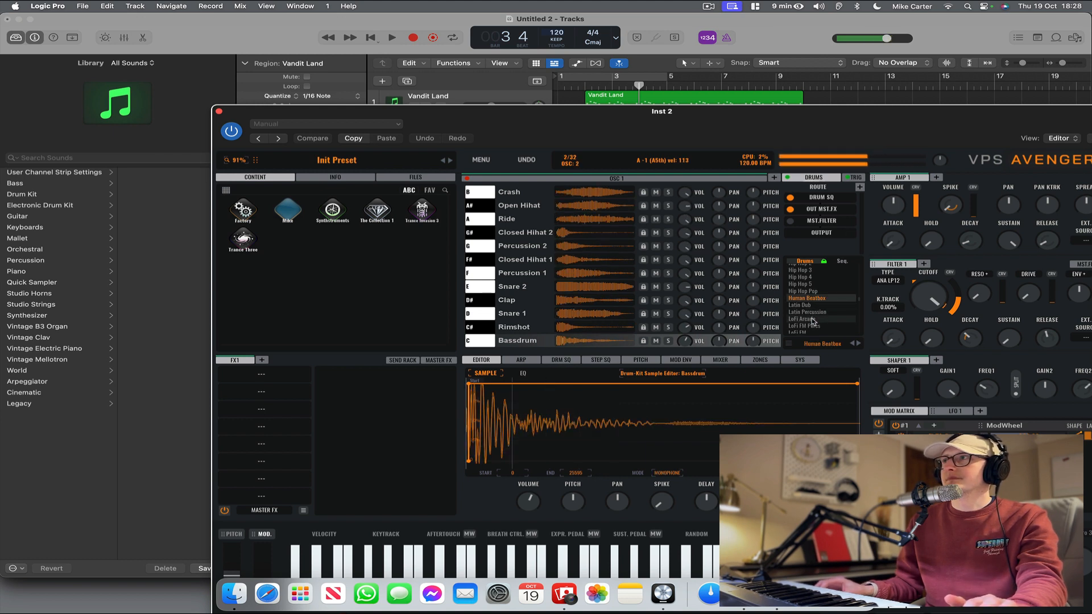
{"action": "left_click", "coordinate": [812, 320]}
Load the Modern Pop 1 drum kit from further down the Factory kits and close the synth's window.
{"action": "scroll", "coordinate": [815, 320], "scroll_direction": "down", "scroll_amount": 5}
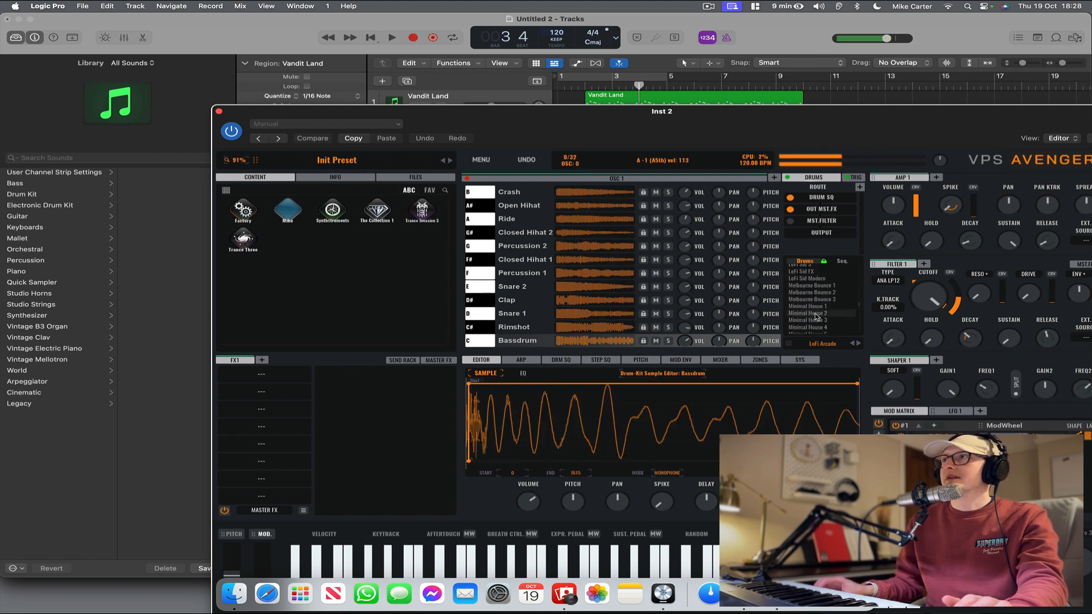
{"action": "scroll", "coordinate": [813, 315], "scroll_direction": "down", "scroll_amount": 5}
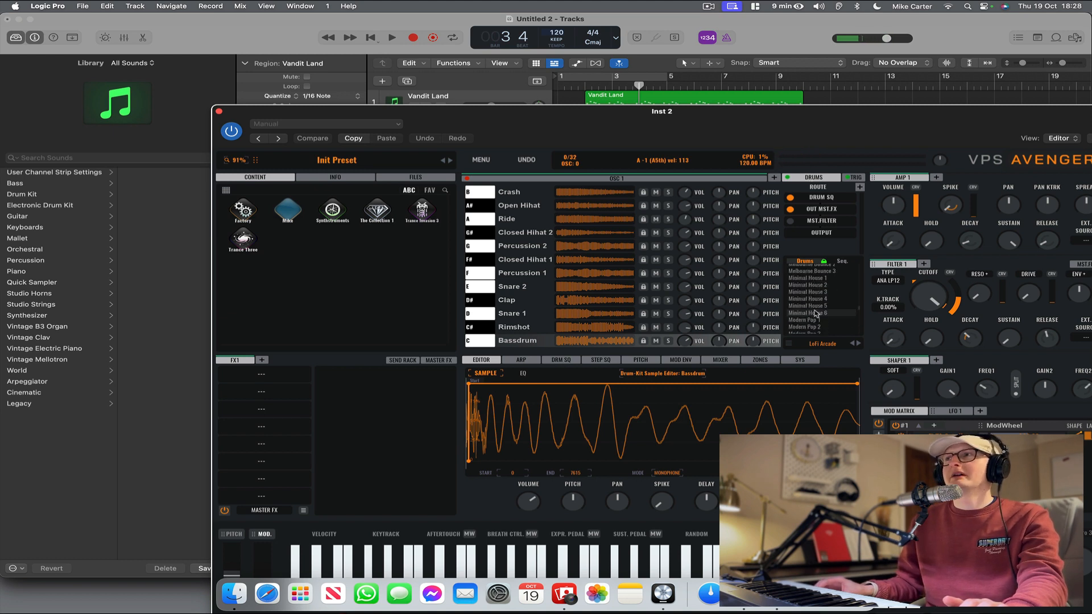
{"action": "scroll", "coordinate": [813, 283], "scroll_direction": "up", "scroll_amount": 6}
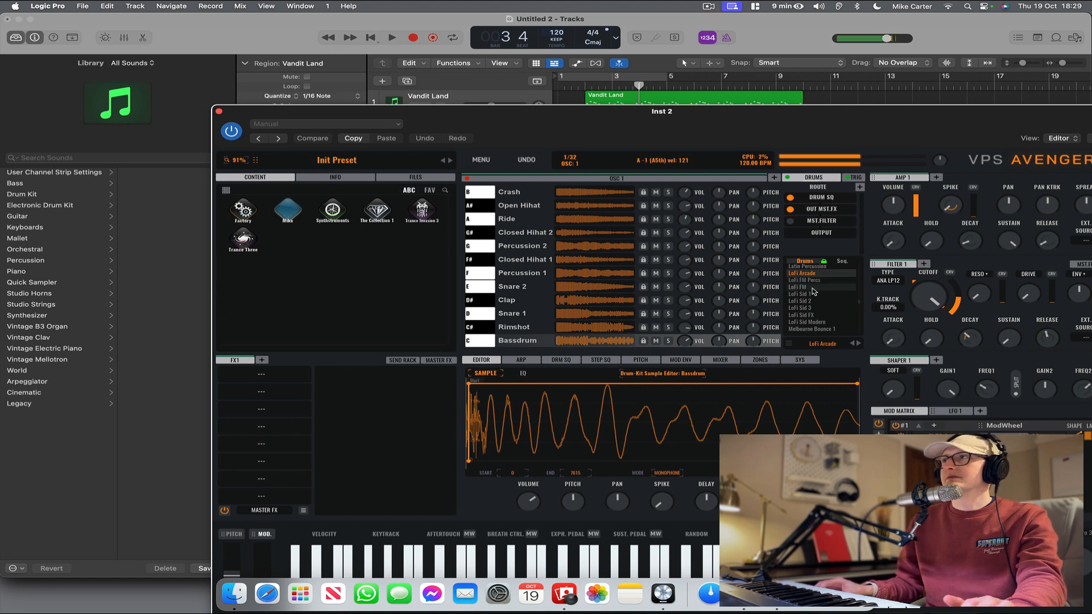
{"action": "scroll", "coordinate": [813, 291], "scroll_direction": "down", "scroll_amount": 5}
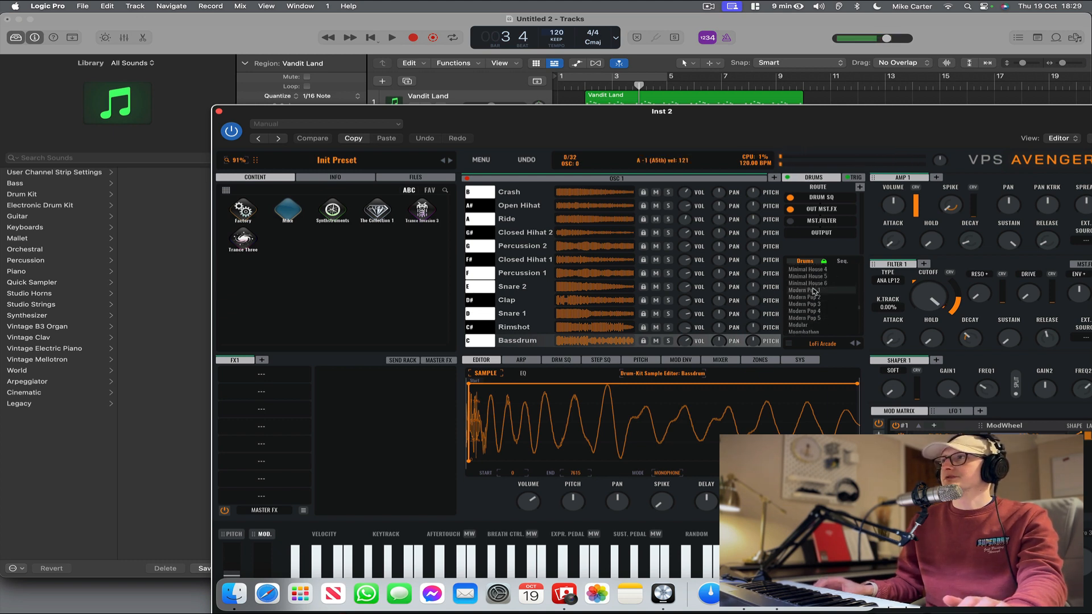
{"action": "left_click", "coordinate": [814, 291]}
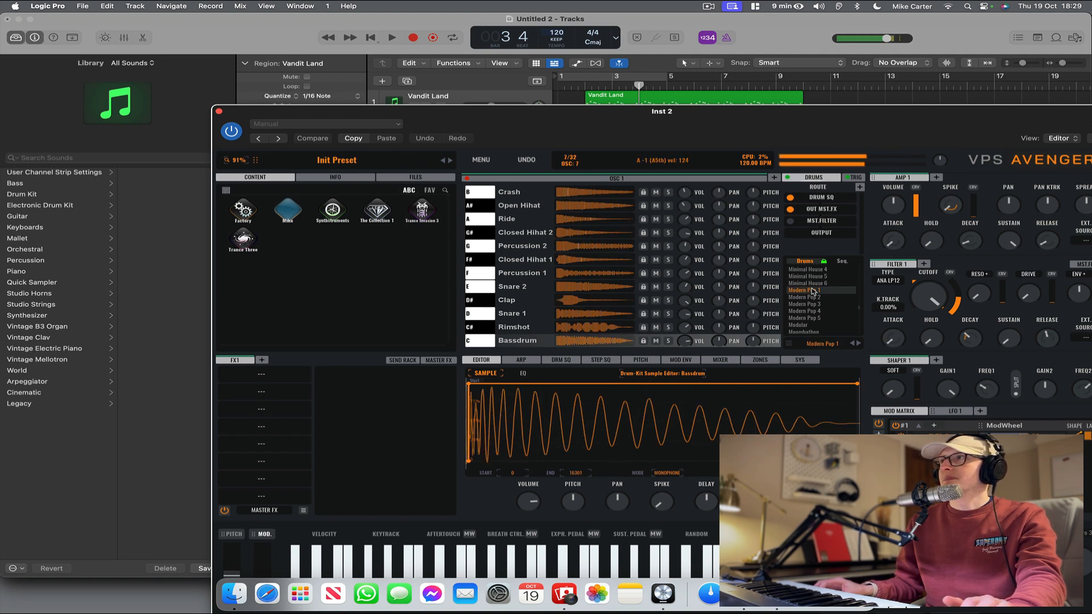
{"action": "left_click", "coordinate": [219, 112]}
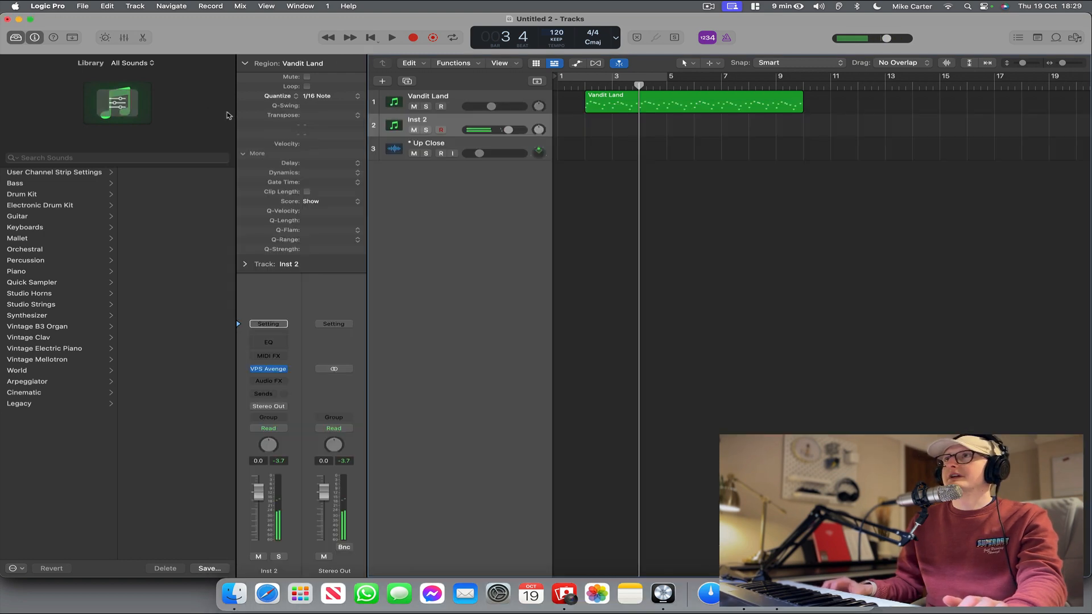
Create an empty MIDI region on the Inst 2 track from bar 2 to bar 10 with the Pencil tool and open it in the Piano Roll.
{"action": "key", "text": "Return"}
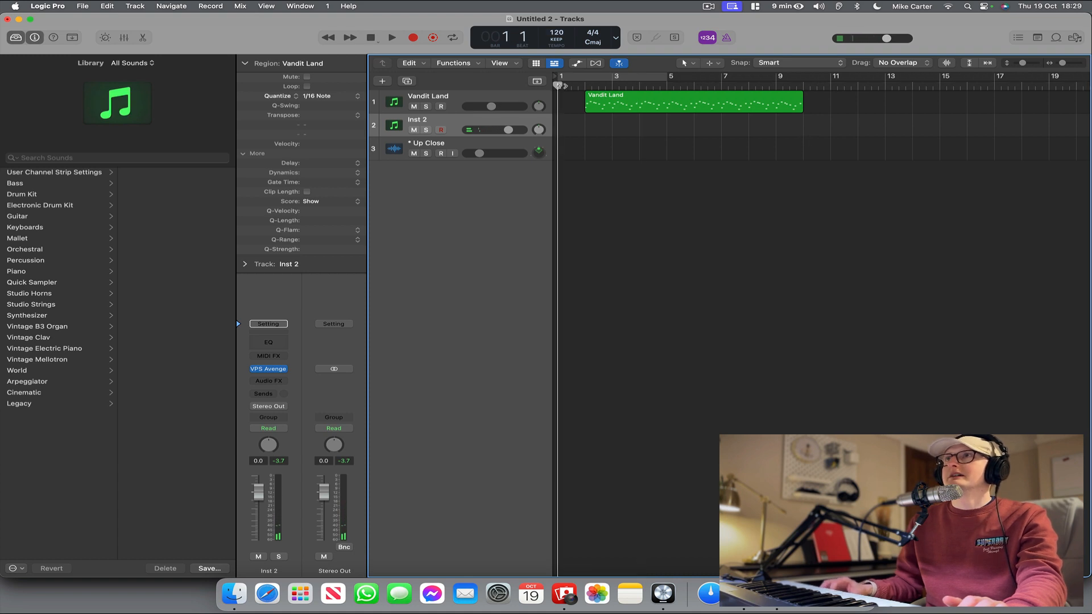
{"action": "left_click", "coordinate": [414, 38]}
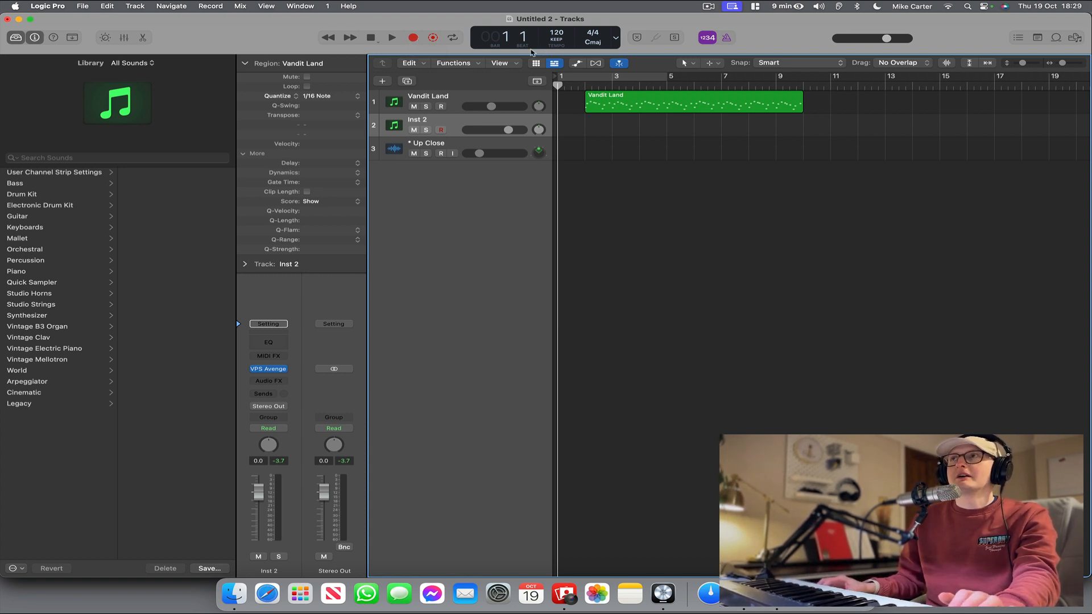
{"action": "left_click", "coordinate": [693, 63]}
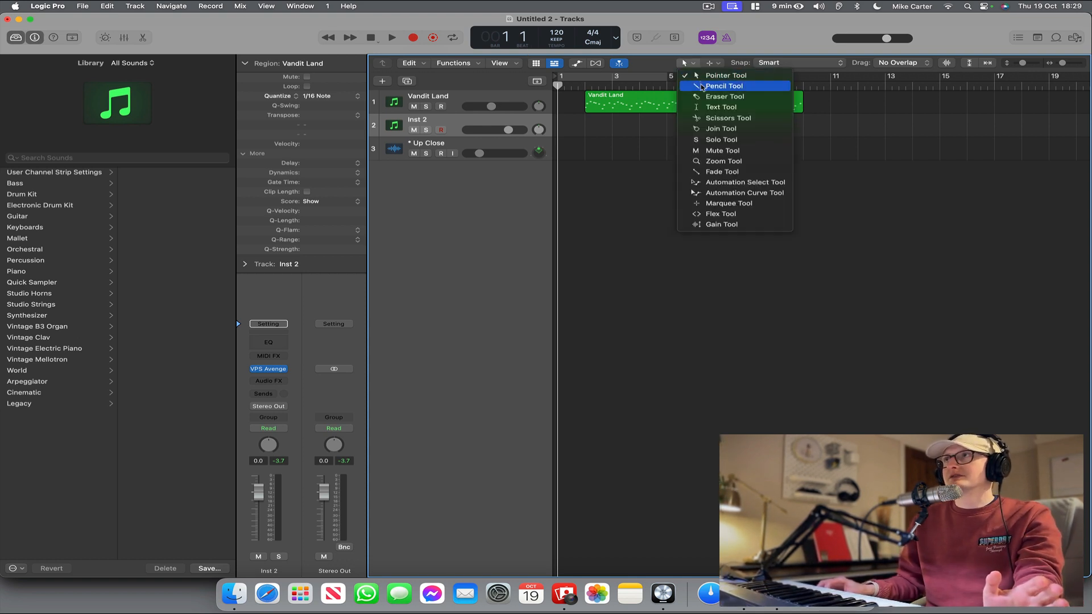
{"action": "left_click", "coordinate": [657, 92]}
{"action": "left_click", "coordinate": [594, 121]}
{"action": "left_click_drag", "start_coordinate": [611, 134], "coordinate": [795, 144]}
{"action": "double_click", "coordinate": [650, 126]}
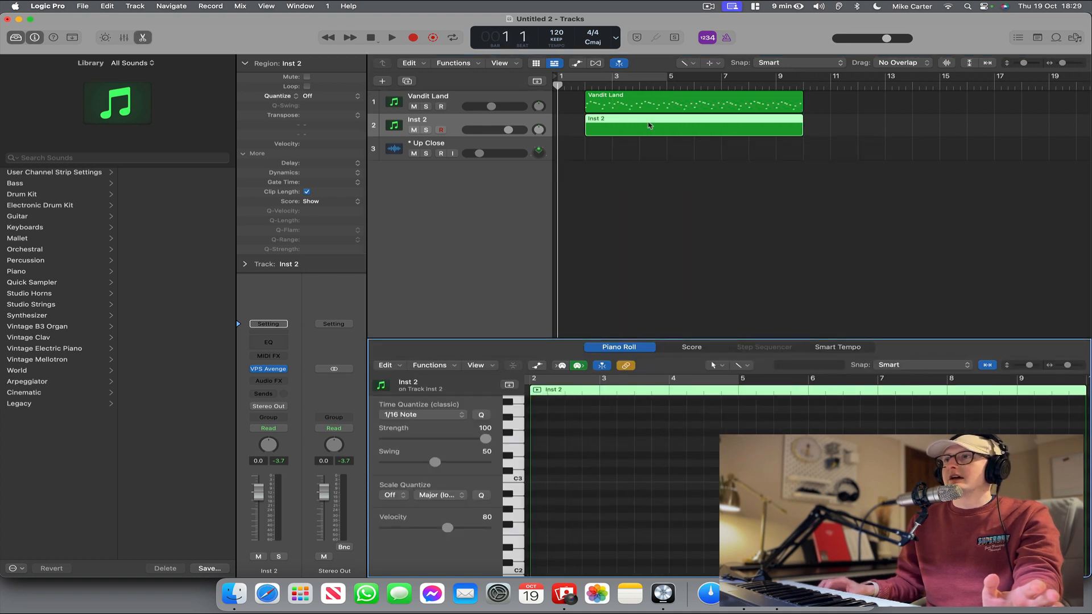
Draw one long C1 bass drum note across the whole Inst 2 region, from bar 2 to bar 10.
{"action": "scroll", "coordinate": [595, 481], "scroll_direction": "down", "scroll_amount": 3}
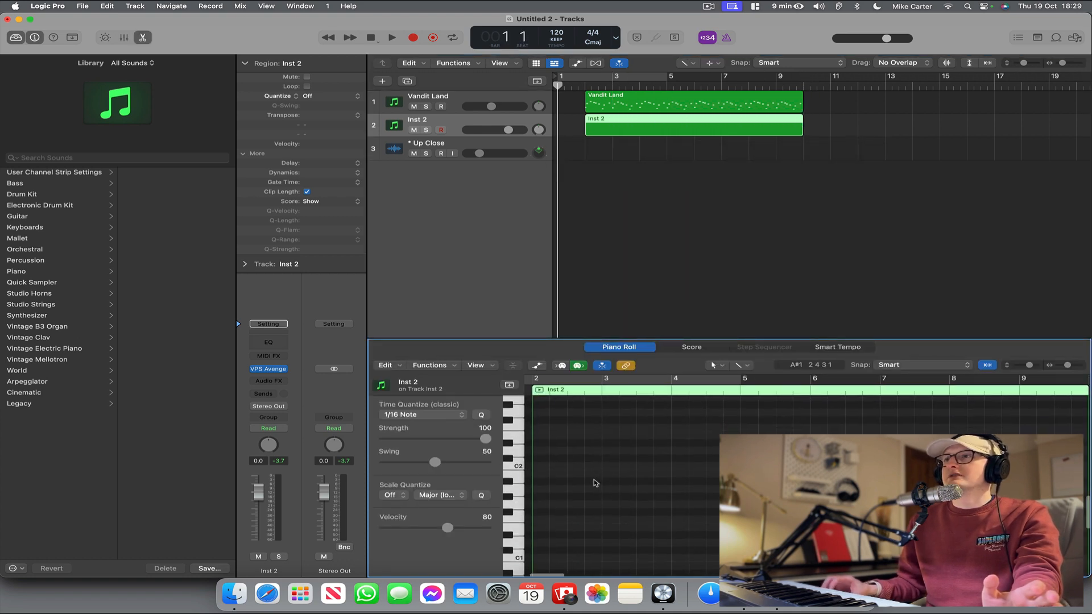
{"action": "left_click", "coordinate": [517, 559]}
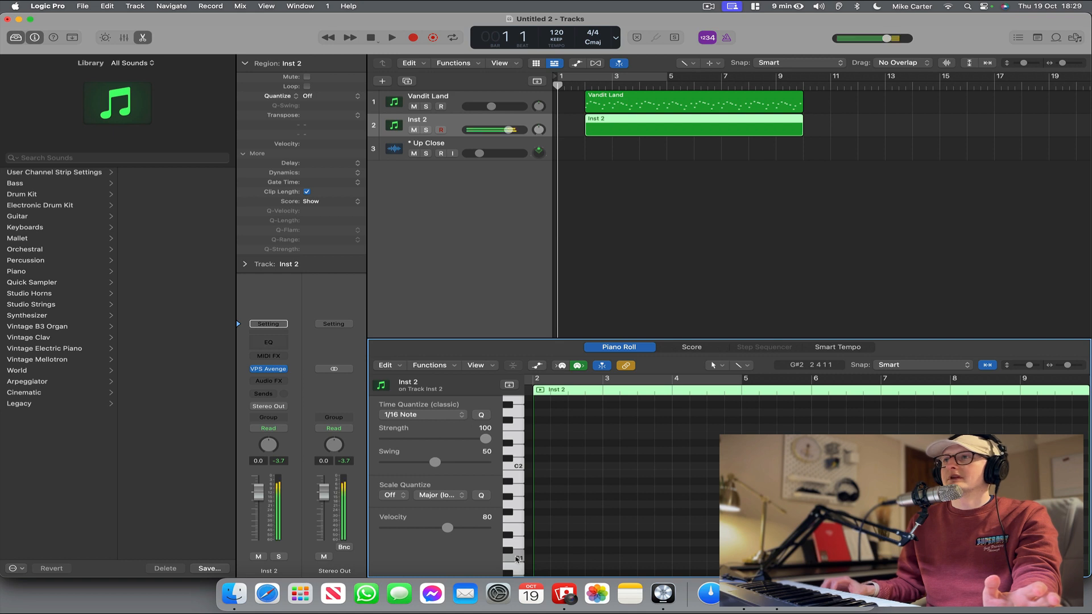
{"action": "left_click", "coordinate": [715, 365]}
{"action": "left_click", "coordinate": [559, 495]}
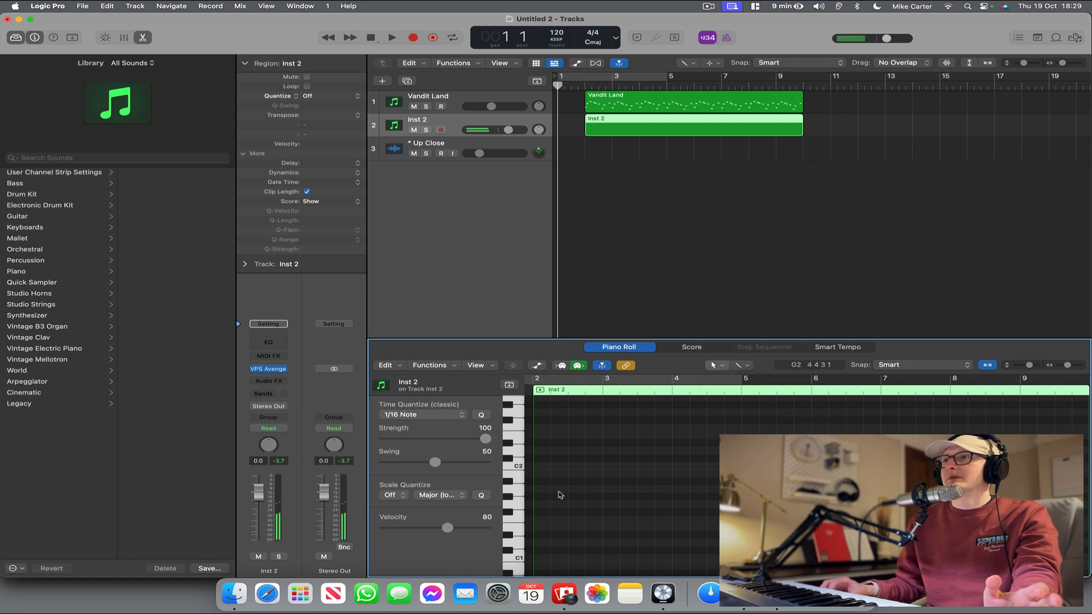
{"action": "left_click", "coordinate": [545, 560]}
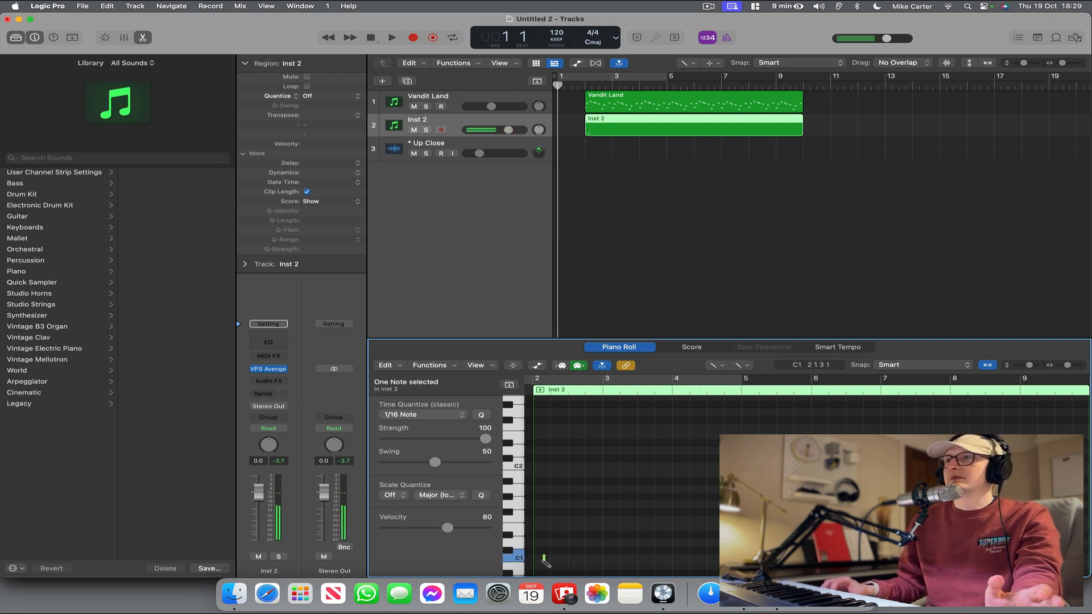
{"action": "left_click_drag", "start_coordinate": [545, 561], "coordinate": [1004, 571]}
{"action": "left_click_drag", "start_coordinate": [896, 570], "coordinate": [896, 570]}
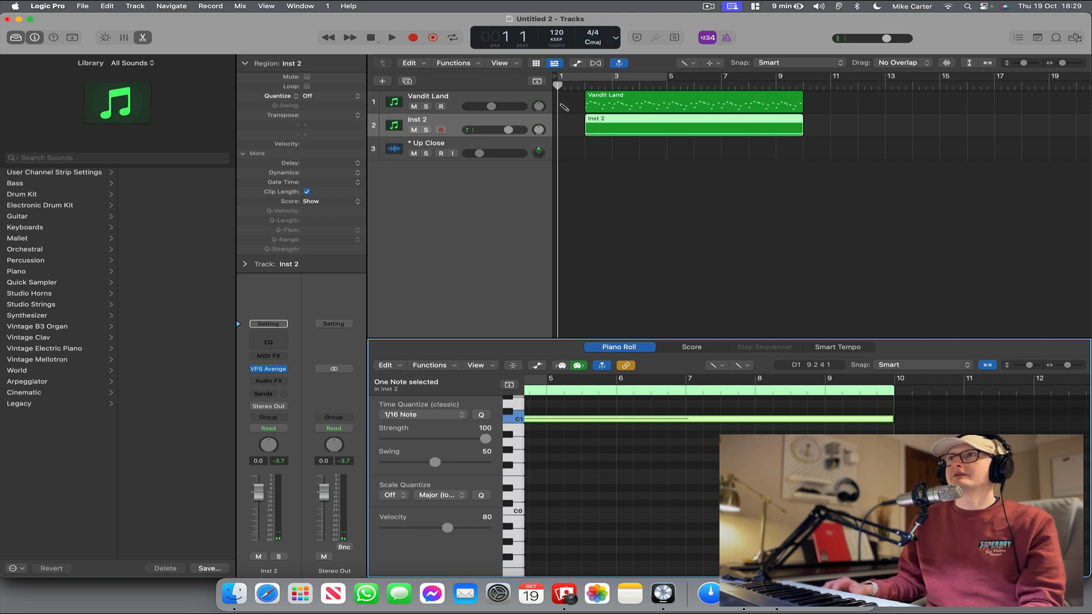
Play the riff with the drums from the start and set the Inst 2 track volume to 0.2 dB.
{"action": "left_click_drag", "start_coordinate": [508, 130], "coordinate": [499, 131]}
{"action": "key", "text": "space"}
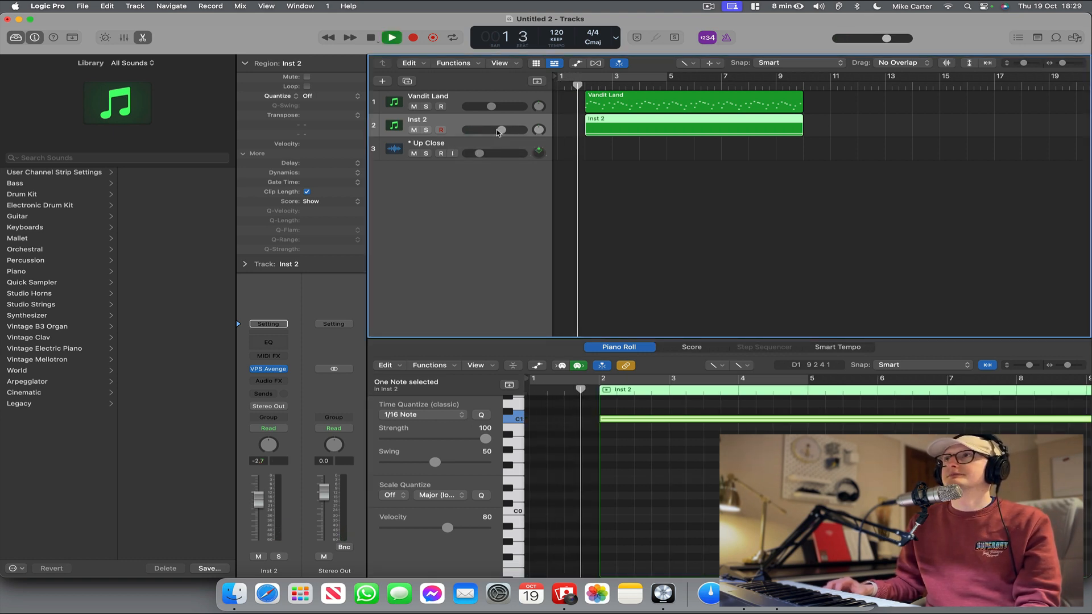
{"action": "left_click_drag", "start_coordinate": [497, 131], "coordinate": [512, 129]}
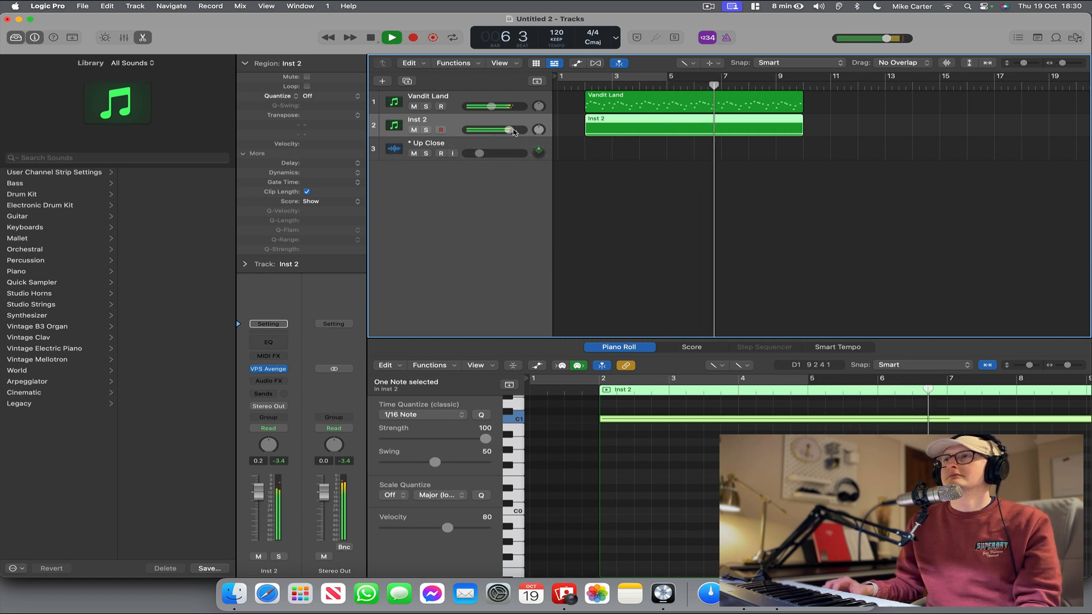
Duplicate the Vandit Land track and remove the Sylenth1 instrument from the copy.
{"action": "left_click", "coordinate": [493, 95]}
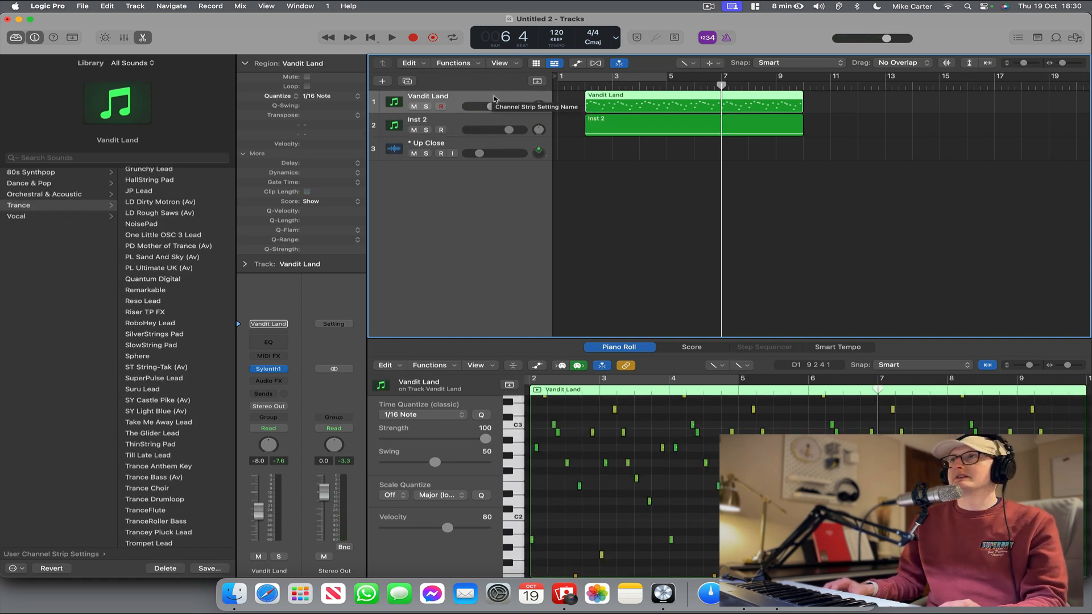
{"action": "key", "text": "super+d"}
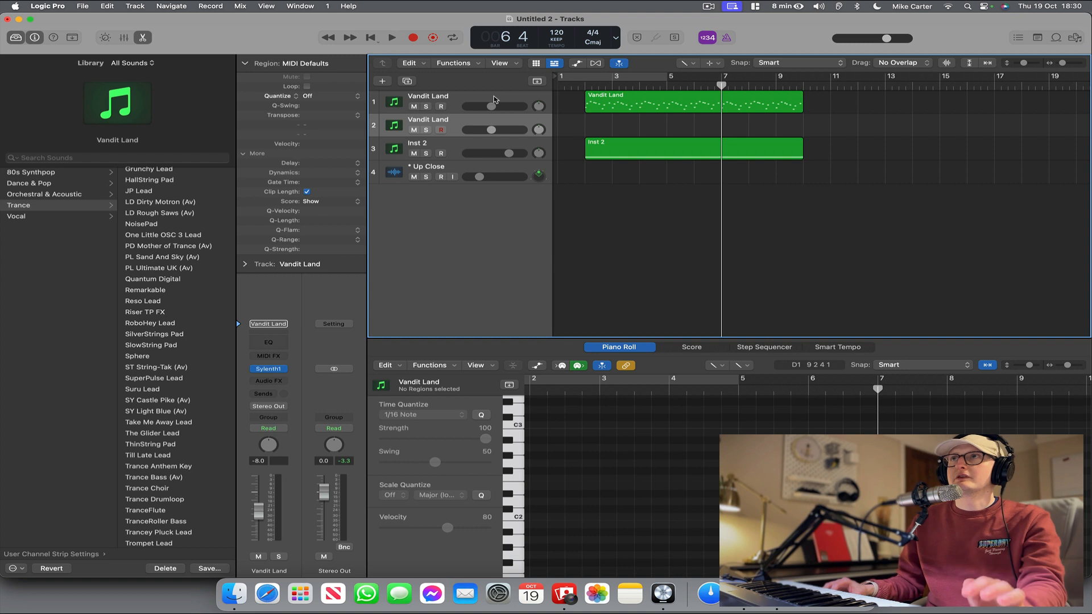
{"action": "left_click", "coordinate": [283, 368]}
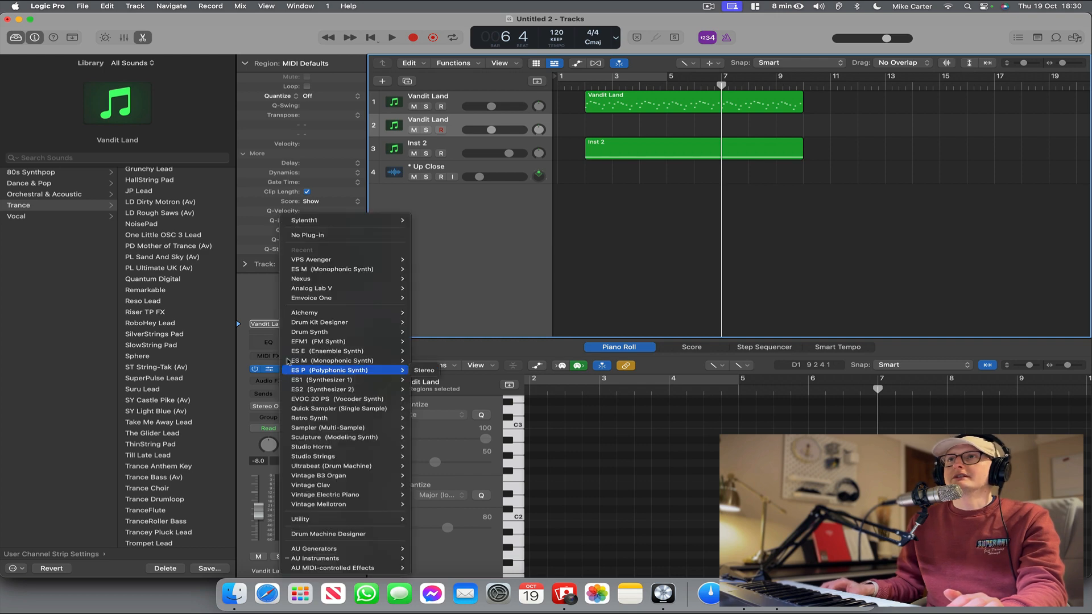
{"action": "left_click", "coordinate": [322, 233]}
Browse the user channel strip settings and load the Punch Bass 1 patch from Dance & Pop on the new track.
{"action": "scroll", "coordinate": [182, 225], "scroll_direction": "up", "scroll_amount": 5}
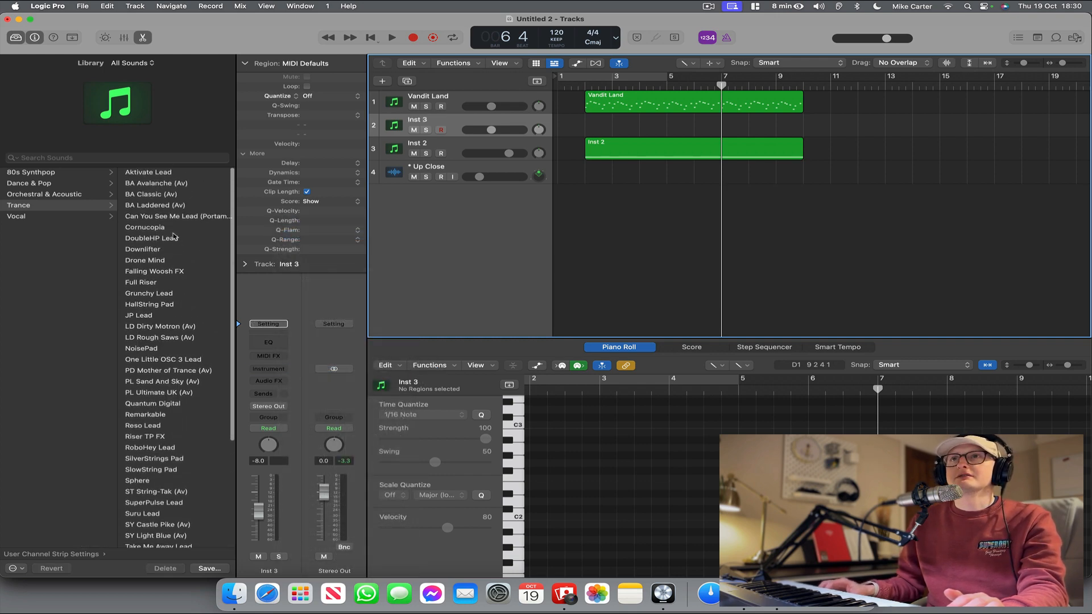
{"action": "left_click", "coordinate": [66, 195]}
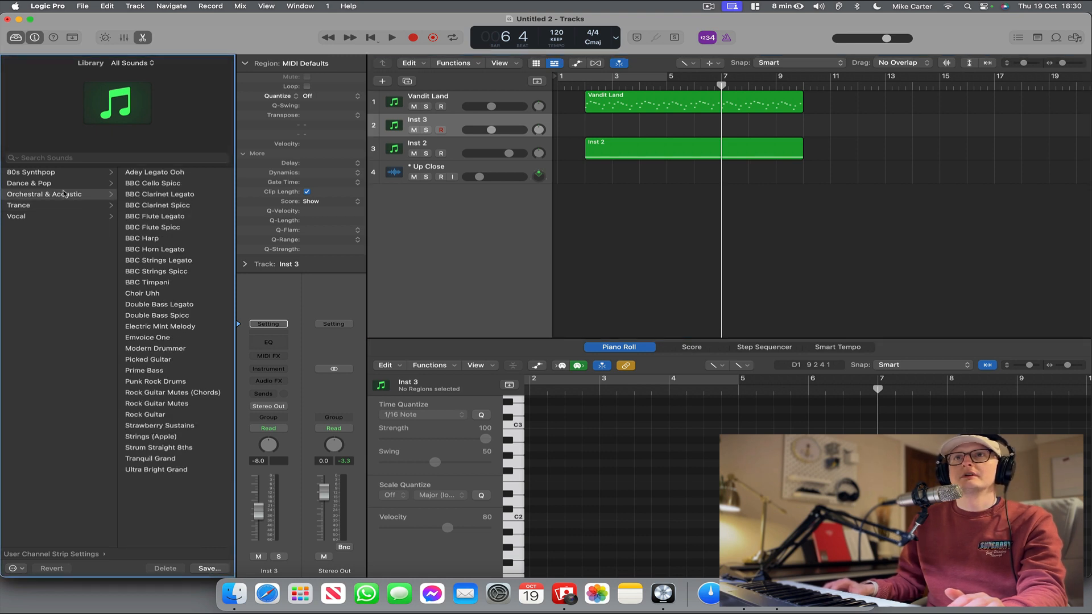
{"action": "left_click", "coordinate": [75, 183]}
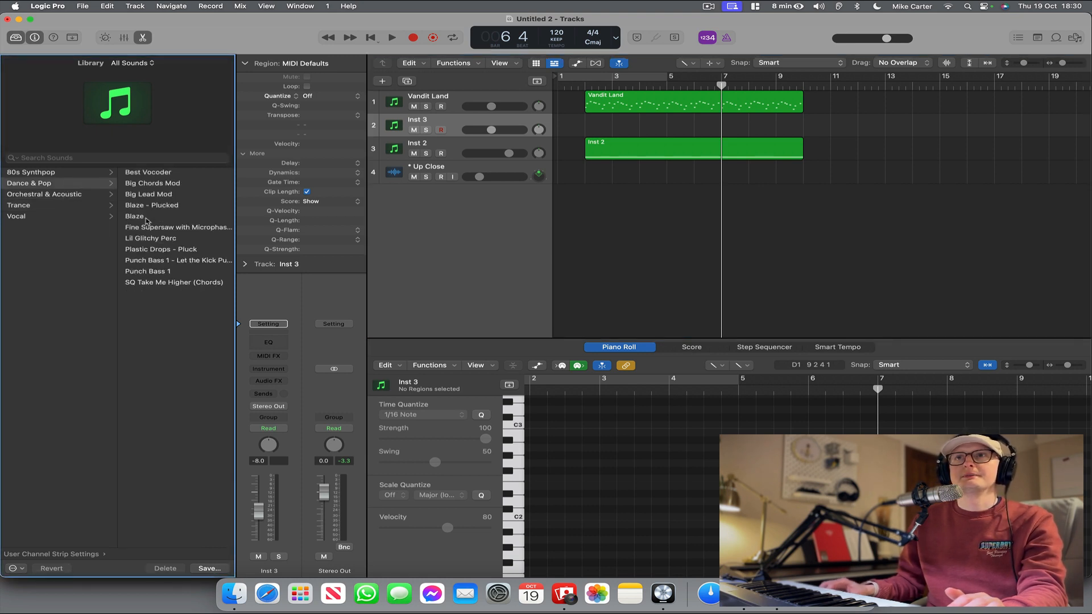
{"action": "left_click", "coordinate": [146, 271]}
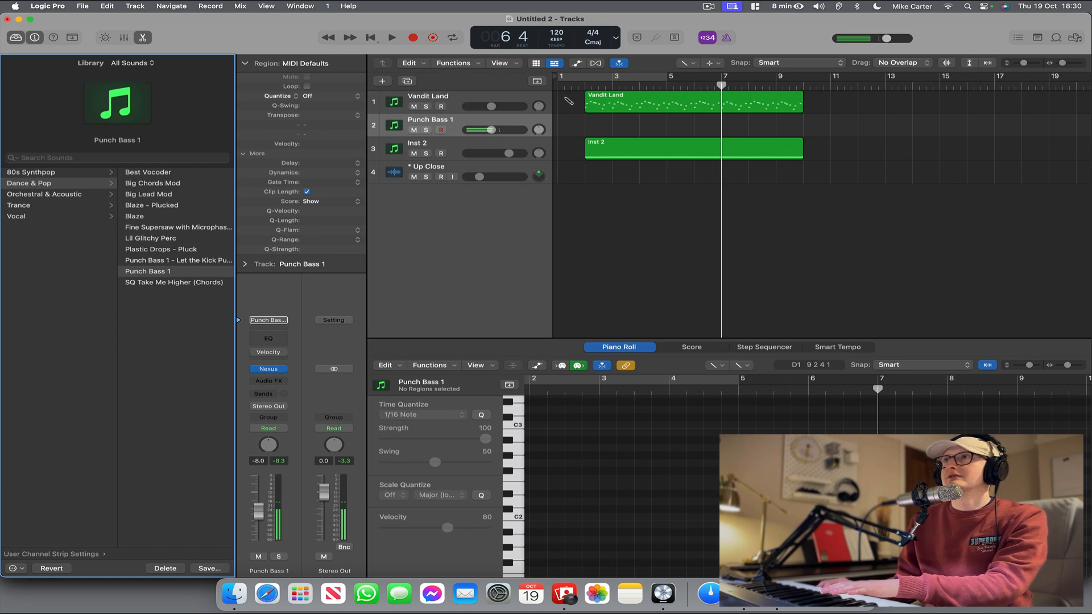
Return the playhead to bar 1 and add an Arpeggiator MIDI effect to the Punch Bass 1 track.
{"action": "left_click", "coordinate": [418, 38]}
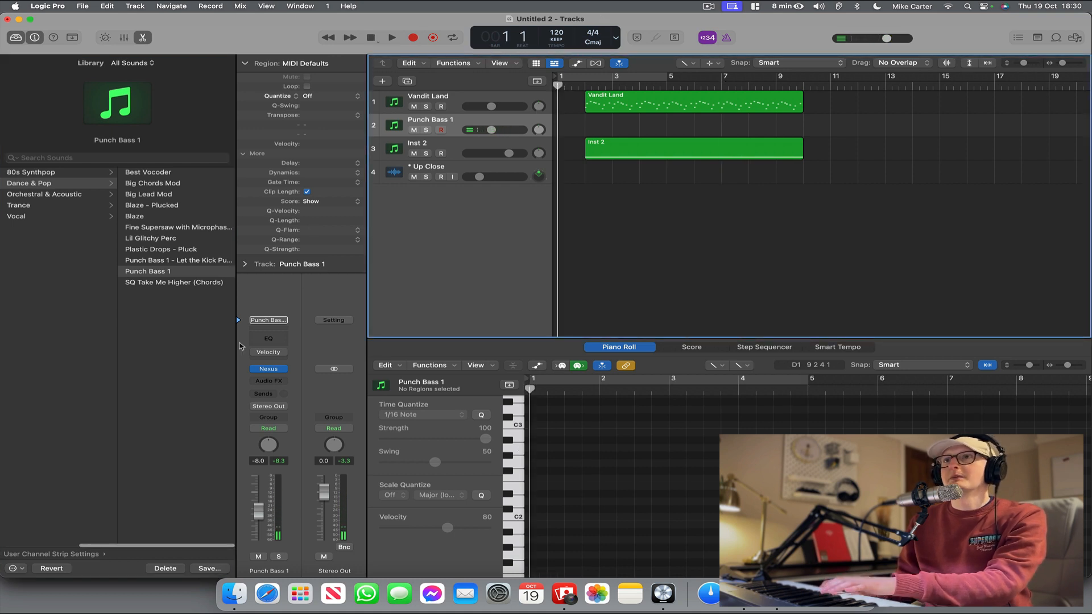
{"action": "left_click", "coordinate": [257, 362]}
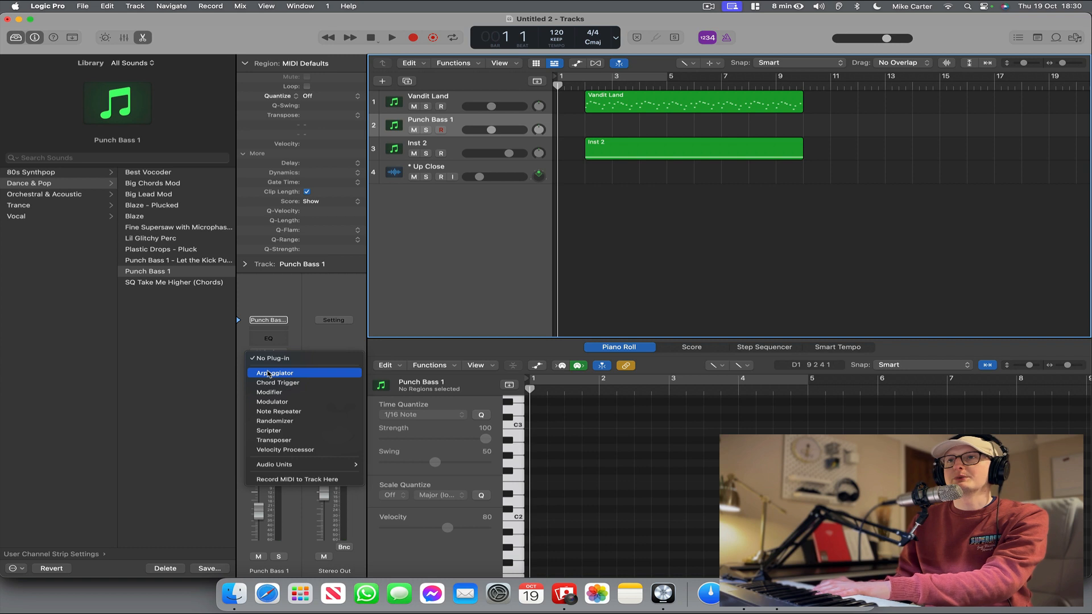
{"action": "left_click", "coordinate": [269, 373]}
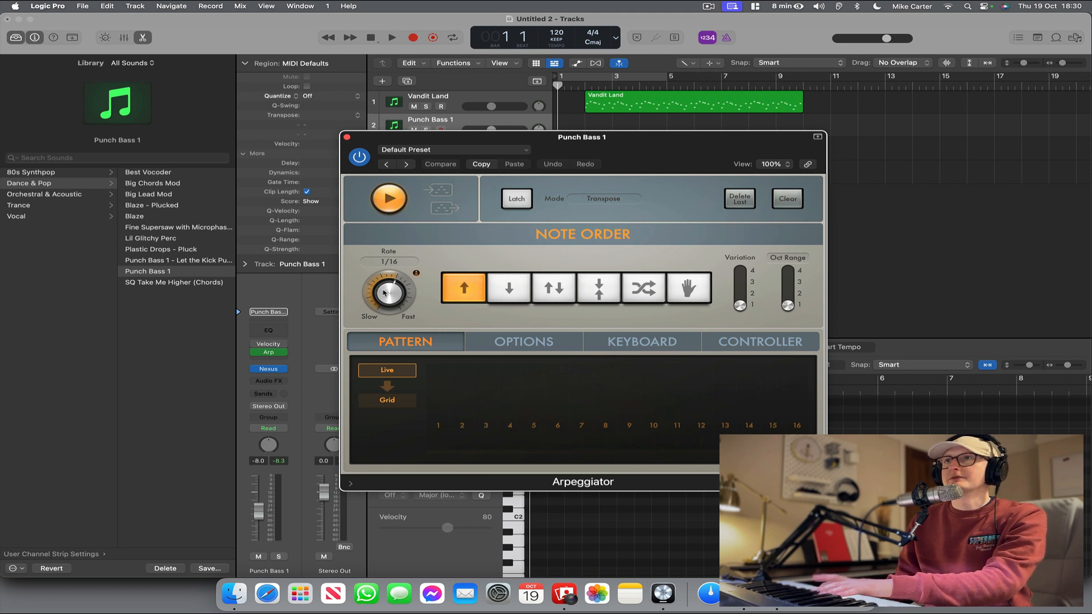
Record a two-bar bass line on the Punch Bass 1 track starting at bar 2 and quantize the region to 1/4 Note.
{"action": "left_click", "coordinate": [348, 138]}
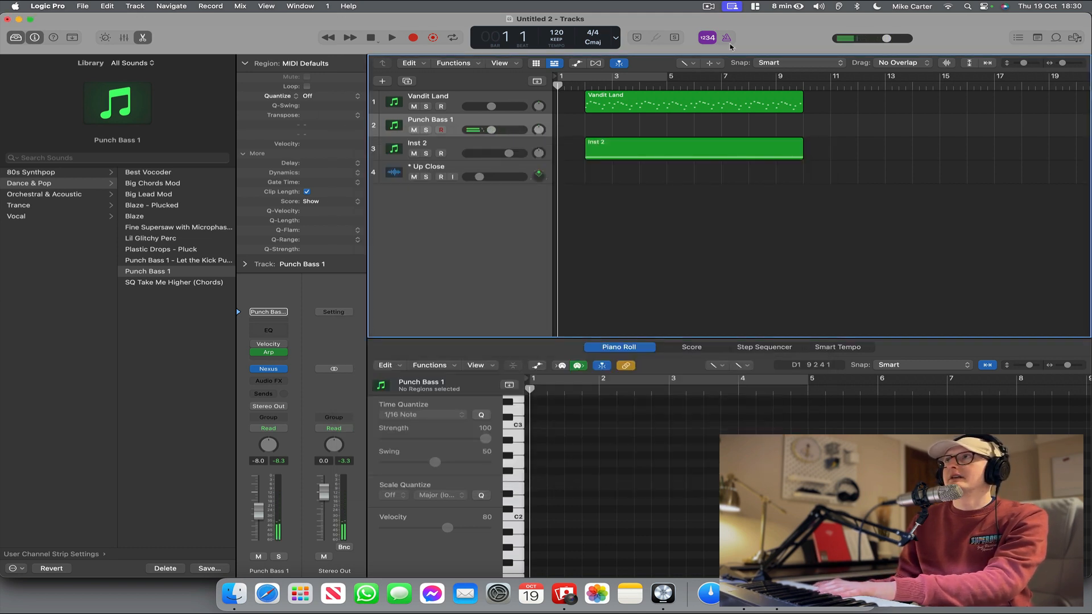
{"action": "left_click", "coordinate": [413, 39]}
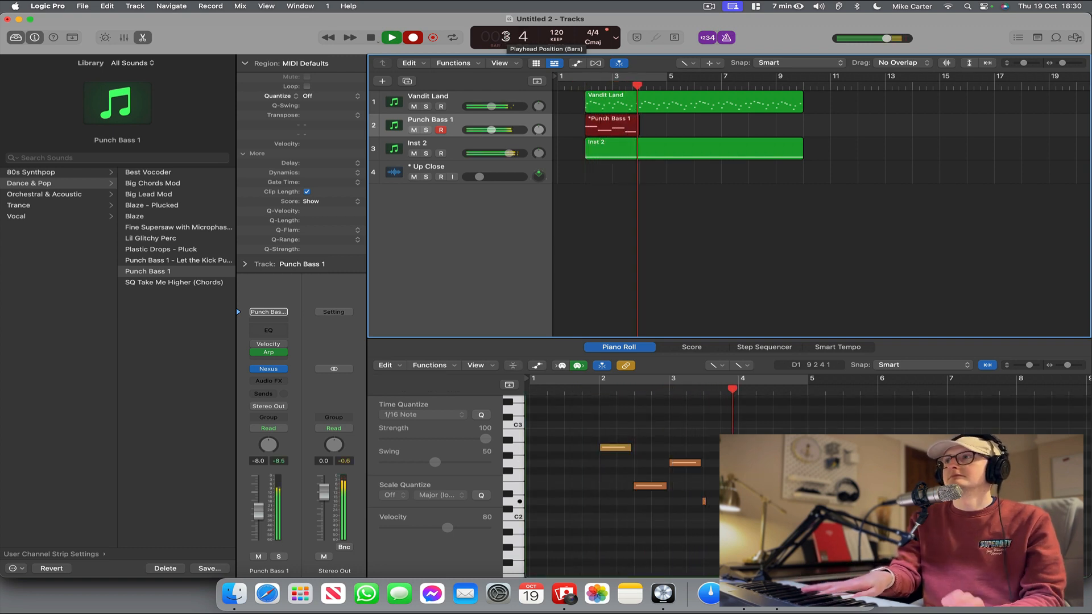
{"action": "key", "text": "space"}
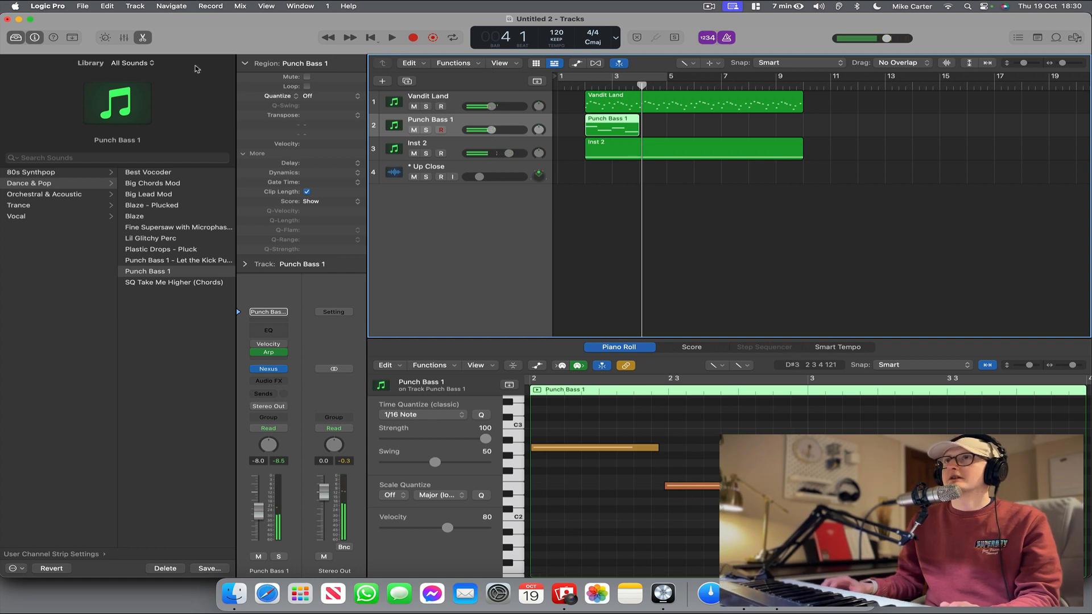
{"action": "left_click", "coordinate": [322, 93]}
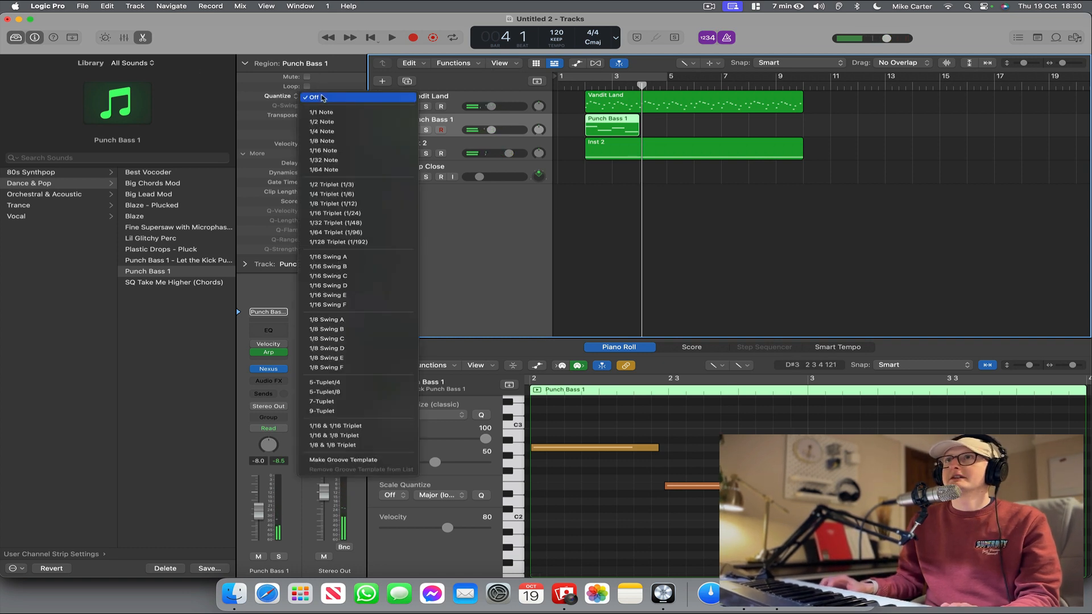
{"action": "left_click", "coordinate": [328, 132]}
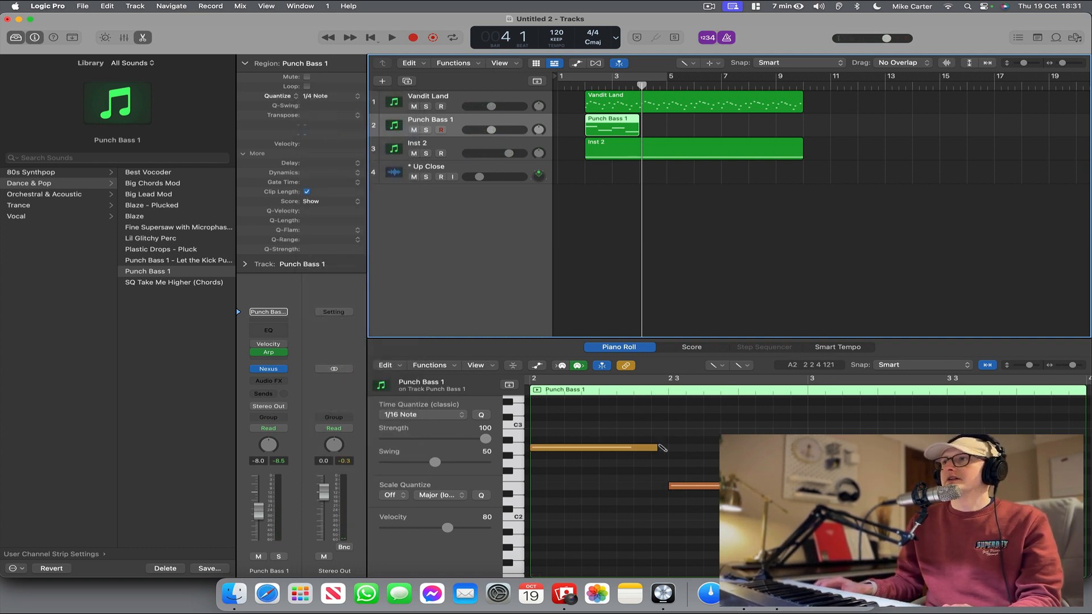
Lengthen the notes in the Punch Bass 1 region so that each one reaches the start of the following note.
{"action": "left_click_drag", "start_coordinate": [655, 450], "coordinate": [667, 450]}
{"action": "left_click_drag", "start_coordinate": [802, 486], "coordinate": [809, 486]}
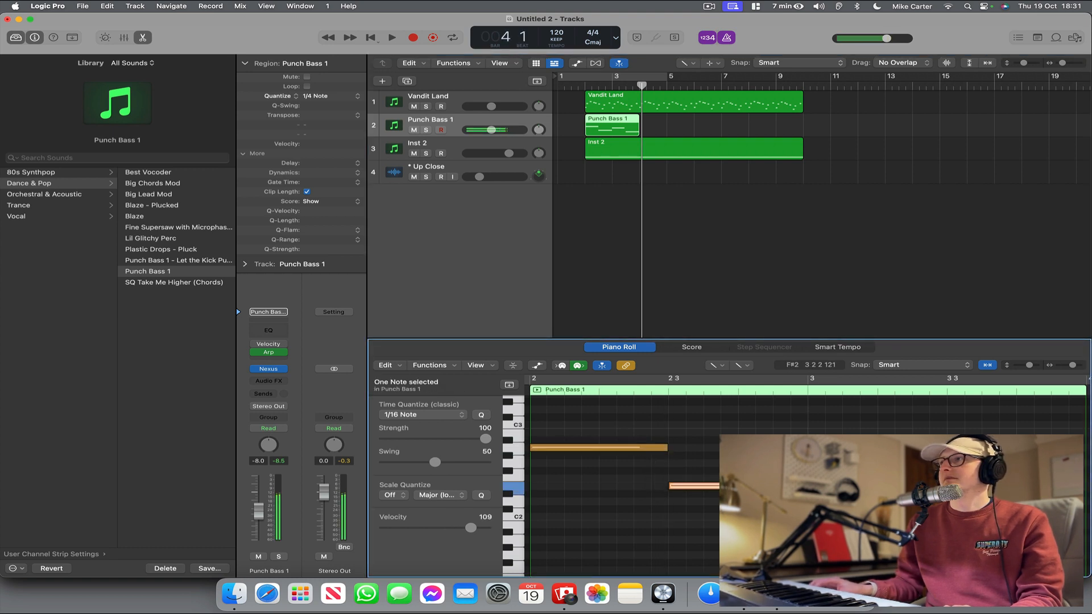
{"action": "left_click", "coordinate": [936, 463]}
{"action": "scroll", "coordinate": [931, 484], "scroll_direction": "right", "scroll_amount": 5}
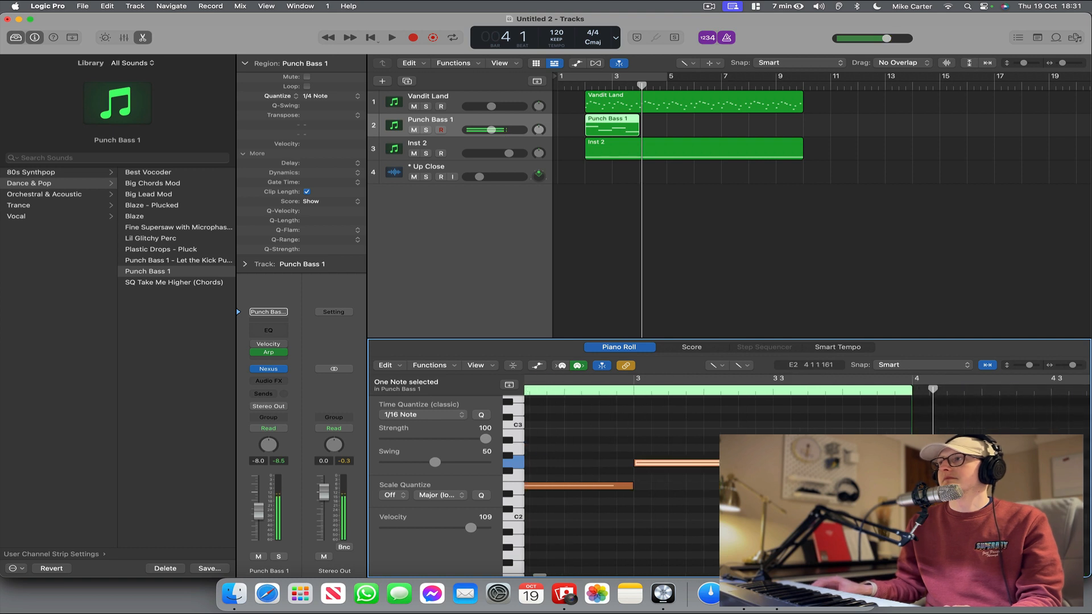
{"action": "left_click", "coordinate": [908, 502]}
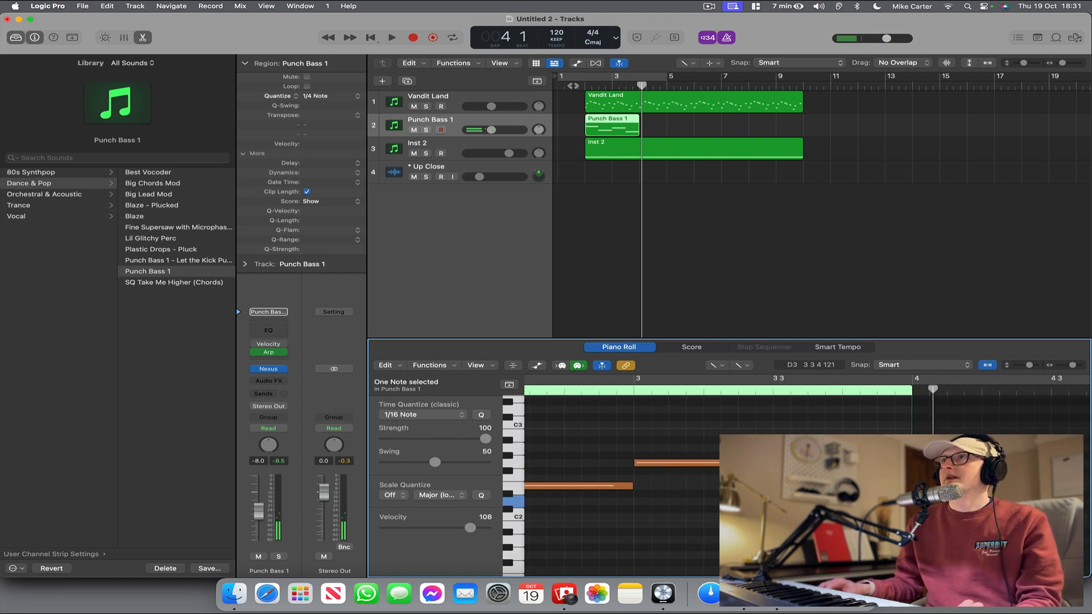
Loop the Punch Bass 1 region up to bar 10 and play the arrangement from bar 1.
{"action": "left_click", "coordinate": [582, 86]}
{"action": "left_click_drag", "start_coordinate": [604, 126], "coordinate": [807, 120]}
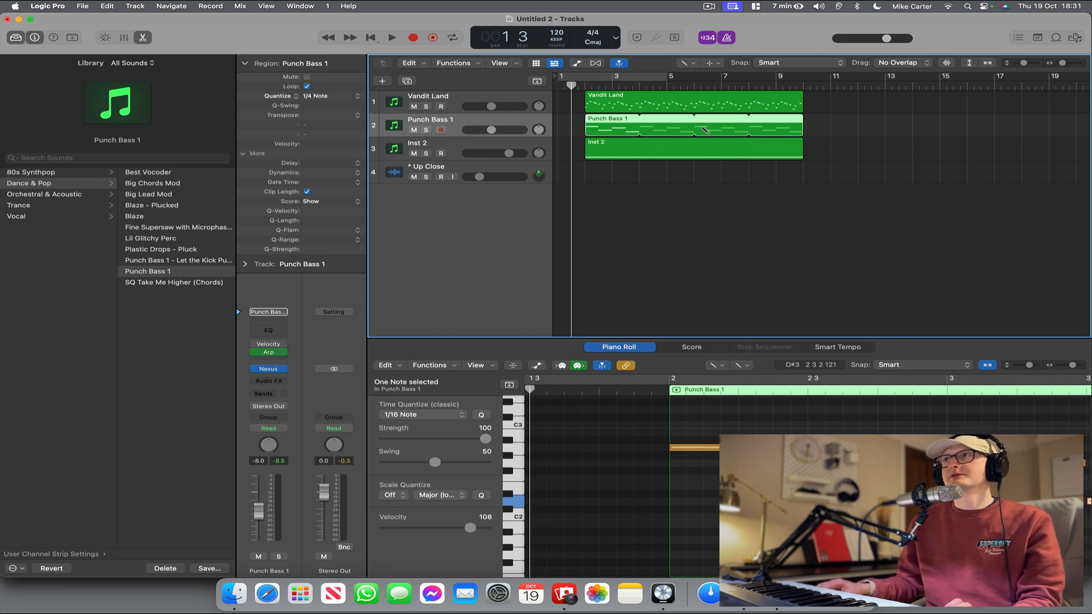
{"action": "key", "text": "space"}
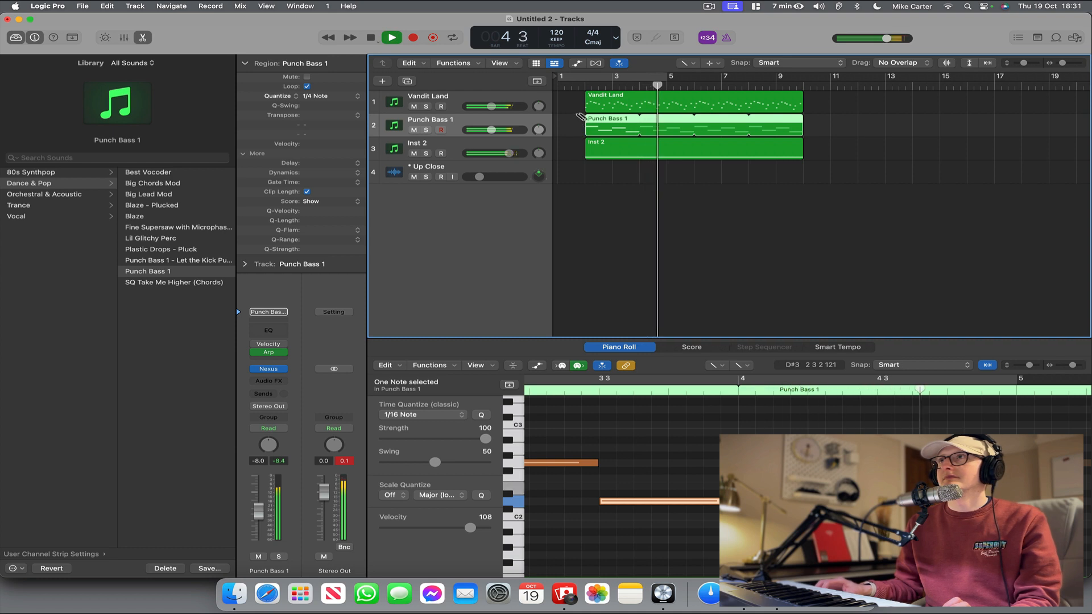
{"action": "key", "text": "space"}
Transpose the Vandit Land region by +12 semitones and play the arrangement from the start.
{"action": "left_click", "coordinate": [479, 100]}
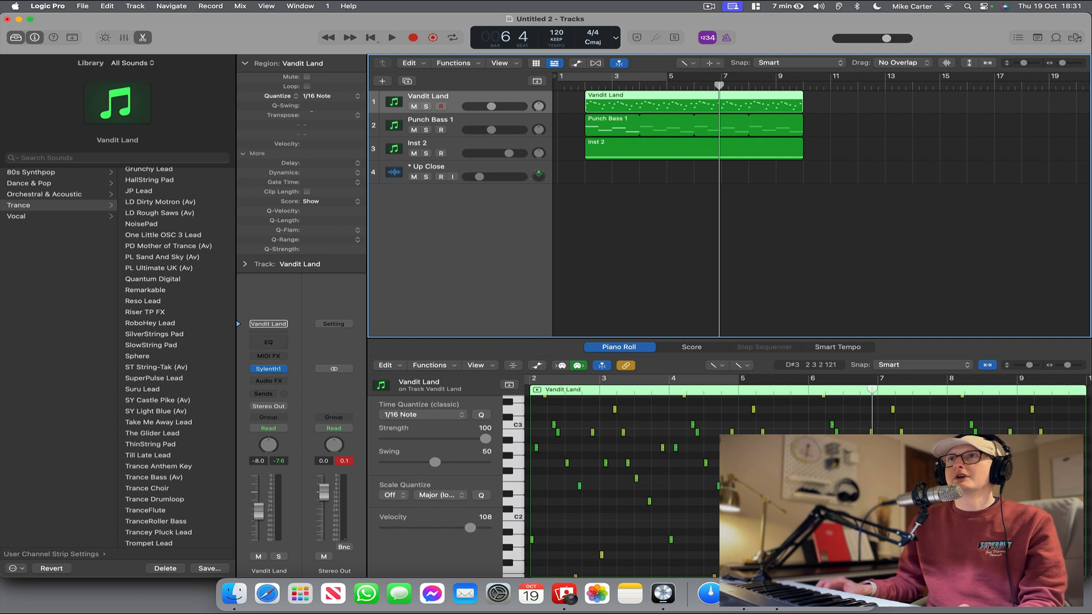
{"action": "double_click", "coordinate": [312, 115]}
{"action": "type", "text": "12"}
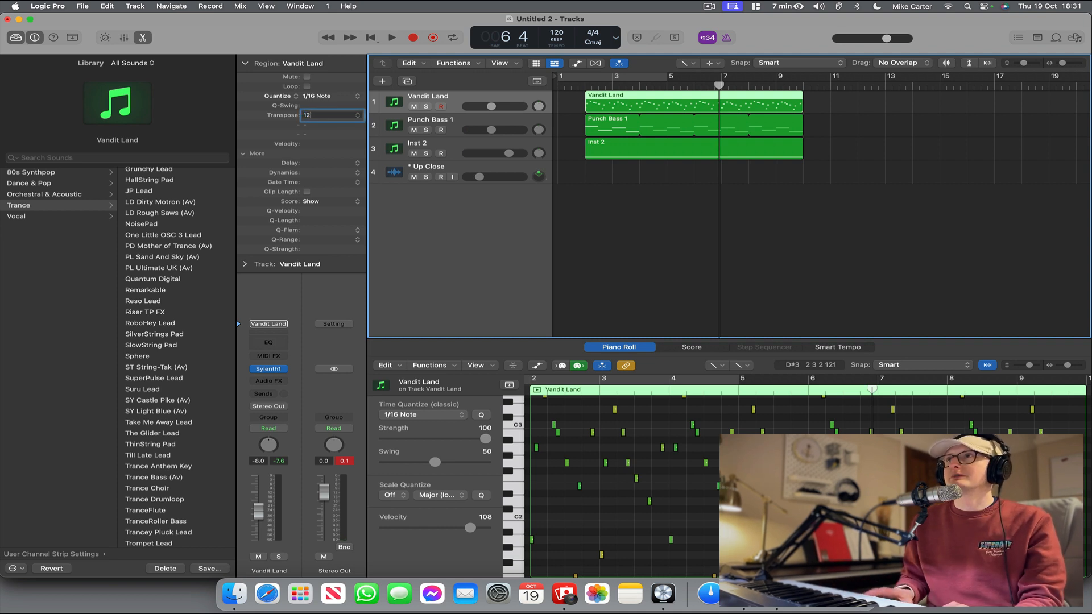
{"action": "key", "text": "Return"}
{"action": "key", "text": "Return"}
{"action": "key", "text": "space"}
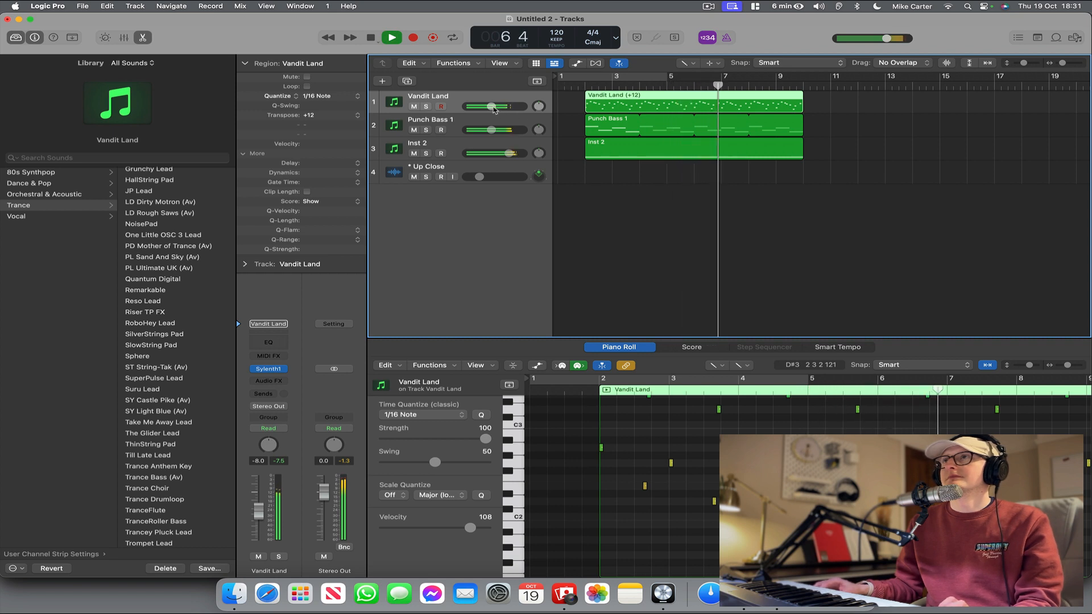
{"action": "key", "text": "space"}
Set the Vandit Land track volume to -6.0 dB and insert the CLA Epic (s) audio effect on it.
{"action": "mouse_move", "coordinate": [495, 108]}
{"action": "left_click_drag", "start_coordinate": [492, 106], "coordinate": [495, 107]}
{"action": "left_click", "coordinate": [263, 381]}
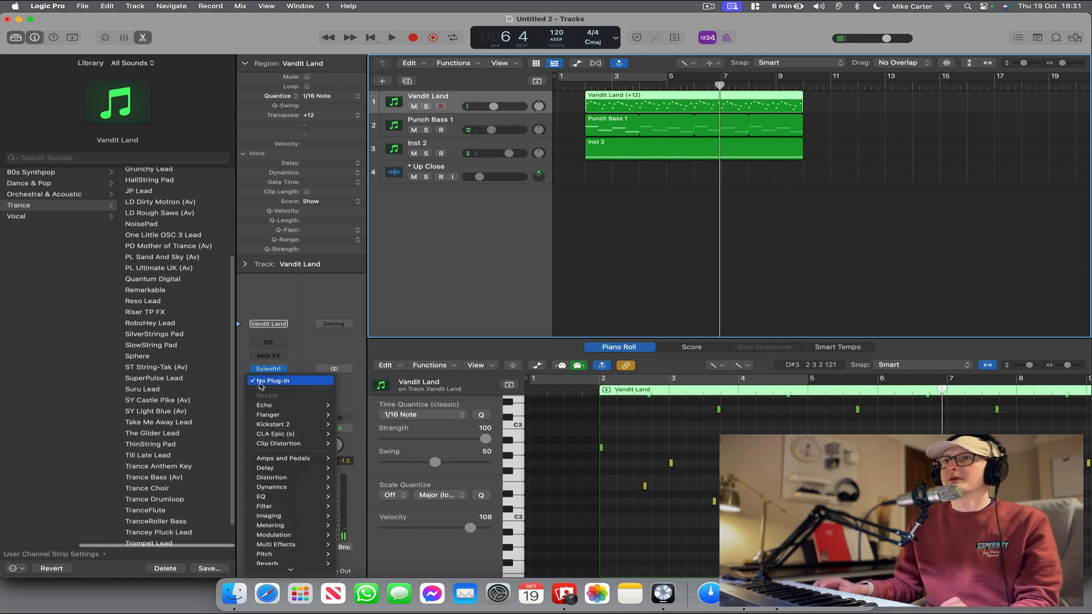
{"action": "mouse_move", "coordinate": [264, 434]}
{"action": "left_click", "coordinate": [350, 434]}
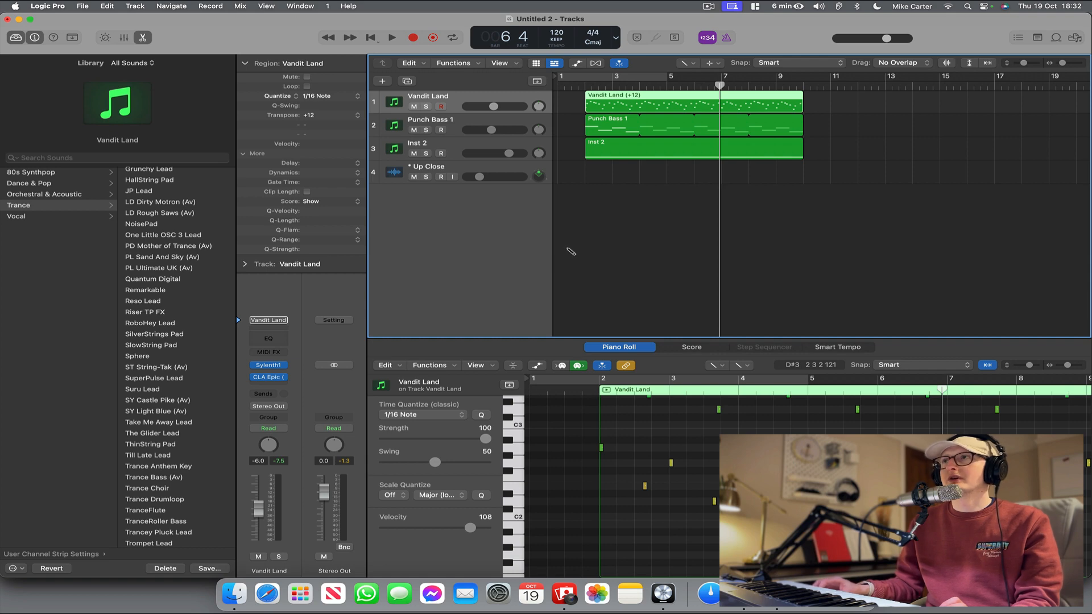
{"action": "left_click", "coordinate": [270, 378]}
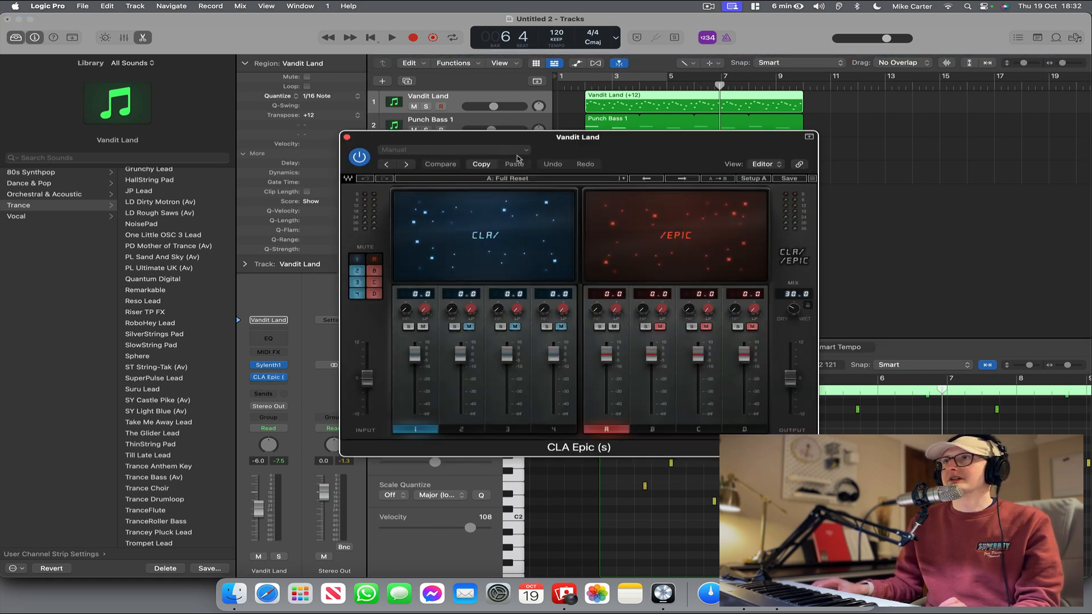
Audition the CLA Epic presets one after another during playback and settle on The Stereo March #1.
{"action": "left_click", "coordinate": [579, 91]}
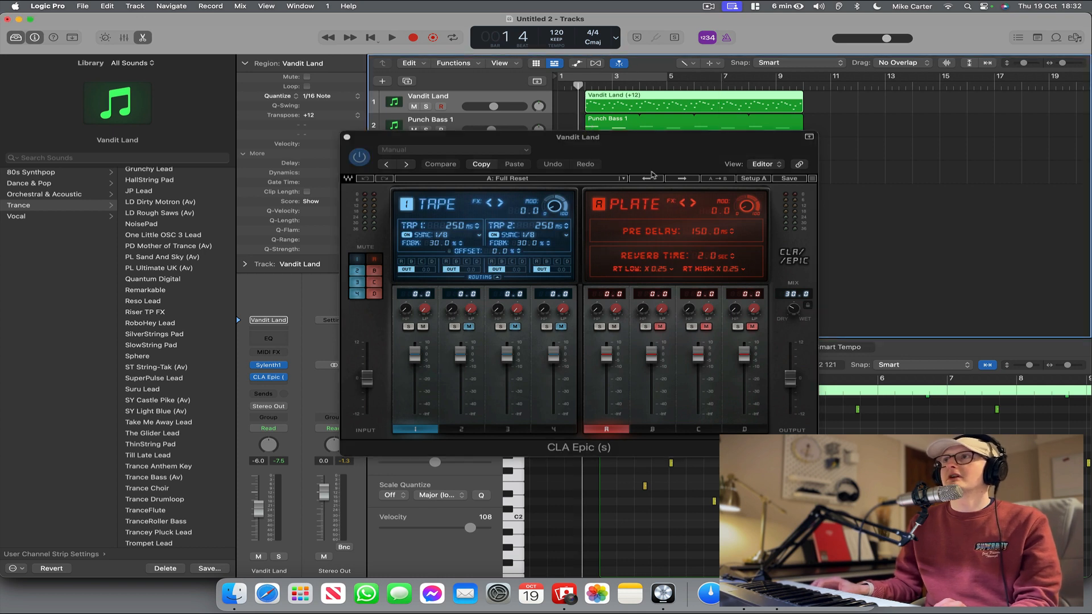
{"action": "key", "text": "space"}
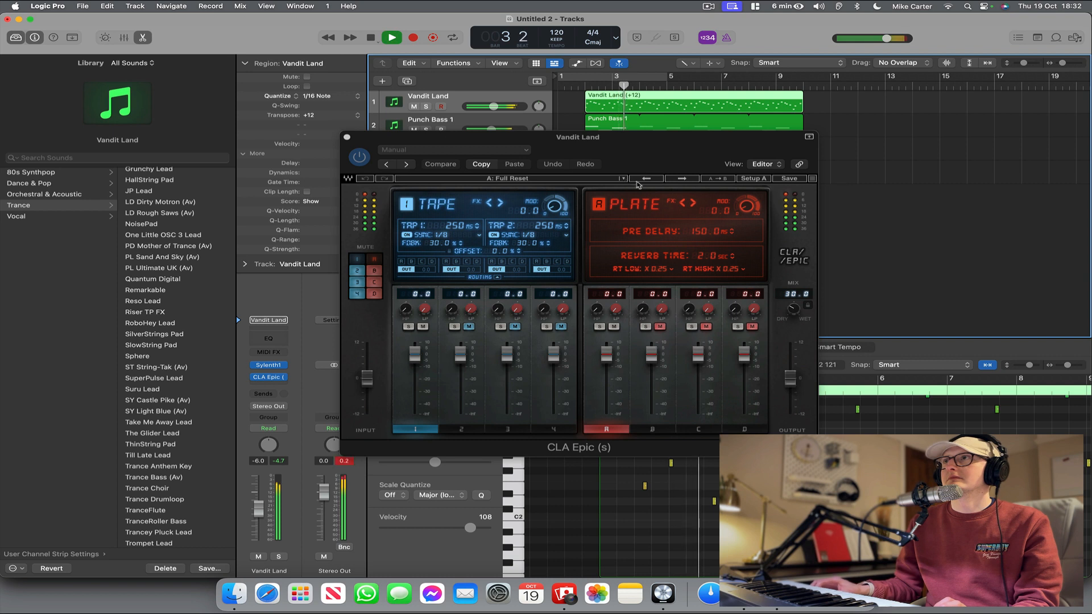
{"action": "left_click", "coordinate": [681, 179]}
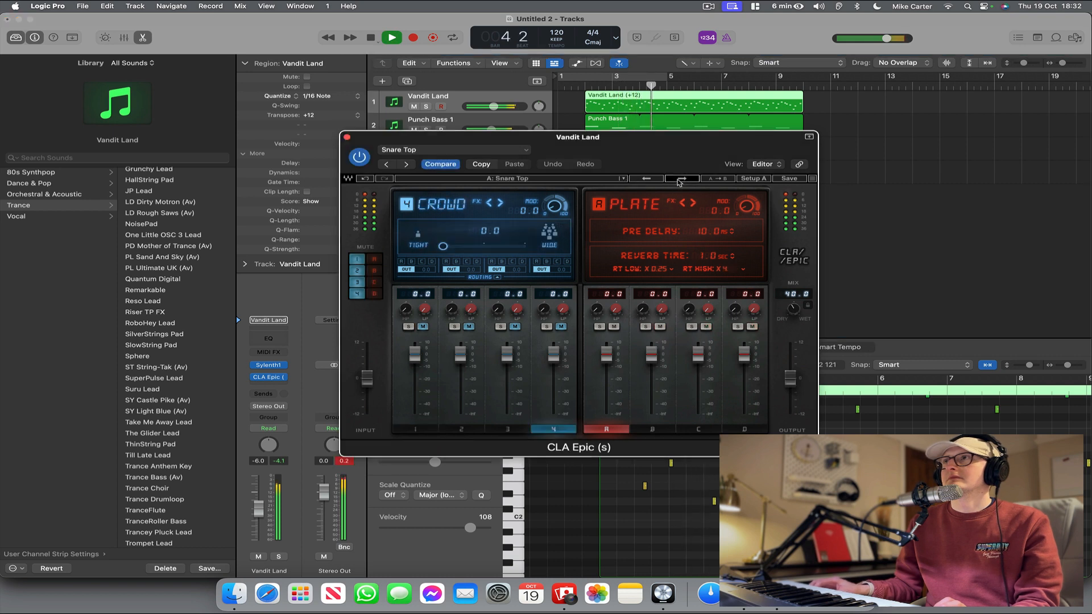
{"action": "left_click", "coordinate": [680, 179]}
{"action": "left_click", "coordinate": [681, 179]}
{"action": "left_click", "coordinate": [681, 179]}
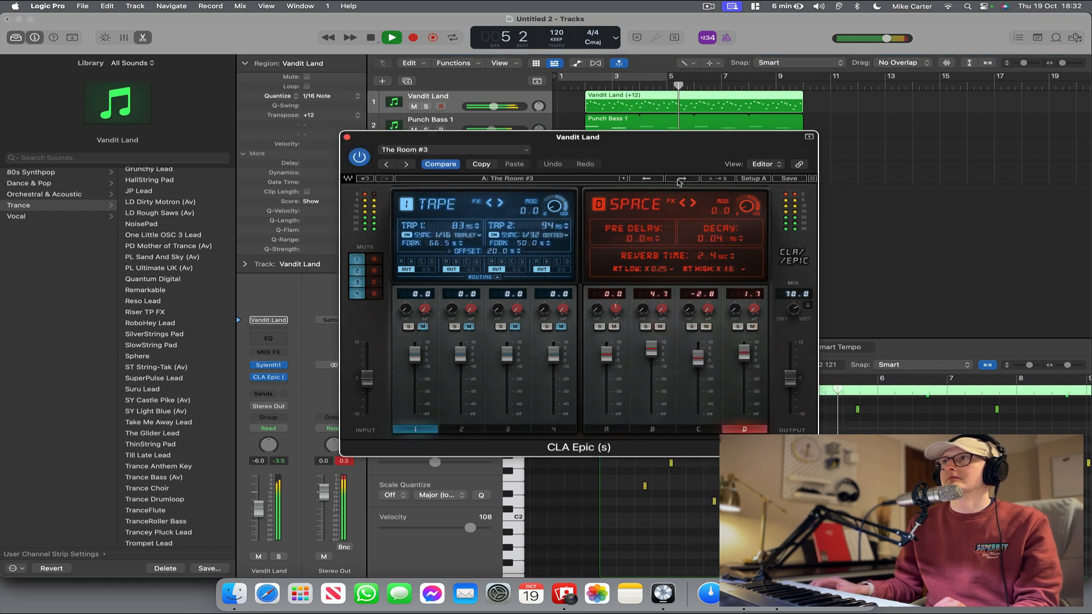
{"action": "left_click", "coordinate": [681, 179]}
{"action": "left_click", "coordinate": [681, 179]}
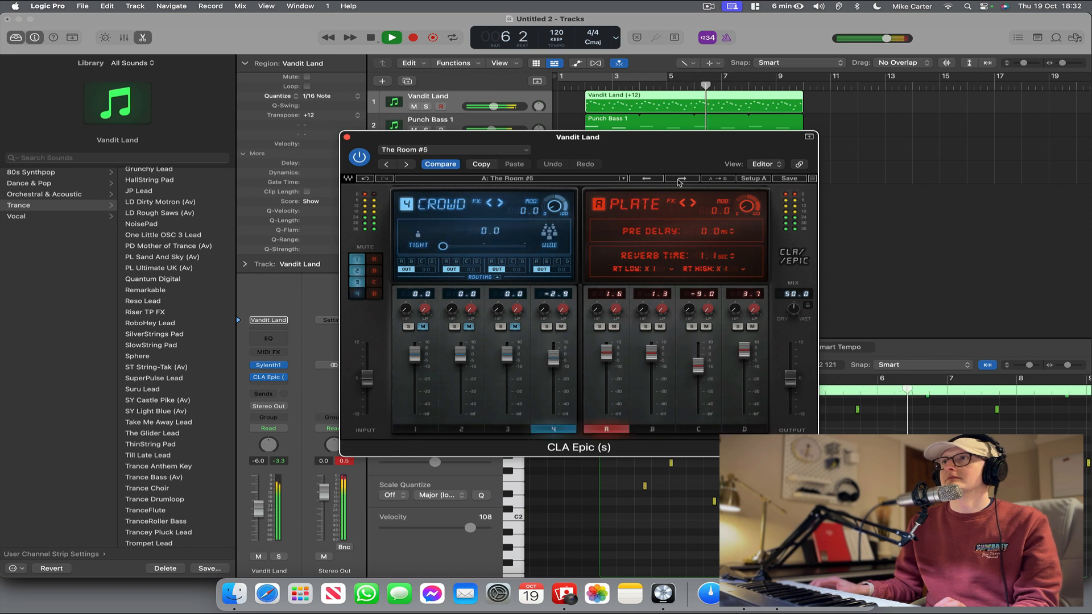
{"action": "left_click", "coordinate": [681, 180]}
{"action": "left_click", "coordinate": [681, 179]}
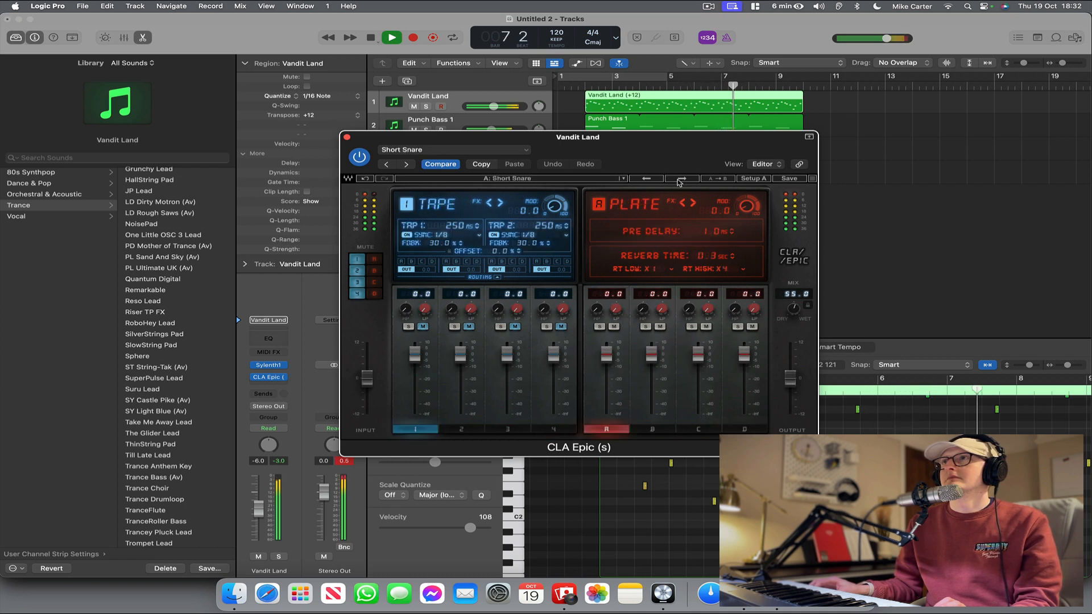
{"action": "left_click", "coordinate": [681, 179]}
{"action": "left_click", "coordinate": [681, 179]}
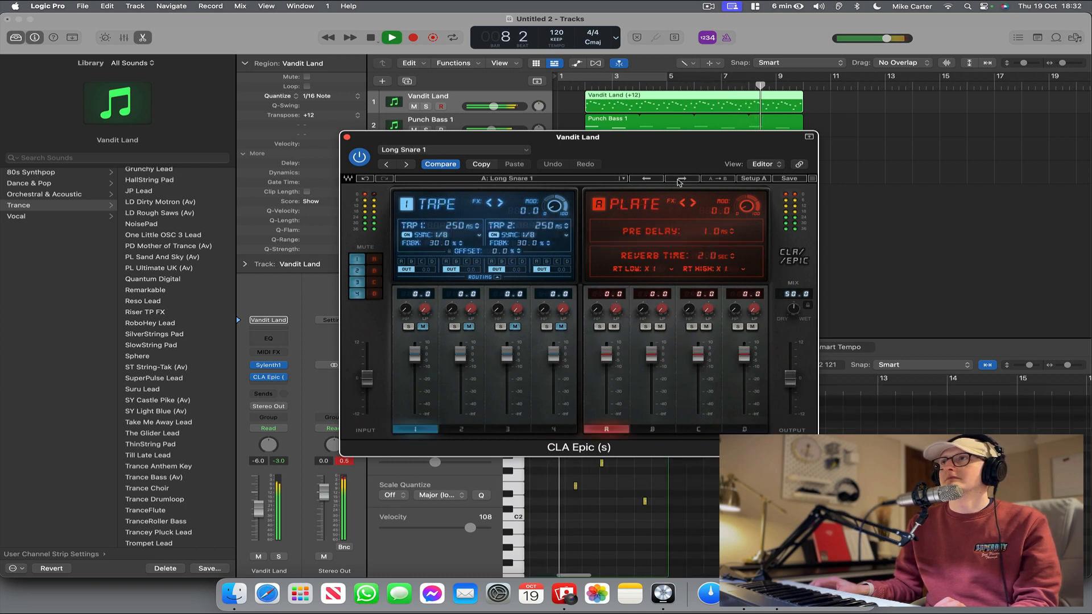
{"action": "left_click", "coordinate": [681, 179]}
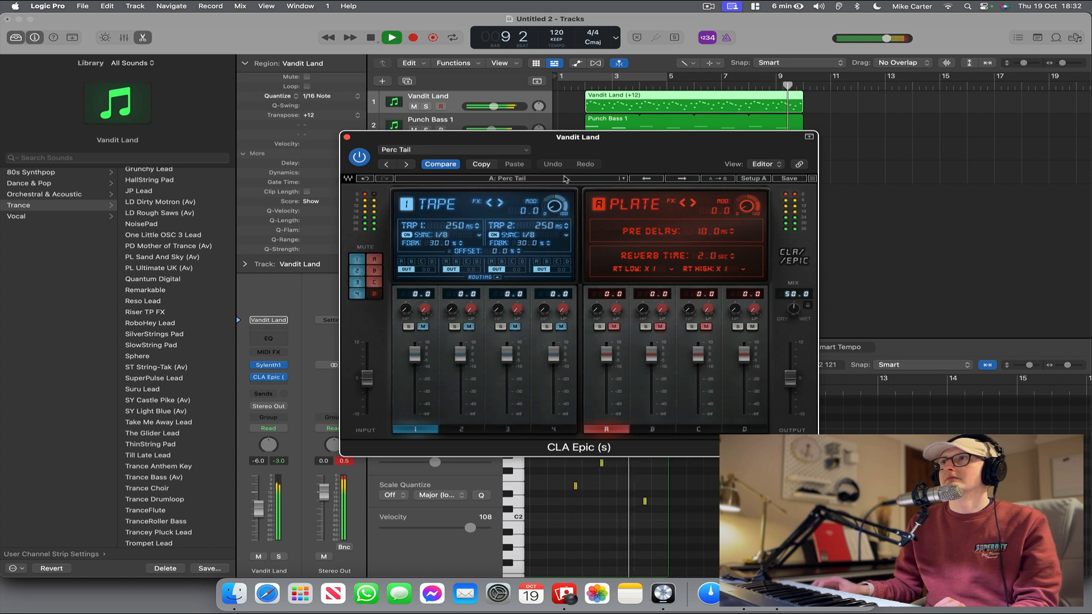
{"action": "left_click", "coordinate": [587, 87]}
{"action": "left_click", "coordinate": [686, 179]}
{"action": "left_click", "coordinate": [686, 180]}
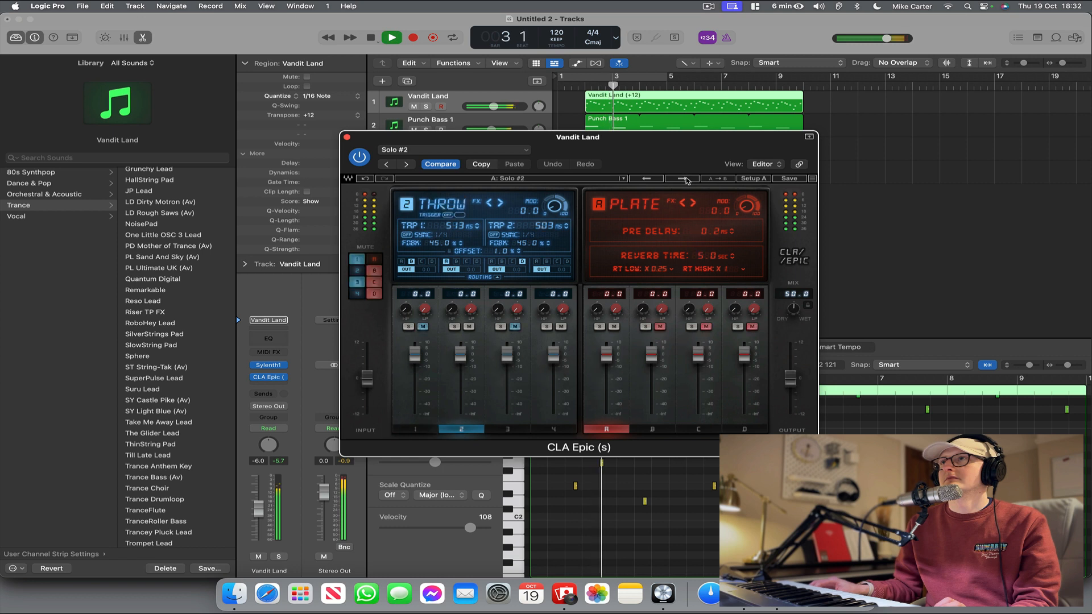
{"action": "left_click", "coordinate": [686, 179]}
{"action": "left_click", "coordinate": [686, 179]}
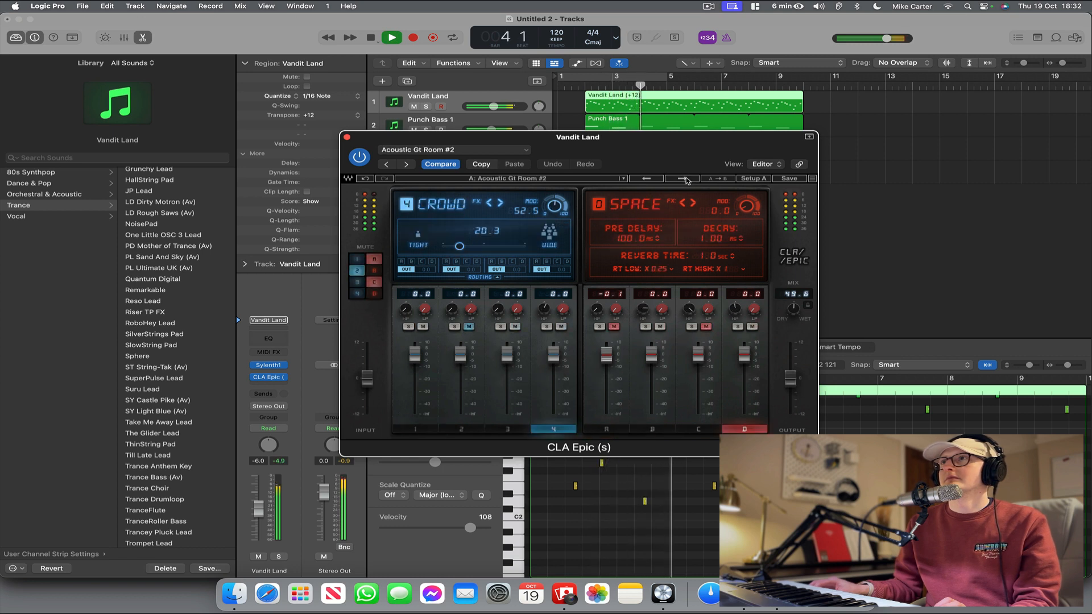
{"action": "left_click", "coordinate": [686, 179]}
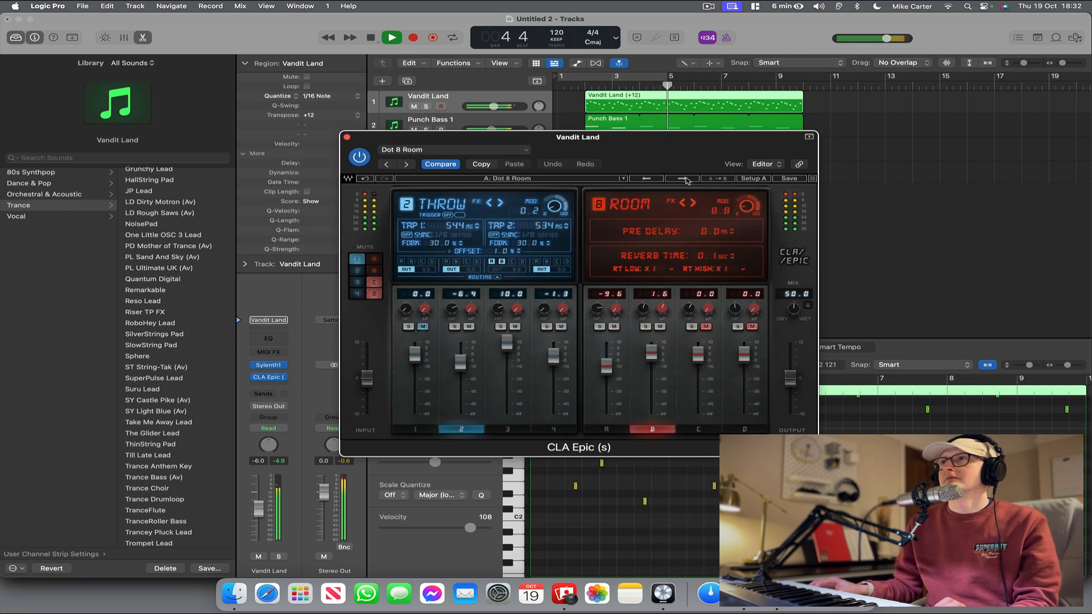
{"action": "left_click", "coordinate": [686, 179]}
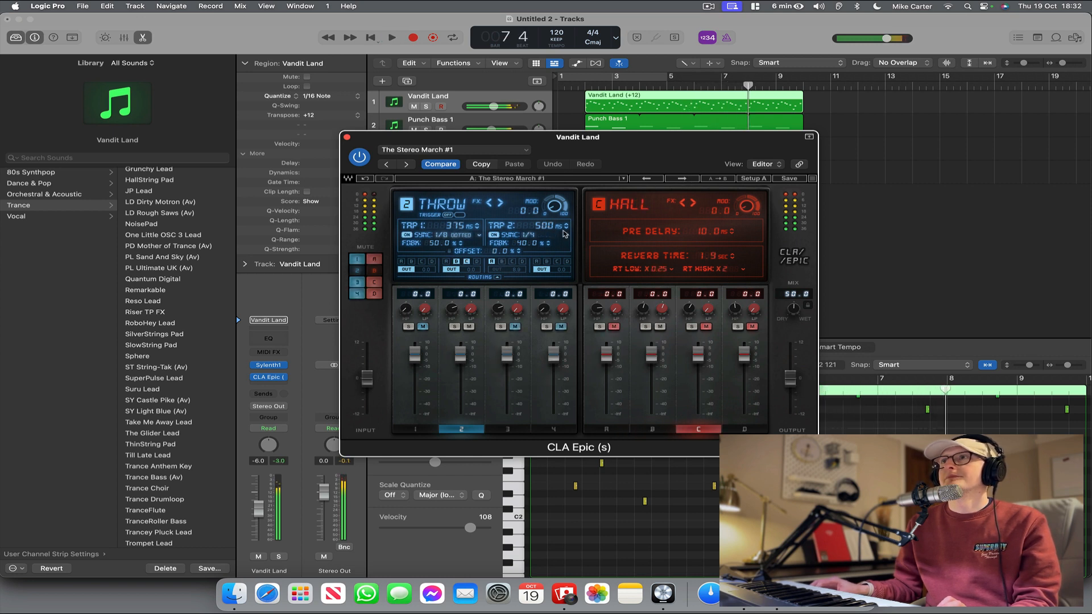
Compare the Vandit Land lead with CLA Epic bypassed and re-enabled during playback, leaving the effect on and its window closed.
{"action": "left_click", "coordinate": [245, 380]}
{"action": "key", "text": "space"}
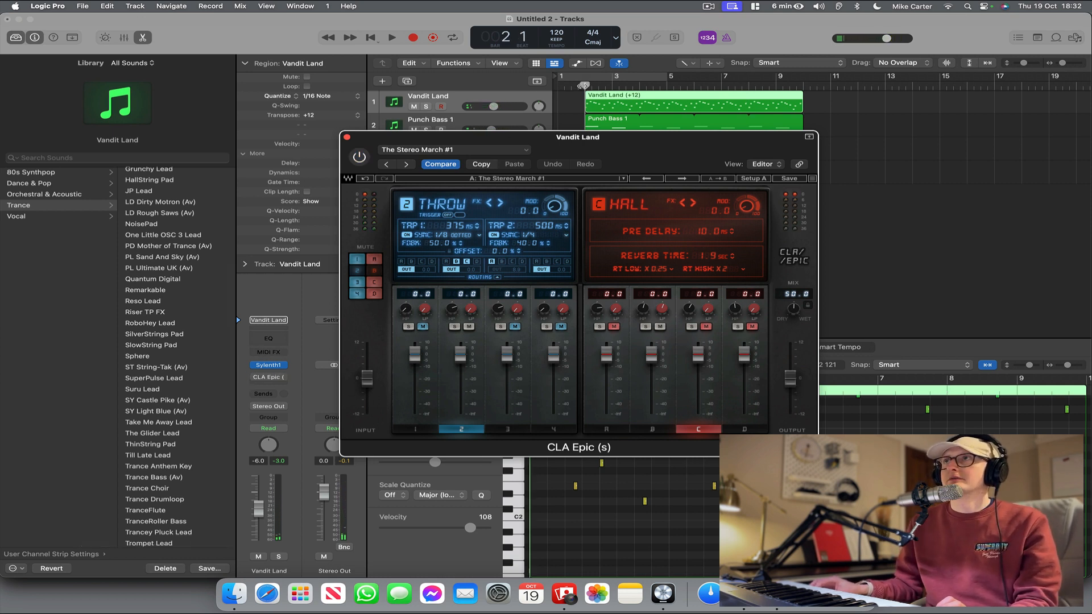
{"action": "key", "text": "space"}
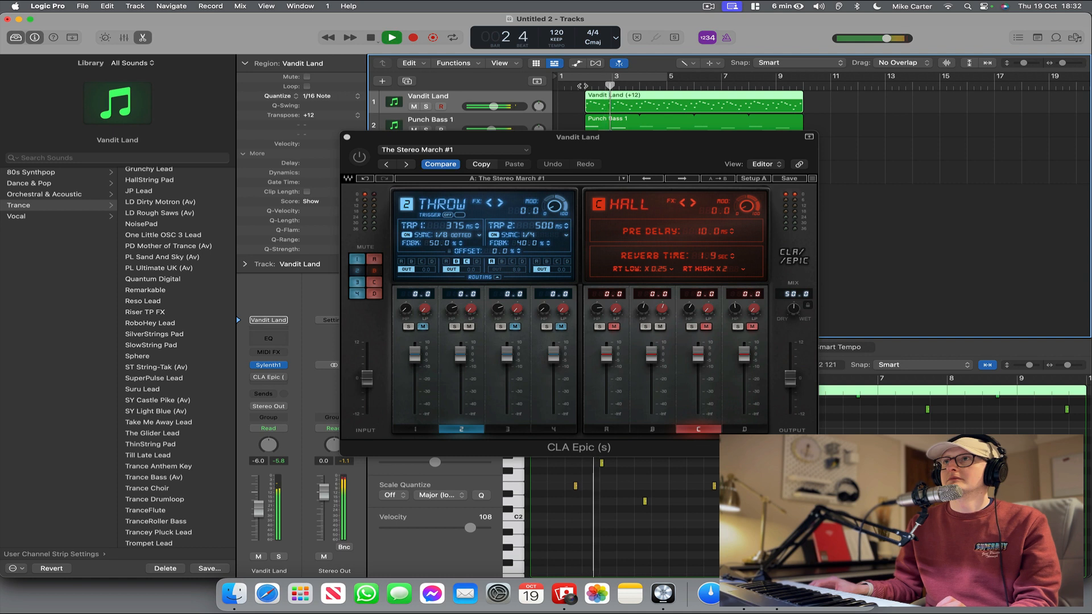
{"action": "key", "text": "space"}
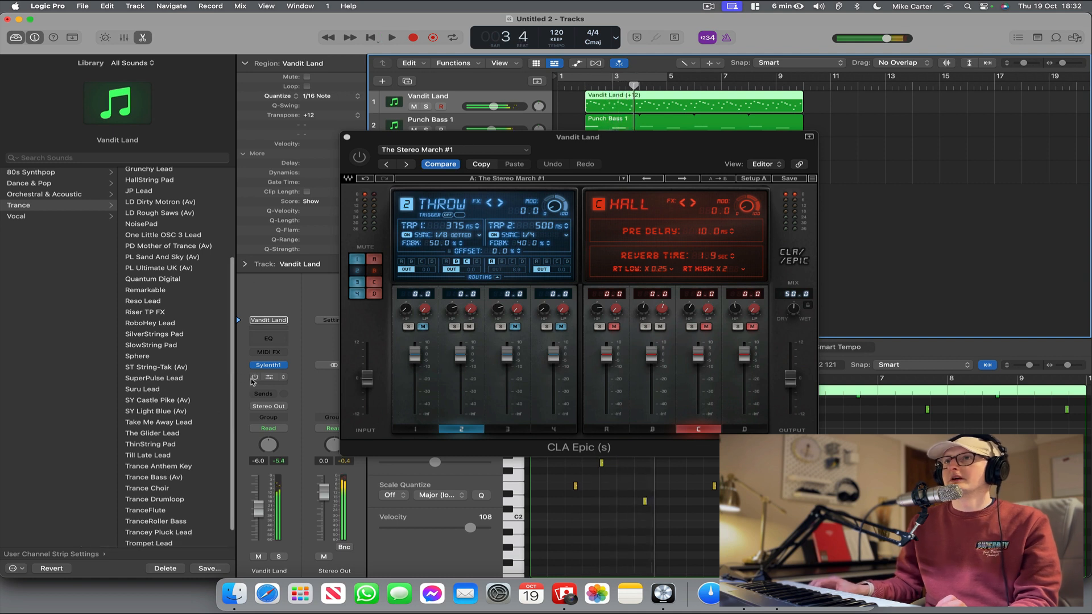
{"action": "left_click", "coordinate": [253, 377]}
{"action": "key", "text": "space"}
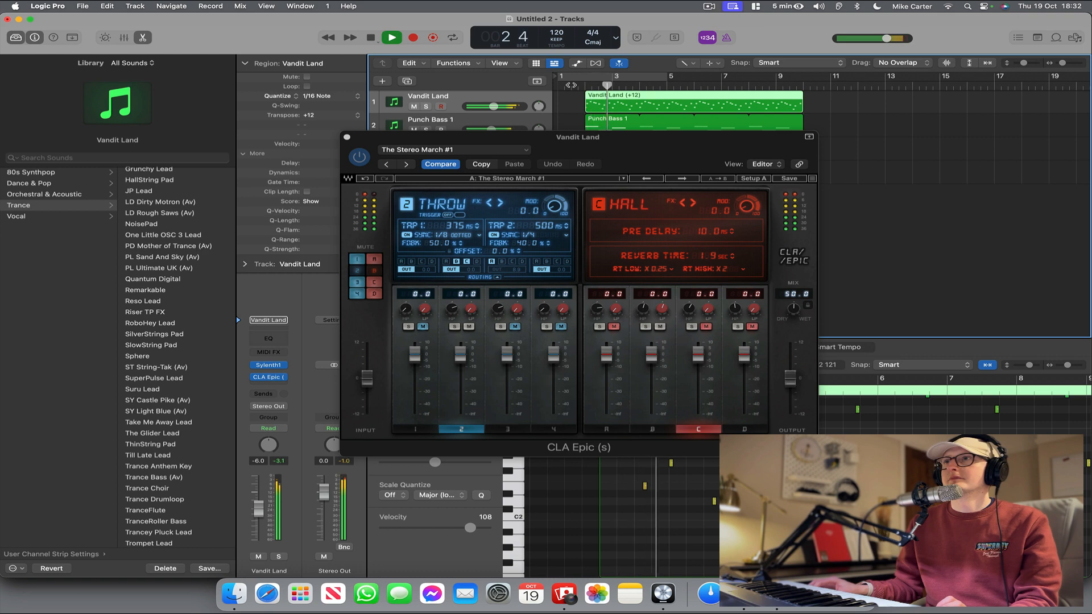
{"action": "left_click", "coordinate": [346, 137]}
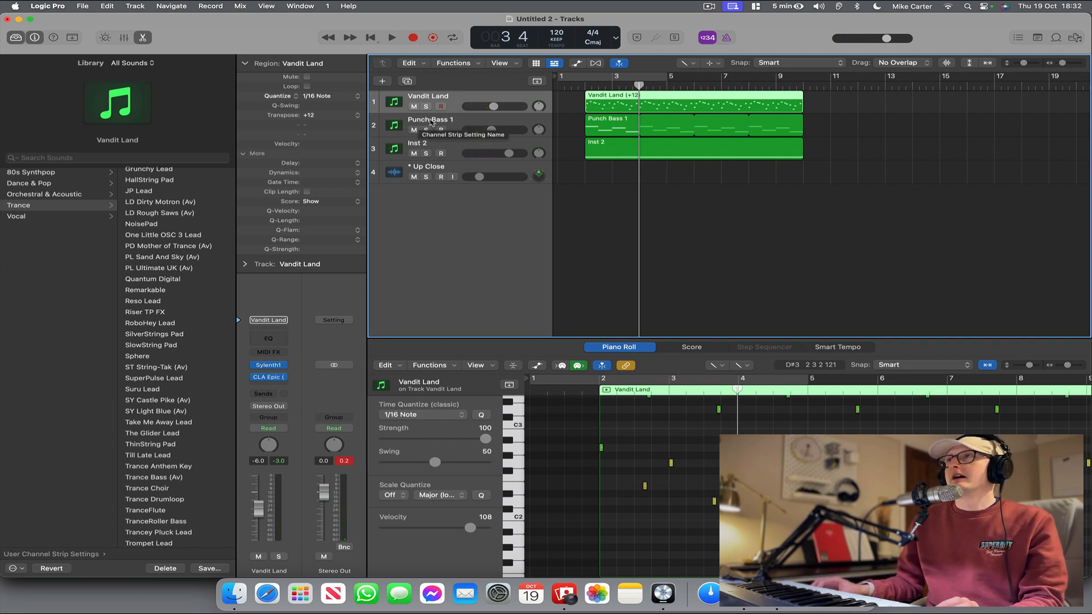
Duplicate the Vandit Land track and load the SlowString Pad patch from Trance on the copy.
{"action": "key", "text": "super+d"}
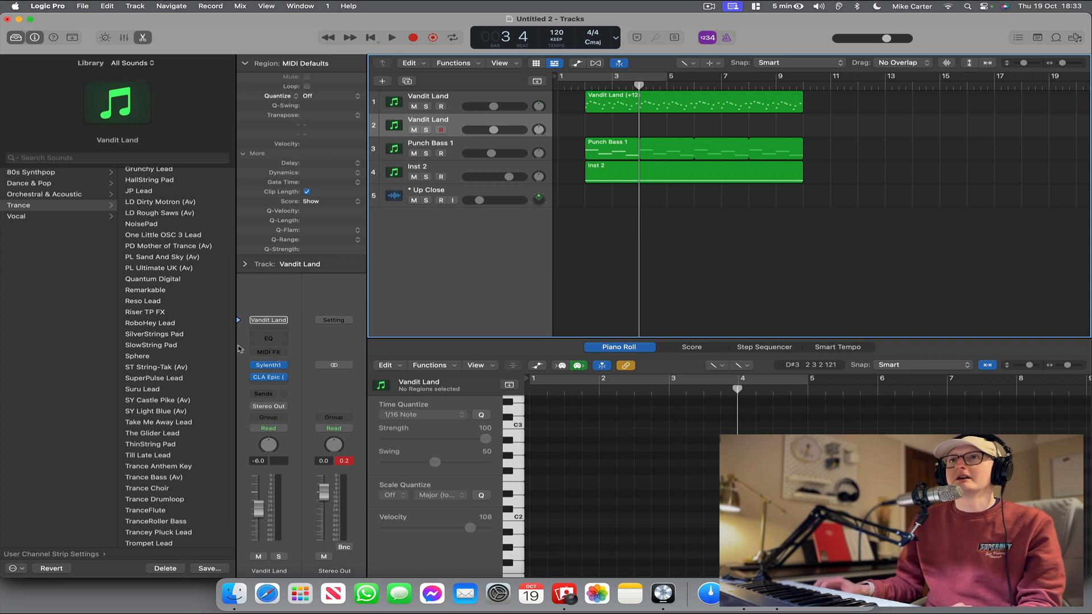
{"action": "left_click", "coordinate": [160, 345]}
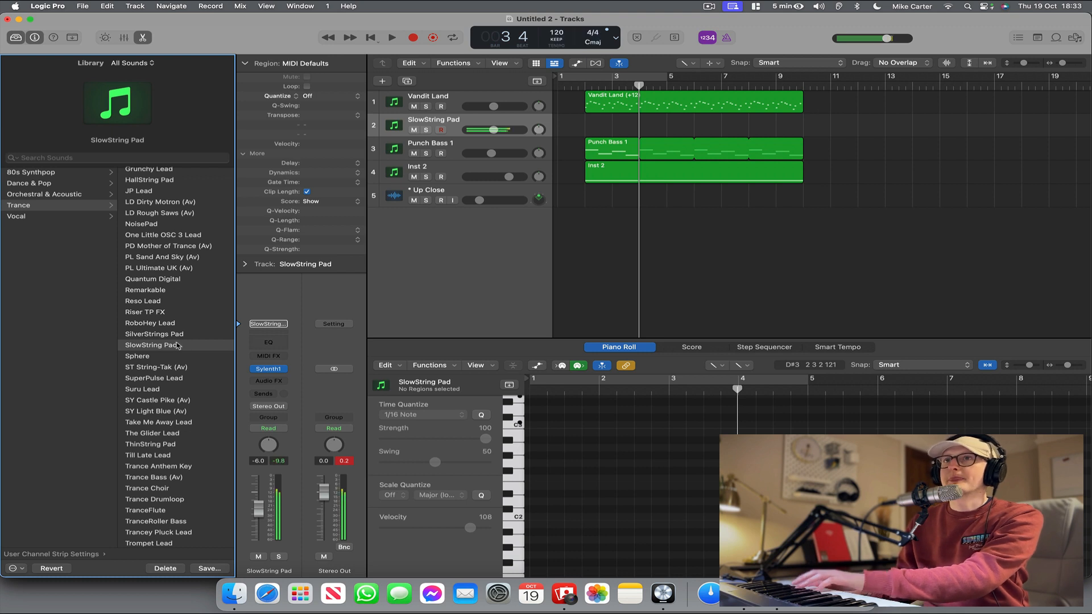
Audition SilverStrings Pad on the SlowString Pad track, and settle on the ThinString Pad patch from Trance.
{"action": "left_click", "coordinate": [174, 335]}
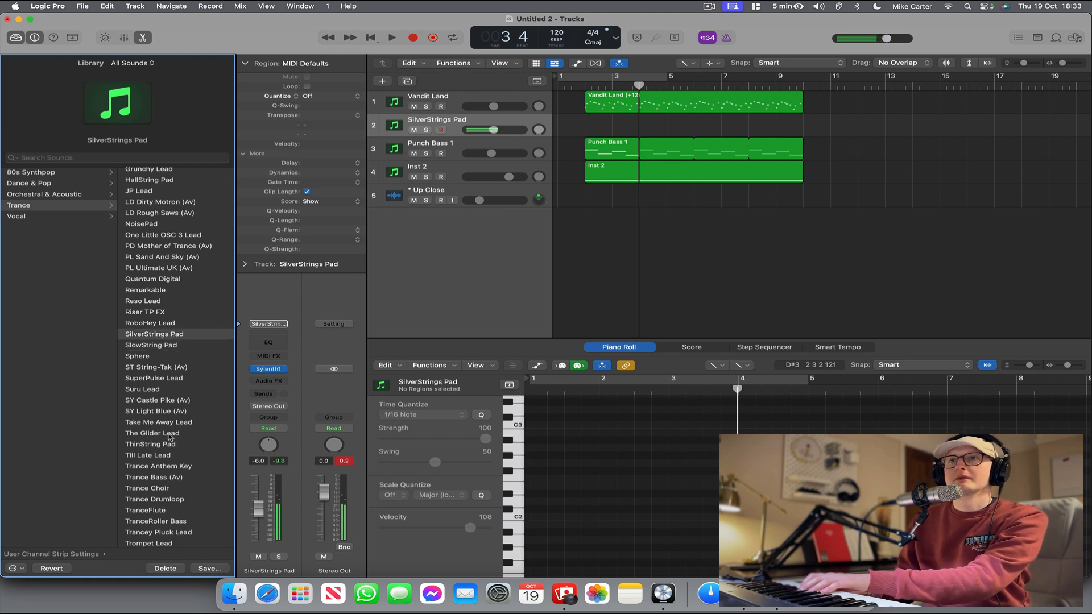
{"action": "scroll", "coordinate": [174, 437], "scroll_direction": "down", "scroll_amount": 2}
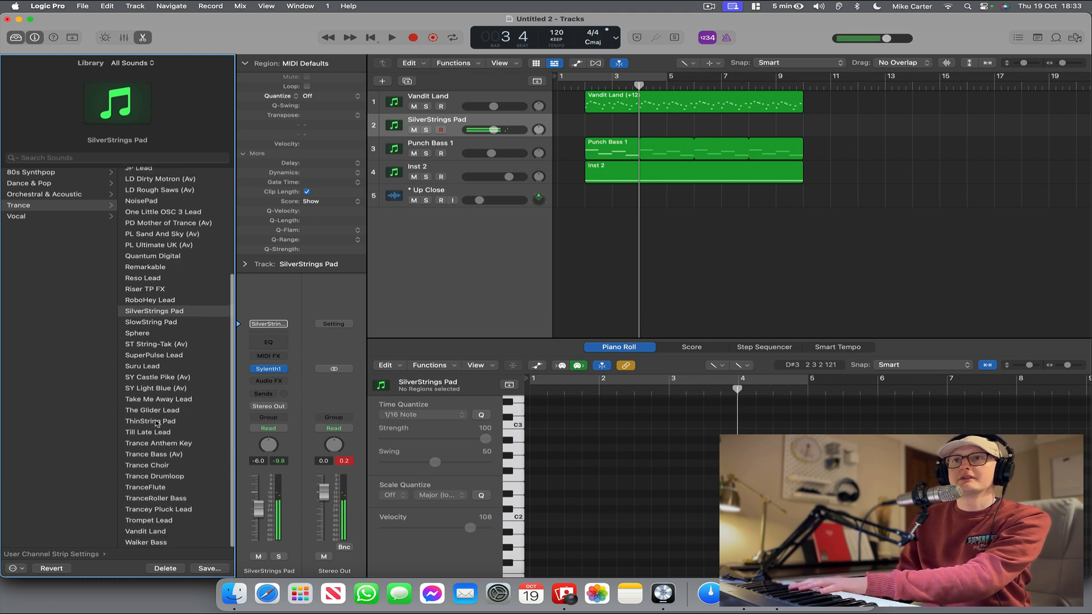
{"action": "left_click", "coordinate": [157, 421]}
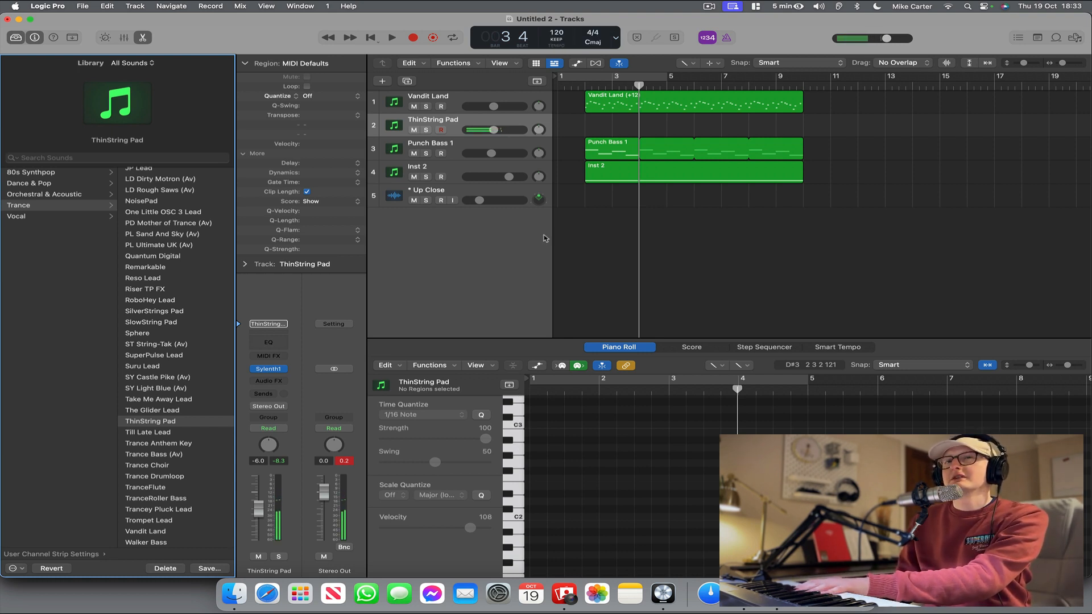
{"action": "mouse_move", "coordinate": [268, 371]}
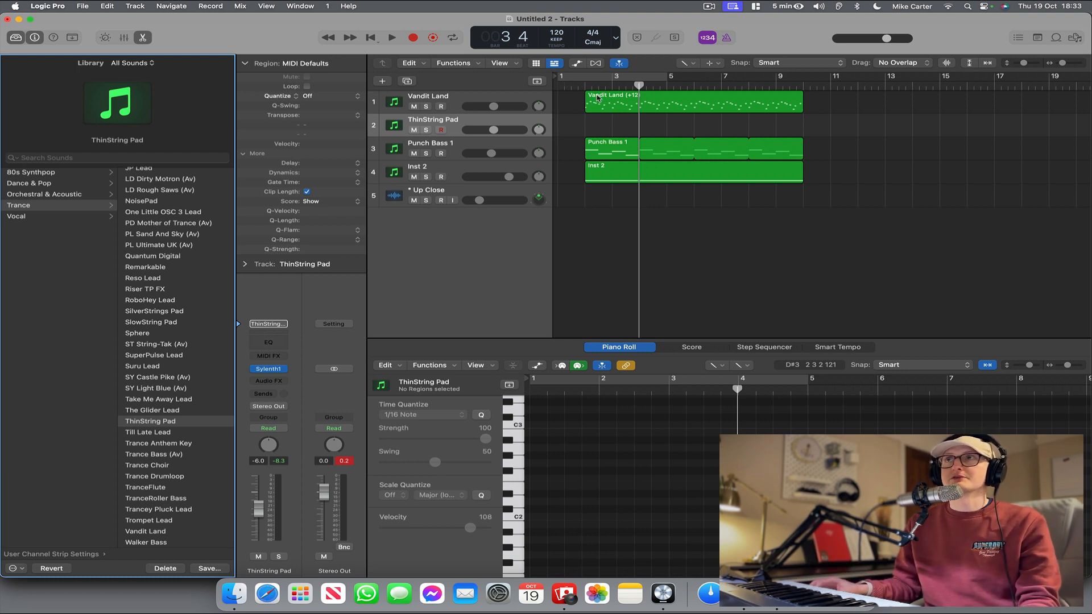
Record a four-bar ThinString Pad chord part from bar 2, quantized to 1/4 notes, and copy the region to bar 6.
{"action": "left_click", "coordinate": [564, 84]}
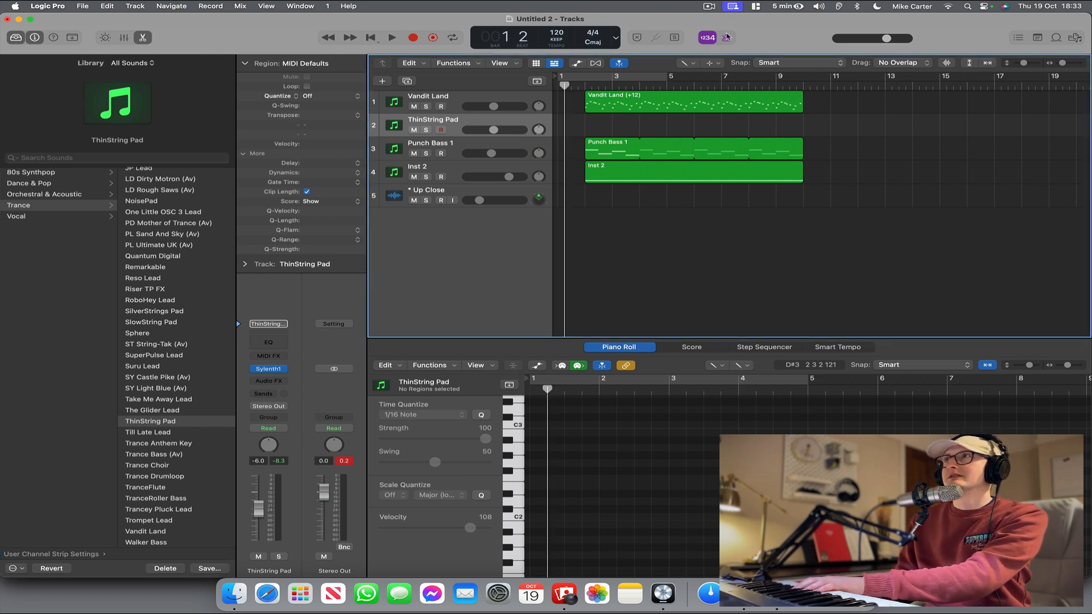
{"action": "key", "text": "r"}
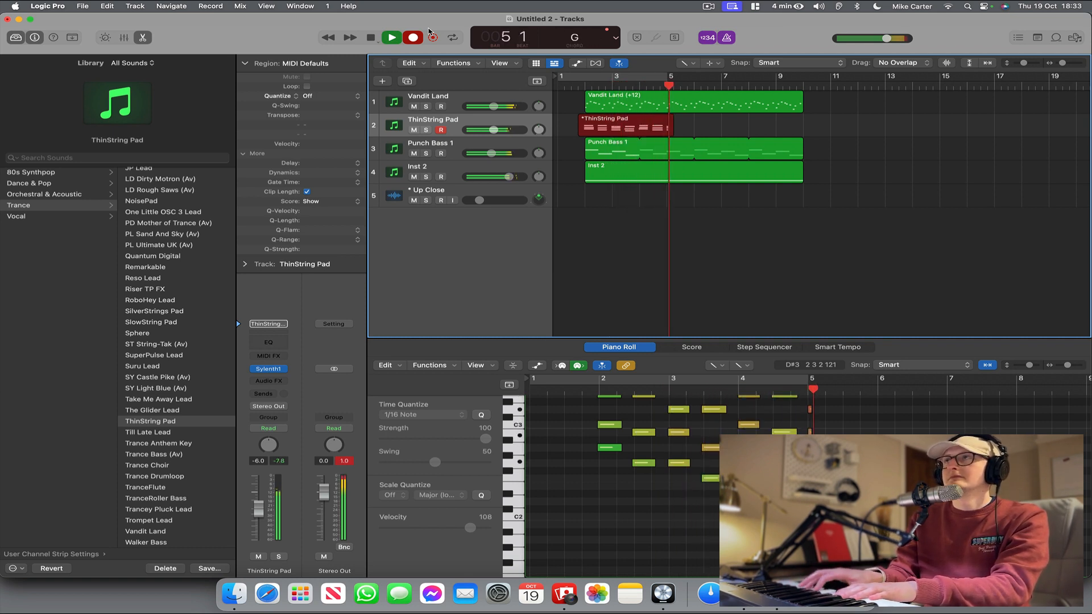
{"action": "key", "text": "space"}
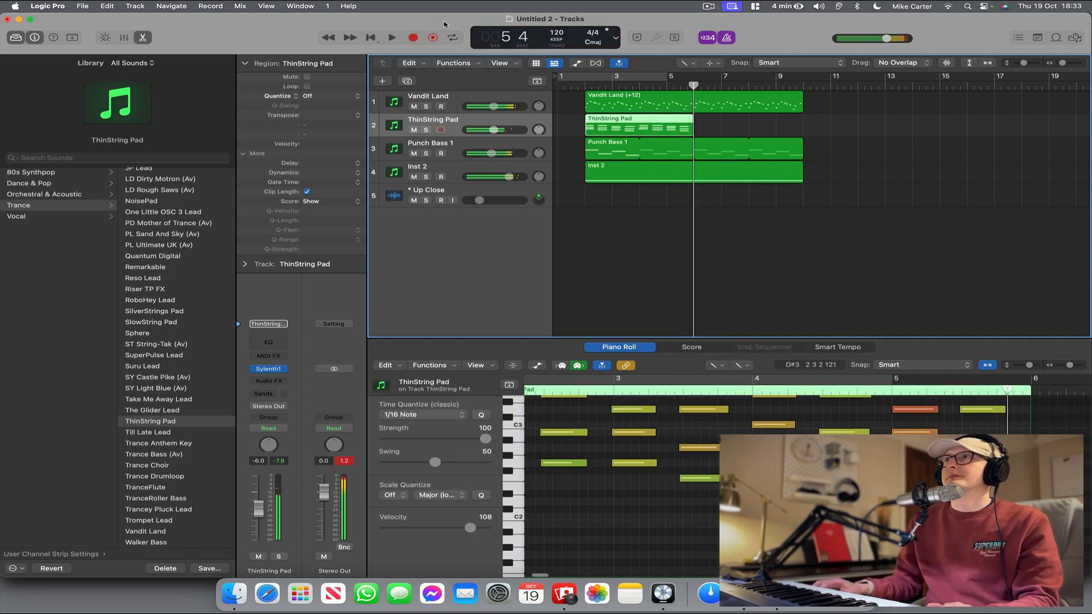
{"action": "left_click_drag", "start_coordinate": [701, 132], "coordinate": [699, 129]}
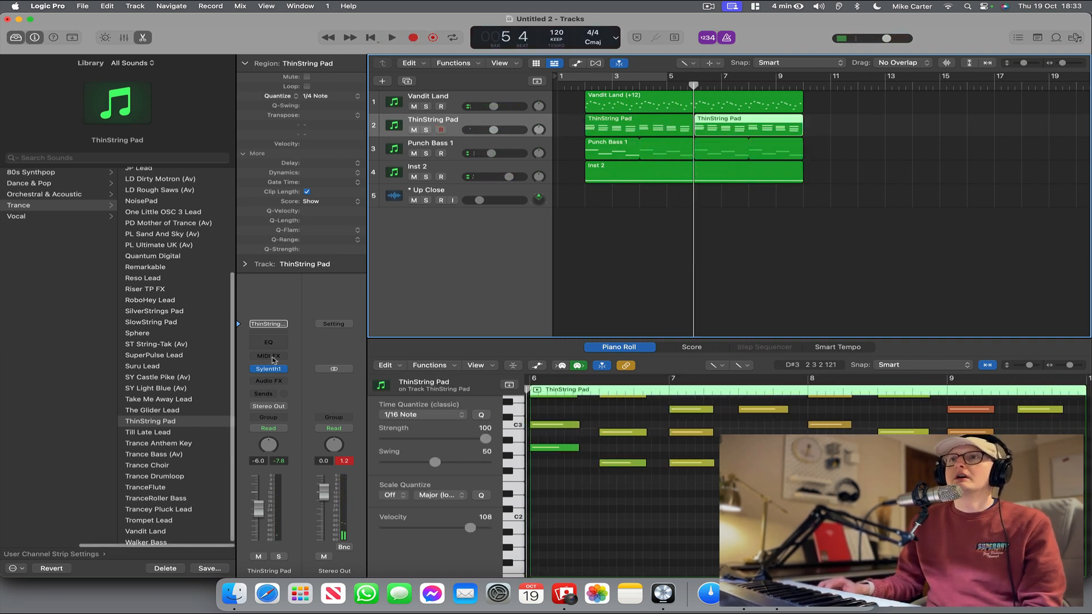
Add a Channel EQ to the ThinString Pad track and tune its high cut during playback to 1500 Hz.
{"action": "left_click", "coordinate": [269, 342]}
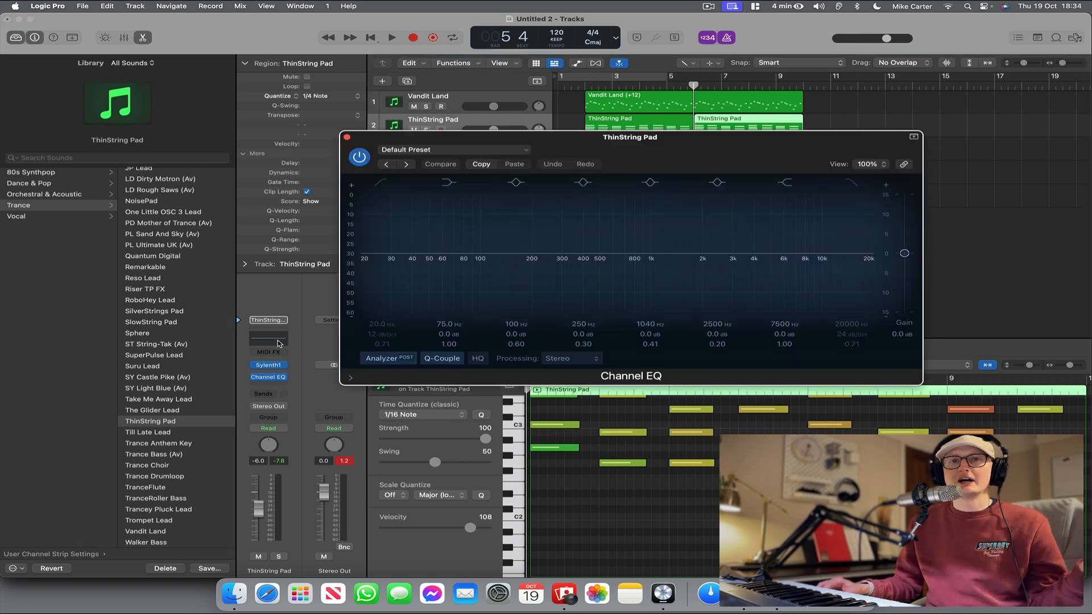
{"action": "left_click", "coordinate": [847, 189]}
{"action": "left_click_drag", "start_coordinate": [875, 268], "coordinate": [660, 275]}
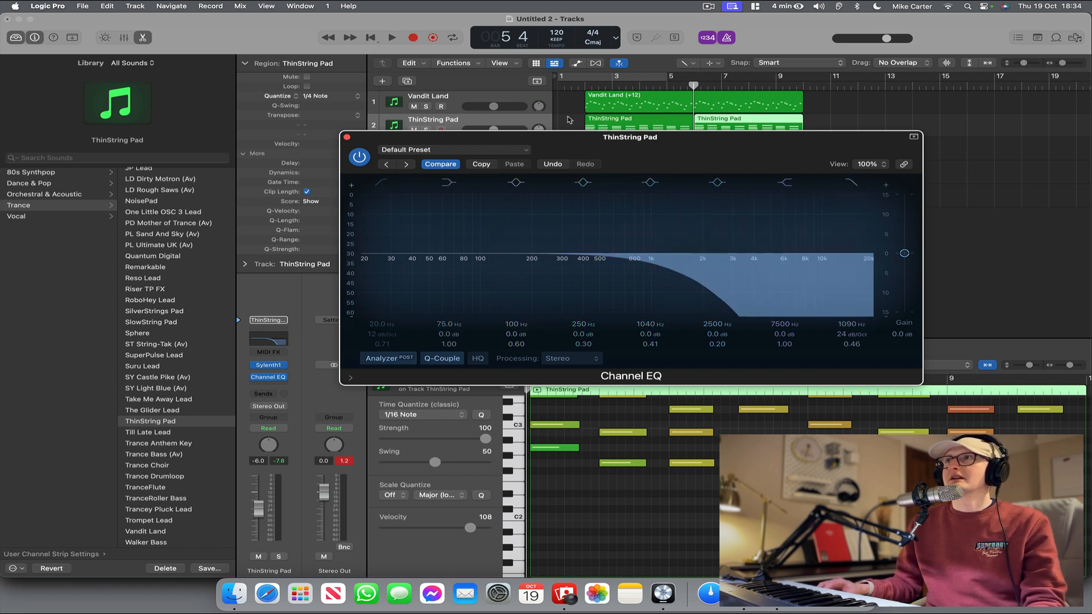
{"action": "left_click", "coordinate": [582, 85]}
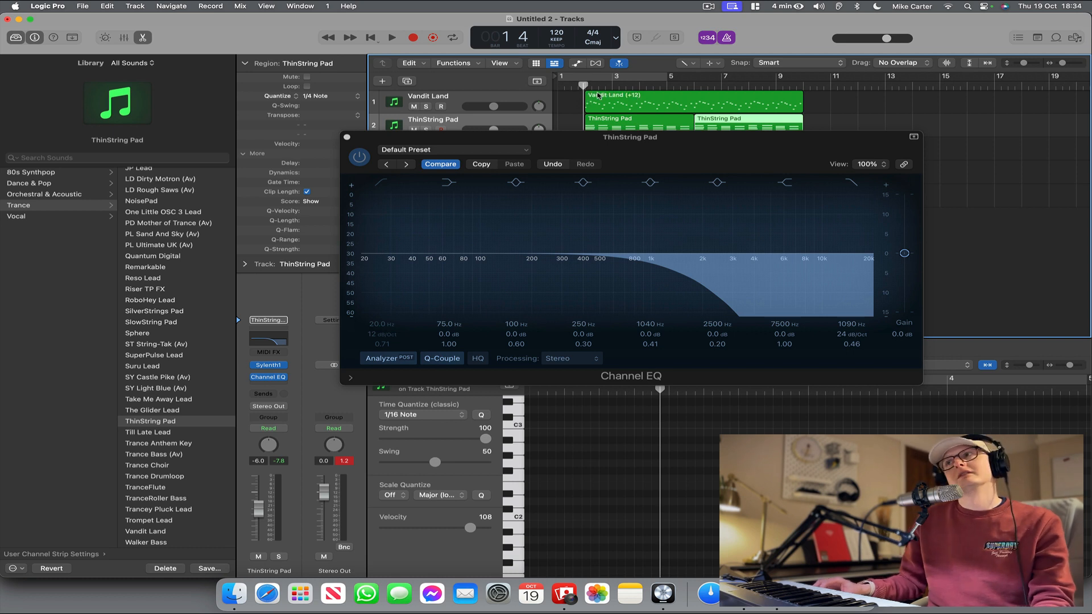
{"action": "key", "text": "space"}
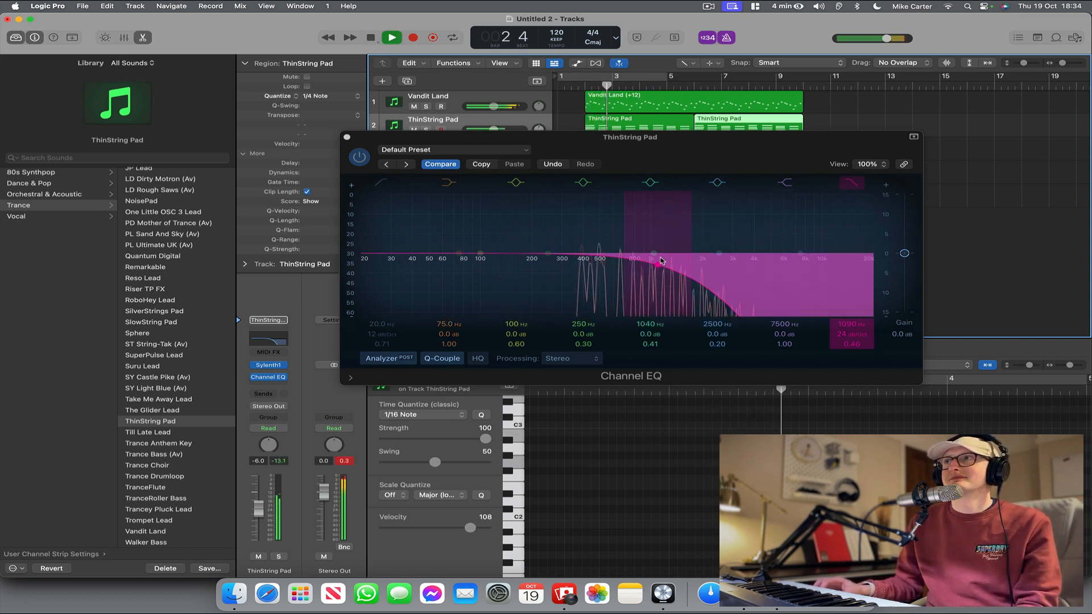
{"action": "left_click_drag", "start_coordinate": [658, 265], "coordinate": [683, 271]}
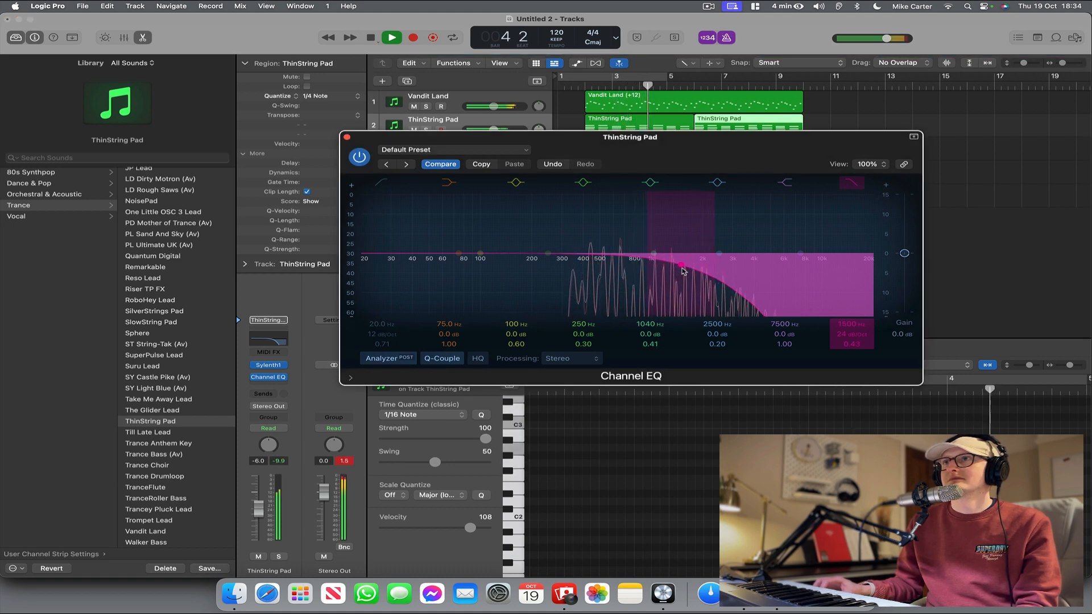
{"action": "left_click", "coordinate": [346, 137]}
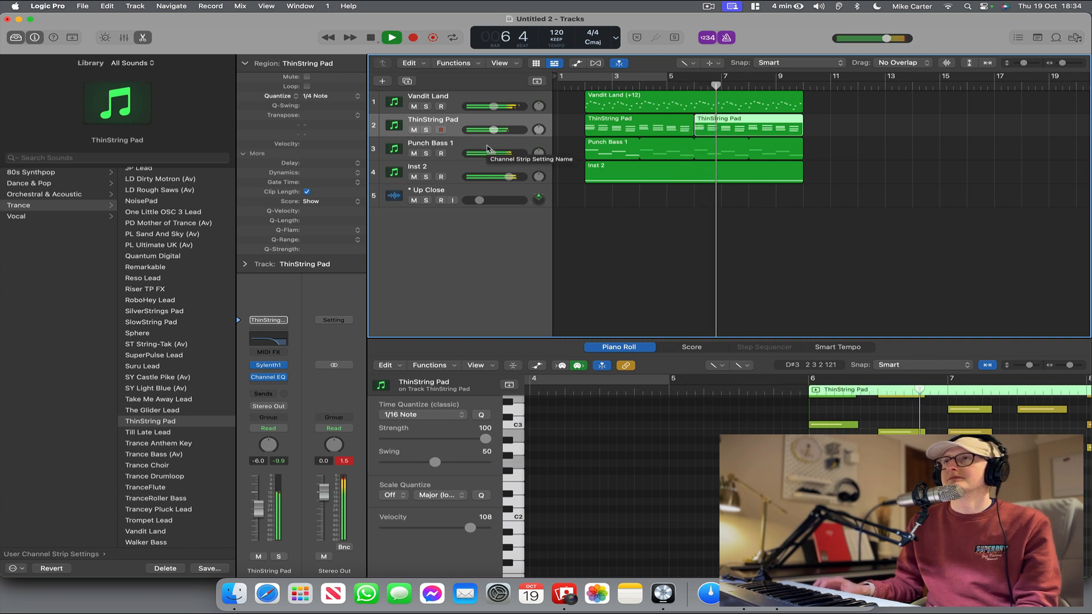
Slow the Punch Bass 1 arpeggiator to a 1/8 rate and play the arrangement back.
{"action": "left_click", "coordinate": [487, 149]}
{"action": "key", "text": "space"}
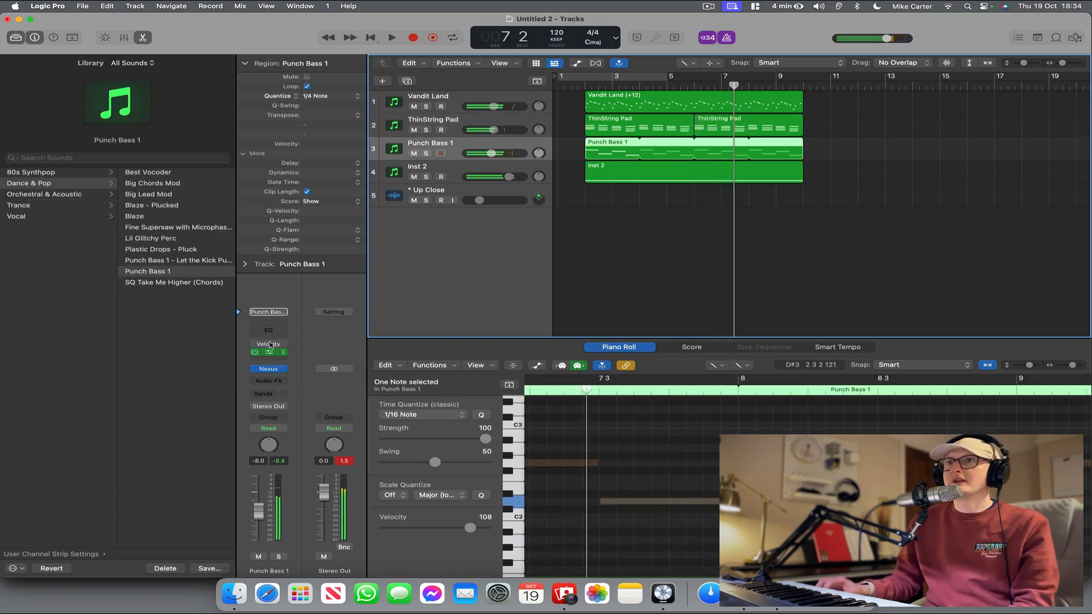
{"action": "left_click", "coordinate": [275, 353]}
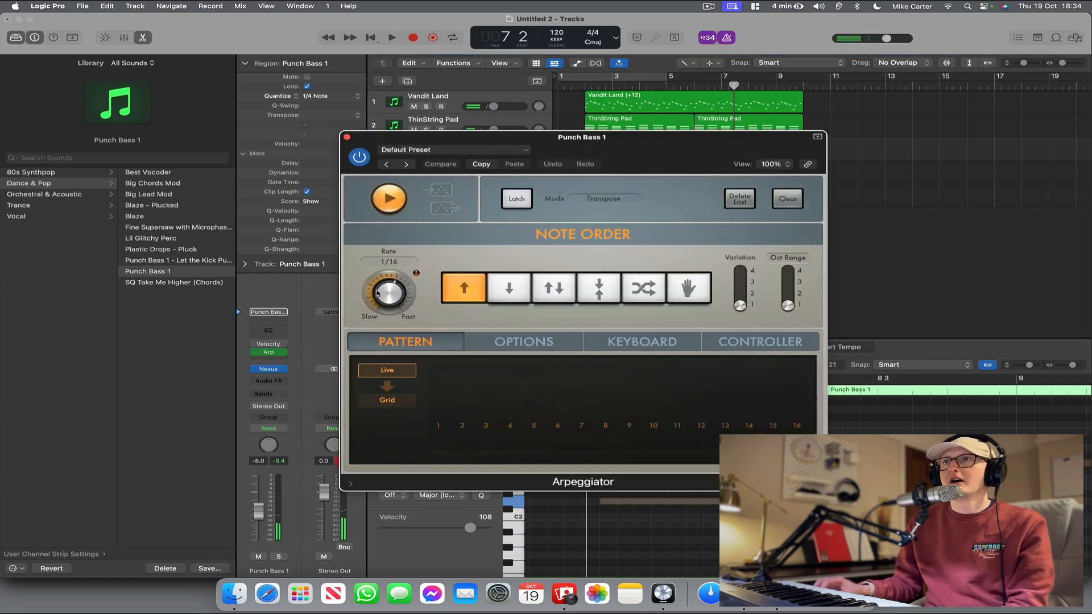
{"action": "left_click_drag", "start_coordinate": [381, 294], "coordinate": [379, 300]}
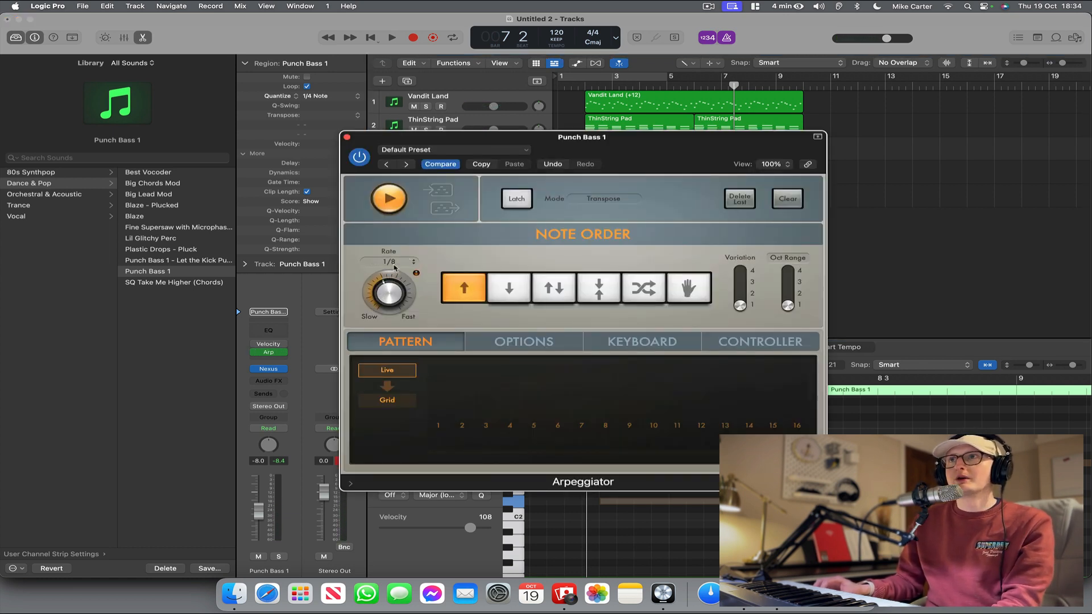
{"action": "left_click", "coordinate": [347, 137]}
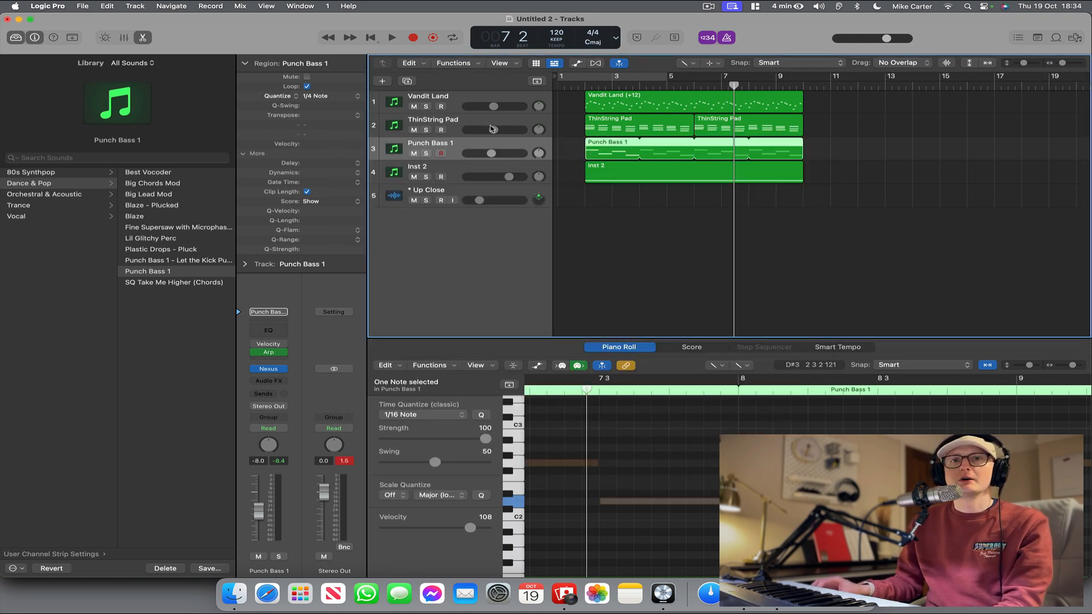
{"action": "double_click", "coordinate": [582, 91]}
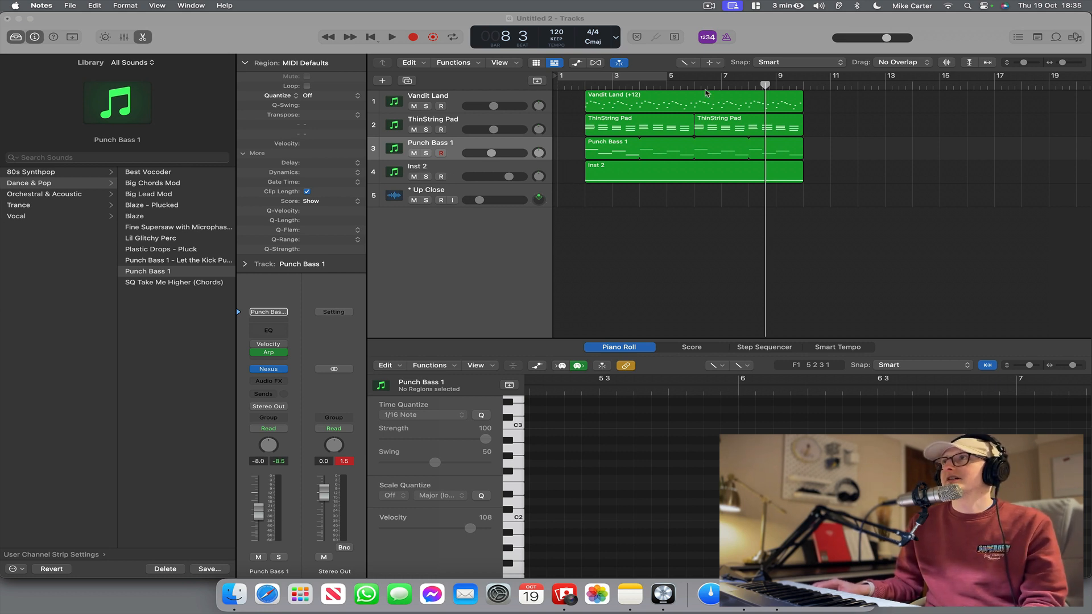
Copy all regions from bars 2 to 10 so they repeat at bar 10, and delete the copied Vandit Land region.
{"action": "left_click", "coordinate": [695, 65]}
{"action": "left_click", "coordinate": [857, 205]}
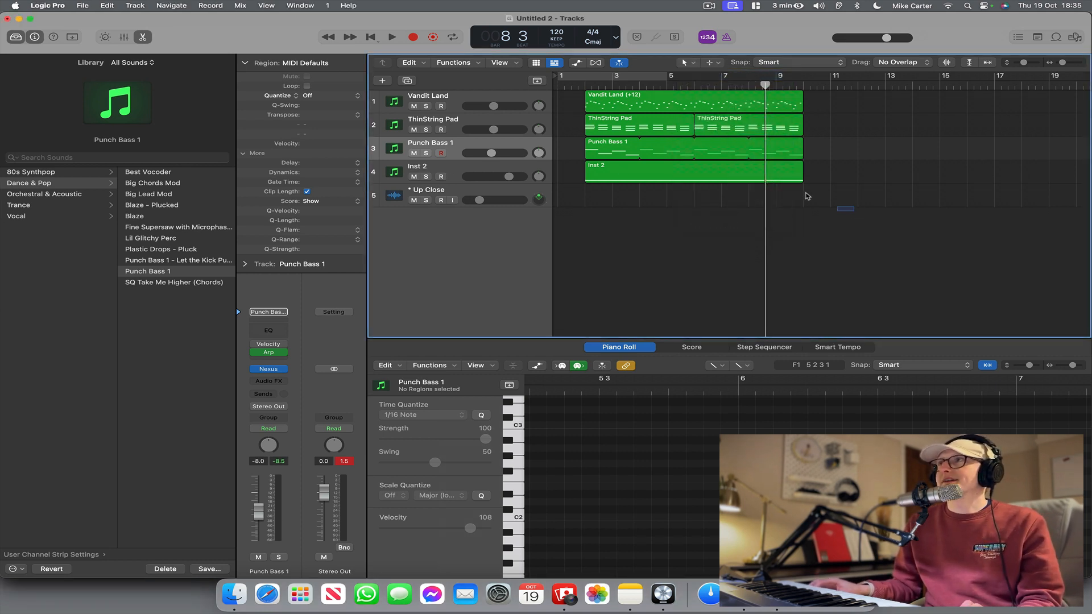
{"action": "left_click_drag", "start_coordinate": [808, 196], "coordinate": [586, 91]}
{"action": "left_click_drag", "start_coordinate": [602, 139], "coordinate": [825, 139]}
{"action": "left_click", "coordinate": [843, 105]}
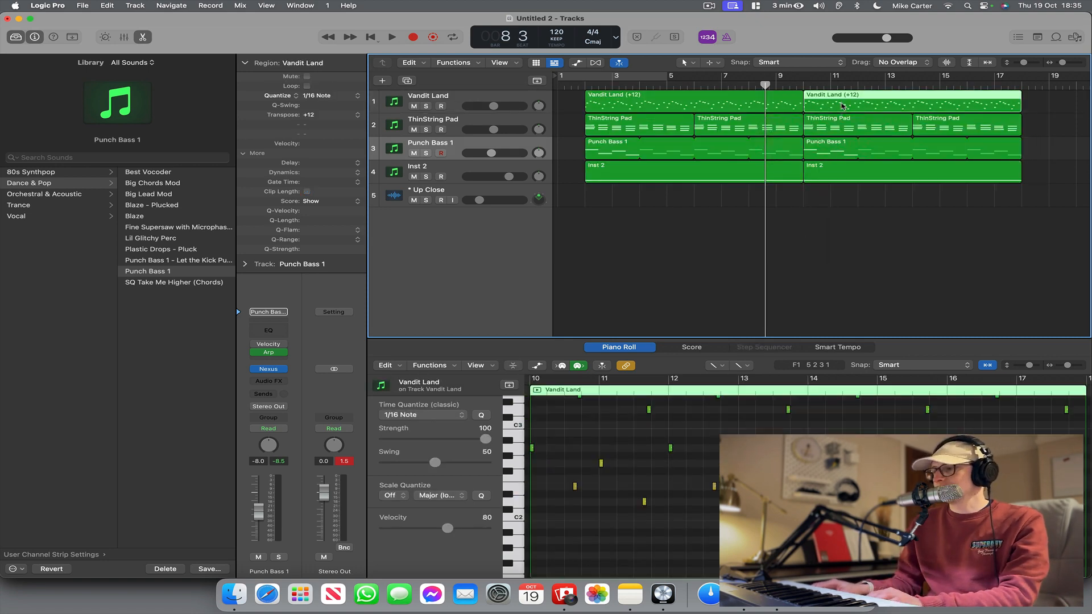
{"action": "key", "text": "Delete"}
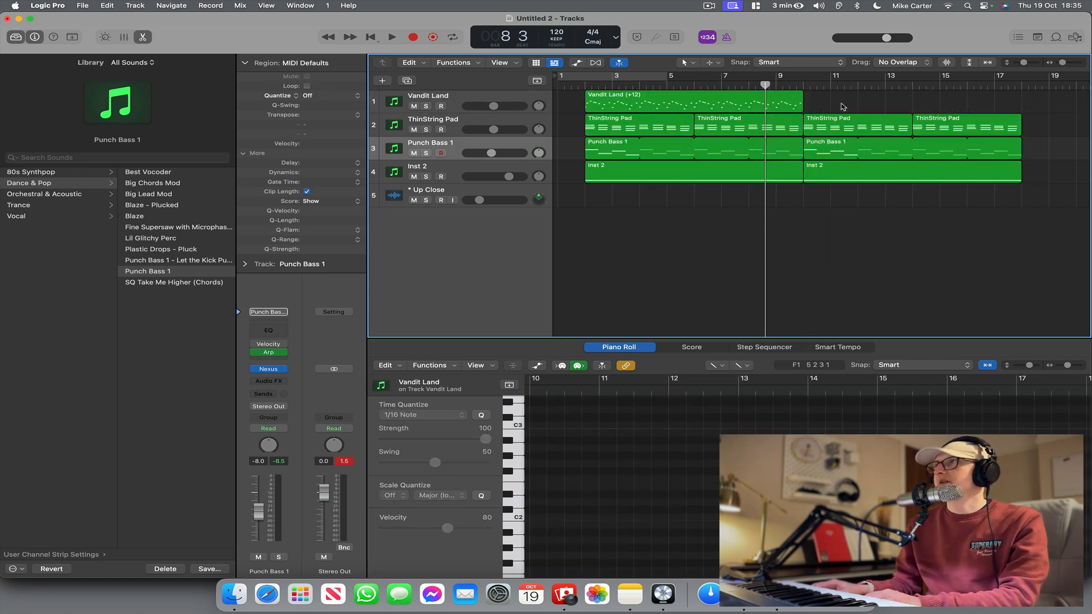
Duplicate the ThinString Pad track and load the RoboHey Lead patch from Trance on the new track.
{"action": "left_click", "coordinate": [449, 126]}
{"action": "key", "text": "super+d"}
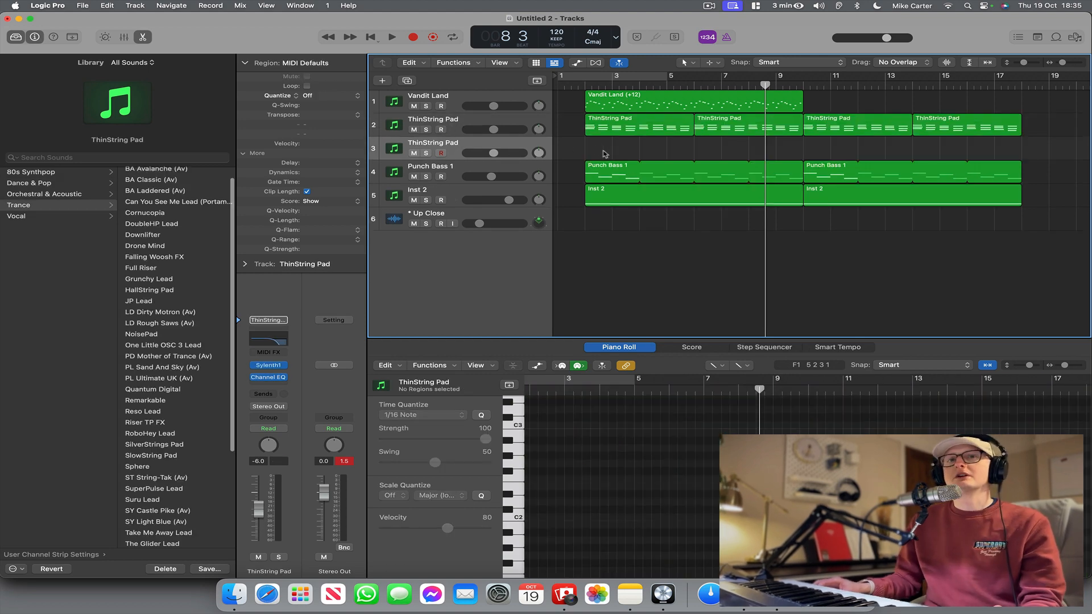
{"action": "key", "text": "space"}
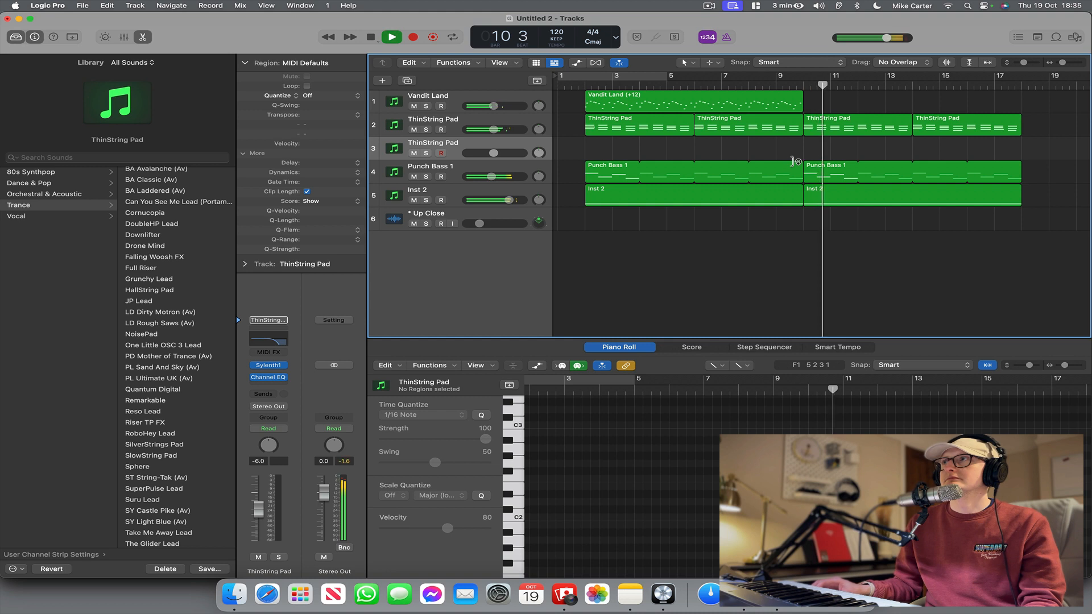
{"action": "key", "text": "space"}
{"action": "left_click", "coordinate": [162, 434]}
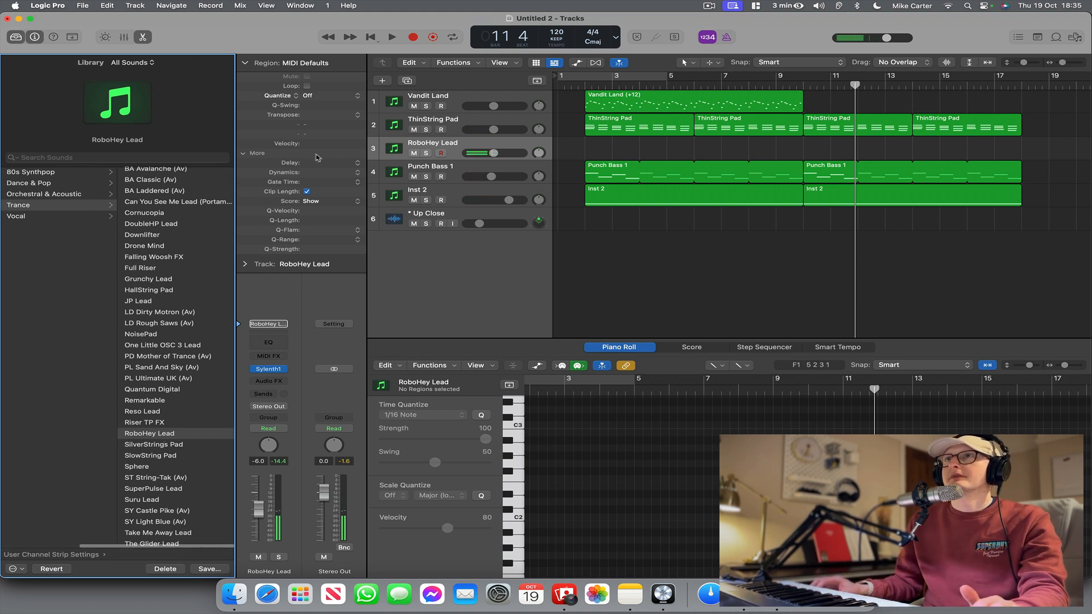
Set the default MIDI transposition for the RoboHey Lead track to +12.
{"action": "double_click", "coordinate": [330, 115]}
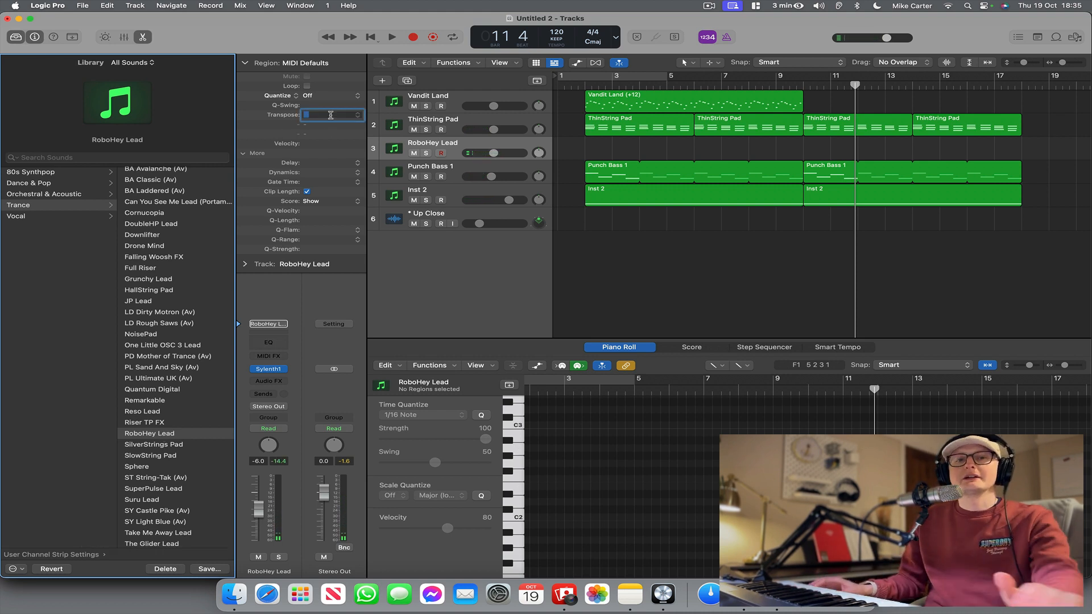
{"action": "left_click", "coordinate": [563, 237]}
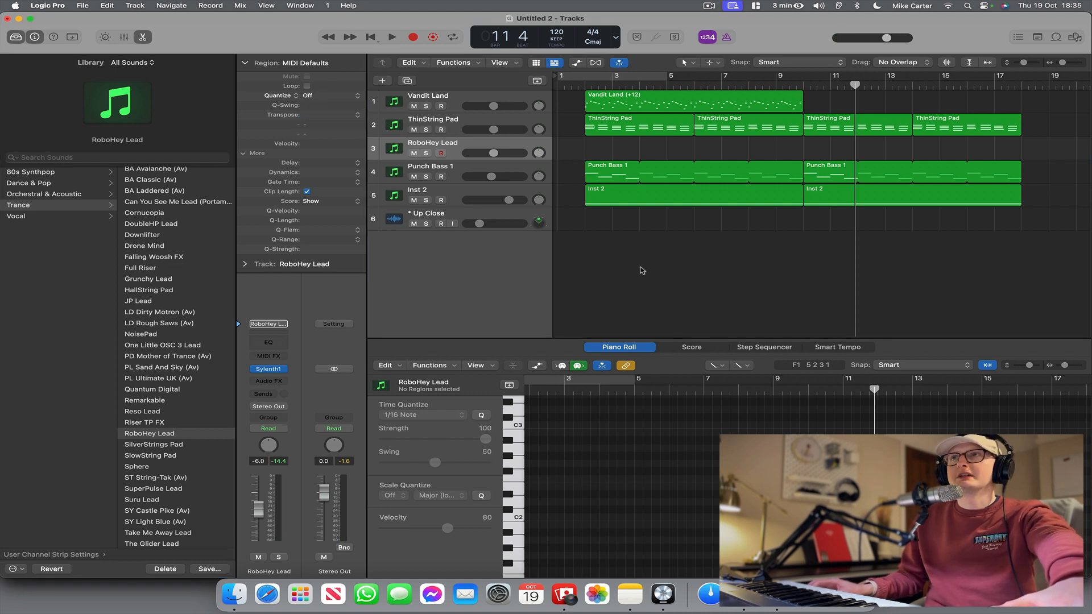
{"action": "double_click", "coordinate": [323, 115]}
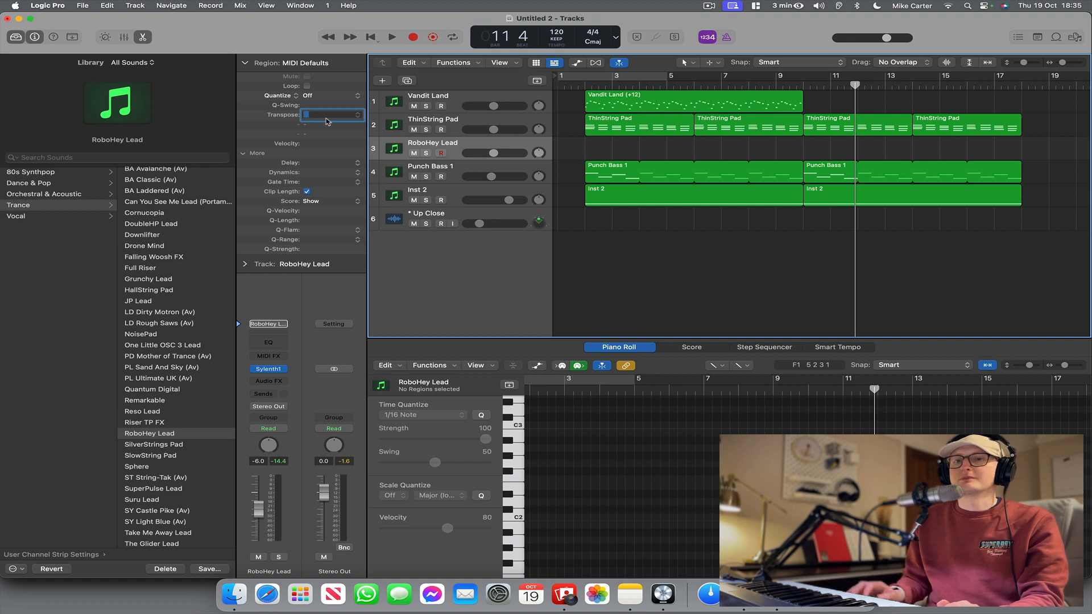
{"action": "type", "text": "12"}
{"action": "key", "text": "Return"}
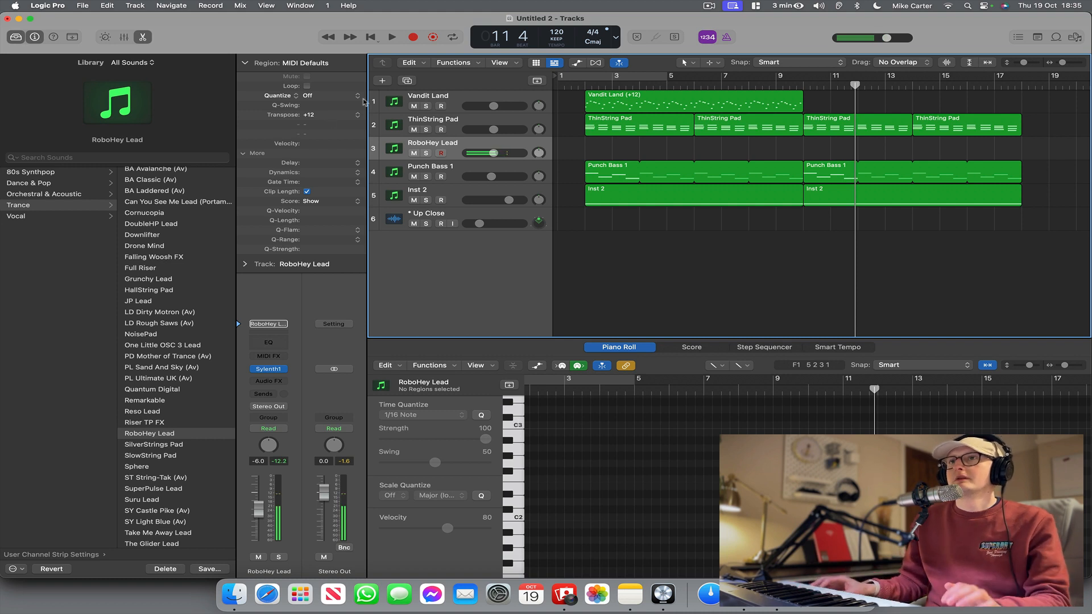
Record a four-bar RoboHey Lead melody from bar 10 and quantize the region to 1/8 notes.
{"action": "left_click", "coordinate": [413, 37]}
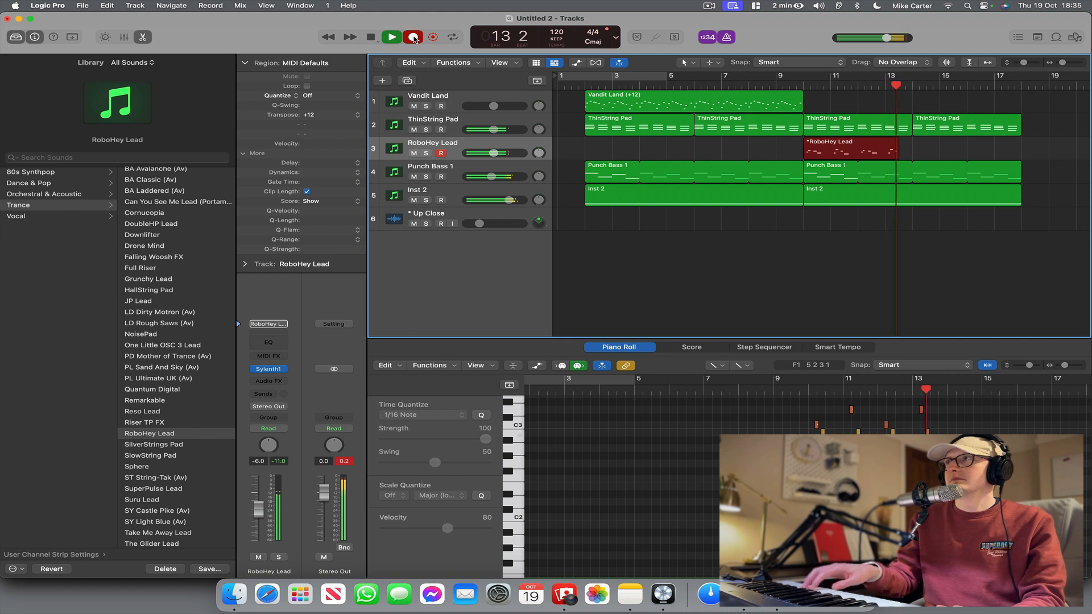
{"action": "left_click", "coordinate": [413, 38]}
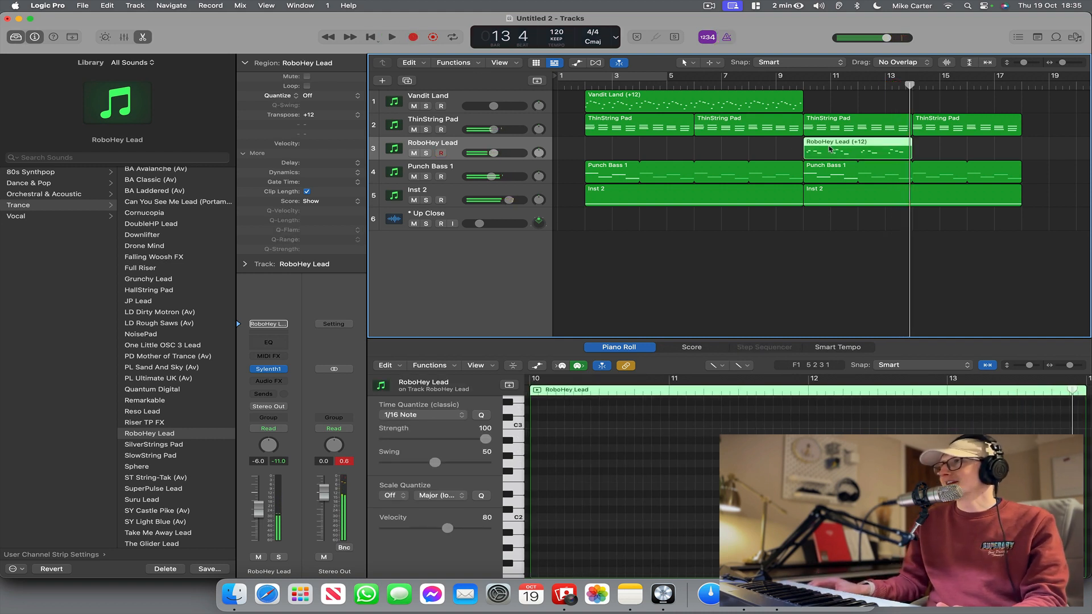
{"action": "left_click_drag", "start_coordinate": [830, 150], "coordinate": [832, 154]}
{"action": "left_click", "coordinate": [331, 98]}
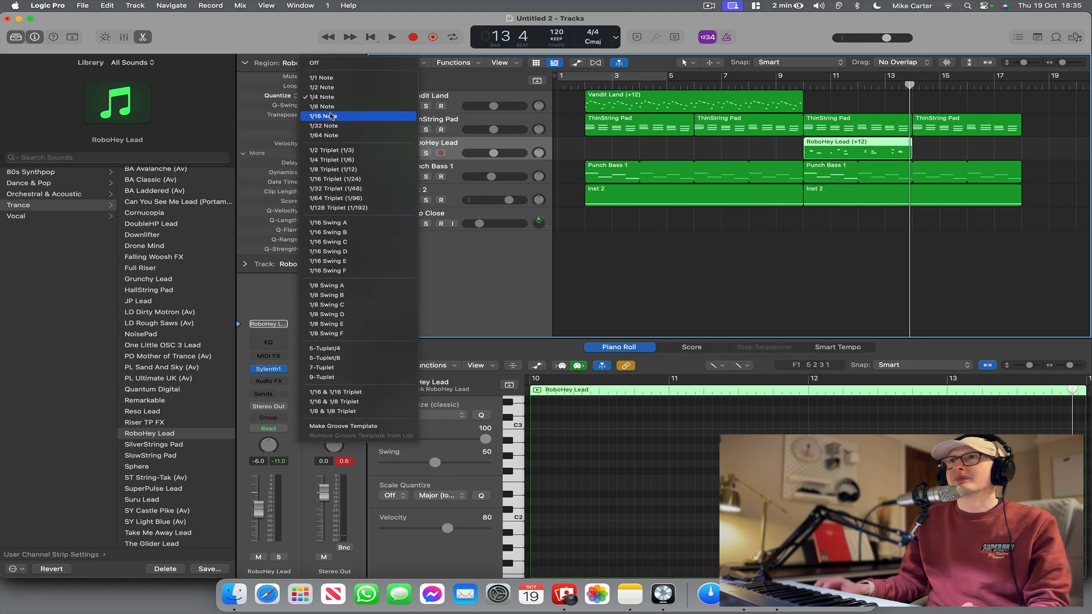
{"action": "left_click", "coordinate": [324, 105]}
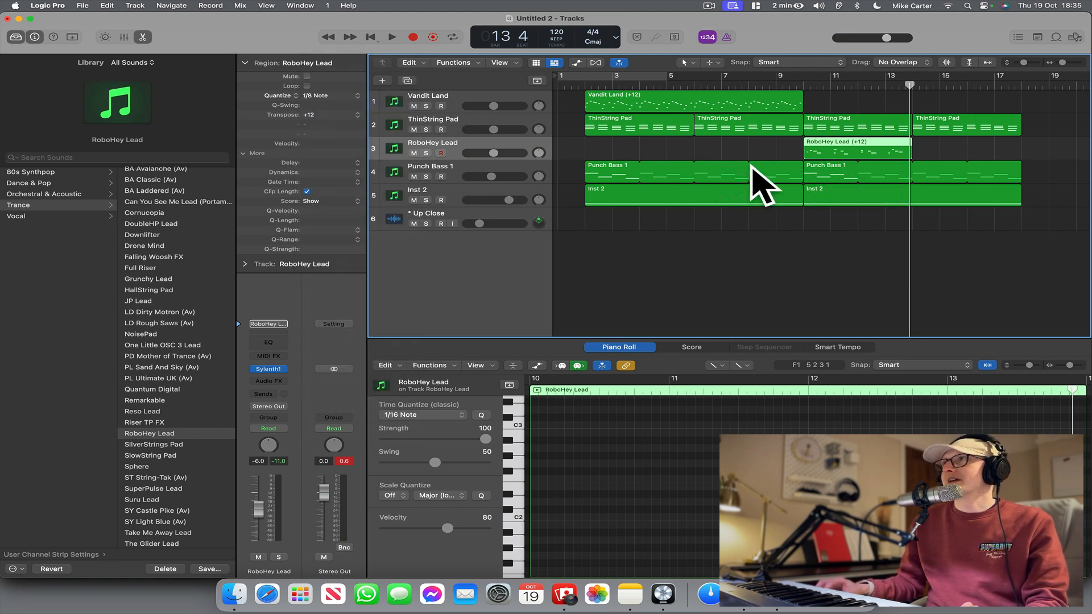
Copy the RoboHey Lead region to bar 14 and raise the track's volume to -2.5 dB.
{"action": "left_click_drag", "start_coordinate": [833, 152], "coordinate": [941, 161]}
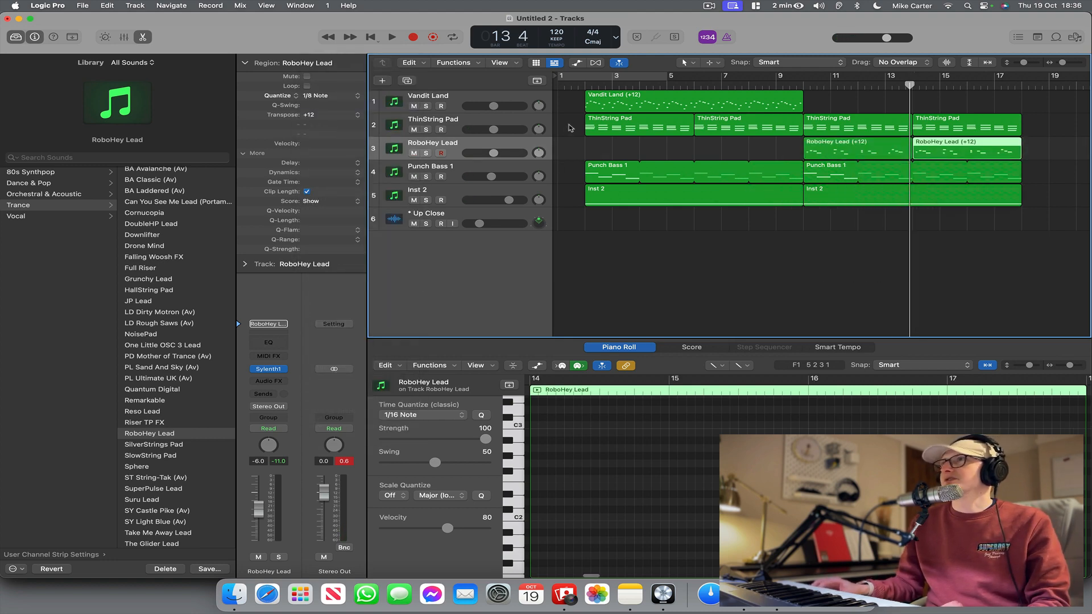
{"action": "left_click_drag", "start_coordinate": [500, 152], "coordinate": [509, 153]}
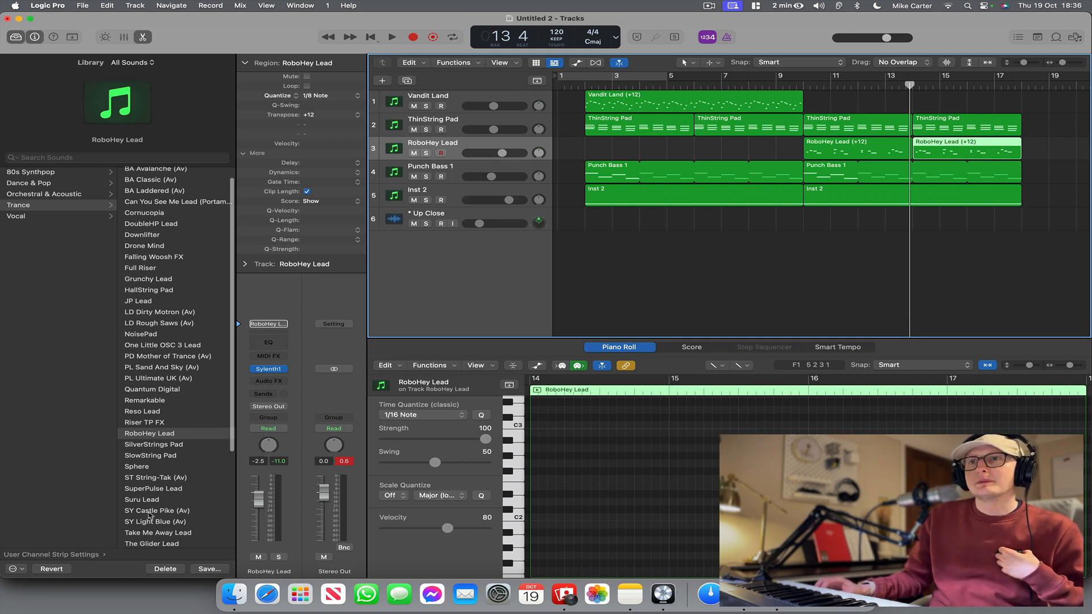
Load the SY Light Blue (Av) patch on the RoboHey Lead track, play from bar 10 and solo the track.
{"action": "left_click", "coordinate": [144, 523]}
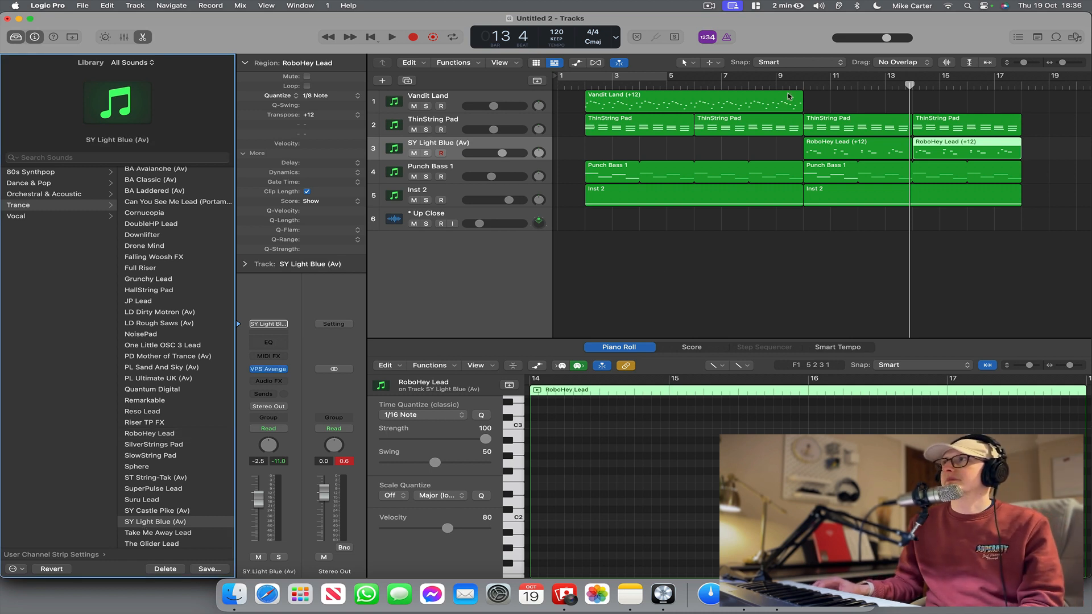
{"action": "left_click", "coordinate": [797, 86]}
{"action": "key", "text": "space"}
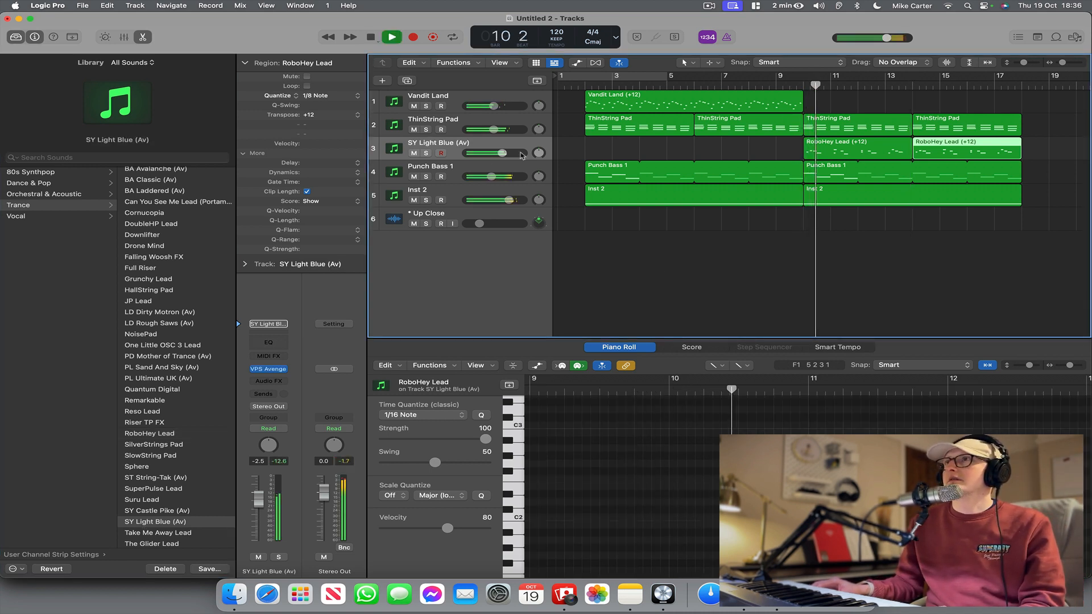
{"action": "key", "text": "space"}
{"action": "left_click", "coordinate": [426, 154]}
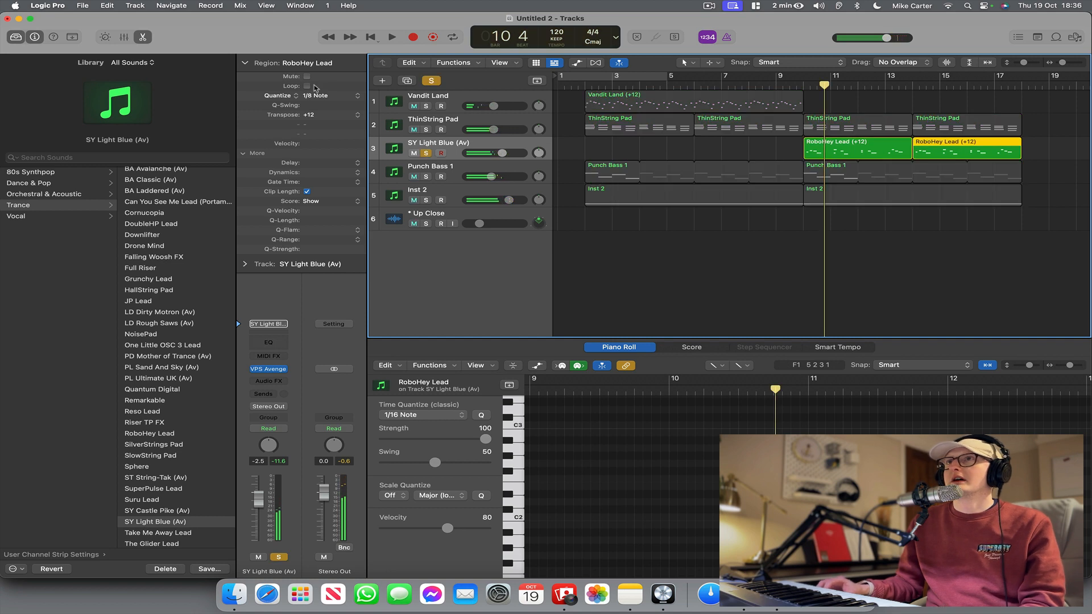
Set the transposition of both RoboHey Lead regions on the soloed track to +24.
{"action": "double_click", "coordinate": [319, 113]}
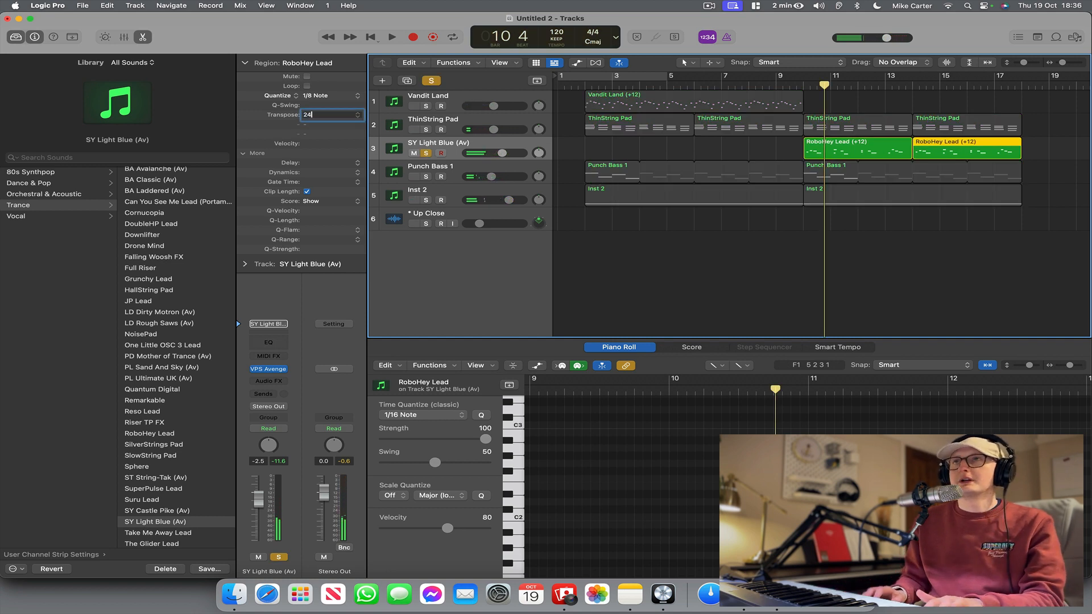
{"action": "key", "text": "Return"}
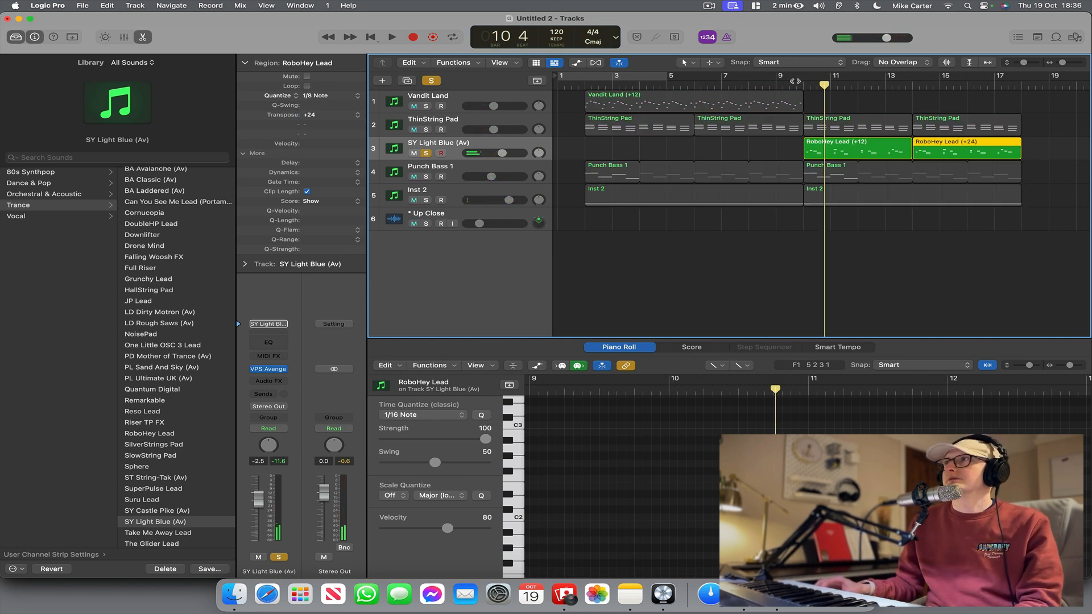
{"action": "left_click", "coordinate": [795, 82]}
{"action": "key", "text": "space"}
{"action": "scroll", "coordinate": [722, 161], "scroll_direction": "right", "scroll_amount": 1}
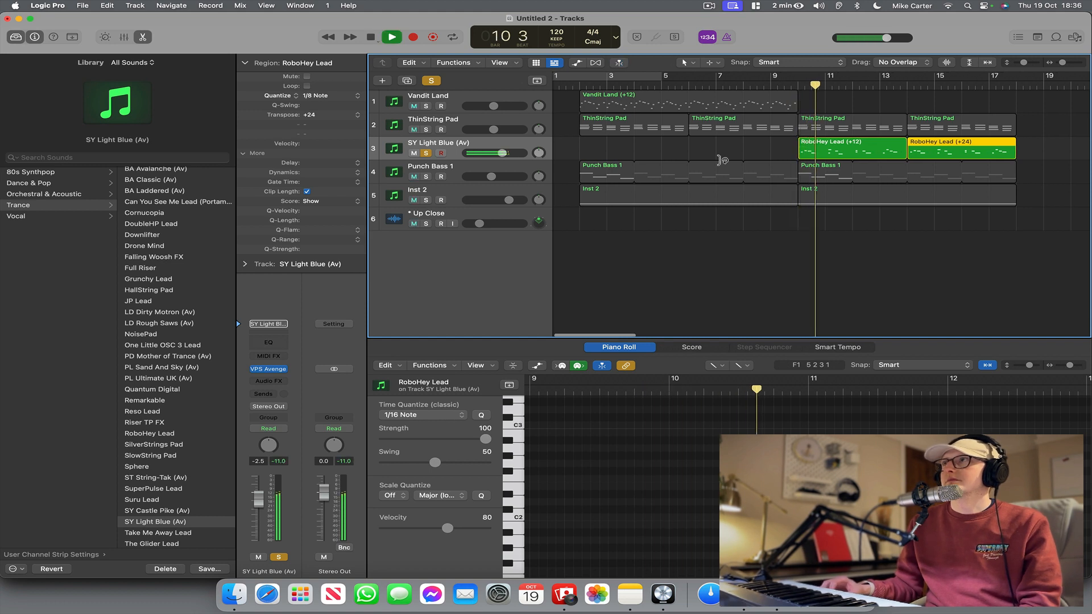
{"action": "scroll", "coordinate": [743, 164], "scroll_direction": "right", "scroll_amount": 1}
{"action": "left_click", "coordinate": [823, 150]}
{"action": "key", "text": "space"}
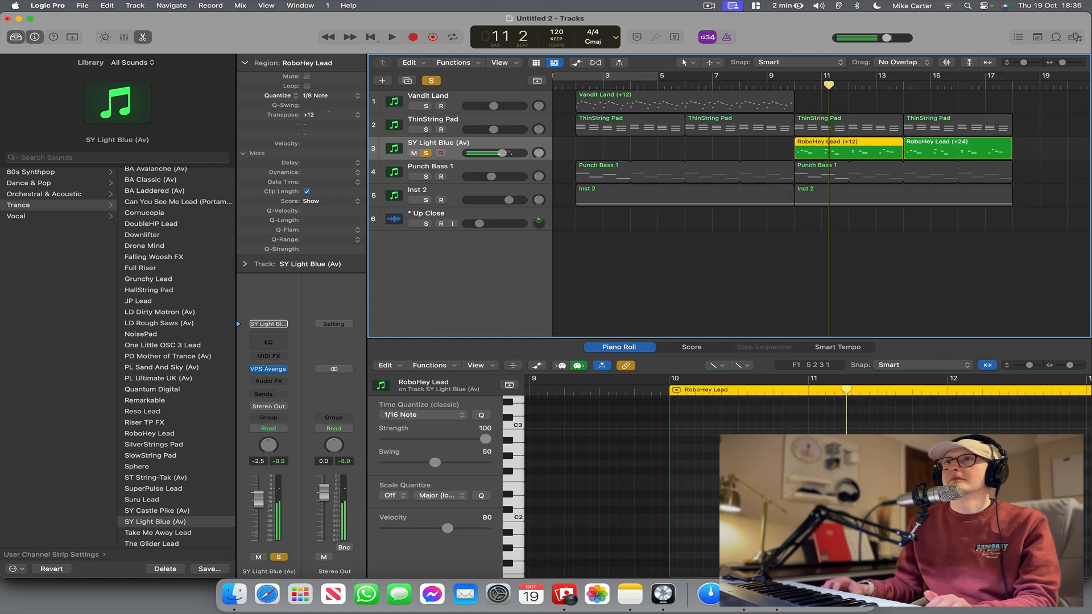
{"action": "double_click", "coordinate": [329, 114]}
{"action": "type", "text": "24"}
{"action": "key", "text": "Return"}
{"action": "key", "text": "space"}
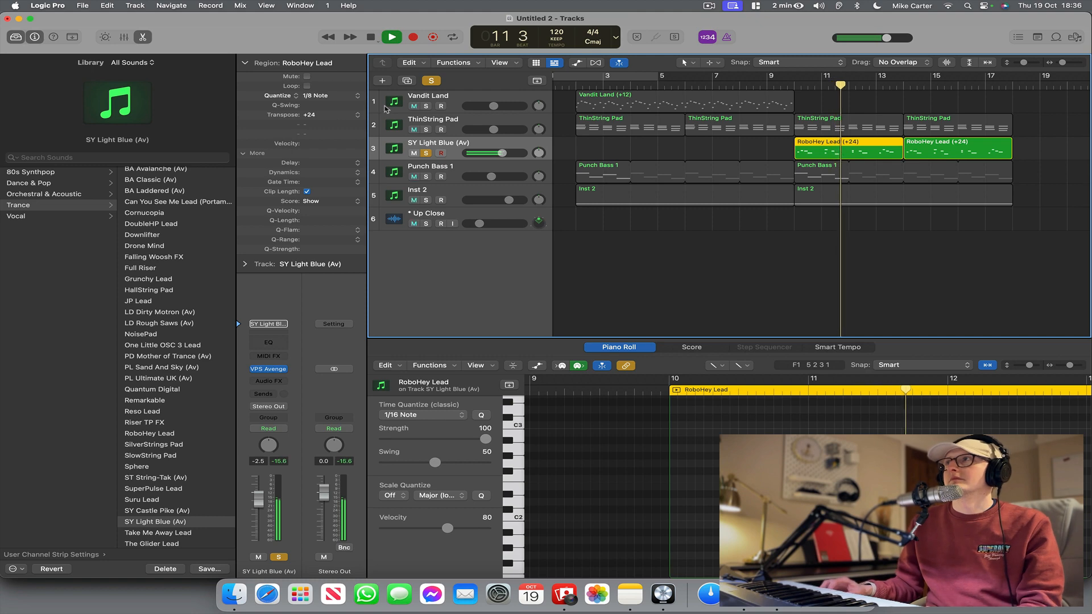
Quantize both RoboHey Lead regions to 1/16 notes and play them back from just before bar 10.
{"action": "left_click_drag", "start_coordinate": [761, 152], "coordinate": [924, 154]}
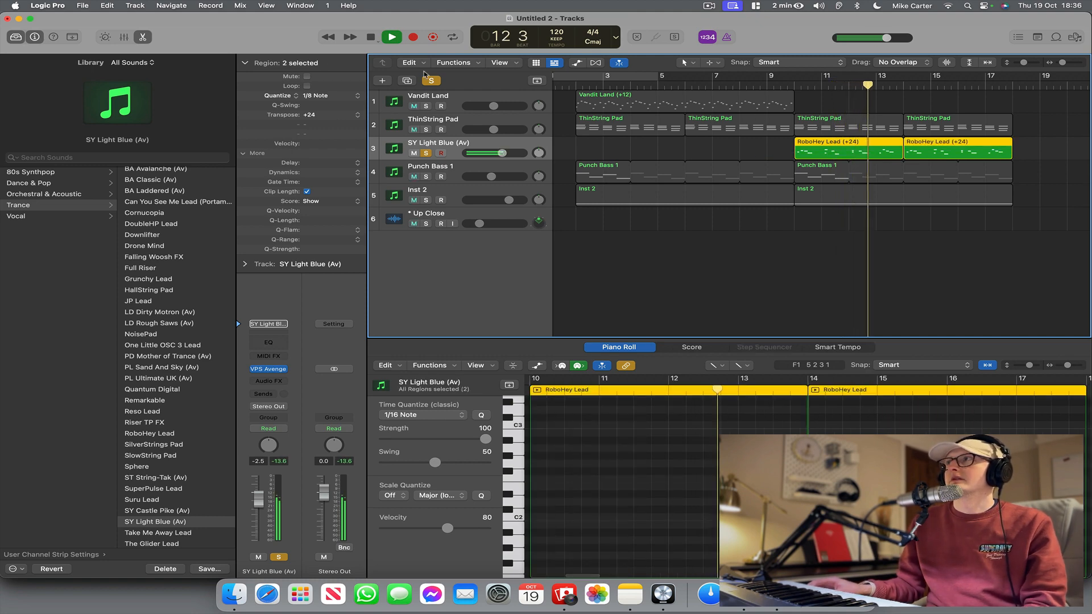
{"action": "left_click", "coordinate": [330, 96]}
{"action": "left_click", "coordinate": [344, 108]}
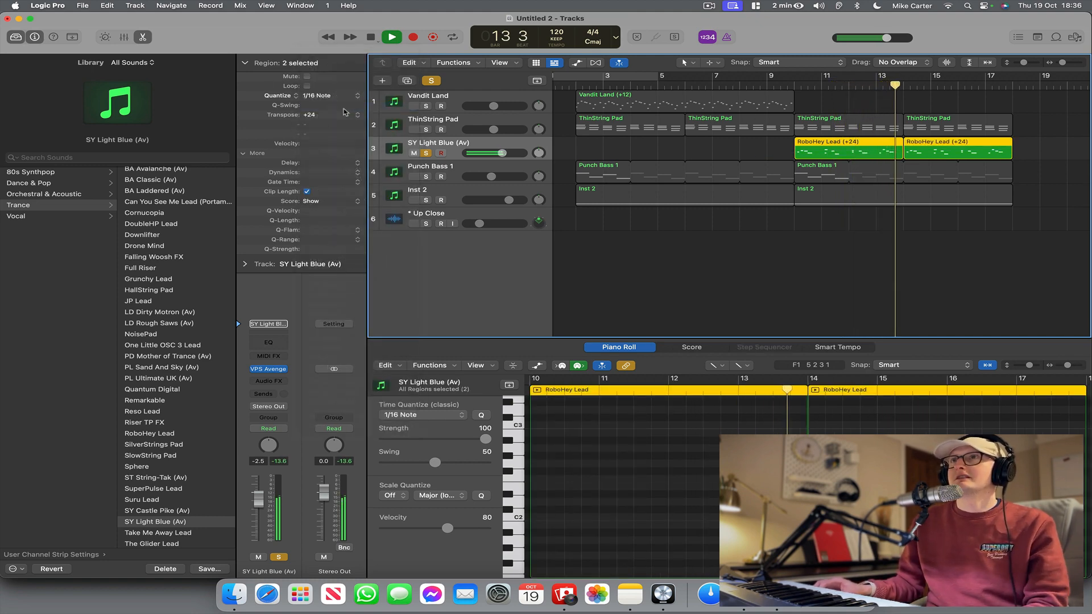
{"action": "left_click", "coordinate": [777, 87]}
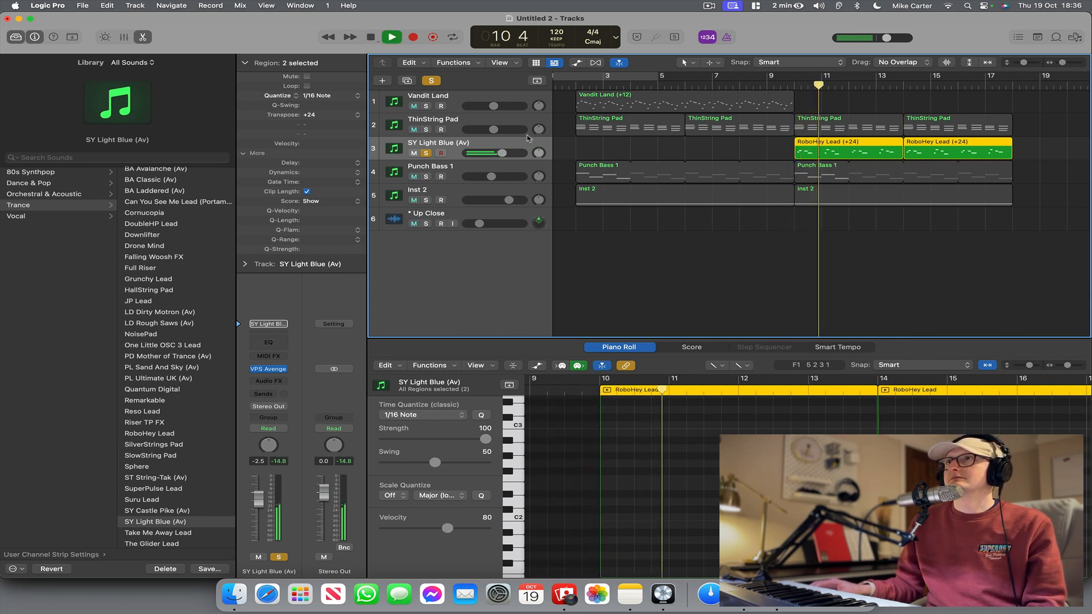
Take the SY Light Blue (Av) track out of solo and raise its volume to -0.4 dB in the full mix.
{"action": "left_click", "coordinate": [427, 153]}
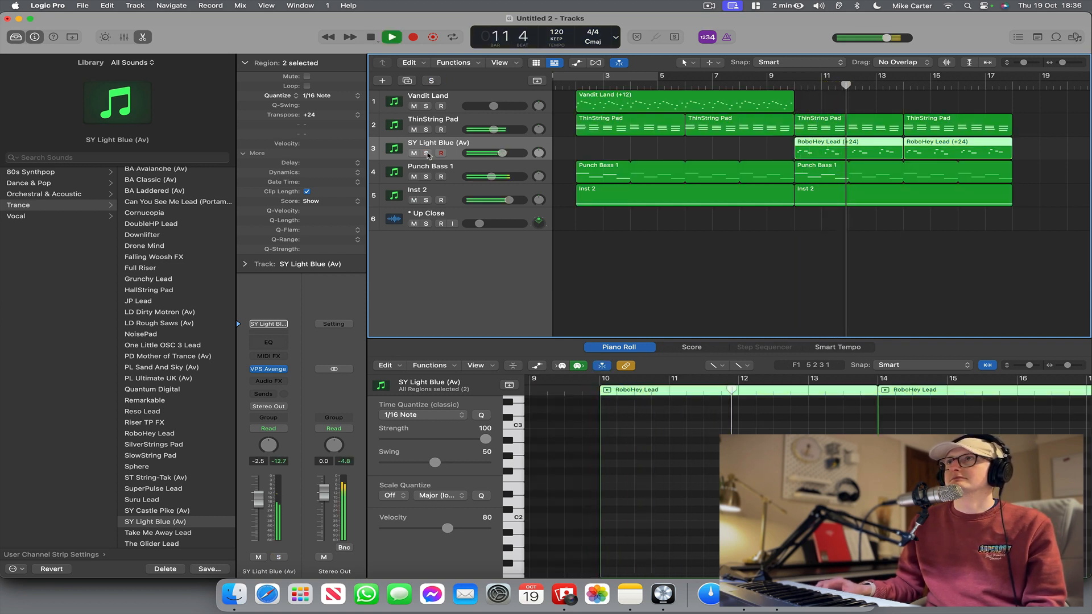
{"action": "left_click_drag", "start_coordinate": [502, 153], "coordinate": [503, 153]}
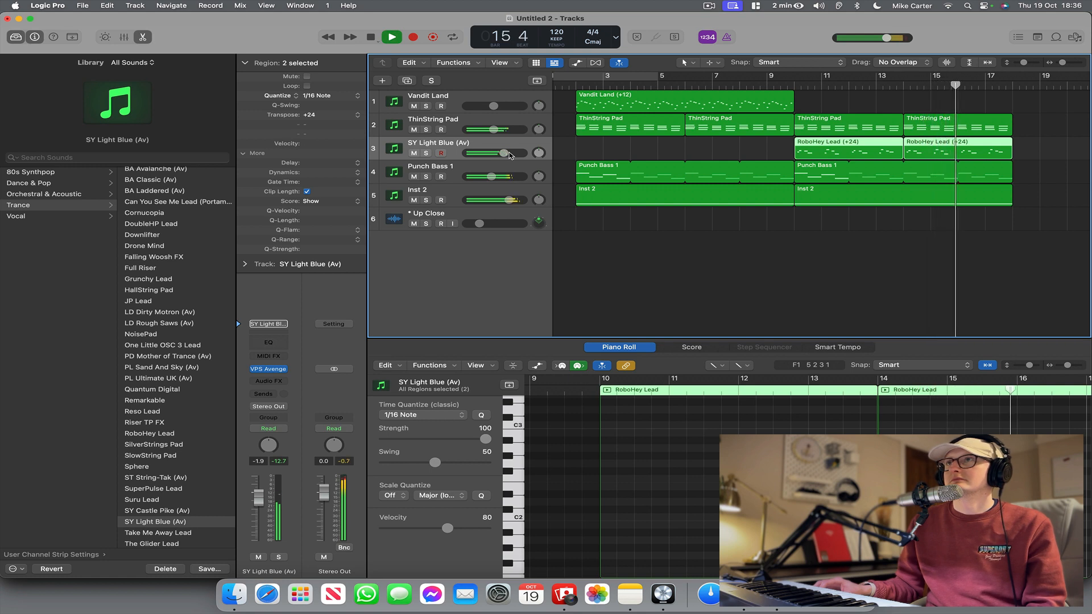
{"action": "left_click_drag", "start_coordinate": [511, 156], "coordinate": [514, 156]}
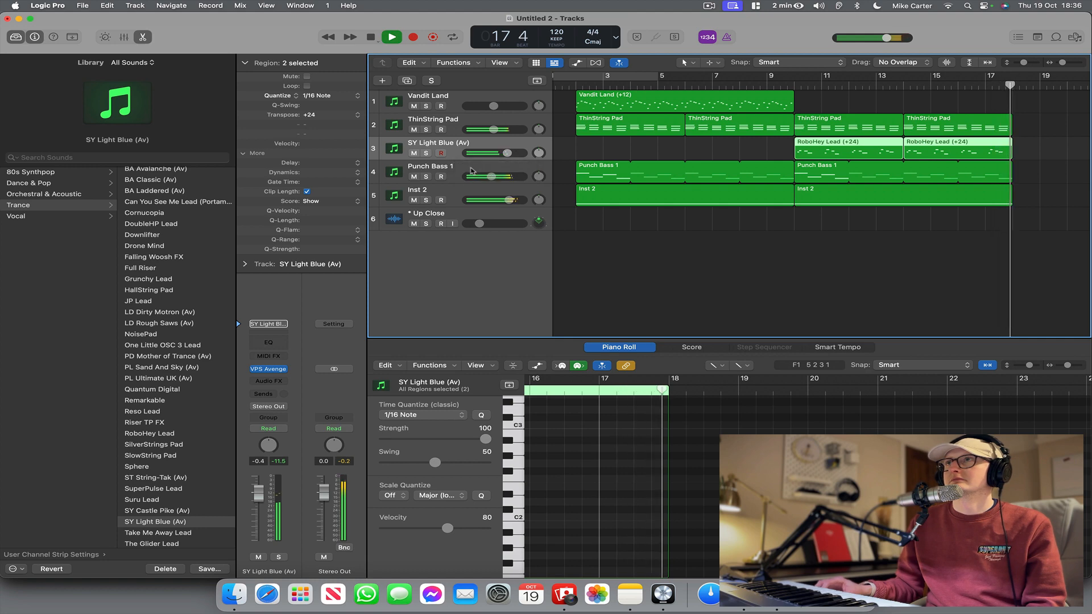
Stop playback and insert Nicky Romero's Kickstart 2 in stereo after the Channel EQ on the ThinString Pad track.
{"action": "left_click", "coordinate": [471, 170]}
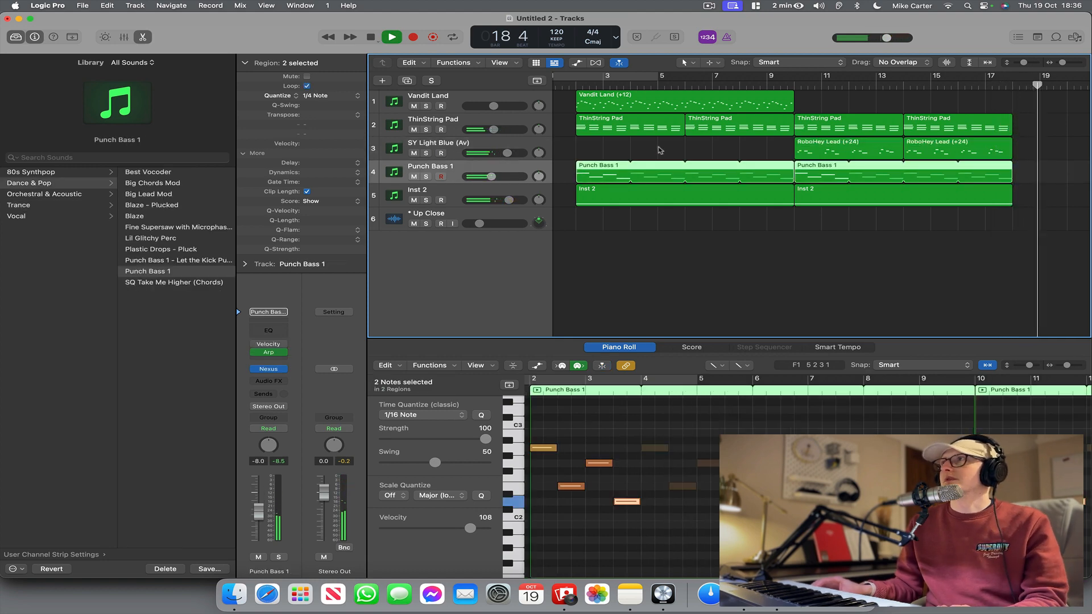
{"action": "scroll", "coordinate": [657, 150], "scroll_direction": "left", "scroll_amount": 5}
{"action": "left_click", "coordinate": [454, 117]}
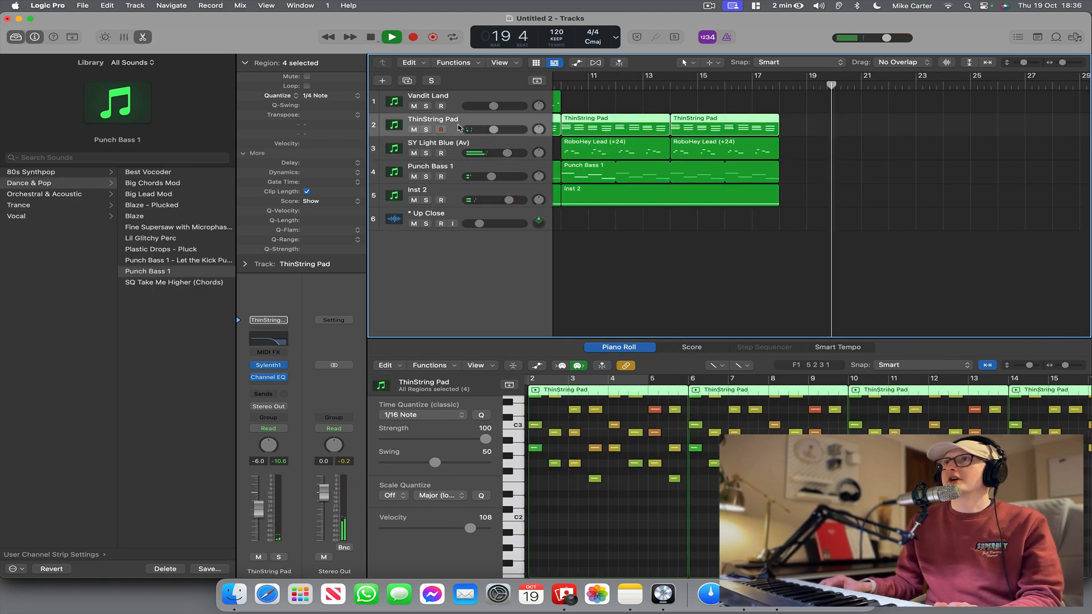
{"action": "key", "text": "space"}
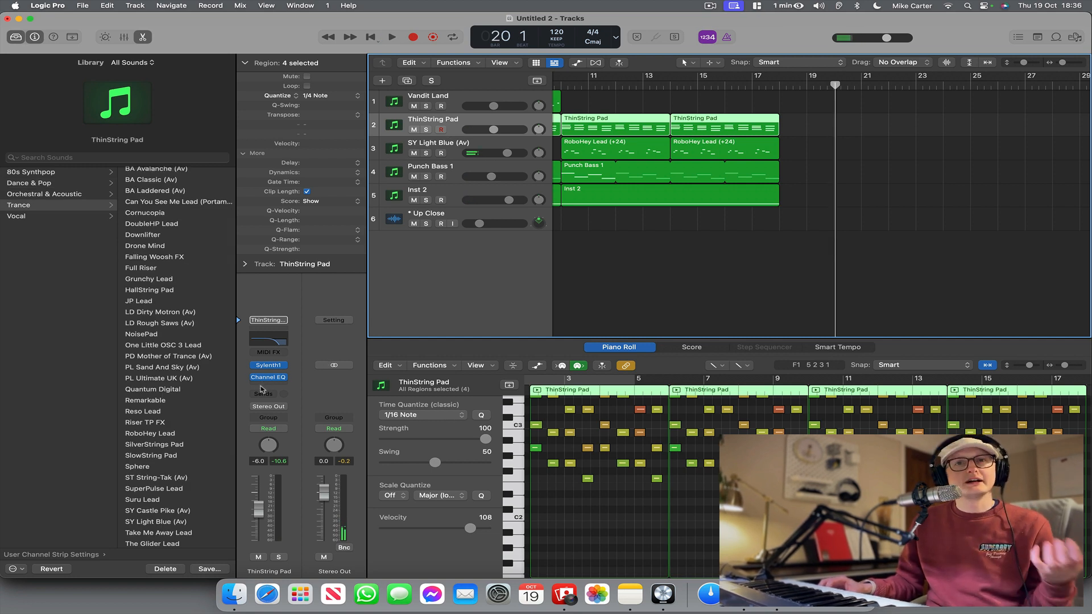
{"action": "left_click", "coordinate": [269, 387]}
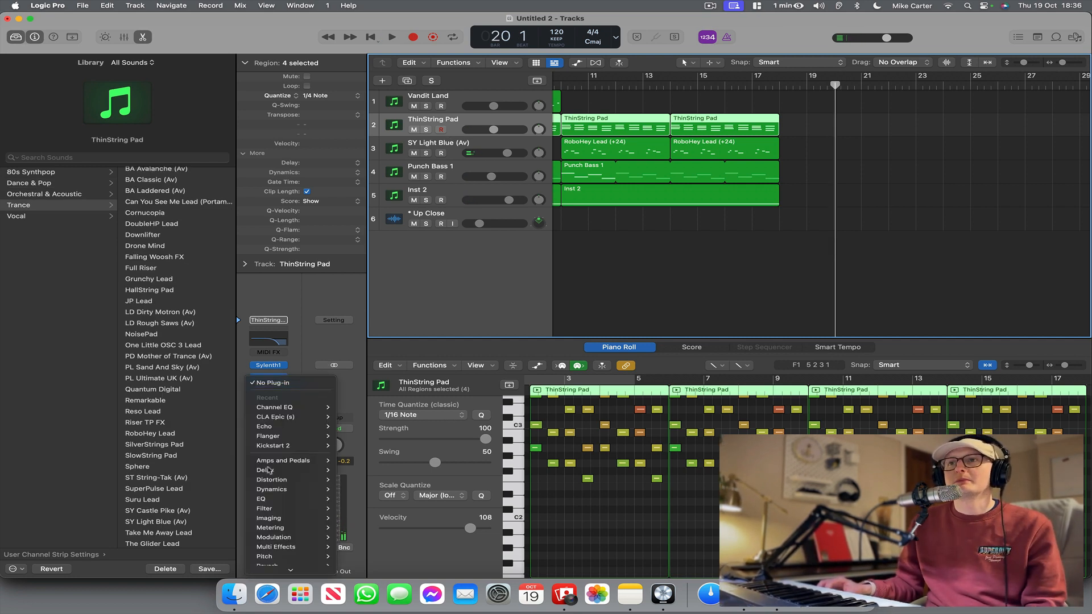
{"action": "mouse_move", "coordinate": [282, 569]}
{"action": "mouse_move", "coordinate": [357, 543]}
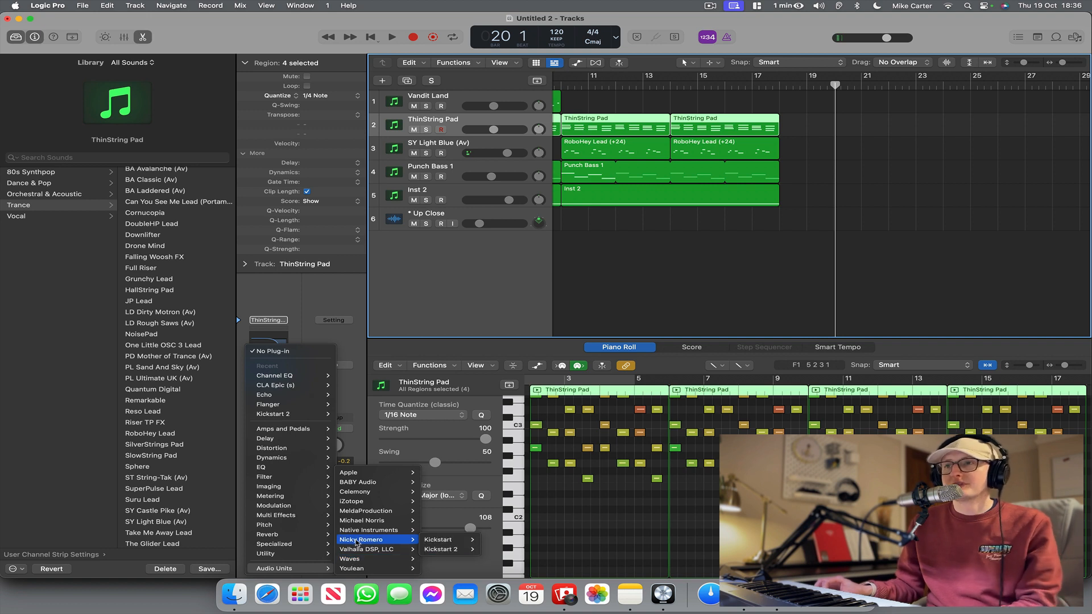
{"action": "mouse_move", "coordinate": [426, 543]}
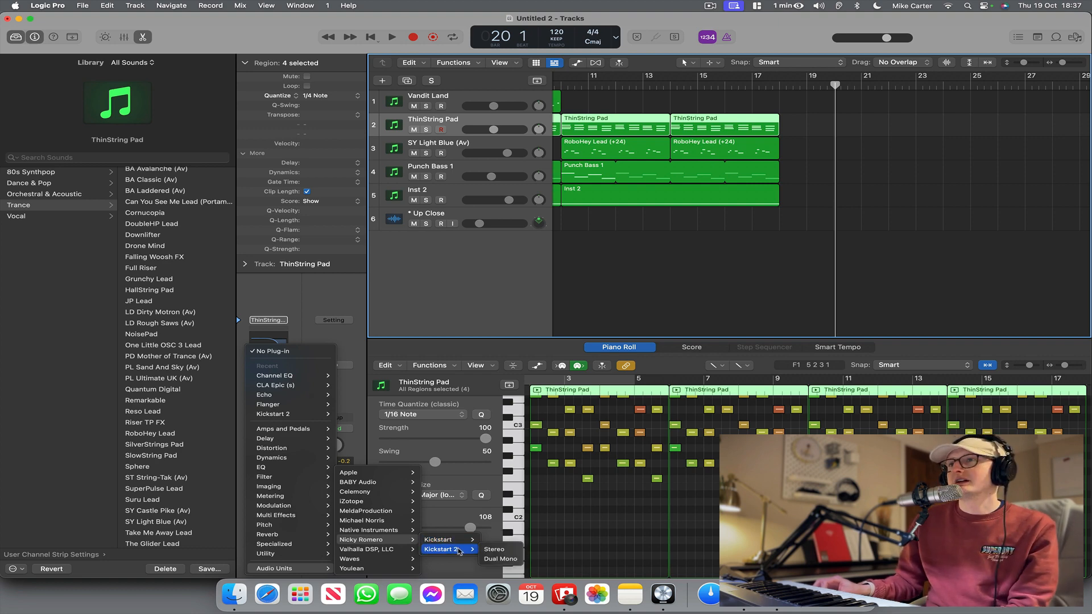
{"action": "left_click", "coordinate": [494, 549]}
Play the second section from before bar 10 and raise the ThinString Pad track's volume to -5.4 dB.
{"action": "scroll", "coordinate": [740, 148], "scroll_direction": "left", "scroll_amount": 5}
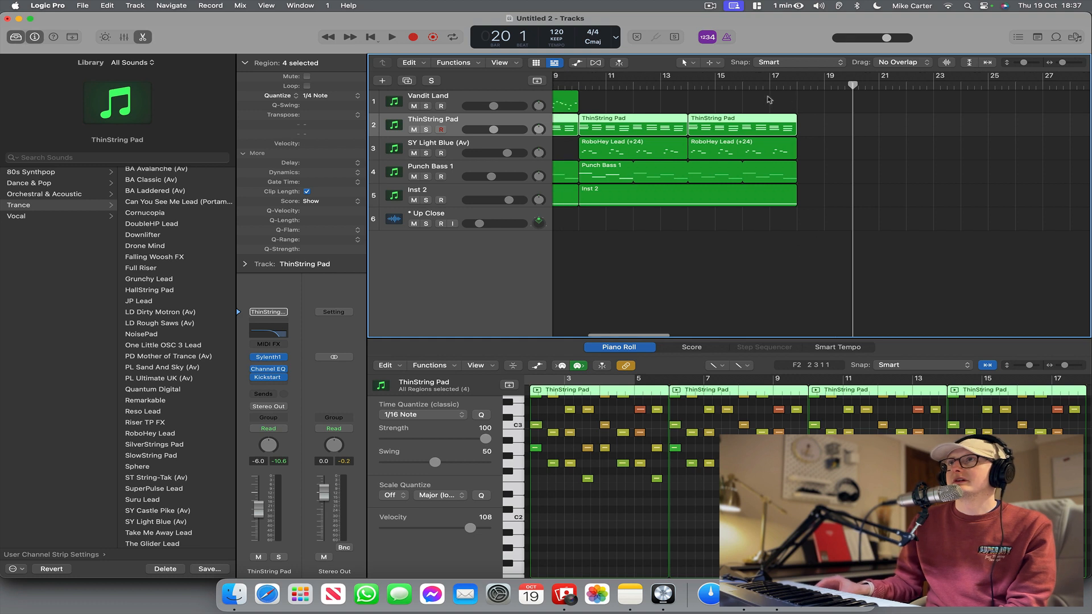
{"action": "left_click", "coordinate": [649, 86]}
{"action": "key", "text": "space"}
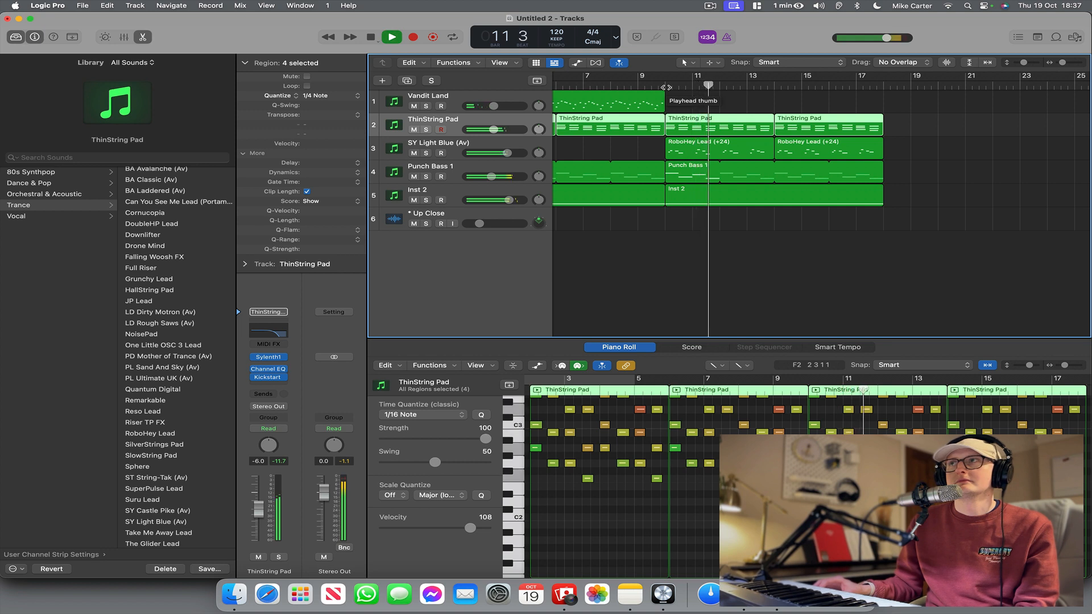
{"action": "scroll", "coordinate": [617, 98], "scroll_direction": "right", "scroll_amount": 1}
{"action": "left_click_drag", "start_coordinate": [492, 130], "coordinate": [495, 132]}
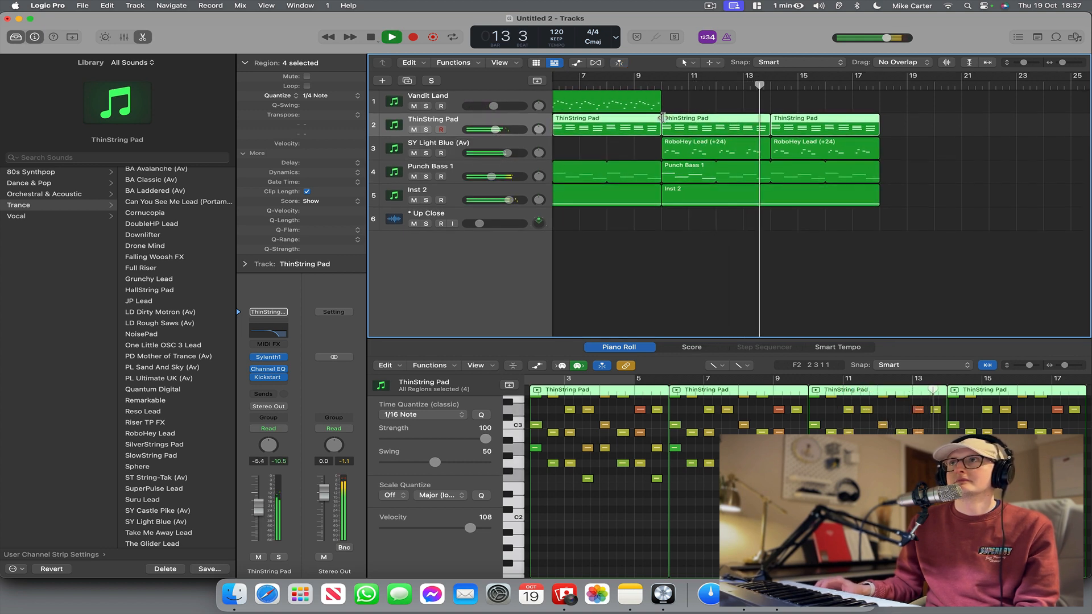
{"action": "scroll", "coordinate": [658, 119], "scroll_direction": "left", "scroll_amount": 5}
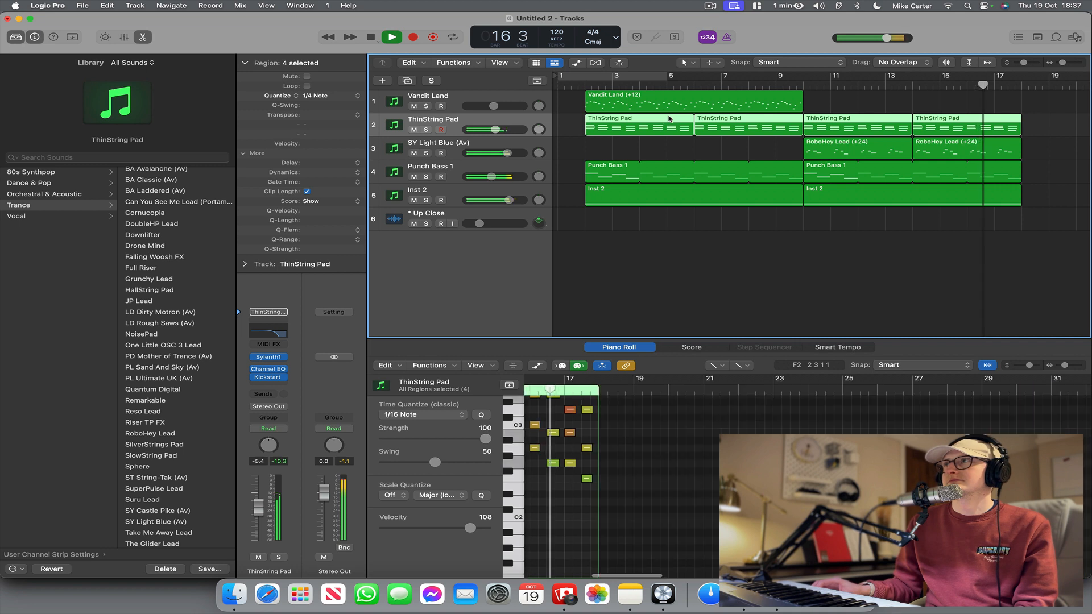
{"action": "scroll", "coordinate": [722, 116], "scroll_direction": "right", "scroll_amount": 2}
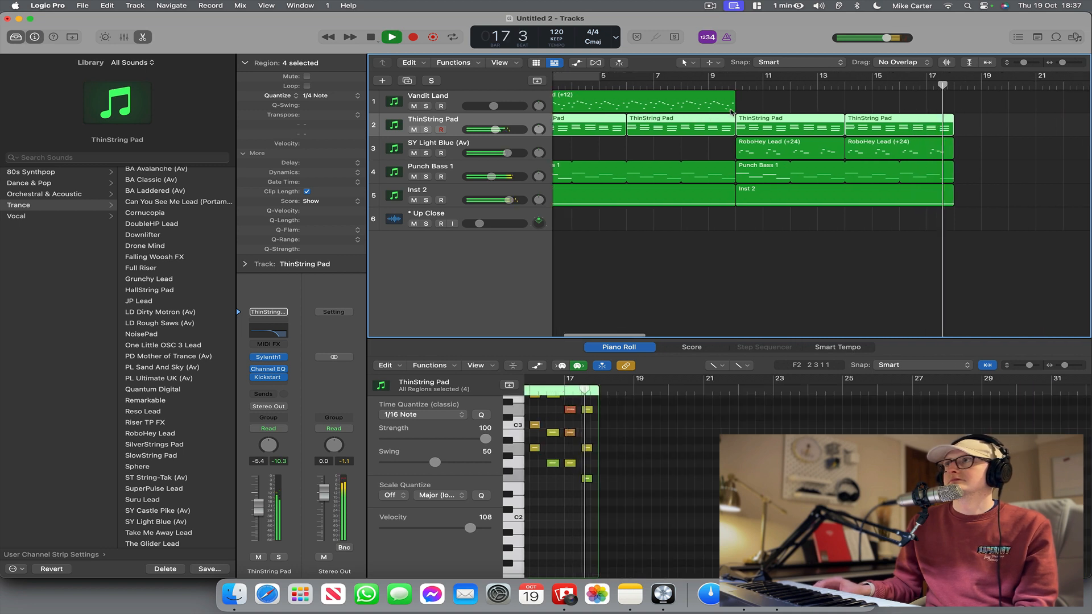
{"action": "scroll", "coordinate": [671, 111], "scroll_direction": "left", "scroll_amount": 3}
{"action": "key", "text": "space"}
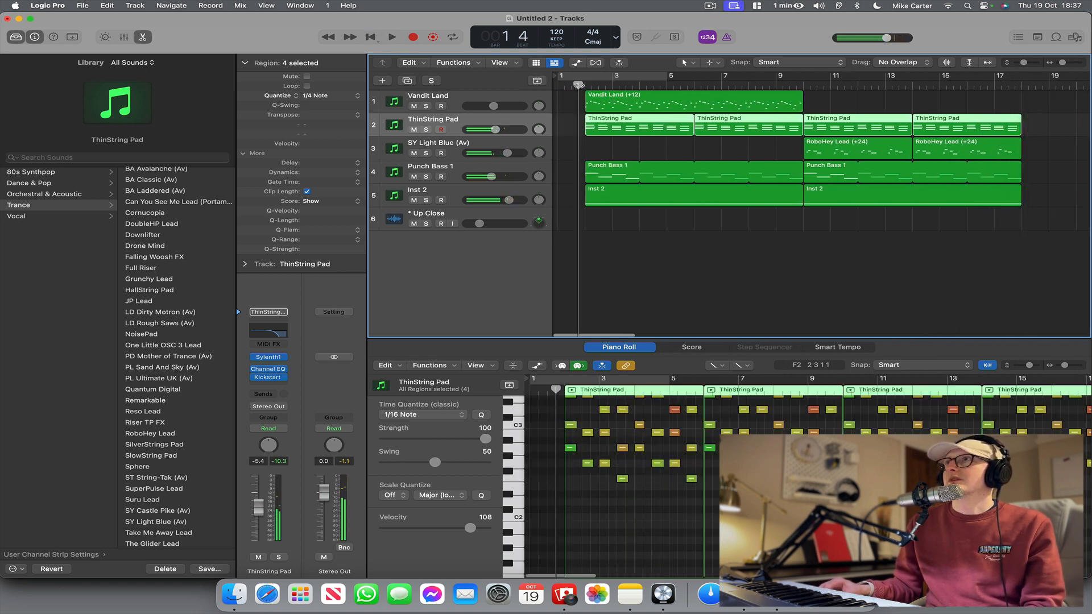
Transpose all second-section regions from bar 10 down 3 semitones, skipping the break reminder, and play them back.
{"action": "left_click_drag", "start_coordinate": [823, 221], "coordinate": [1032, 120]}
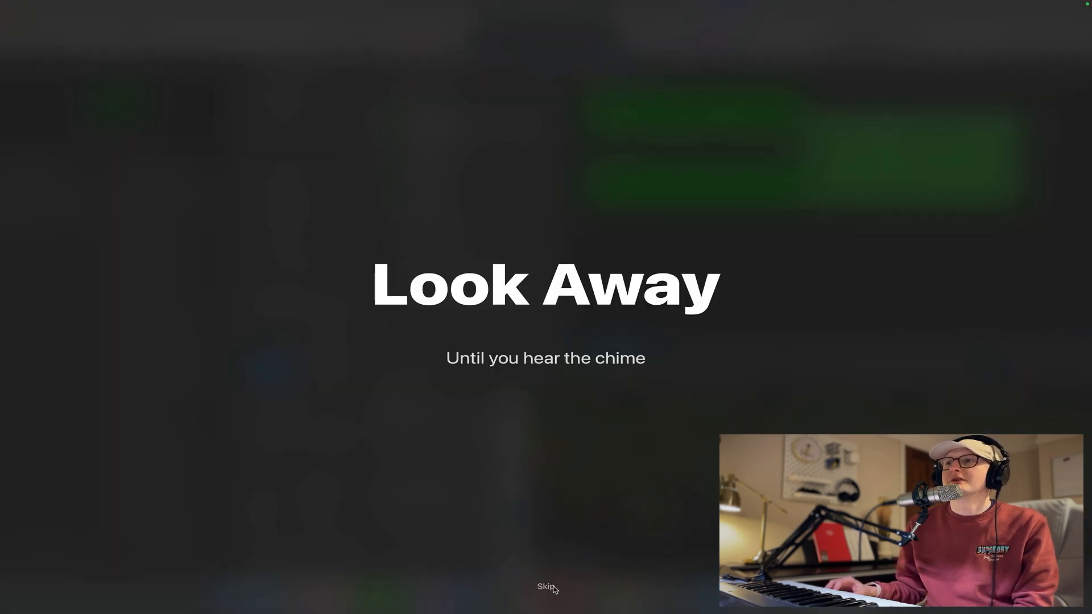
{"action": "left_click", "coordinate": [552, 587]}
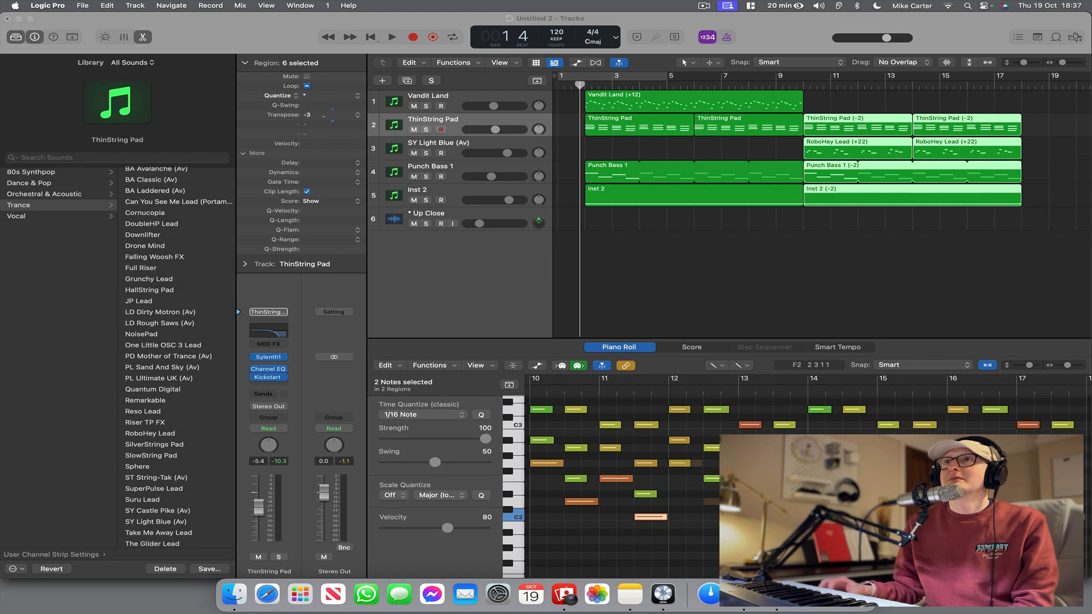
{"action": "left_click_drag", "start_coordinate": [323, 116], "coordinate": [322, 118]}
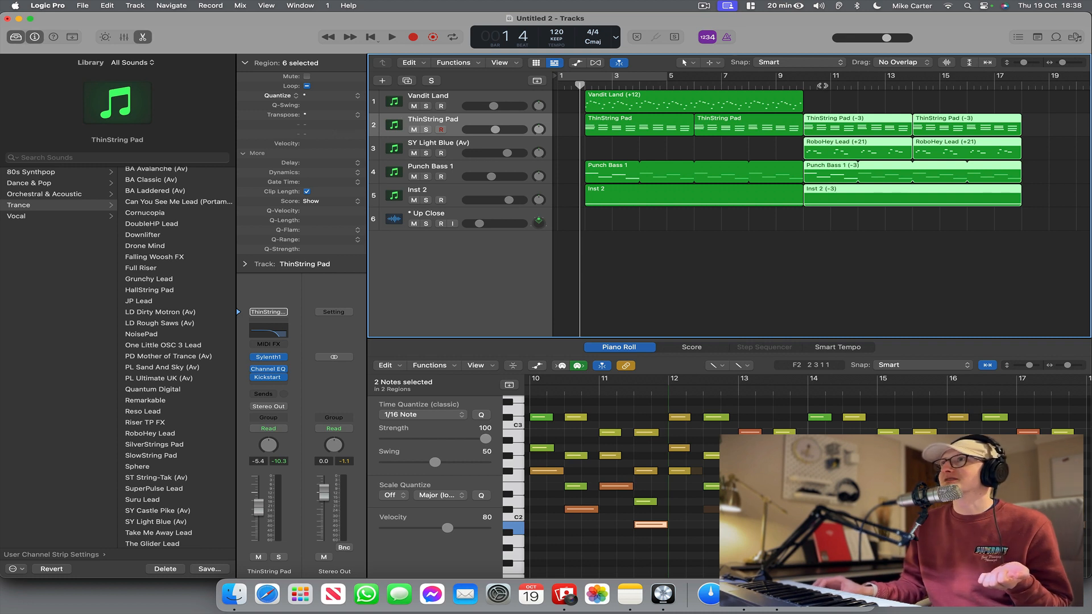
{"action": "double_click", "coordinate": [798, 87]}
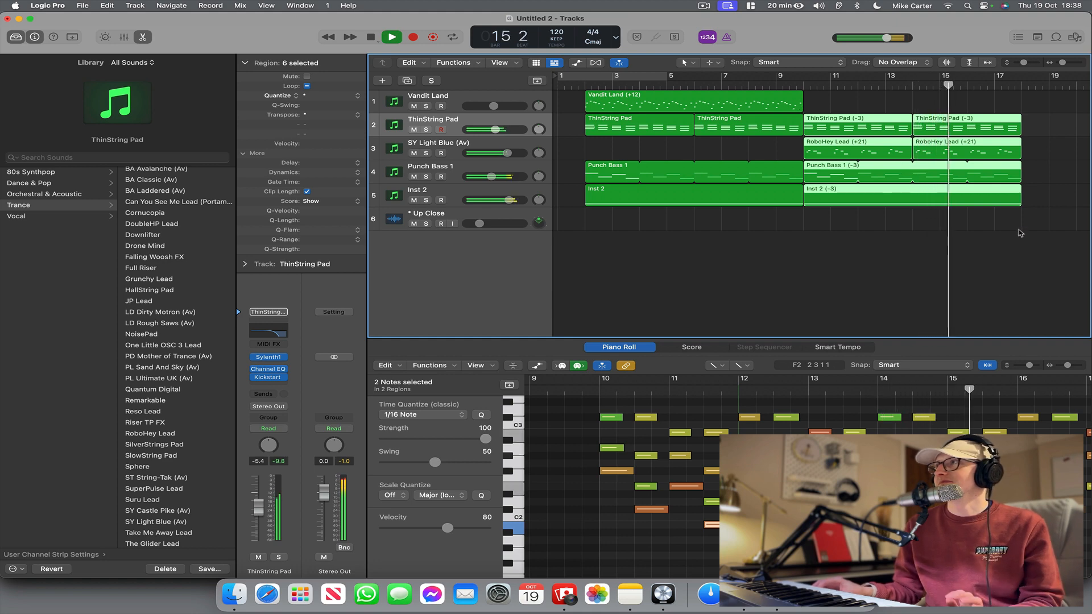
Copy all regions of both sections to bar 18 to repeat the arrangement, and stop playback.
{"action": "mouse_move", "coordinate": [1021, 233]}
{"action": "left_mouse_down"}
{"action": "mouse_move", "coordinate": [589, 91]}
{"action": "mouse_move", "coordinate": [586, 111]}
{"action": "mouse_move", "coordinate": [1013, 128]}
{"action": "mouse_move", "coordinate": [1041, 105]}
{"action": "left_mouse_up"}
{"action": "left_click", "coordinate": [986, 241]}
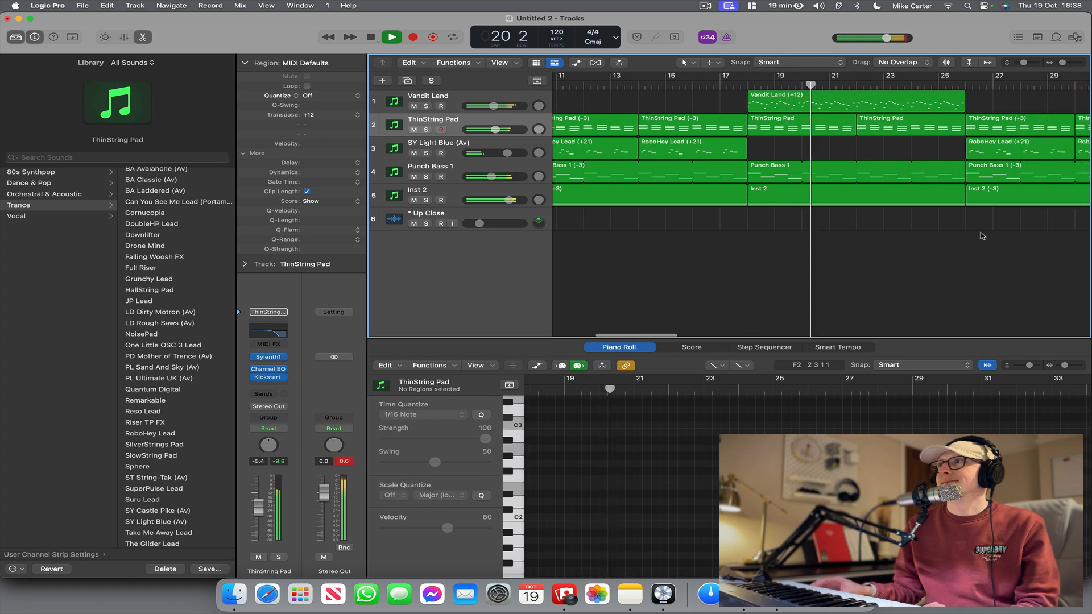
{"action": "key", "text": "space"}
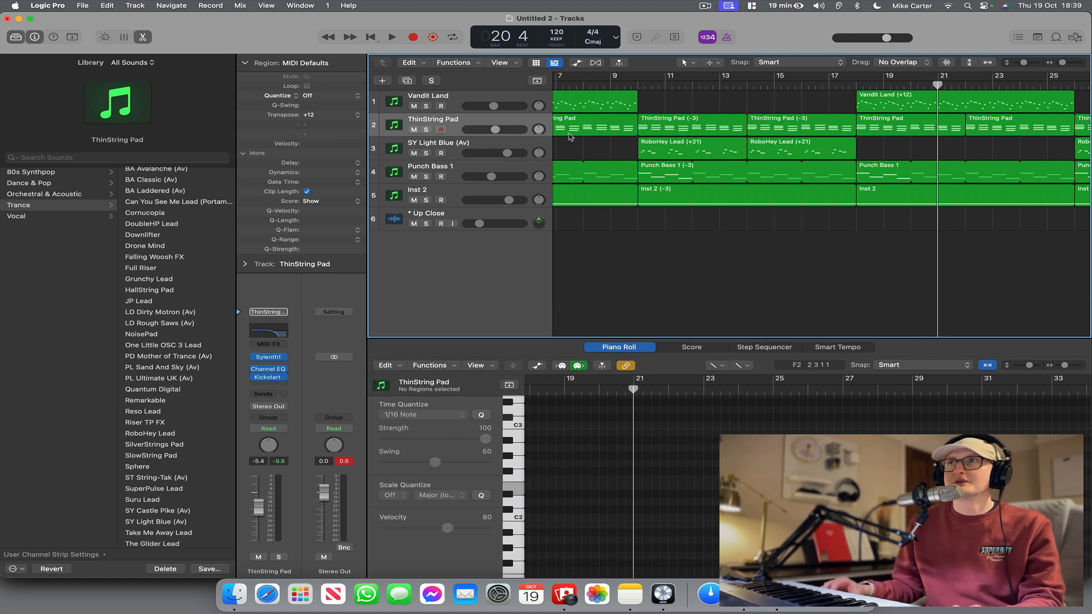
Add a VPS Avenger instrument track below Inst 2 and move both Inst 2 (-3) regions, at bars 10 and 26, onto it.
{"action": "left_click", "coordinate": [466, 190]}
{"action": "key", "text": "alt+super+s"}
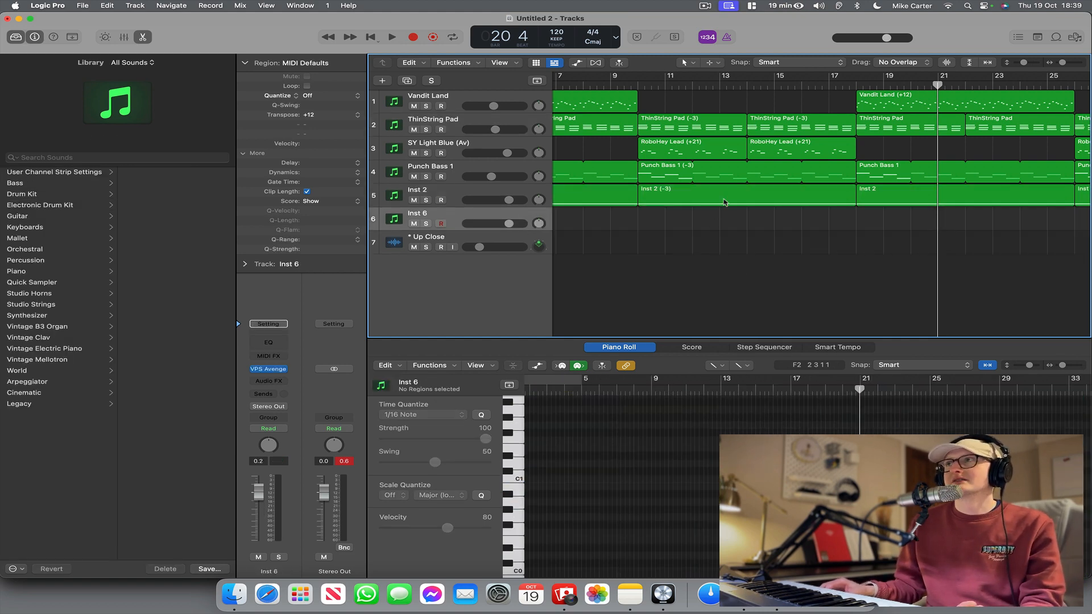
{"action": "left_click_drag", "start_coordinate": [725, 202], "coordinate": [724, 221]}
{"action": "scroll", "coordinate": [724, 221], "scroll_direction": "right", "scroll_amount": 5}
{"action": "left_click_drag", "start_coordinate": [923, 197], "coordinate": [925, 230]}
{"action": "scroll", "coordinate": [808, 218], "scroll_direction": "left", "scroll_amount": 5}
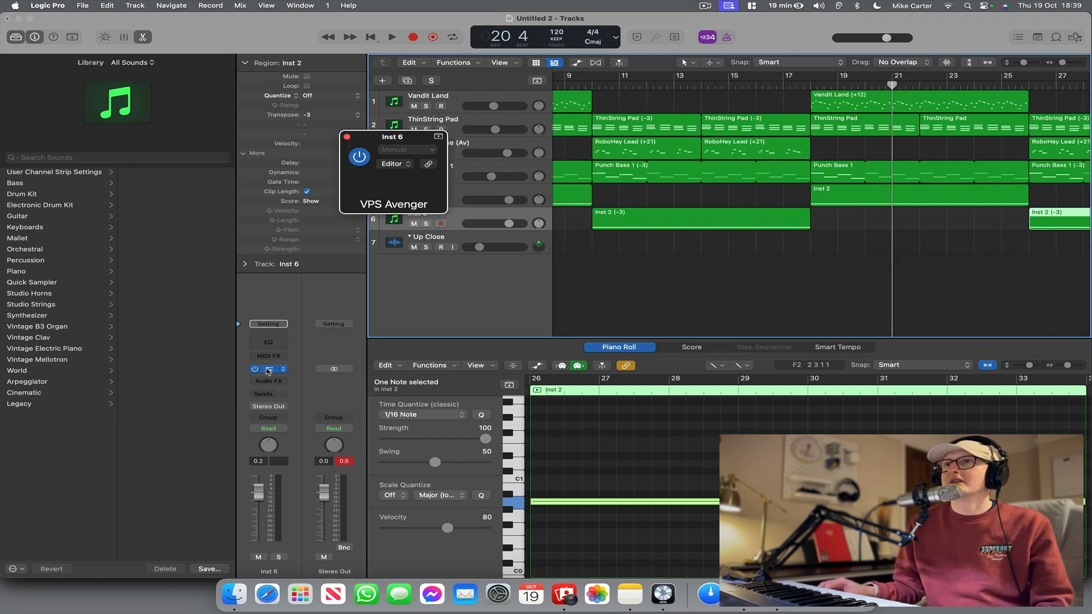
Open VPS Avenger on the Inst 6 track and load a different drum kit from around its Modern Pop entries.
{"action": "left_click", "coordinate": [267, 369]}
{"action": "left_click_drag", "start_coordinate": [483, 138], "coordinate": [479, 312]}
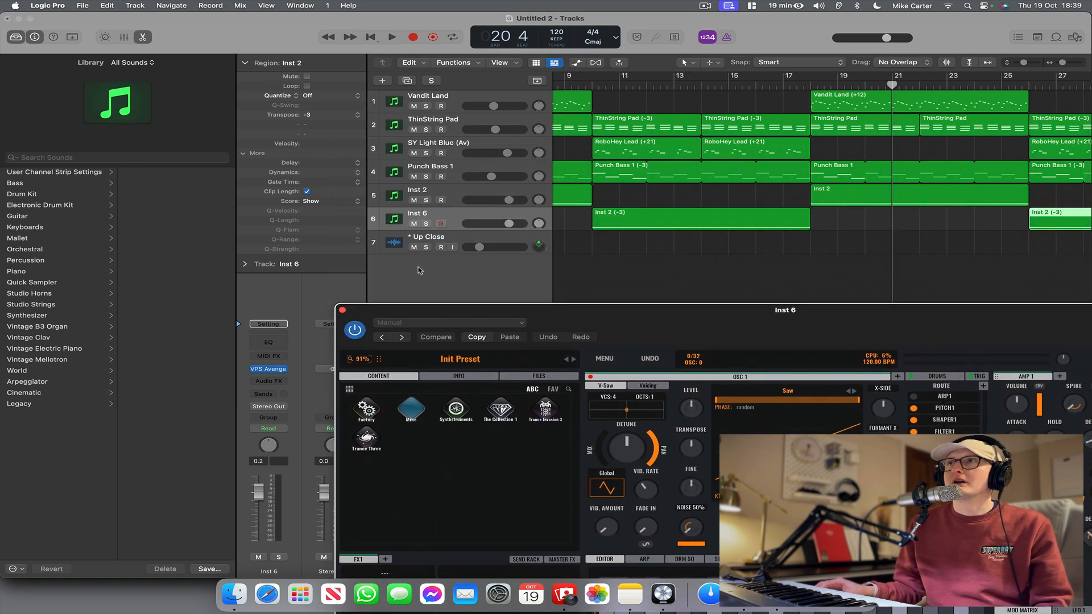
{"action": "left_click_drag", "start_coordinate": [690, 338], "coordinate": [552, 289]}
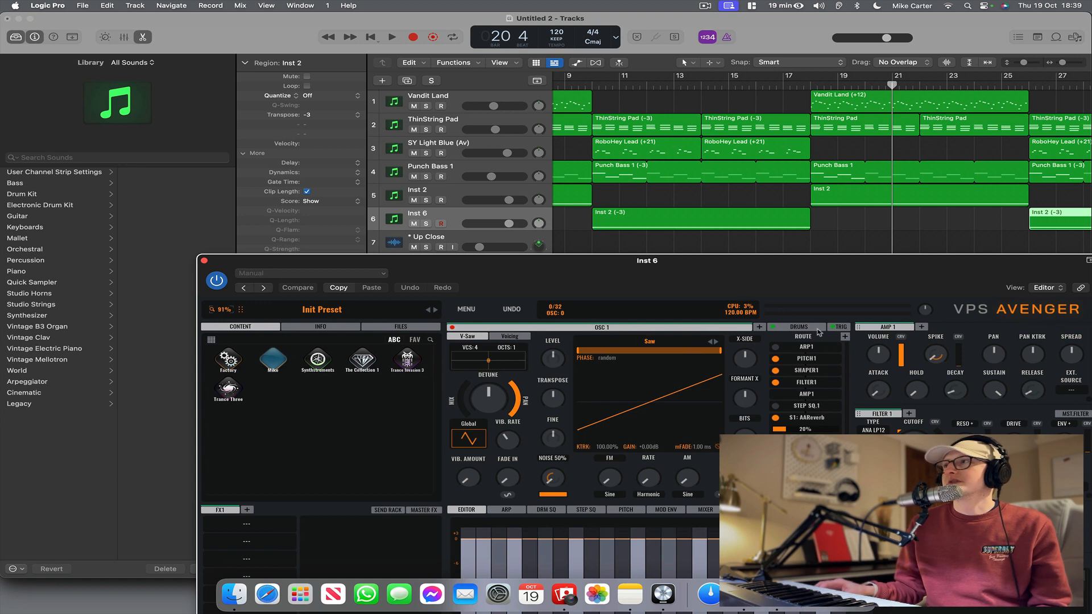
{"action": "left_click", "coordinate": [819, 331]}
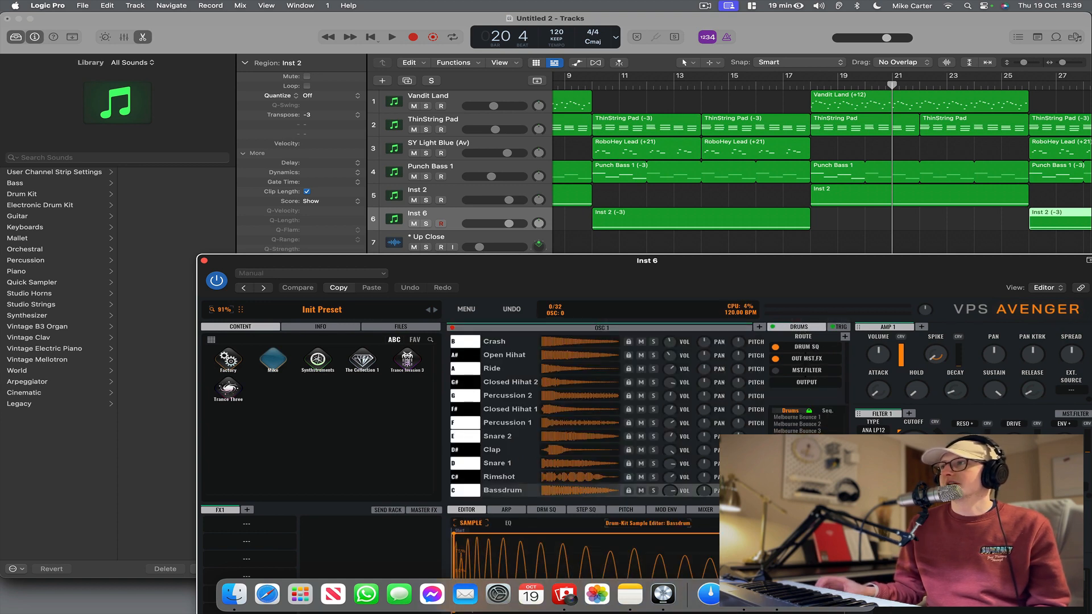
{"action": "scroll", "coordinate": [806, 425], "scroll_direction": "down", "scroll_amount": 5}
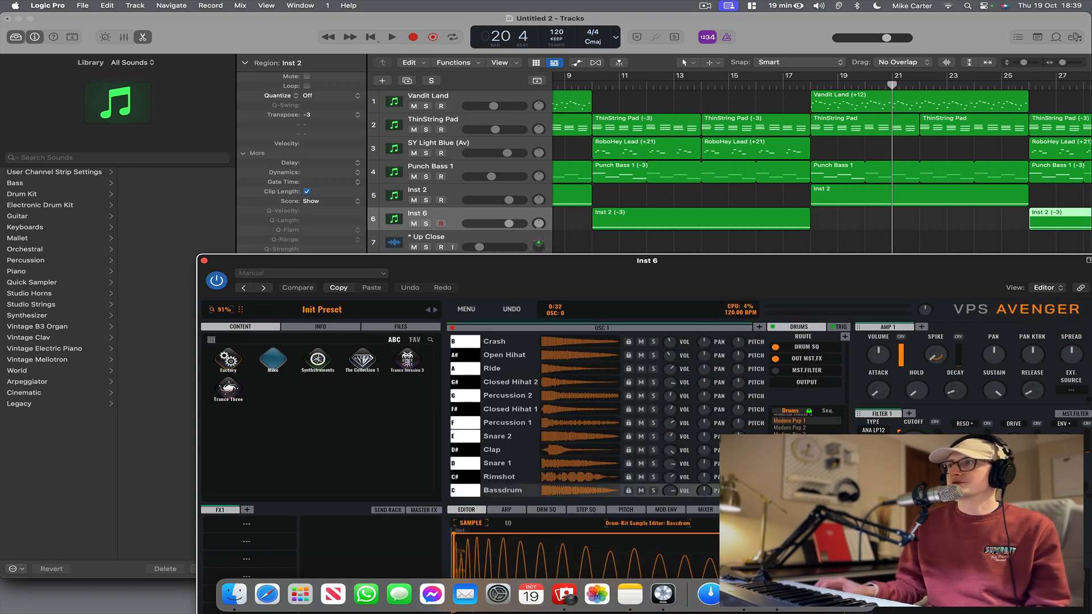
{"action": "left_click", "coordinate": [806, 448]}
Play the arrangement from before bar 10 with the new Avenger drum kit and close the plug-in window.
{"action": "scroll", "coordinate": [599, 90], "scroll_direction": "left", "scroll_amount": 3}
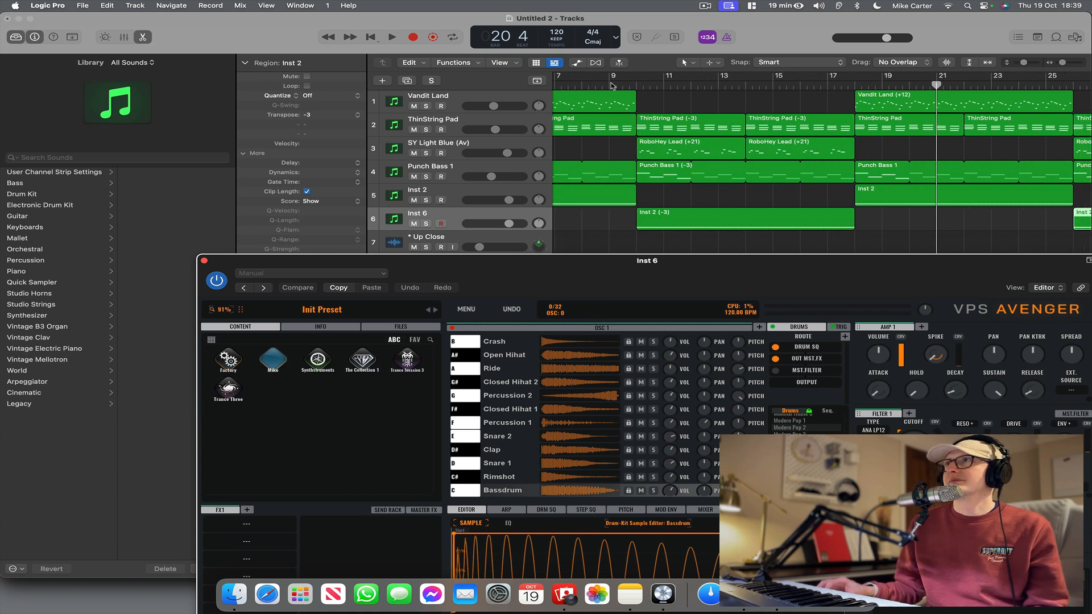
{"action": "double_click", "coordinate": [608, 84]}
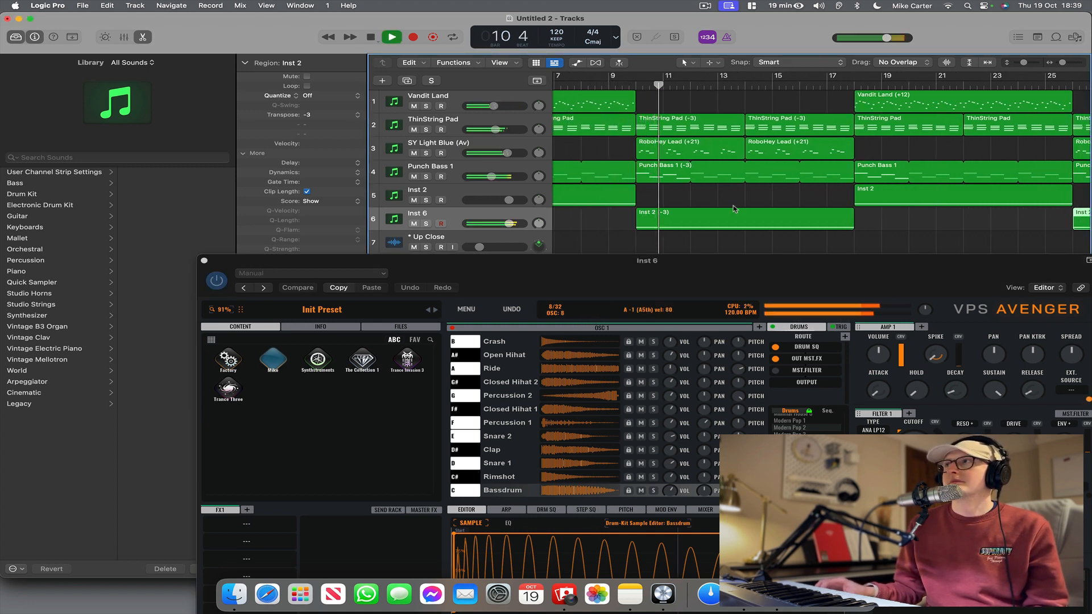
{"action": "scroll", "coordinate": [734, 207], "scroll_direction": "right", "scroll_amount": 2}
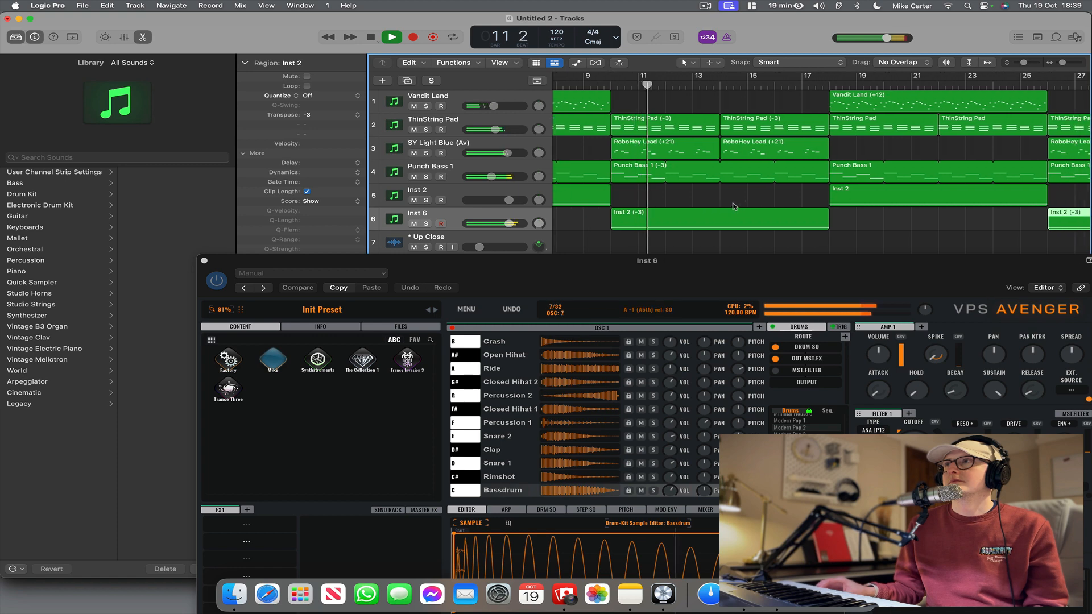
{"action": "left_click", "coordinate": [204, 261]}
Duplicate the Punch Bass 1 track with its settings, stop playback, and move the Punch Bass 1 (-3) region at bar 10 onto it.
{"action": "left_click", "coordinate": [480, 167]}
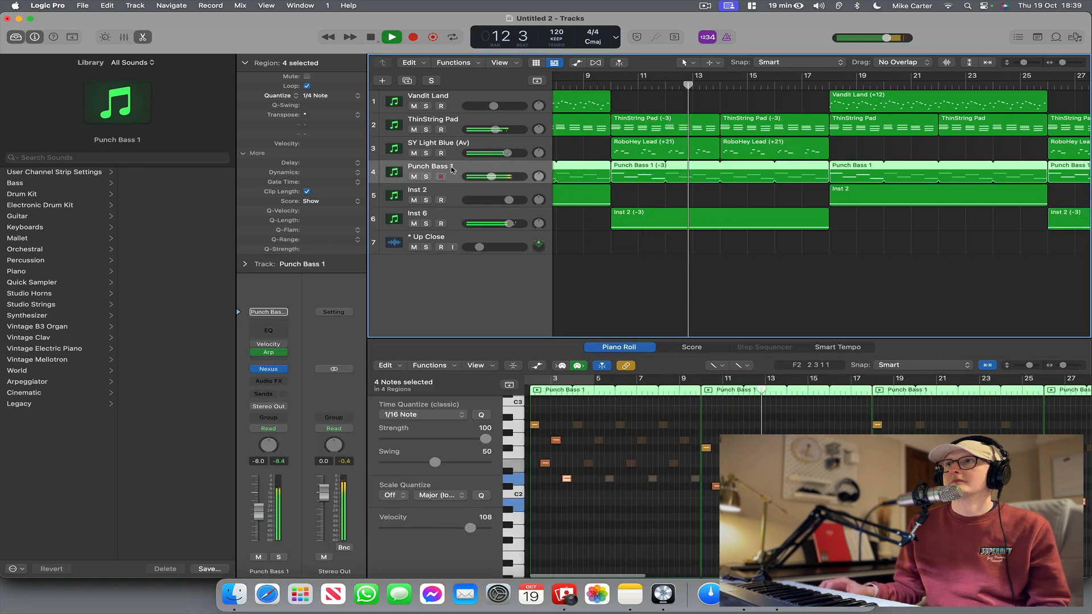
{"action": "key", "text": "super+d"}
{"action": "key", "text": "space"}
{"action": "left_click_drag", "start_coordinate": [789, 171], "coordinate": [789, 194]}
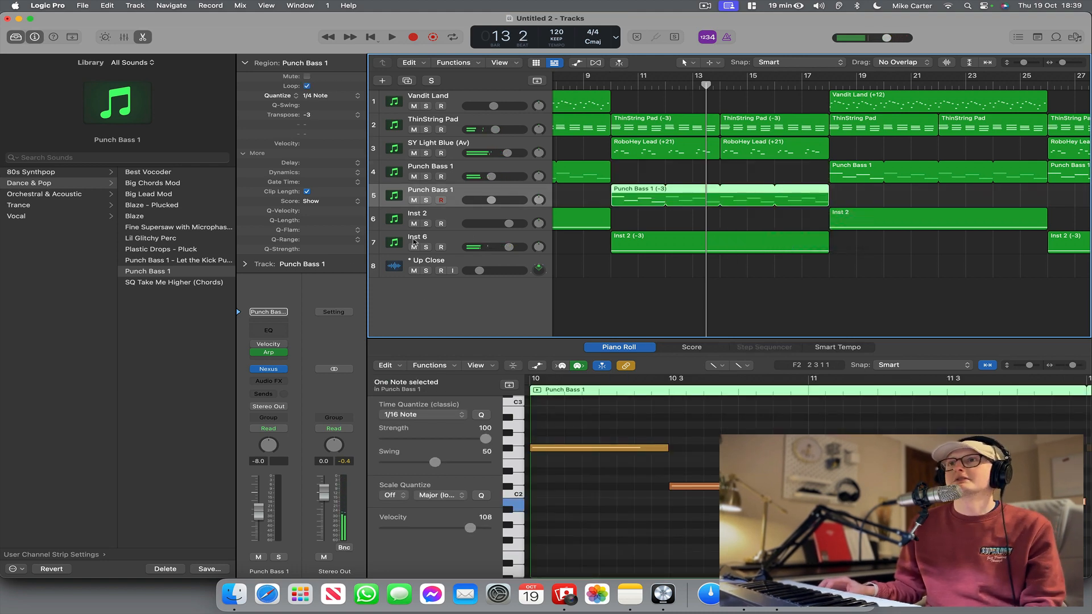
Open Nexus on the duplicated Punch Bass 1 track, adjust its filter cutoff, and set the track's automation mode to Latch.
{"action": "left_click", "coordinate": [269, 369]}
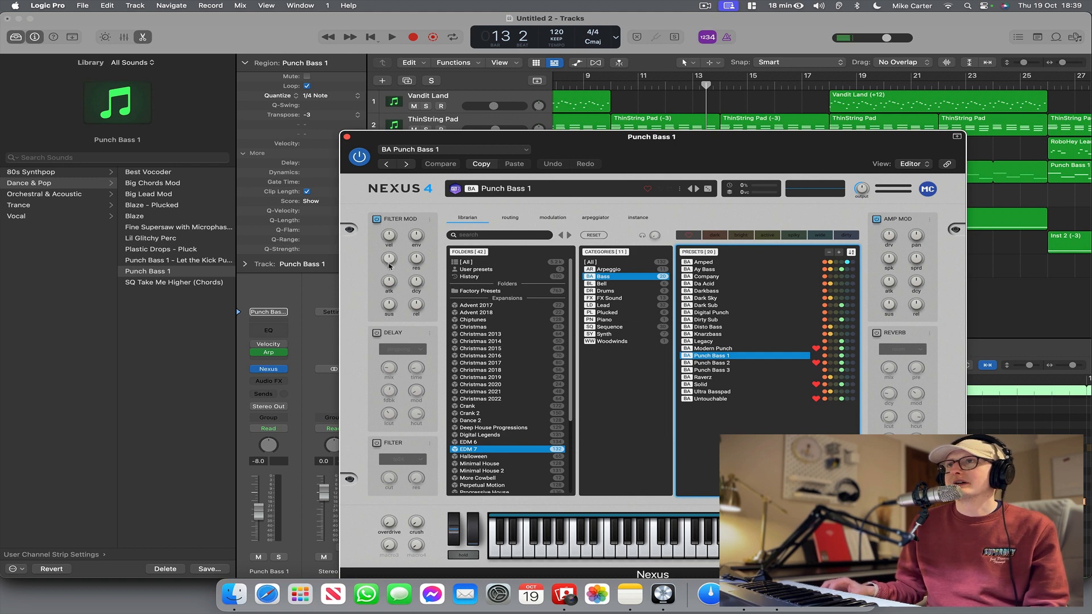
{"action": "left_click_drag", "start_coordinate": [389, 265], "coordinate": [389, 261]}
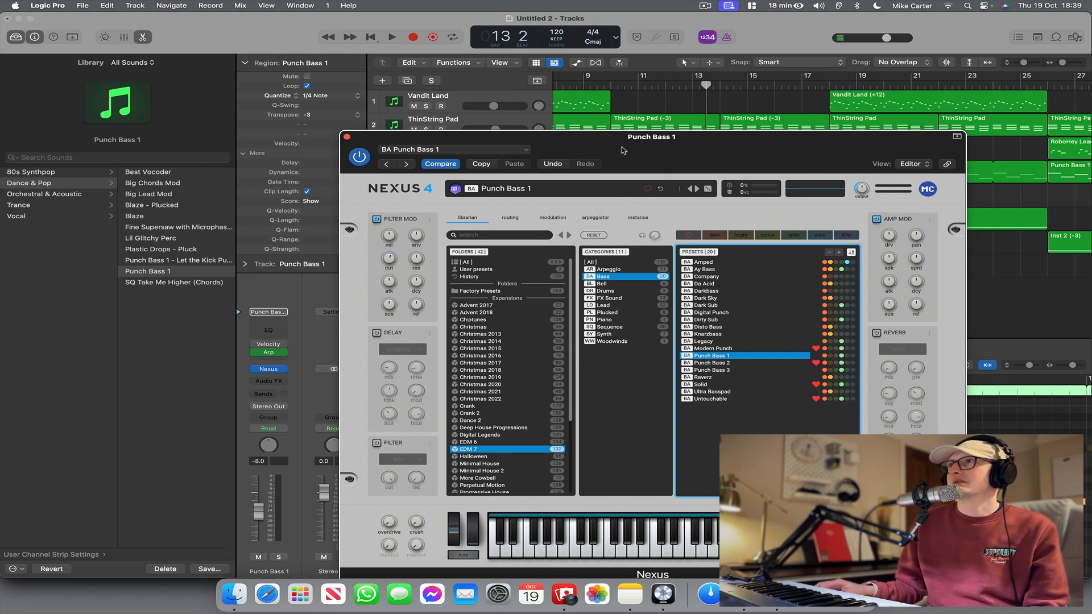
{"action": "left_click_drag", "start_coordinate": [623, 151], "coordinate": [678, 284]}
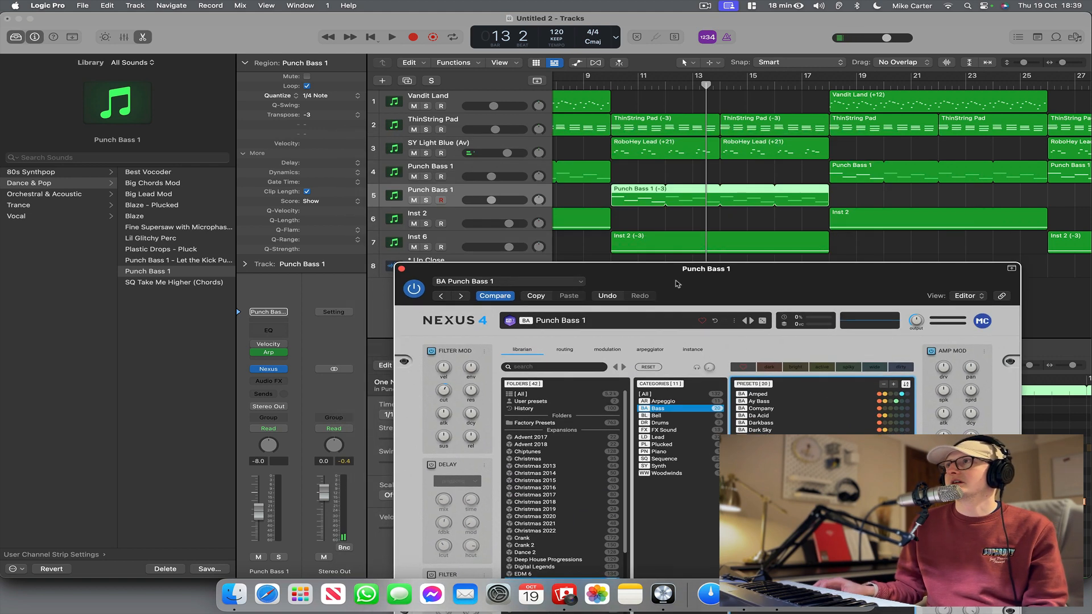
{"action": "left_click", "coordinate": [269, 428]}
{"action": "left_click", "coordinate": [275, 451]}
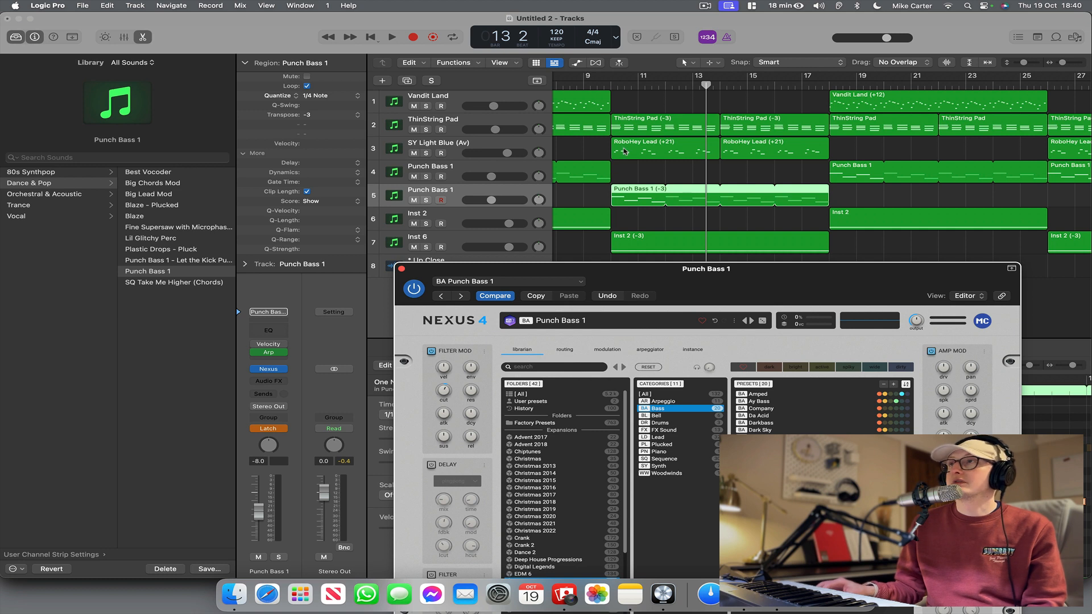
Try to record a Nexus filter cutoff sweep on the duplicated bass during playback from bar 9, and stop playback.
{"action": "left_click", "coordinate": [592, 91]}
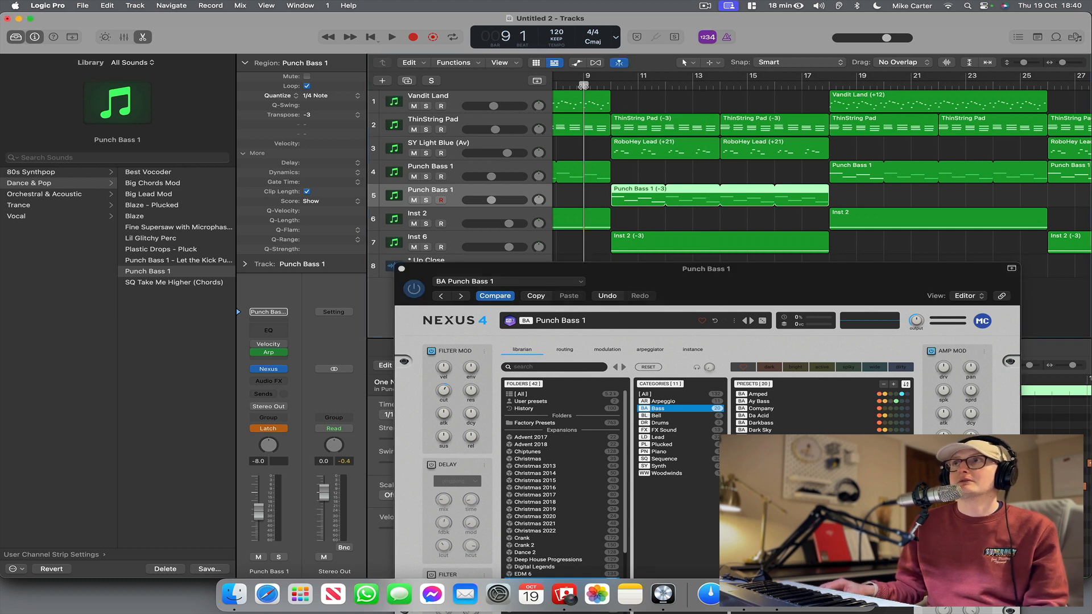
{"action": "key", "text": "space"}
{"action": "left_click", "coordinate": [444, 391]}
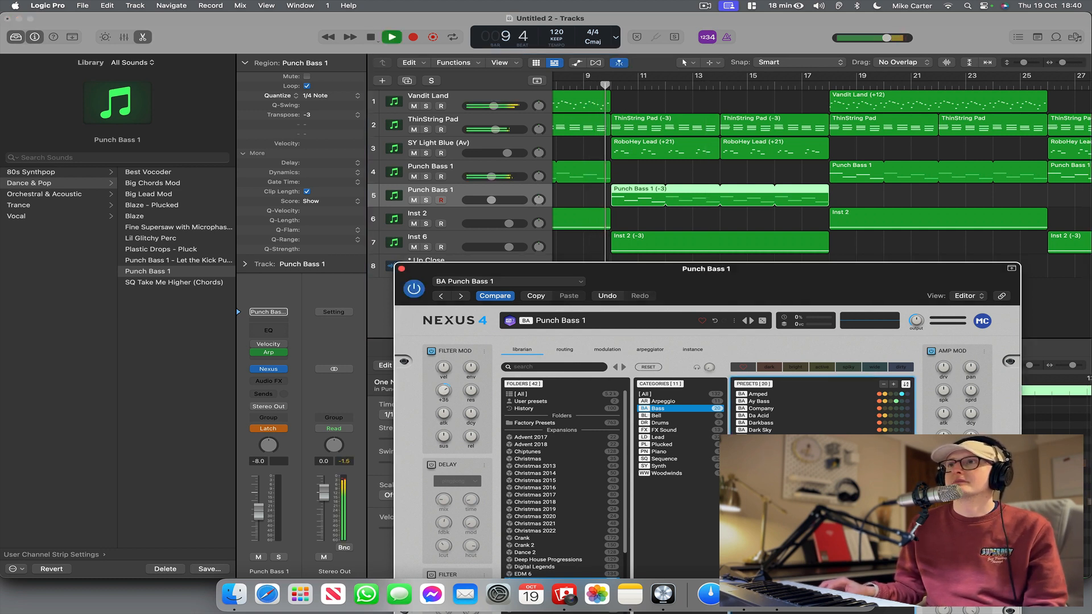
{"action": "mouse_move", "coordinate": [444, 390]}
{"action": "left_mouse_down"}
{"action": "mouse_move", "coordinate": [444, 449]}
{"action": "mouse_move", "coordinate": [446, 389]}
{"action": "left_mouse_up"}
{"action": "key", "text": "space"}
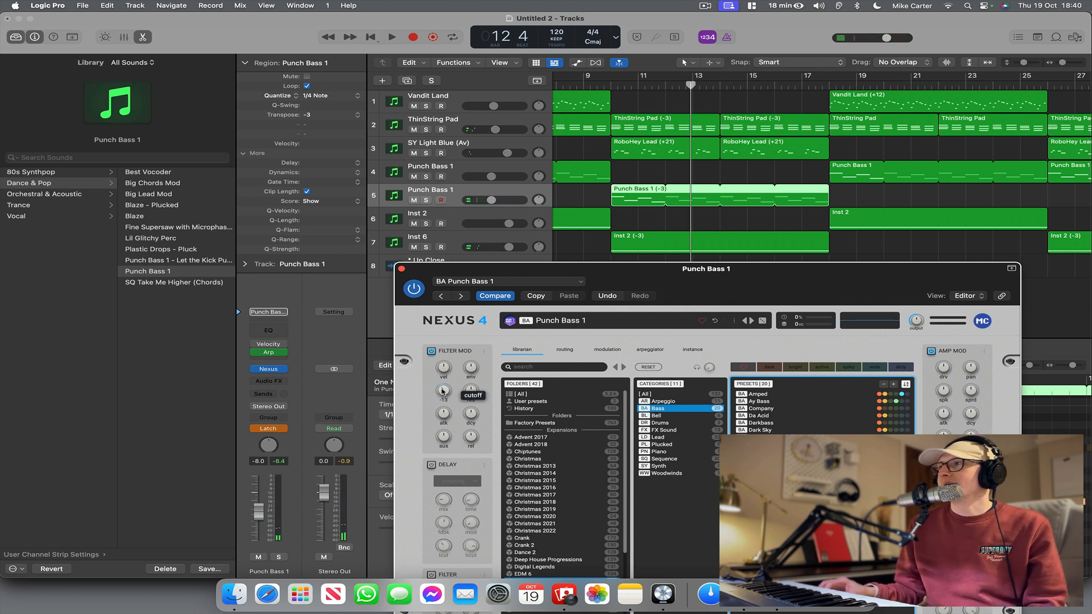
Switch off the Filter Mod section in Nexus and set the duplicated bass track's automation mode to Read.
{"action": "left_click", "coordinate": [431, 351]}
{"action": "left_click", "coordinate": [273, 428]}
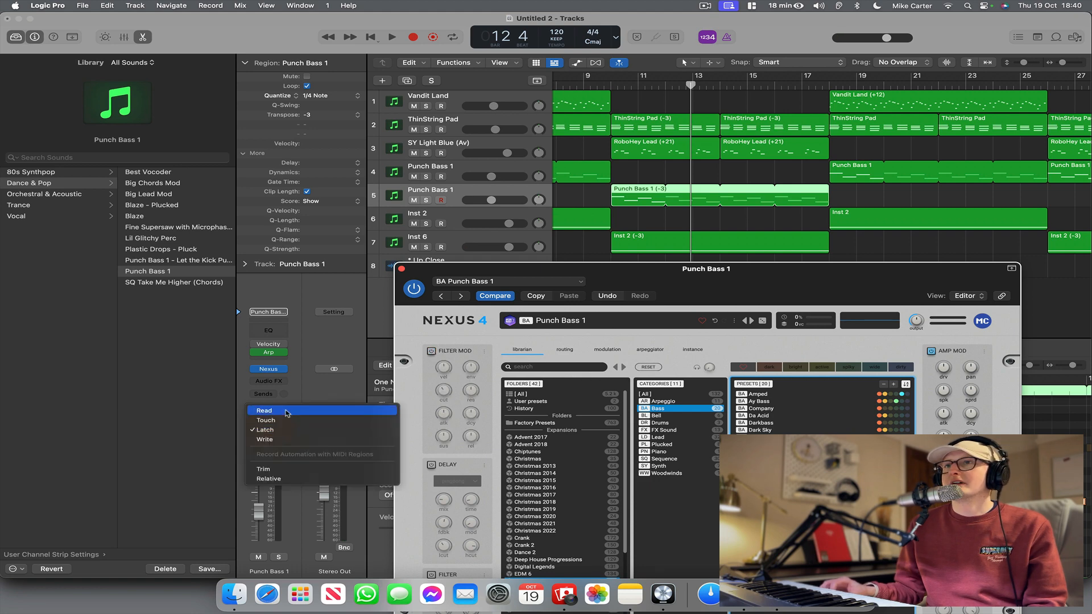
{"action": "left_click", "coordinate": [268, 412]}
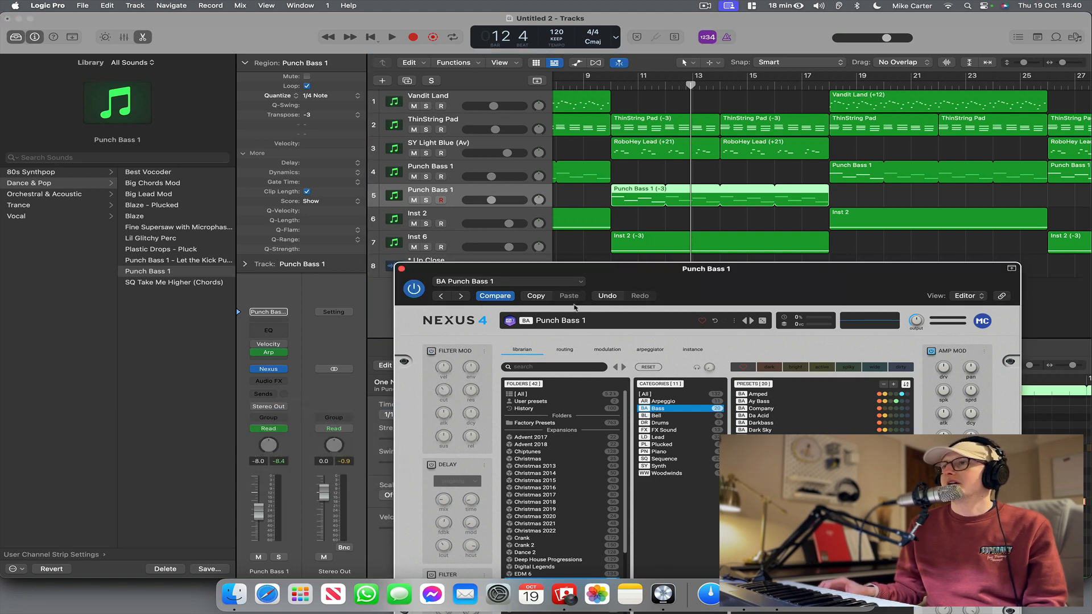
Load the Modern Punch bass preset in the duplicated track's Nexus and adjust its filter cutoff during playback from bar 10.
{"action": "left_click_drag", "start_coordinate": [620, 270], "coordinate": [609, 194]}
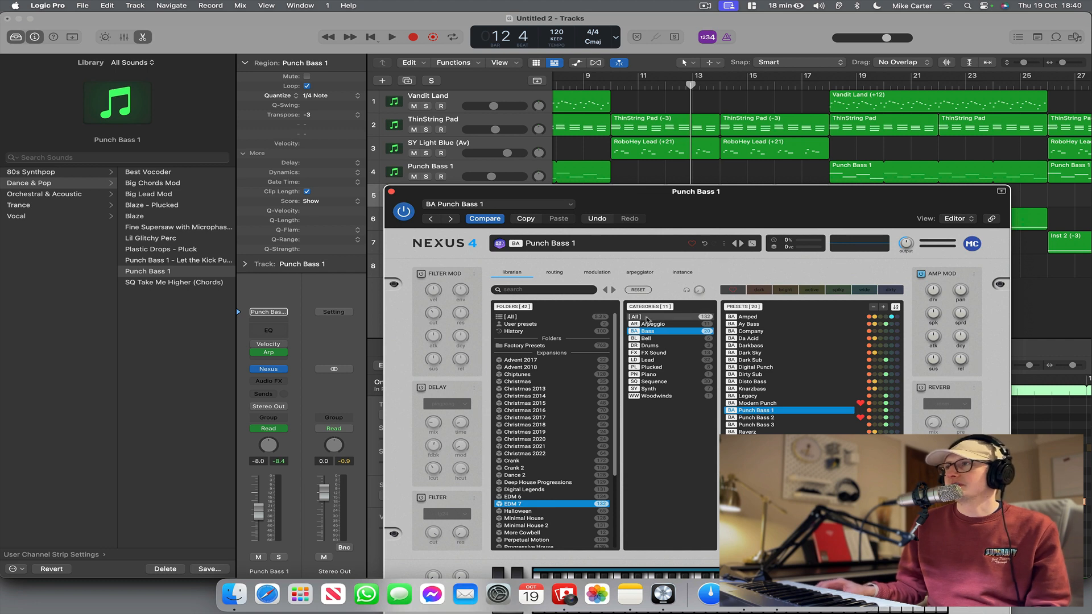
{"action": "left_click", "coordinate": [757, 404]}
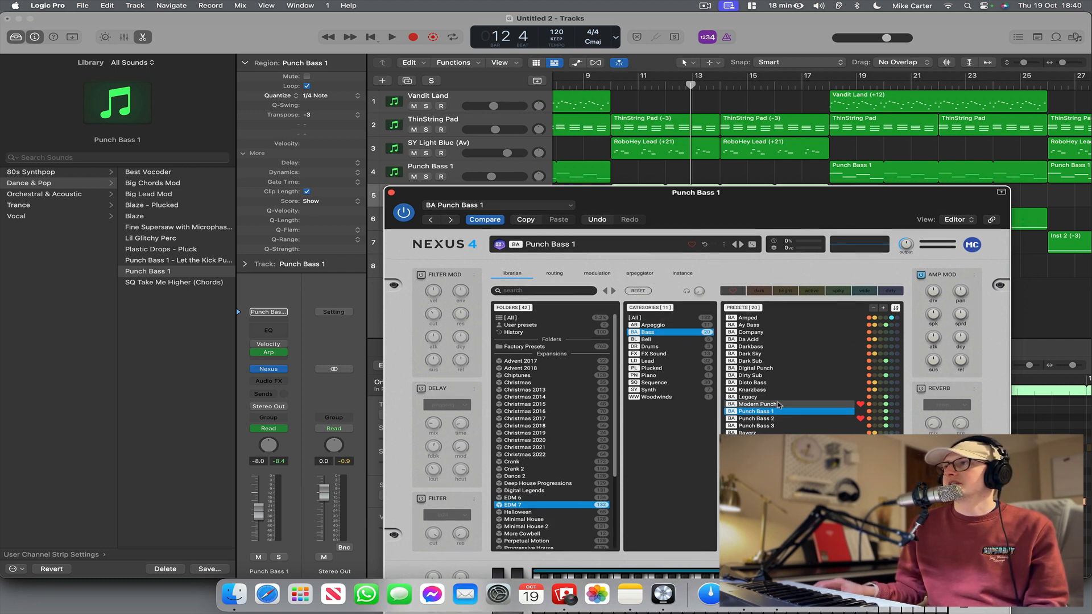
{"action": "left_click_drag", "start_coordinate": [724, 198], "coordinate": [744, 270]}
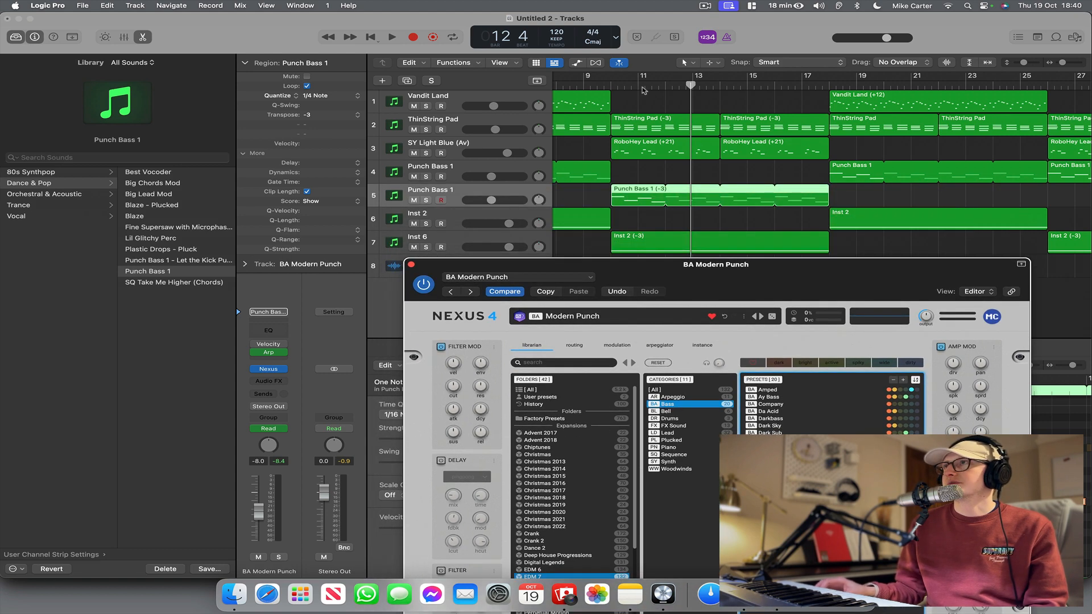
{"action": "left_click", "coordinate": [610, 88]}
{"action": "key", "text": "space"}
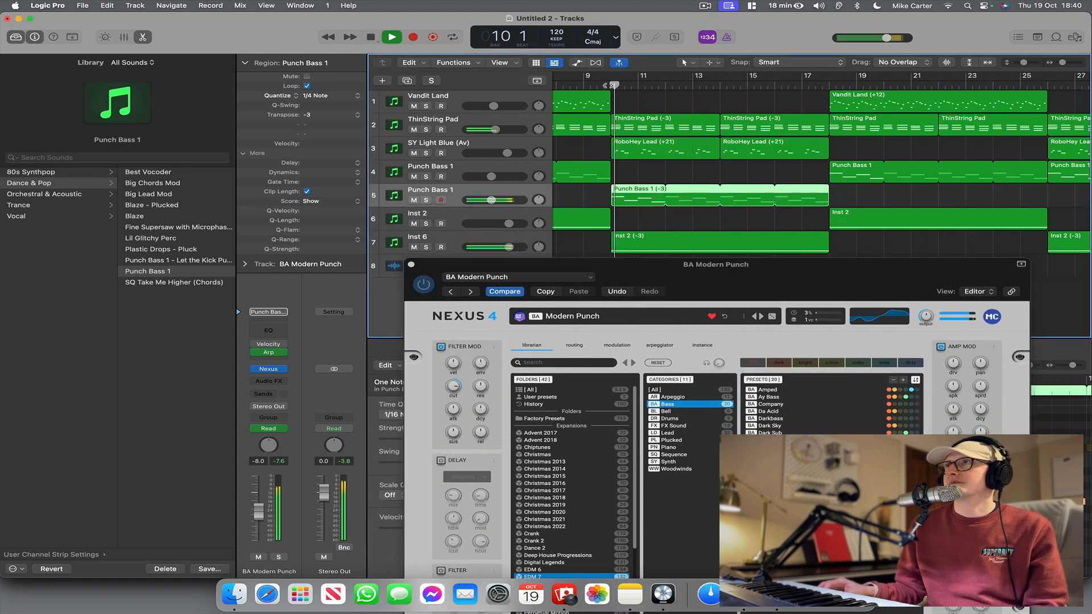
{"action": "left_click", "coordinate": [454, 392]}
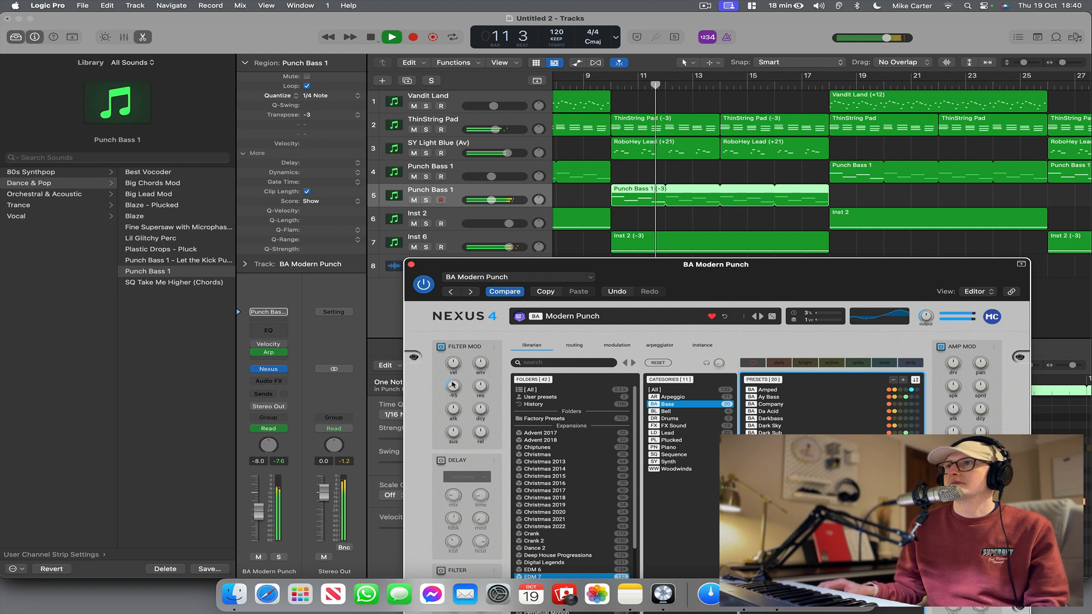
Set the Modern Punch track's automation mode to Latch, move the filter cutoff during playback, and stop playback.
{"action": "left_click", "coordinate": [280, 430]}
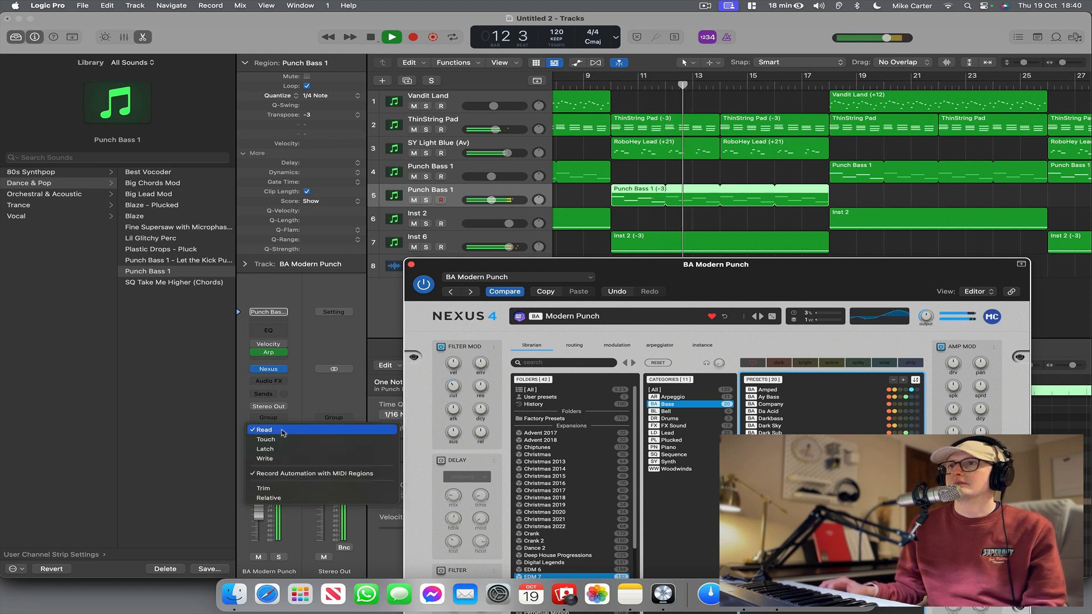
{"action": "left_click", "coordinate": [265, 449]}
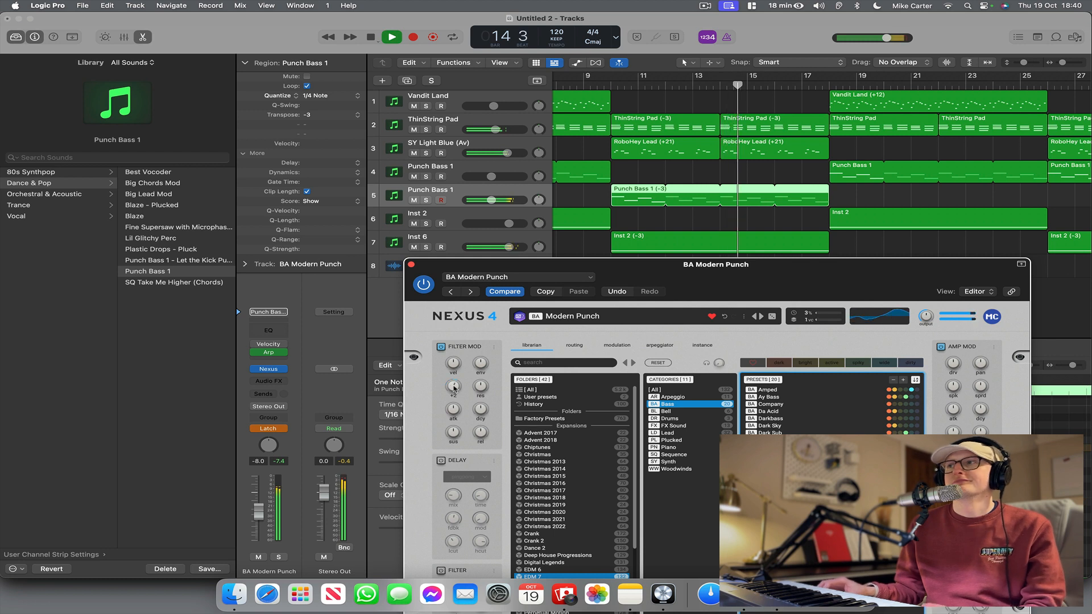
{"action": "key", "text": "space"}
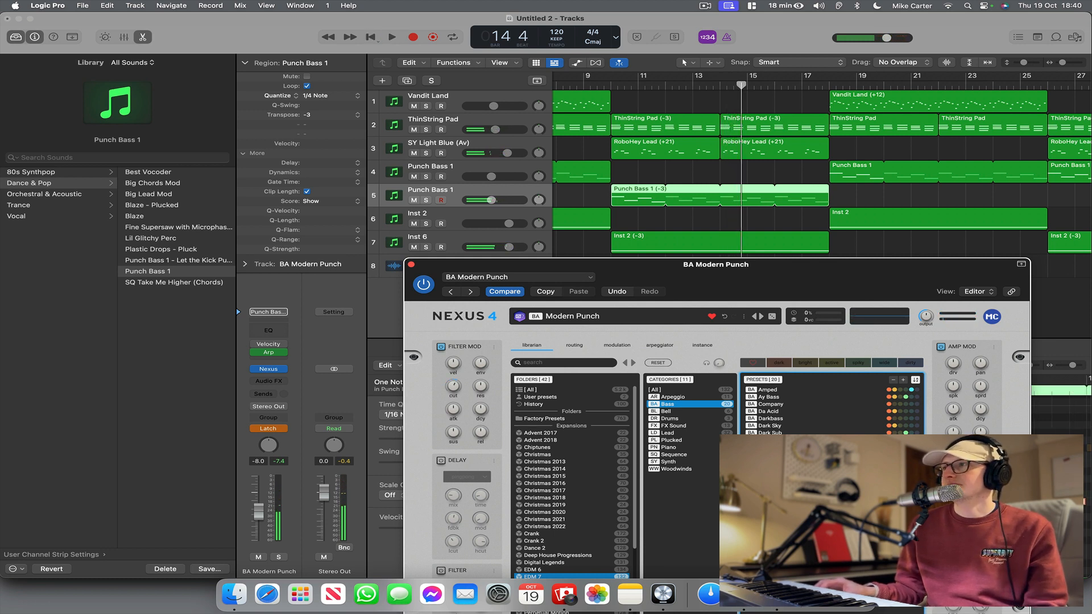
{"action": "left_click", "coordinate": [281, 430]}
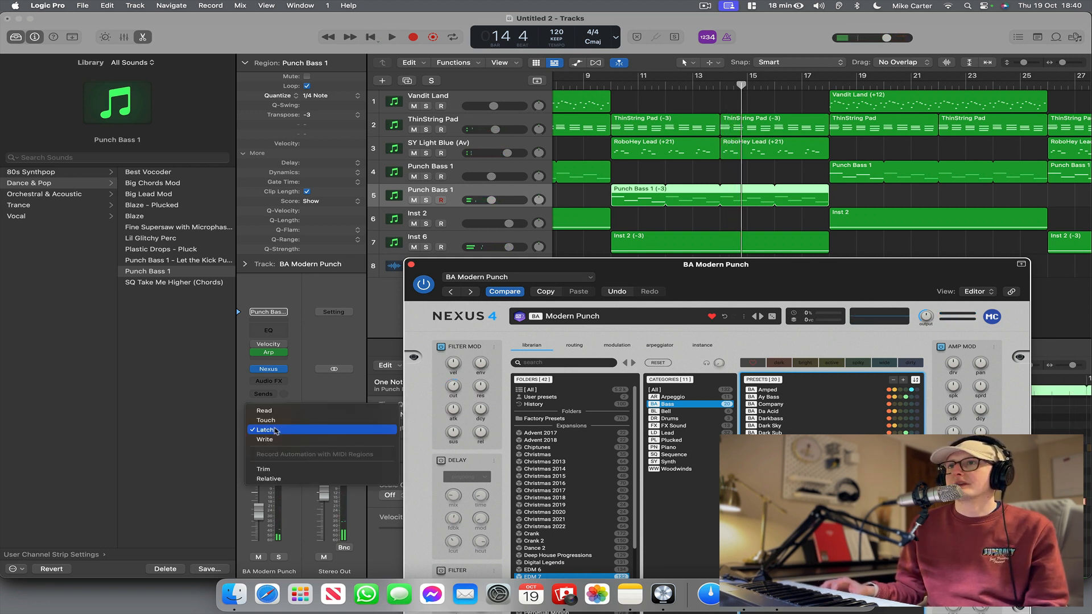
{"action": "left_click", "coordinate": [212, 429]}
Display the Nexus filt-mod cutoff automation on the second Punch Bass 1 track, go over its curve, and hide the automation lanes.
{"action": "left_click", "coordinate": [577, 62]}
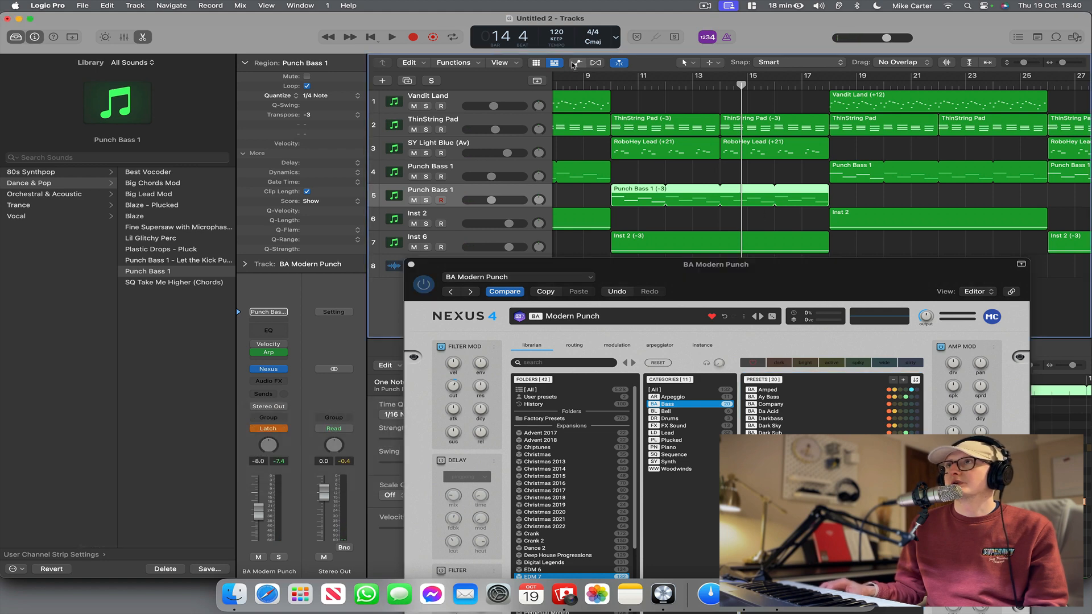
{"action": "left_click", "coordinate": [495, 217]}
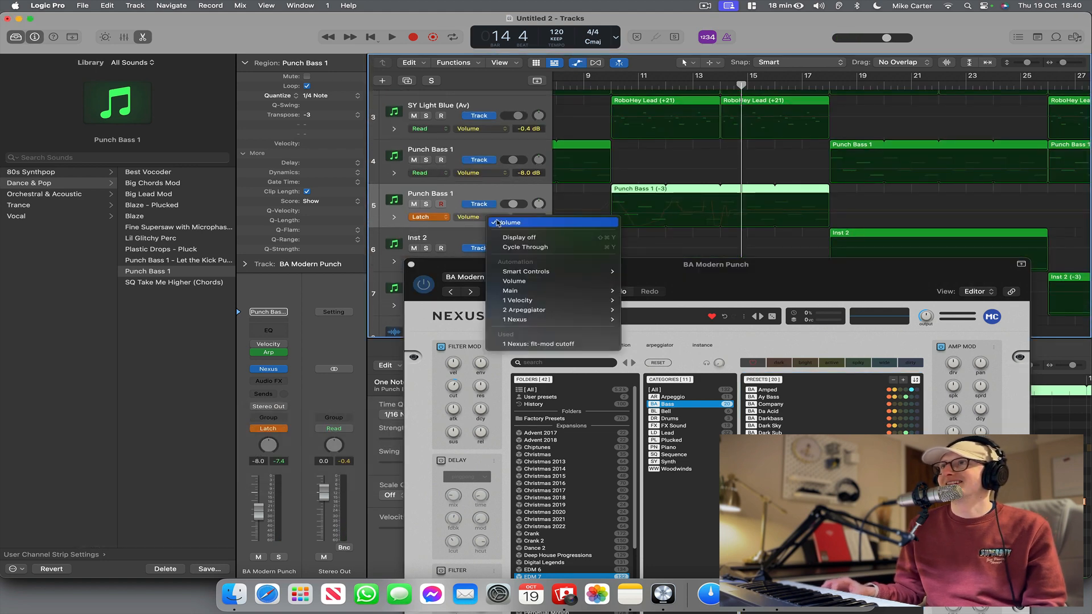
{"action": "left_click", "coordinate": [540, 344]}
{"action": "left_click_drag", "start_coordinate": [758, 213], "coordinate": [583, 213]}
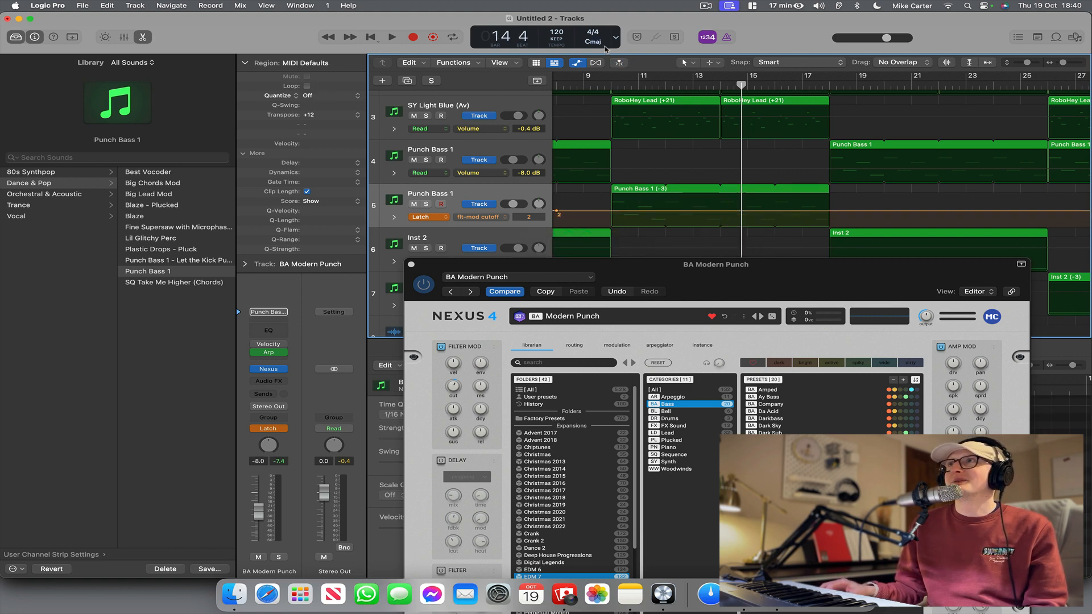
{"action": "left_click", "coordinate": [577, 63]}
Insert an AutoFilter effect on the second Punch Bass 1 track and choose its Always Rising Filter preset.
{"action": "left_click", "coordinate": [269, 381]}
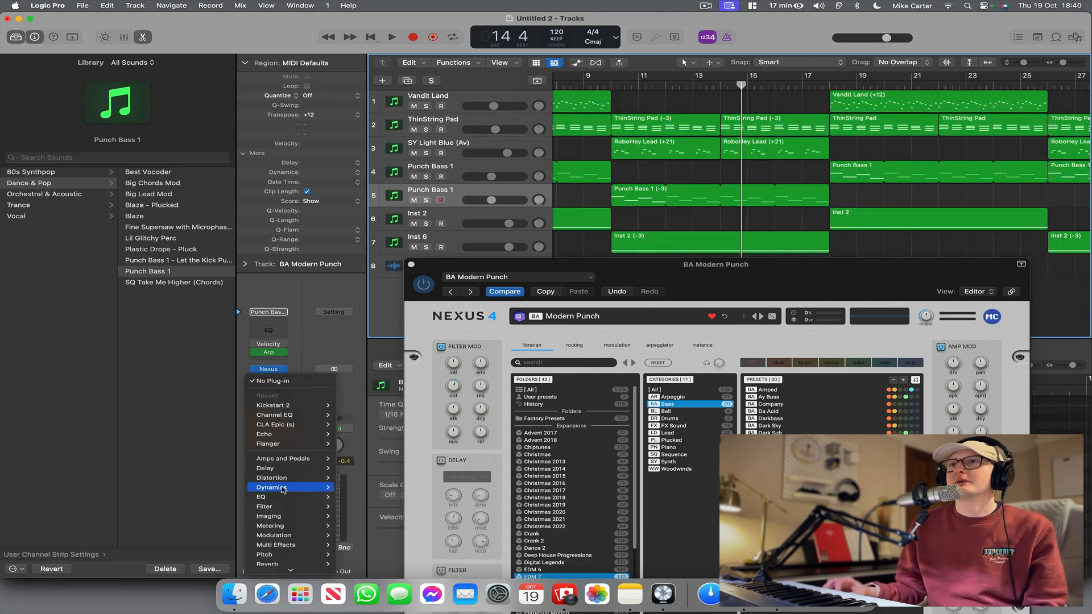
{"action": "mouse_move", "coordinate": [318, 507]}
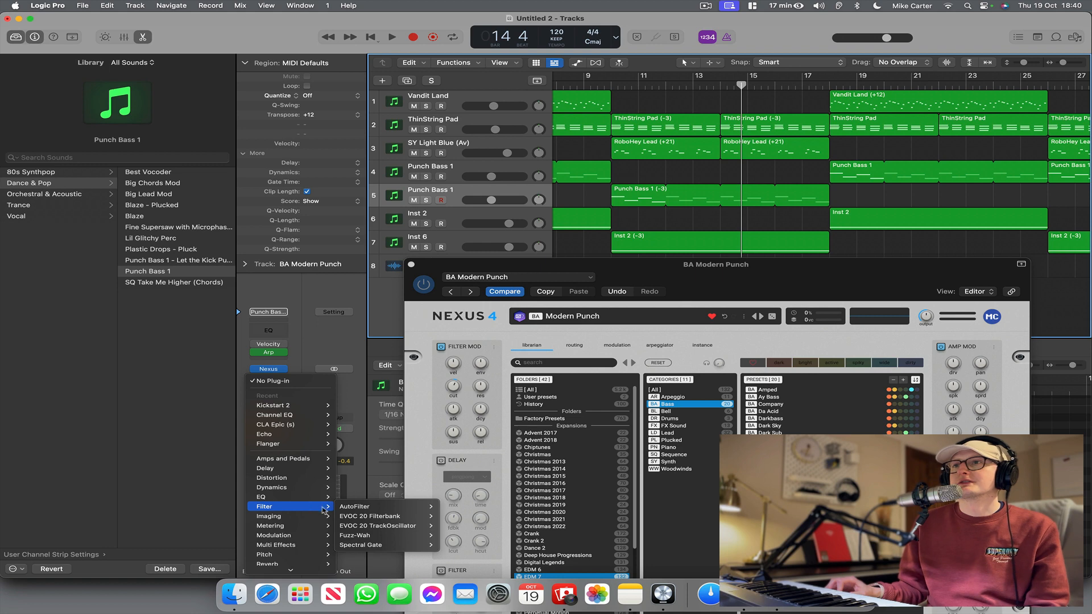
{"action": "left_click", "coordinate": [355, 507]}
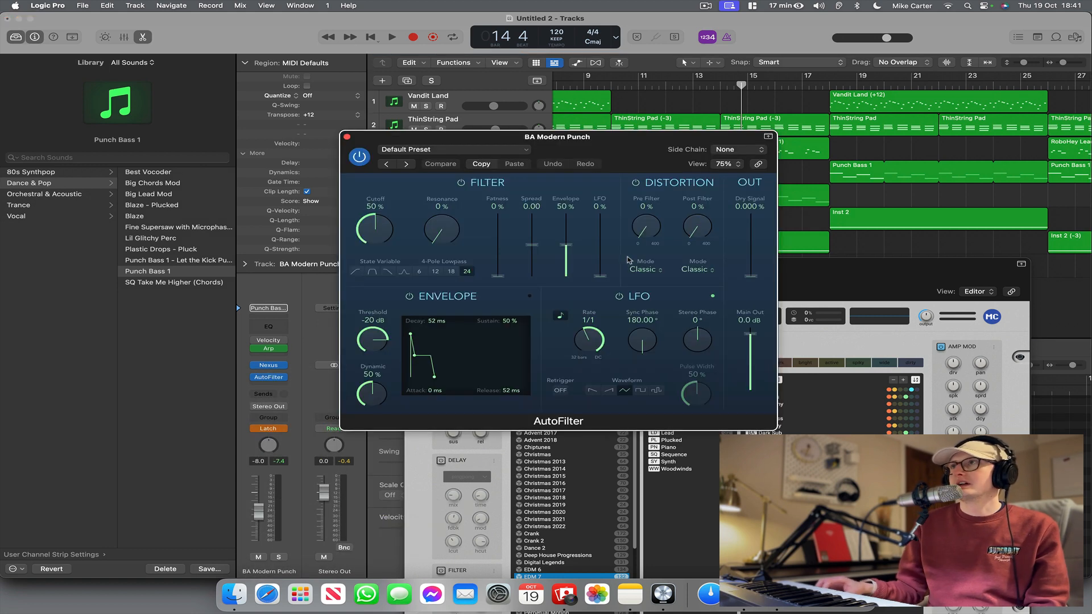
{"action": "left_click", "coordinate": [463, 149]}
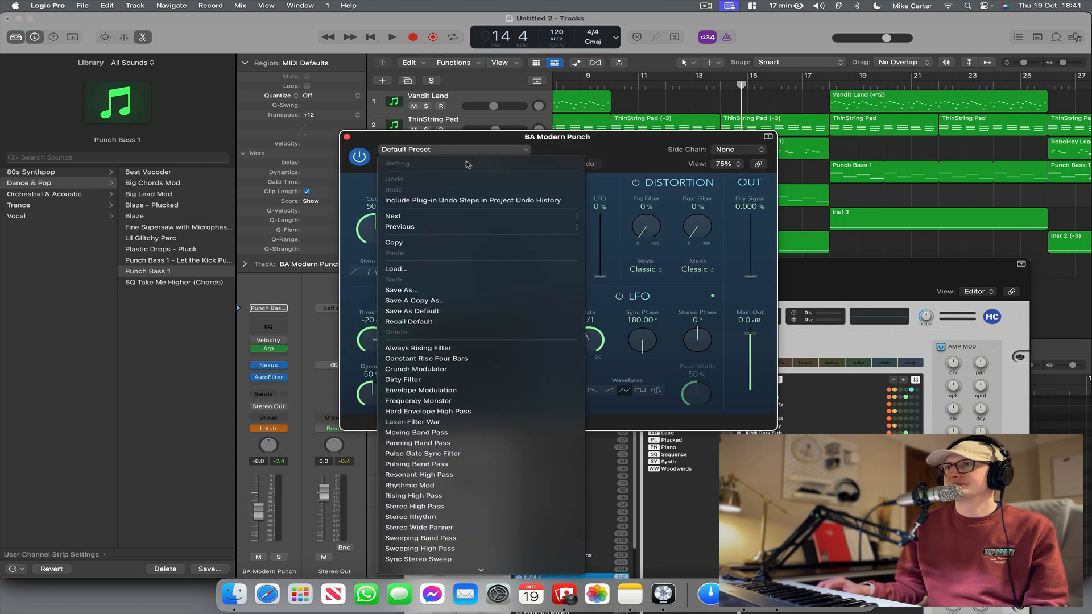
{"action": "left_click", "coordinate": [473, 349]}
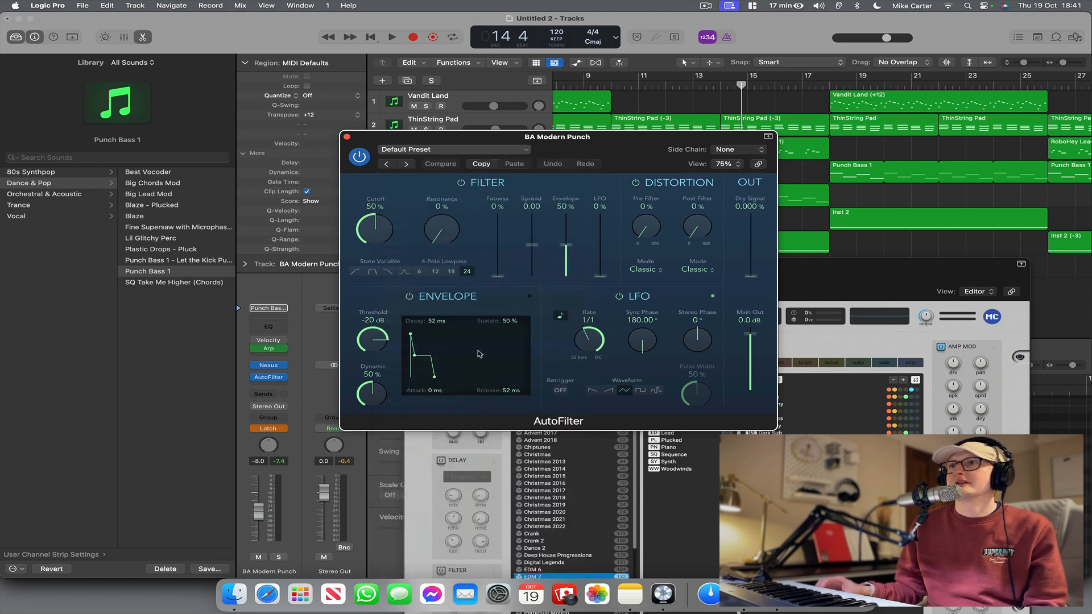
Play back the second Punch Bass 1 track with its AutoFilter and set the track's automation mode to Read.
{"action": "left_click", "coordinate": [346, 136]}
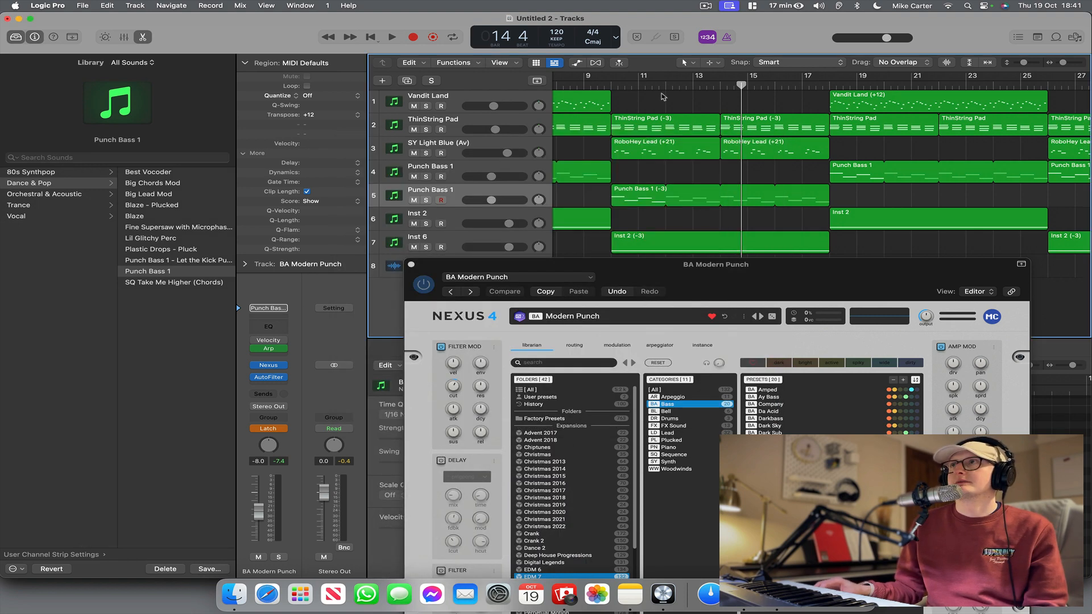
{"action": "key", "text": "space"}
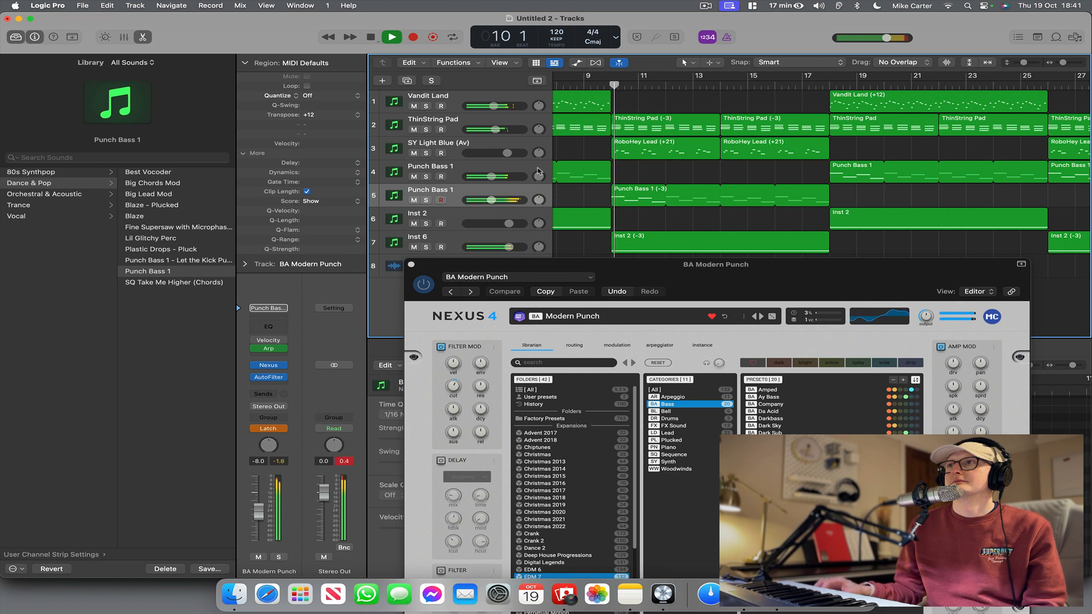
{"action": "left_click", "coordinate": [283, 431]}
{"action": "left_click", "coordinate": [287, 416]}
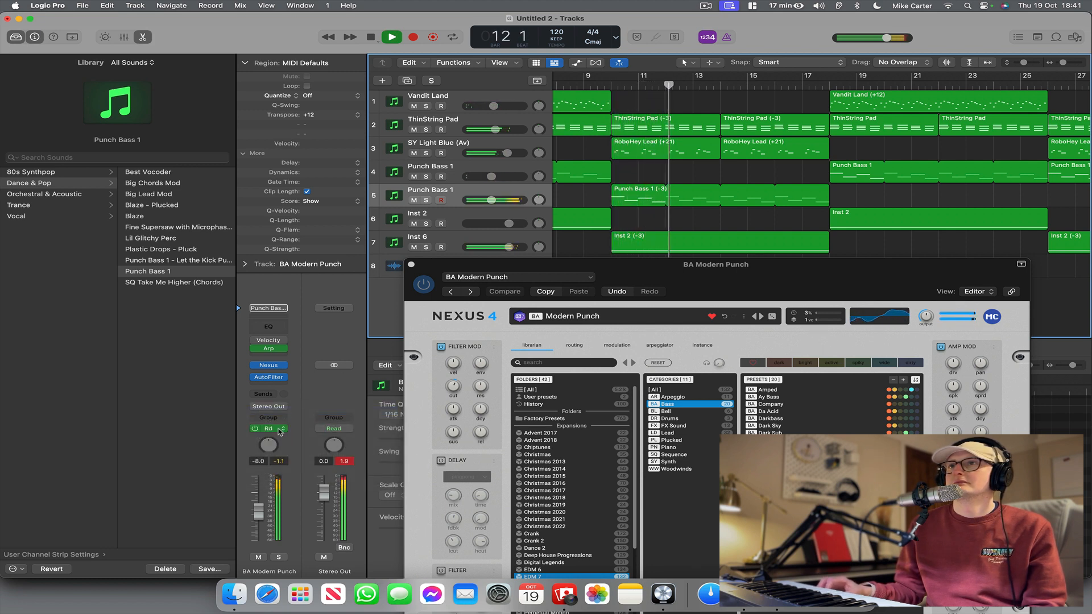
{"action": "key", "text": "space"}
Try the AutoFilter's Constant Rise Four Bars preset during playback from bar 9 and lower the bass track's volume to -11.8 dB.
{"action": "left_click", "coordinate": [270, 378]}
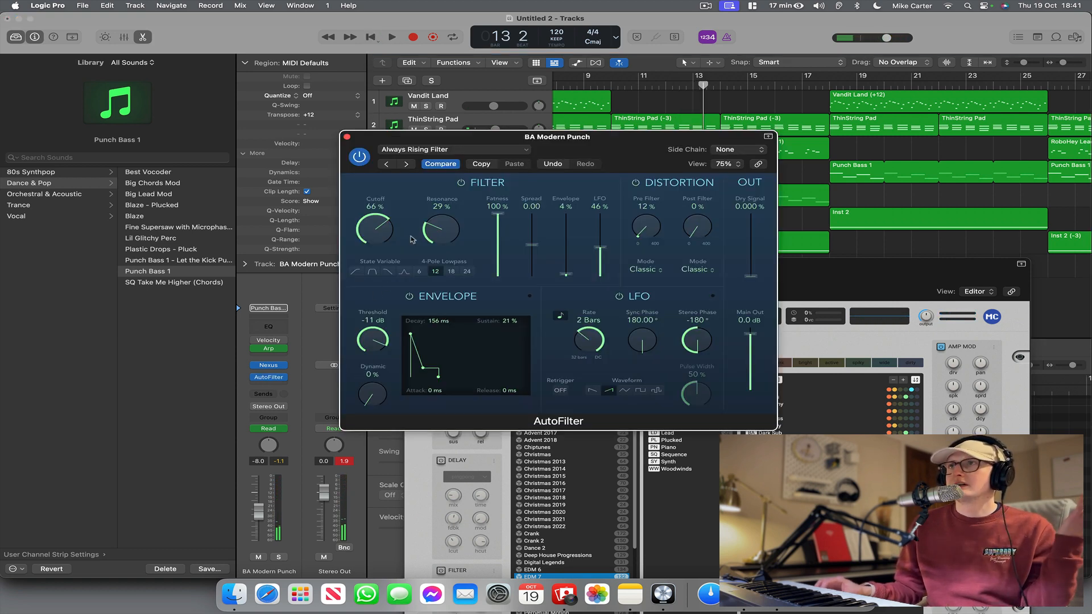
{"action": "left_click", "coordinate": [422, 150]}
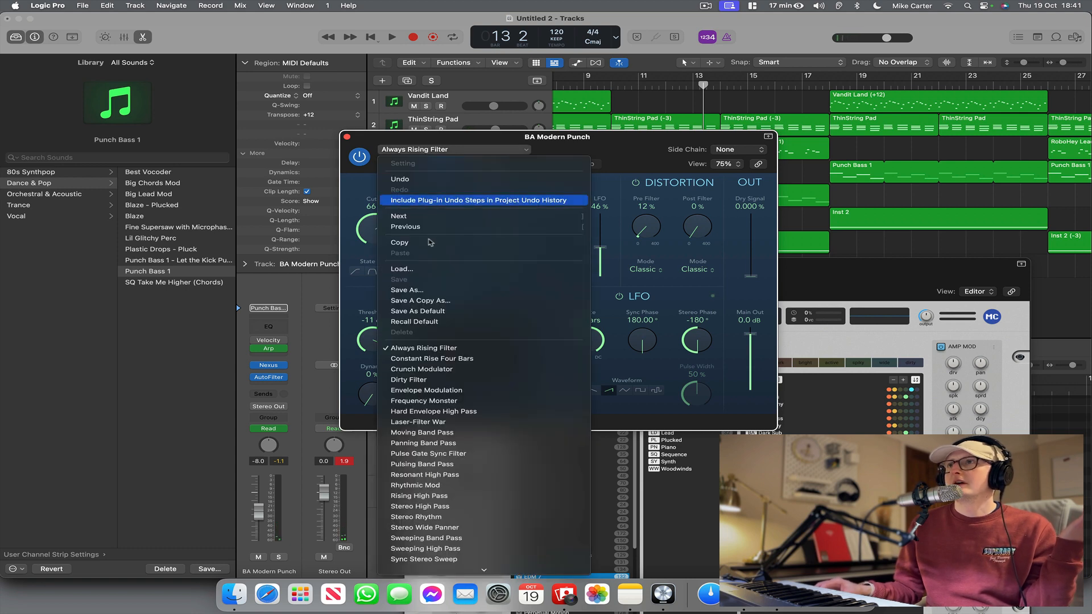
{"action": "left_click", "coordinate": [433, 358]}
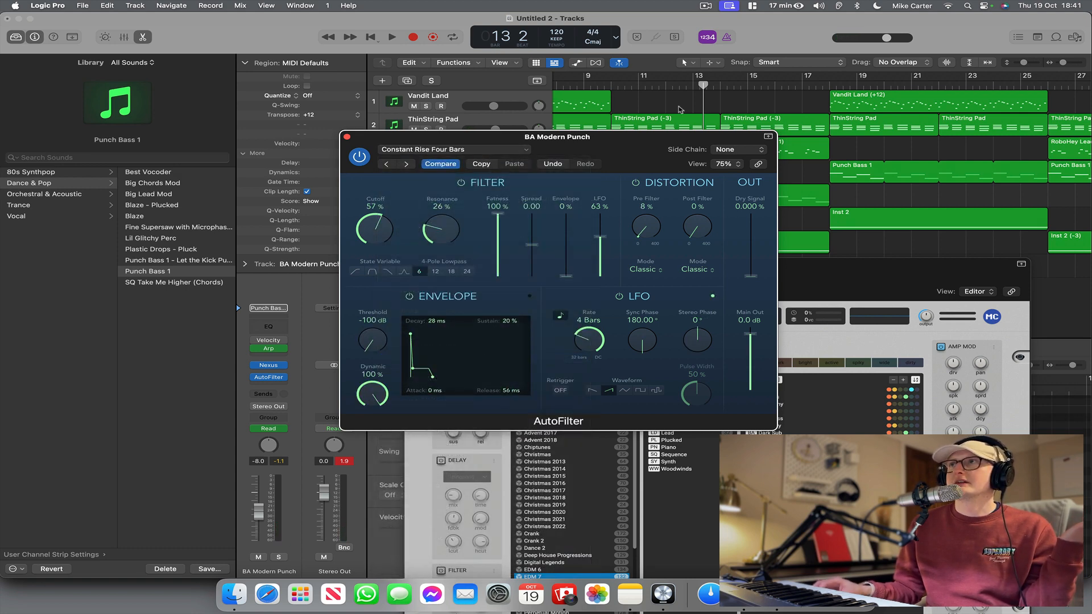
{"action": "left_click_drag", "start_coordinate": [626, 135], "coordinate": [666, 275]}
{"action": "left_click", "coordinate": [598, 86]}
{"action": "key", "text": "space"}
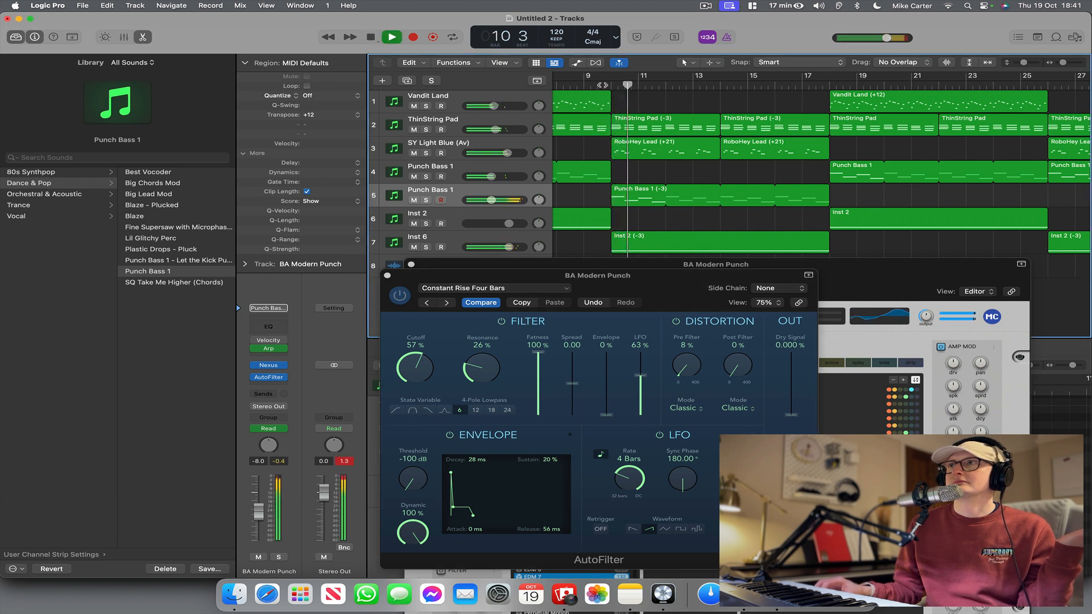
{"action": "left_click_drag", "start_coordinate": [491, 200], "coordinate": [485, 199]}
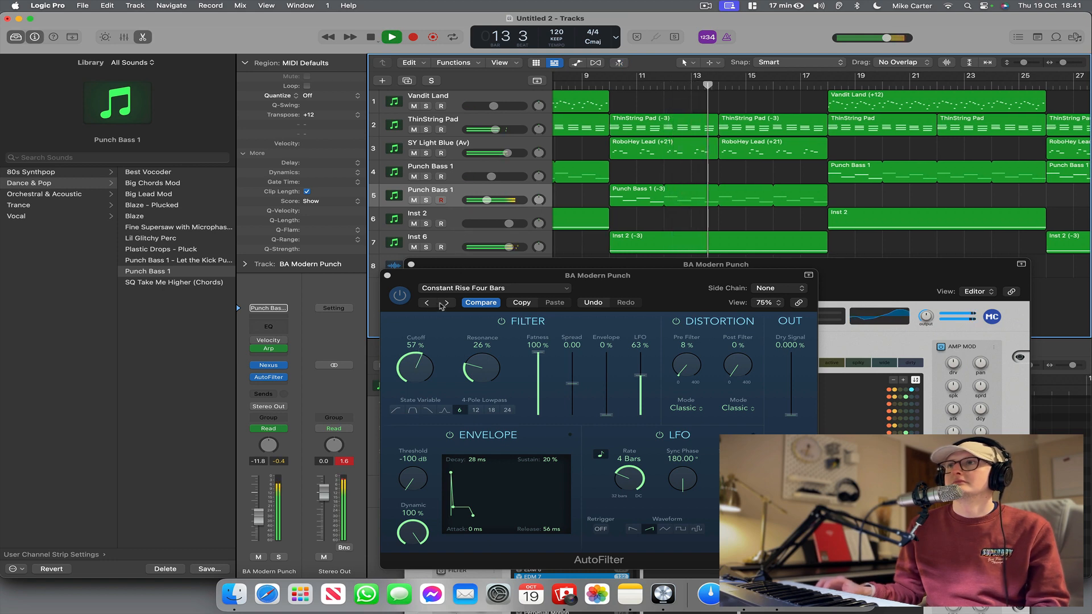
Load the Rhythmic Mod preset in the bass track's AutoFilter and play the section from just before bar 10.
{"action": "left_click", "coordinate": [449, 288]}
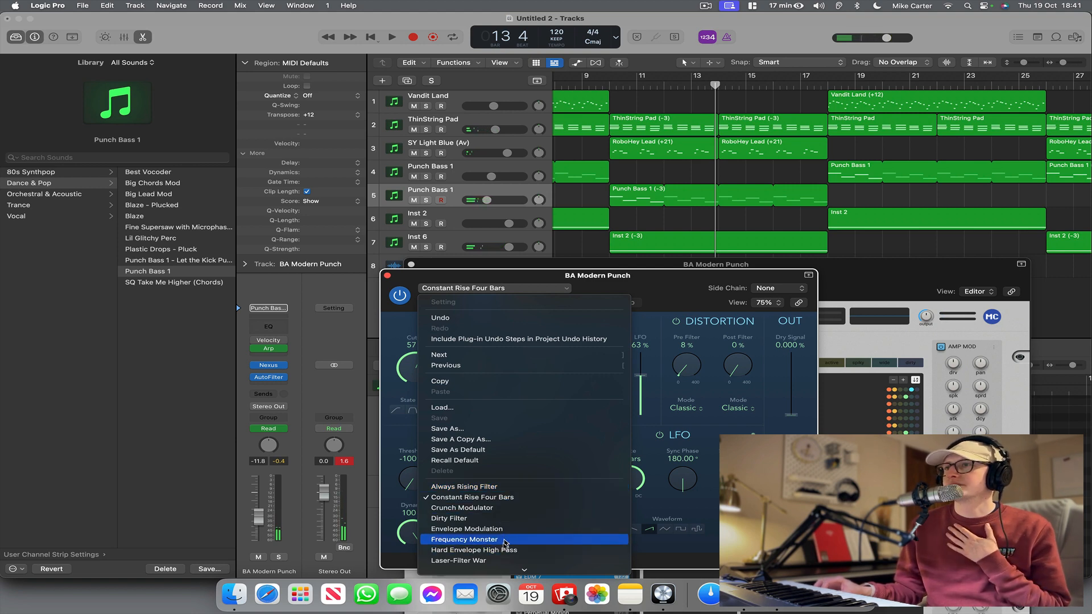
{"action": "scroll", "coordinate": [504, 543], "scroll_direction": "down", "scroll_amount": 3}
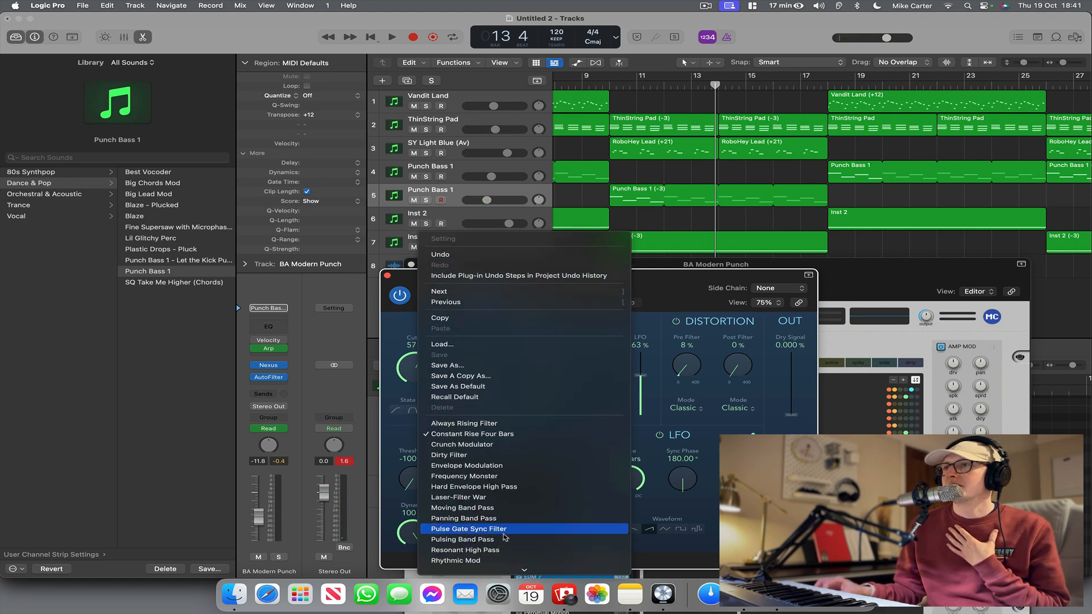
{"action": "scroll", "coordinate": [504, 538], "scroll_direction": "down", "scroll_amount": 3}
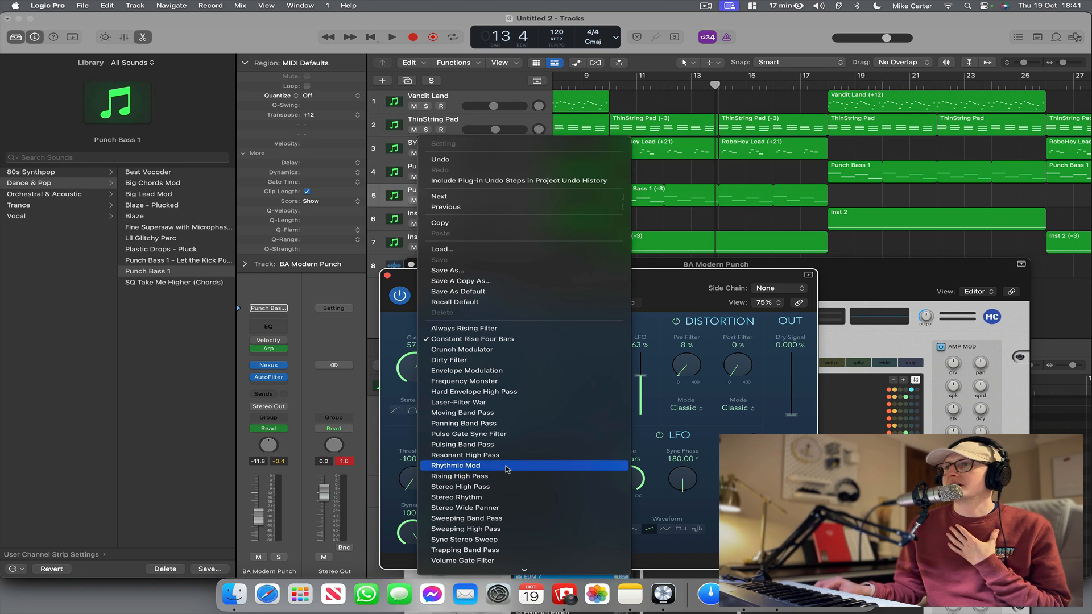
{"action": "left_click", "coordinate": [506, 468]}
{"action": "left_click", "coordinate": [605, 90]}
{"action": "key", "text": "space"}
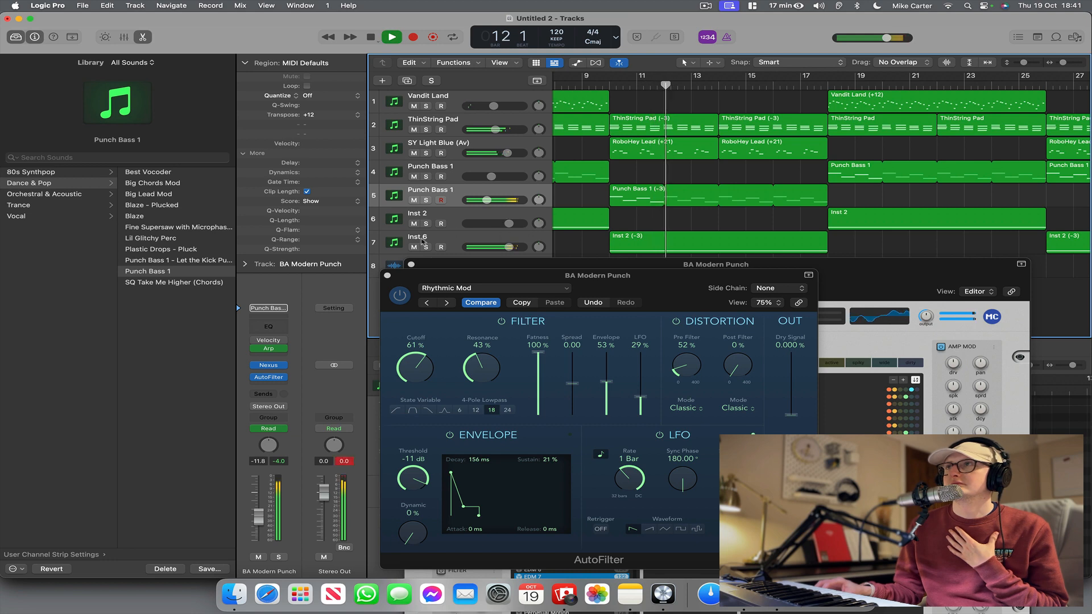
Lower the second Punch Bass 1 track's volume to -12.6 dB and close its AutoFilter and Nexus windows.
{"action": "left_click_drag", "start_coordinate": [500, 200], "coordinate": [498, 201]}
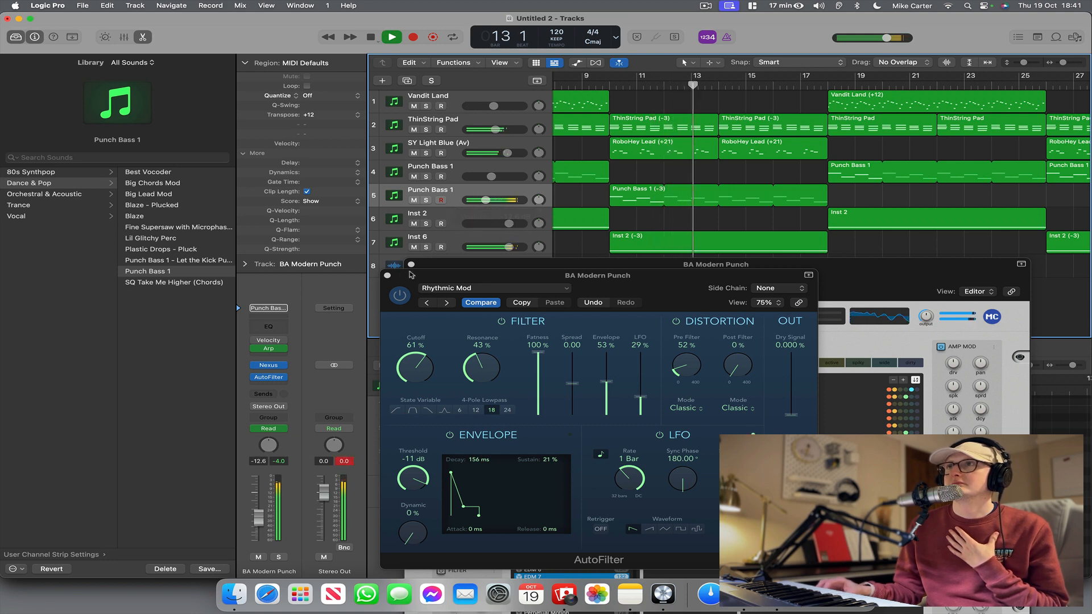
{"action": "left_click", "coordinate": [388, 275]}
{"action": "left_click", "coordinate": [412, 265]}
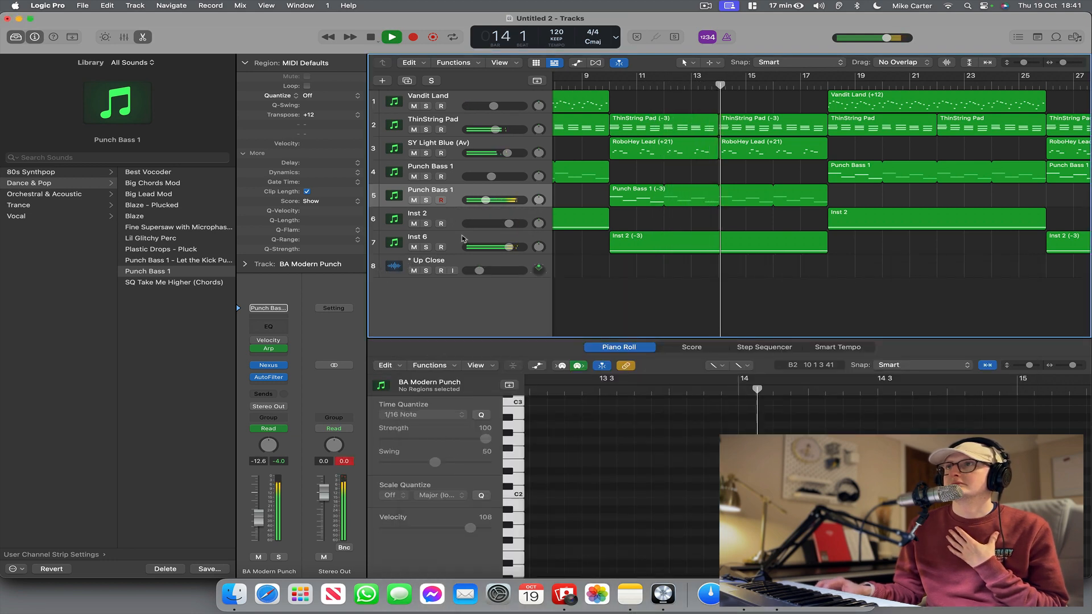
Stop playback, insert a Channel EQ on the Inst 6 track and lower its high cut to about 2 kHz.
{"action": "left_click", "coordinate": [408, 241]}
{"action": "key", "text": "space"}
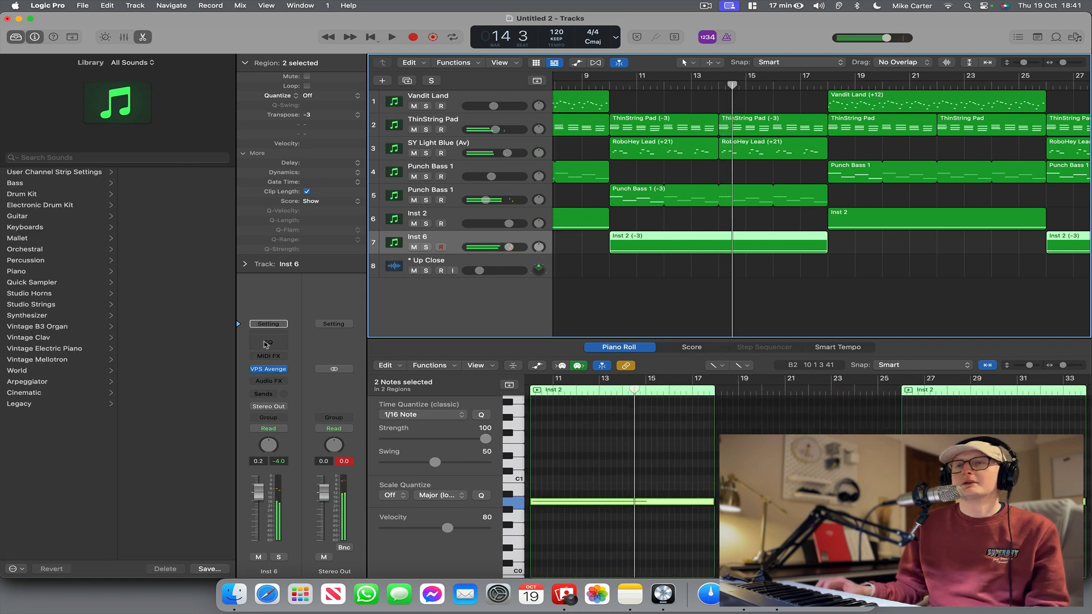
{"action": "left_click", "coordinate": [267, 343]}
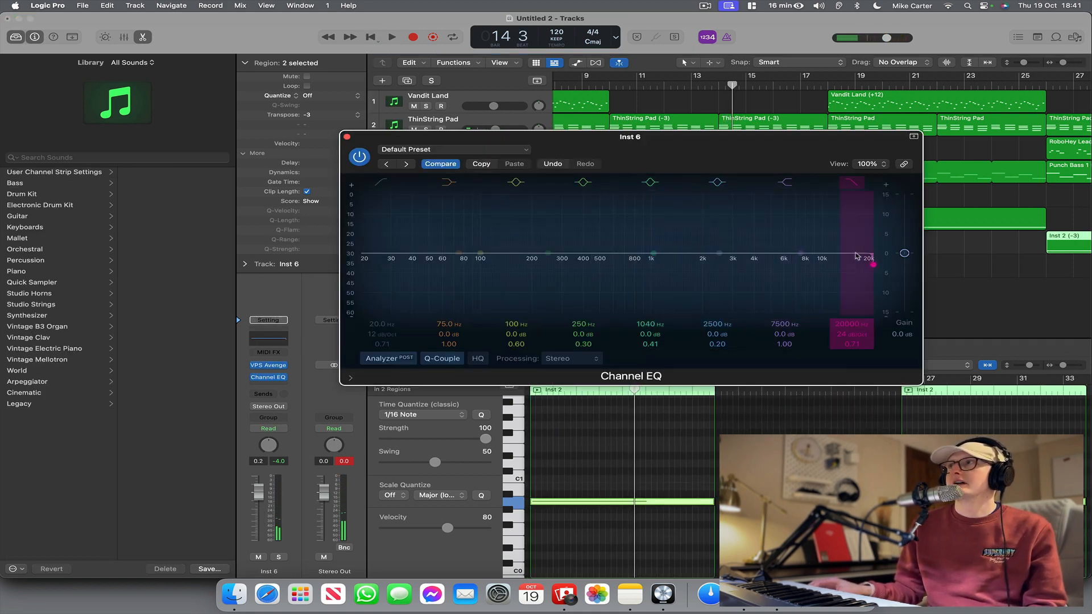
{"action": "left_click_drag", "start_coordinate": [857, 256], "coordinate": [705, 259]}
{"action": "left_click_drag", "start_coordinate": [751, 153], "coordinate": [829, 315]}
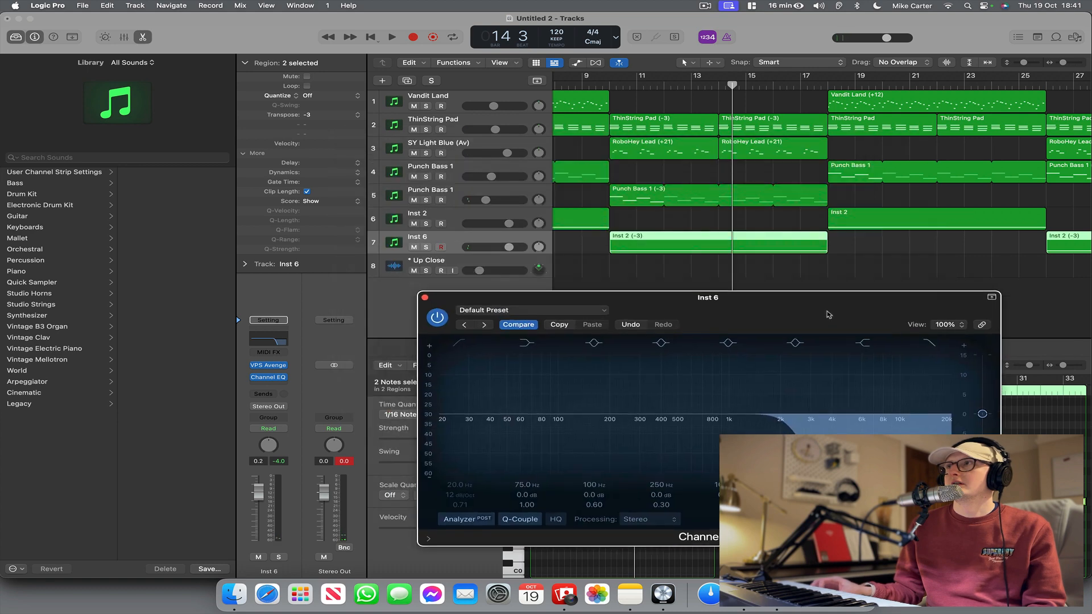
Raise the Inst 6 EQ's high-cut frequency while playing from bar 9, and close the EQ.
{"action": "left_click", "coordinate": [593, 85]}
{"action": "key", "text": "space"}
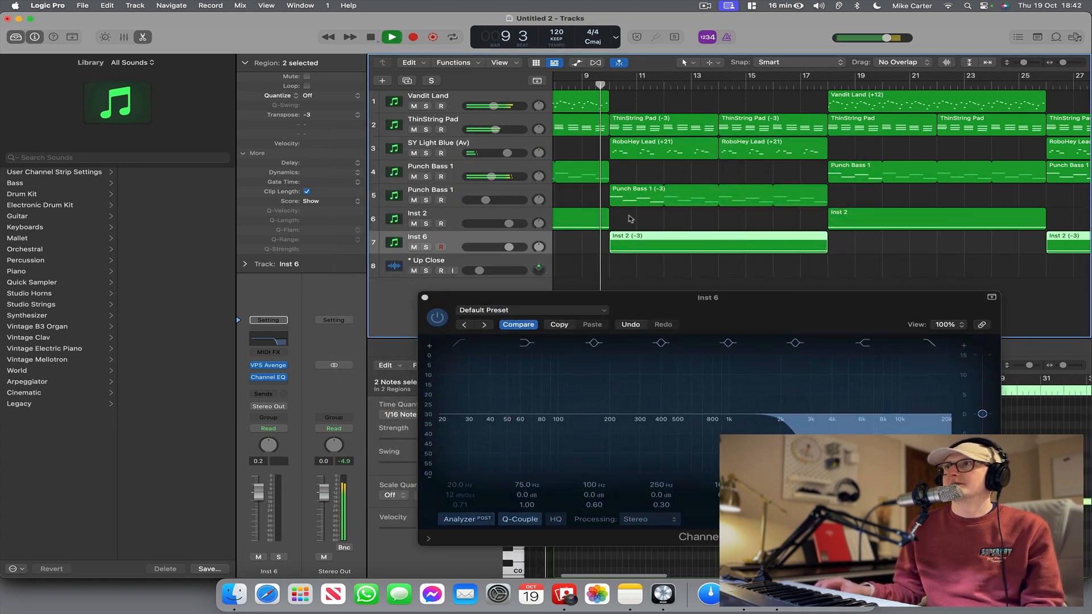
{"action": "left_click_drag", "start_coordinate": [786, 431], "coordinate": [815, 430]}
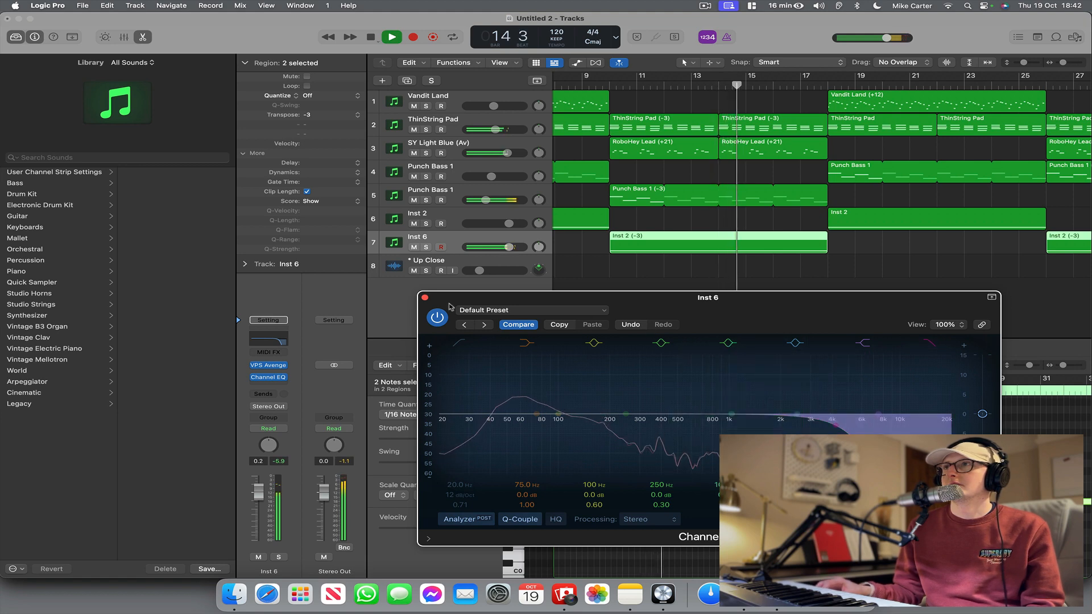
{"action": "left_click", "coordinate": [425, 298]}
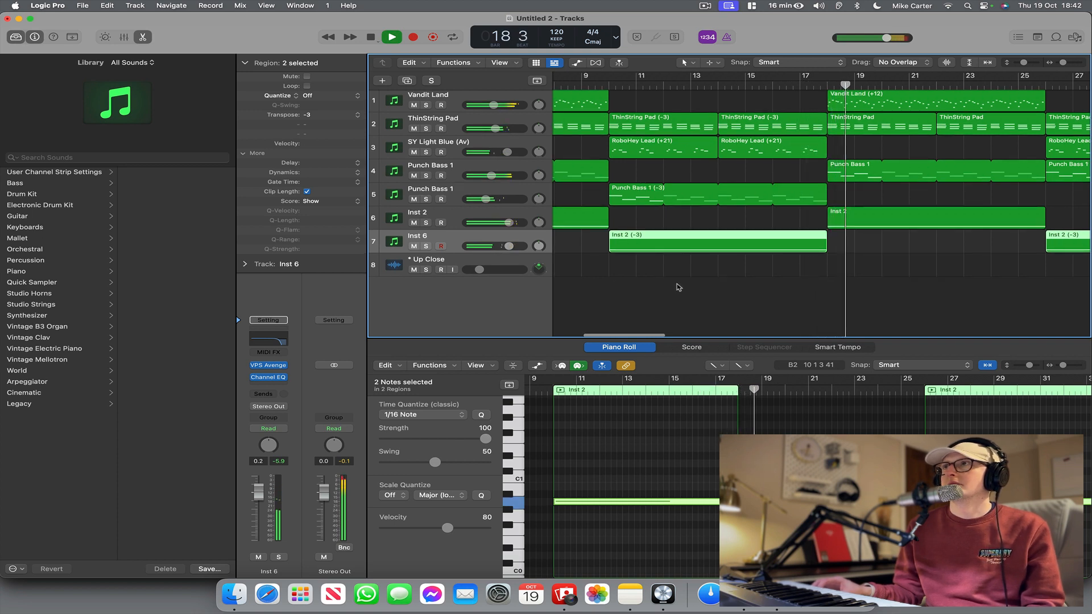
Stop playback in the following section and insert the CLA Epic effect after the Channel EQ on the Inst 6 track.
{"action": "scroll", "coordinate": [762, 282], "scroll_direction": "right", "scroll_amount": 3}
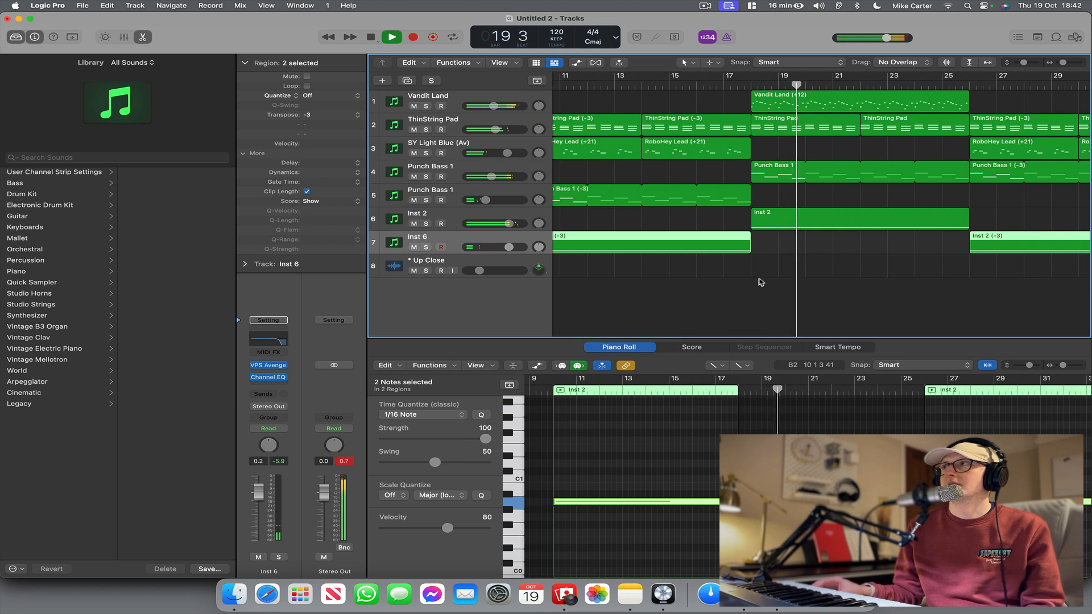
{"action": "scroll", "coordinate": [759, 283], "scroll_direction": "right", "scroll_amount": 5}
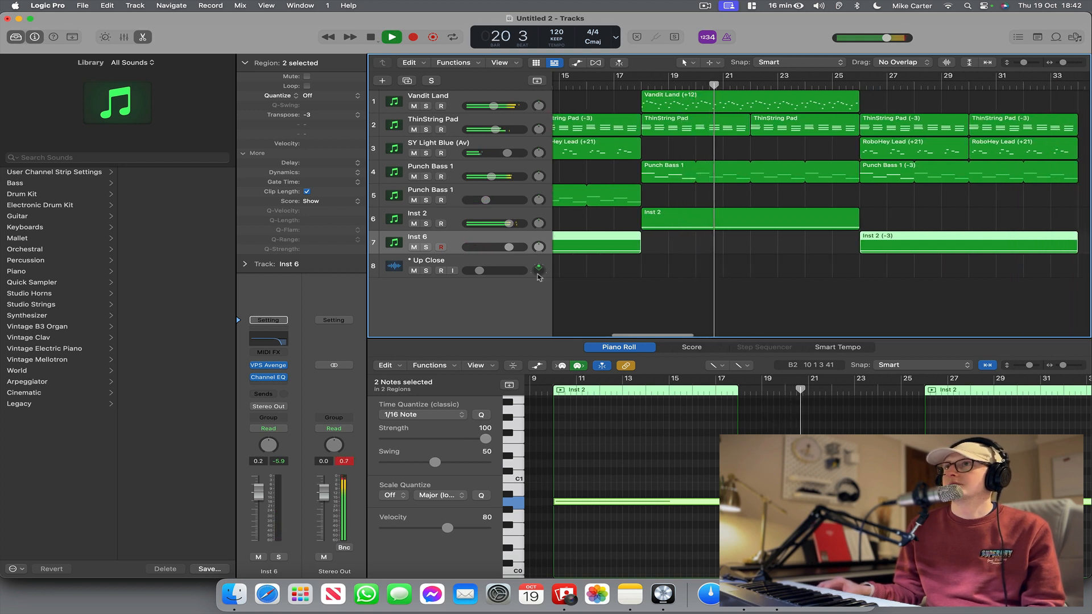
{"action": "key", "text": "space"}
{"action": "key", "text": "b"}
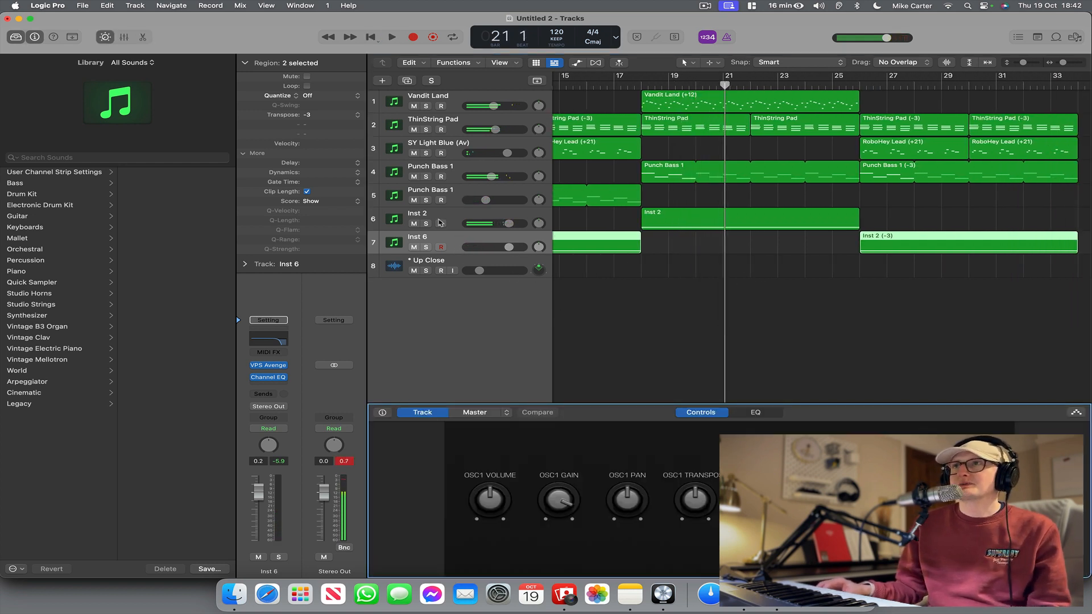
{"action": "left_click", "coordinate": [264, 385]}
{"action": "left_click", "coordinate": [225, 382]}
{"action": "left_click", "coordinate": [263, 385]}
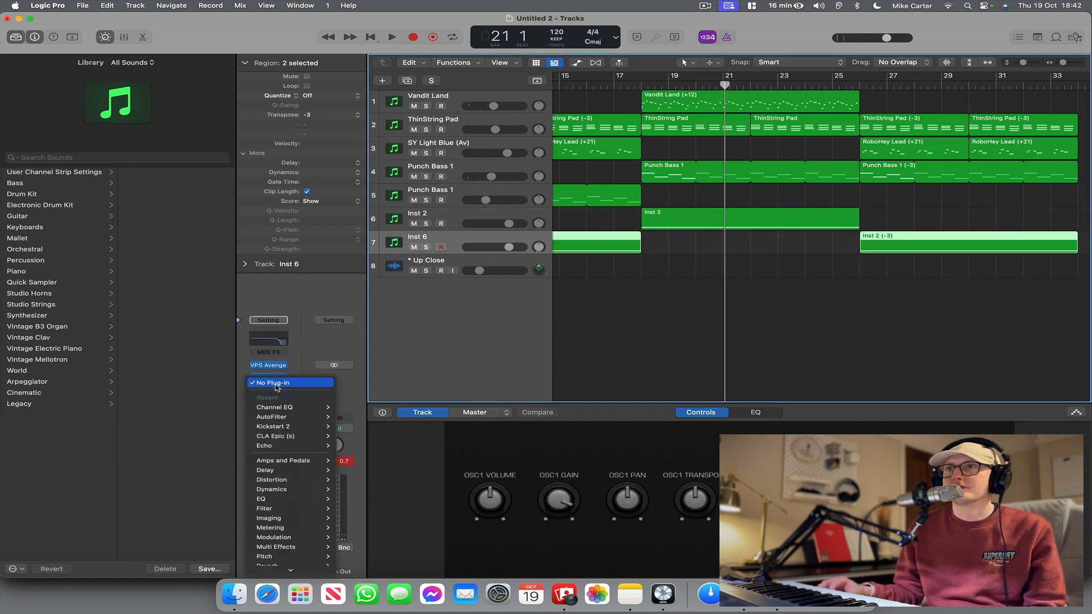
{"action": "left_click", "coordinate": [294, 436]}
Load the Snare Top preset in Inst 6's CLA Epic, audition it from bar 9, and close the plug-in.
{"action": "scroll", "coordinate": [844, 222], "scroll_direction": "left", "scroll_amount": 6}
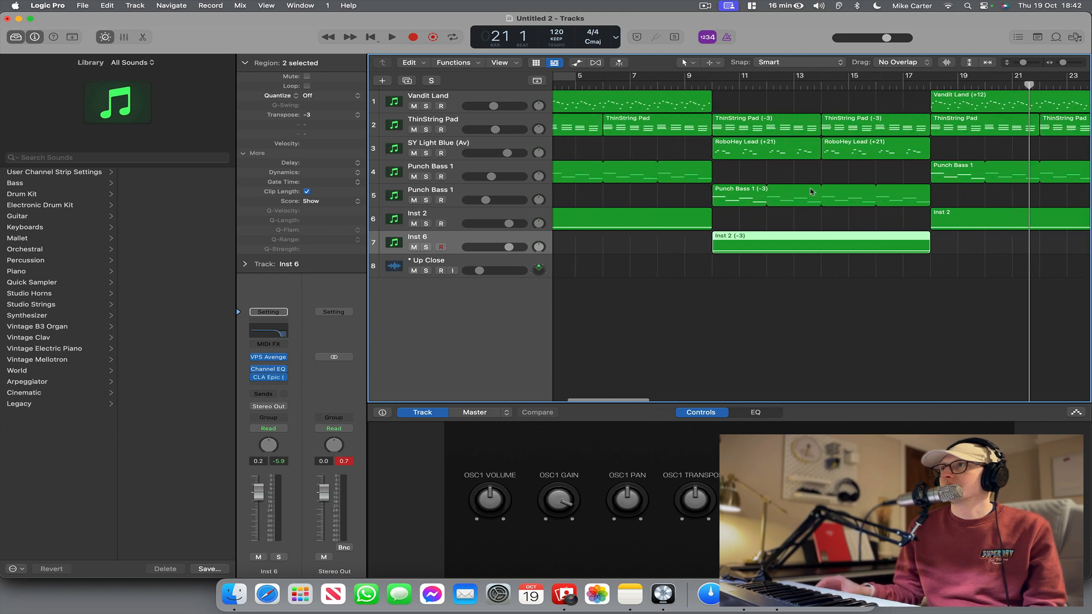
{"action": "left_click", "coordinate": [726, 84]}
{"action": "left_click", "coordinate": [276, 378]}
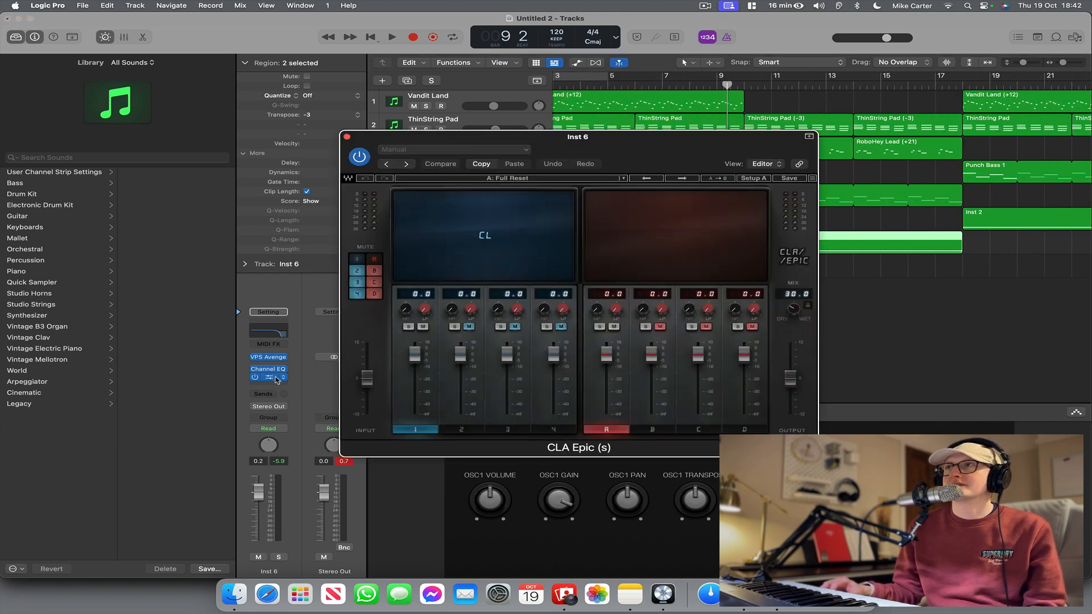
{"action": "left_click", "coordinate": [682, 178]}
{"action": "key", "text": "space"}
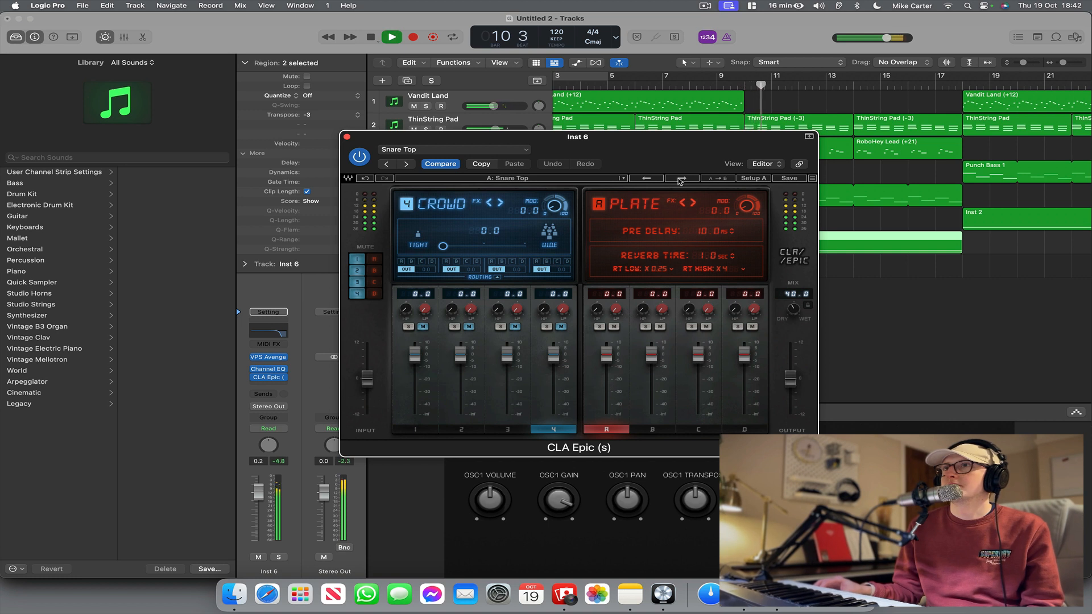
{"action": "left_click", "coordinate": [347, 137]}
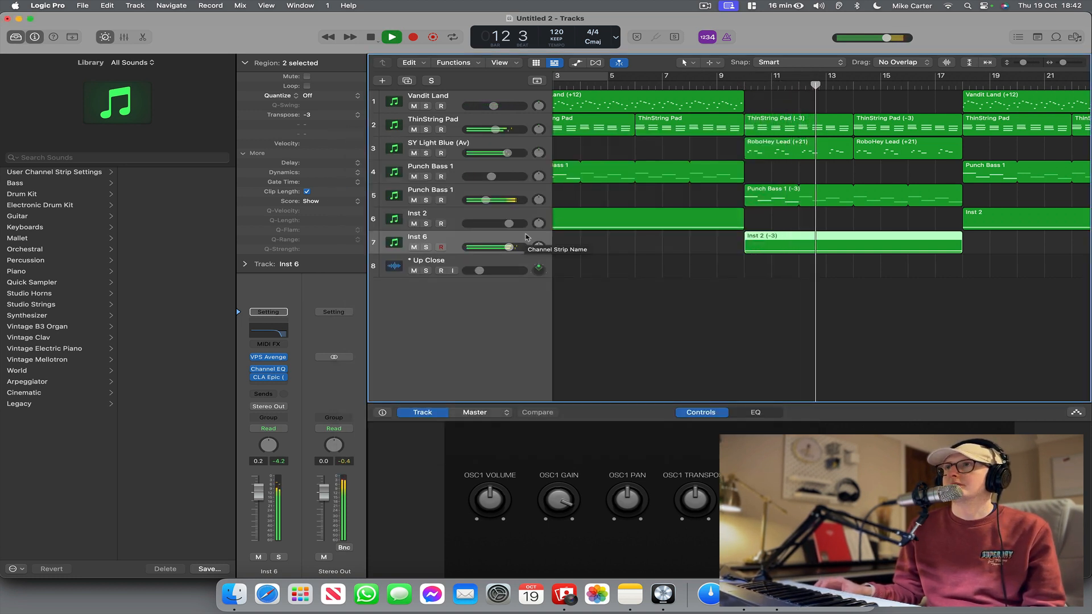
Select the SY Light Blue (Av) track, stop playback and insert a CLA Epic effect on it.
{"action": "left_click", "coordinate": [468, 149]}
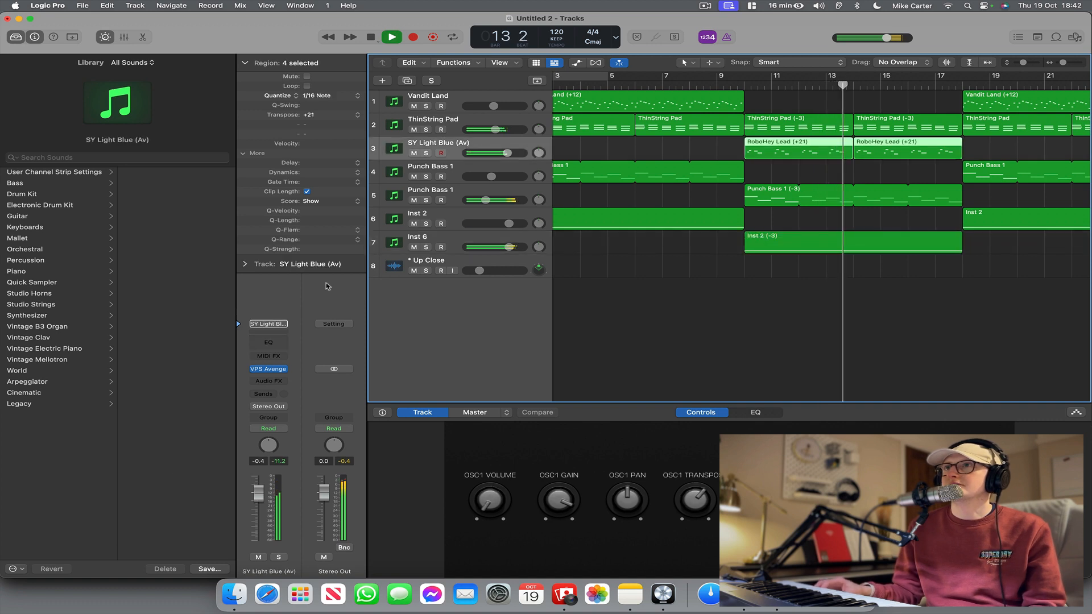
{"action": "key", "text": "space"}
{"action": "left_click", "coordinate": [268, 382]}
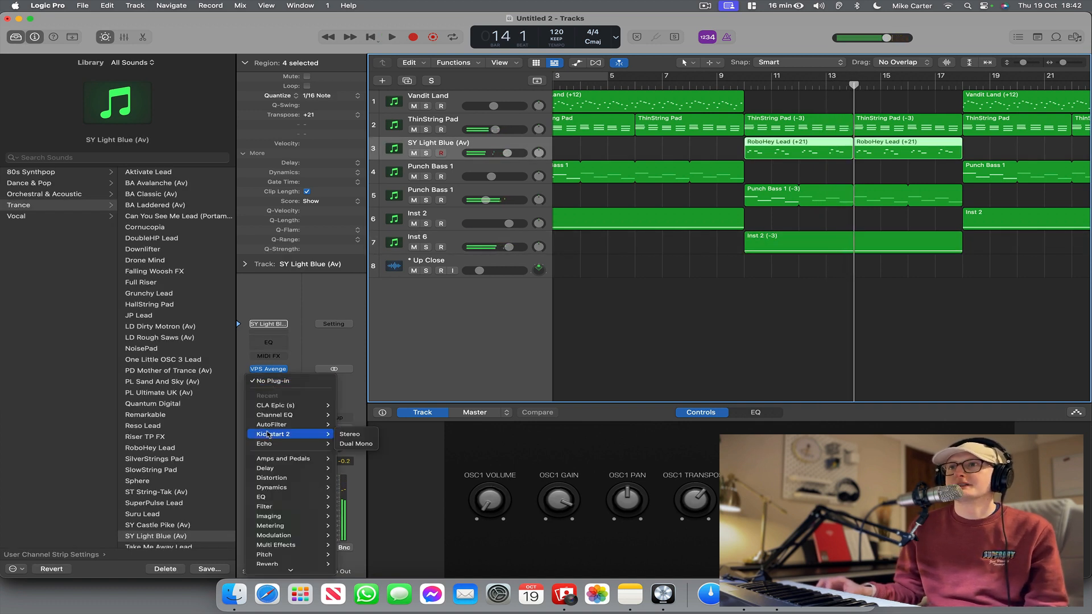
{"action": "mouse_move", "coordinate": [295, 405]}
{"action": "left_click", "coordinate": [350, 406]}
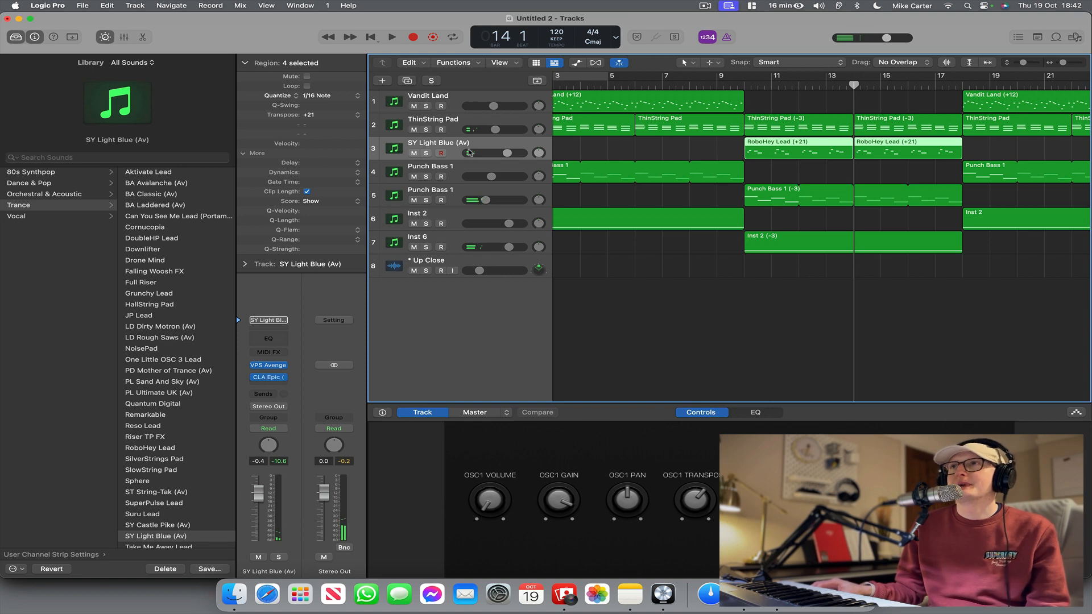
Load the sPPPace factory preset in the SY Light Blue track's CLA Epic and play the section from about bar 9.
{"action": "left_click", "coordinate": [269, 378]}
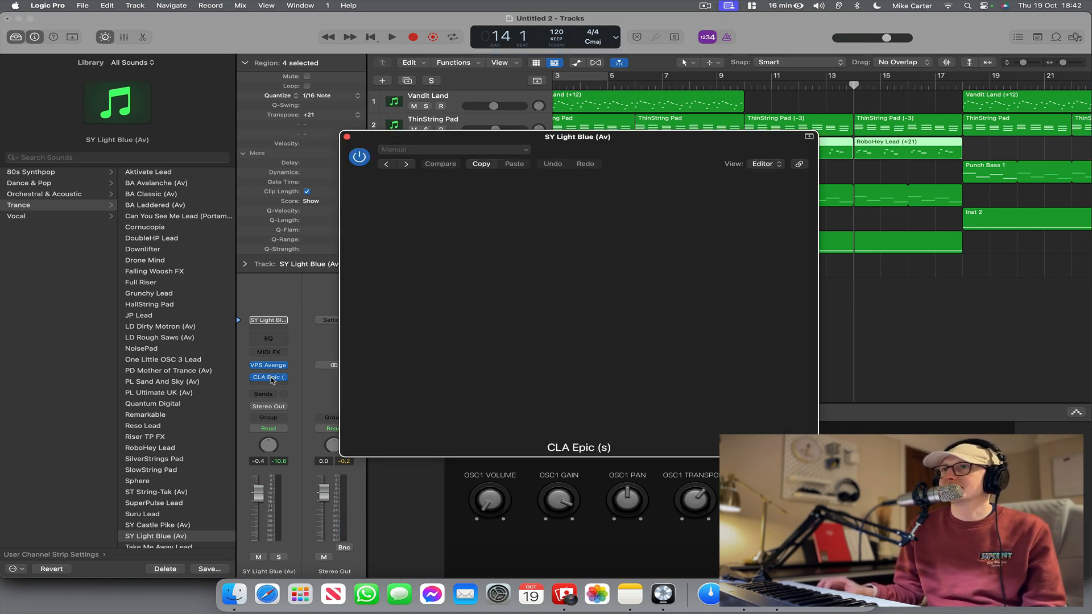
{"action": "left_click", "coordinate": [592, 183]}
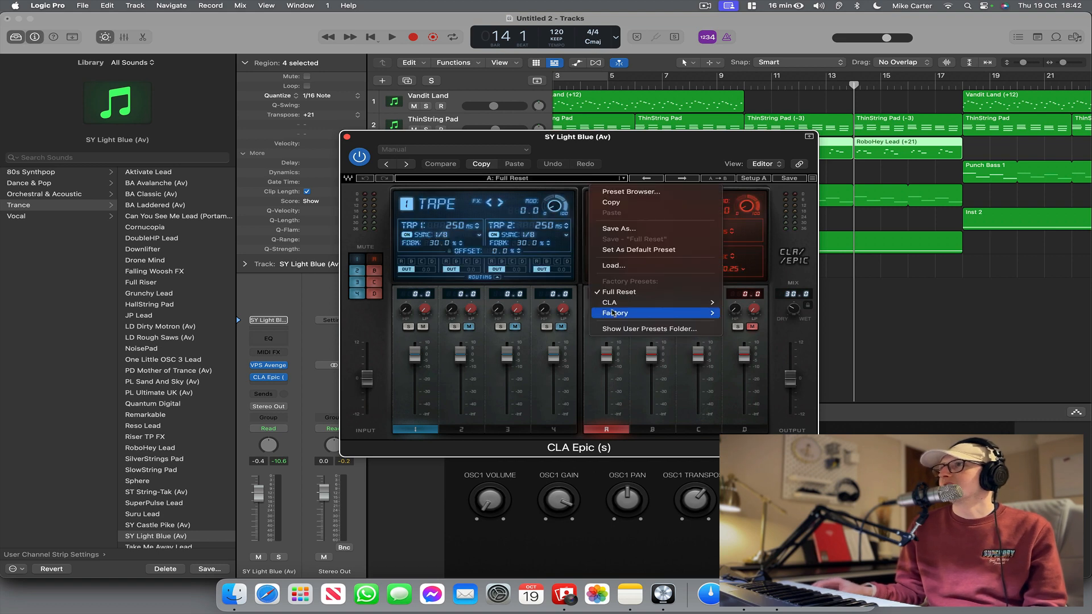
{"action": "mouse_move", "coordinate": [614, 312]}
{"action": "left_click", "coordinate": [744, 472]}
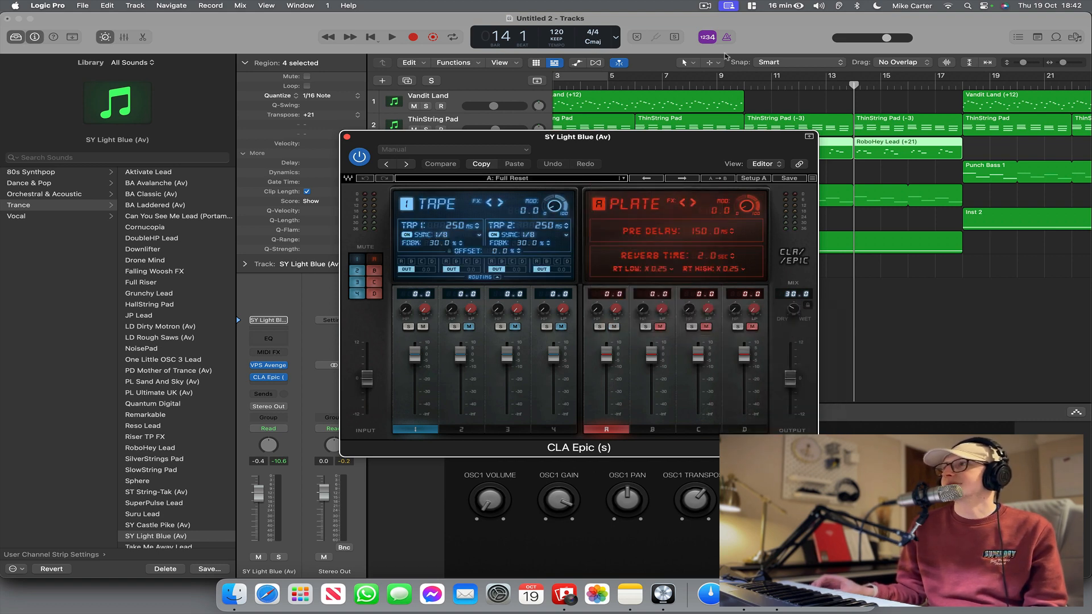
{"action": "double_click", "coordinate": [736, 92]}
{"action": "double_click", "coordinate": [736, 89]}
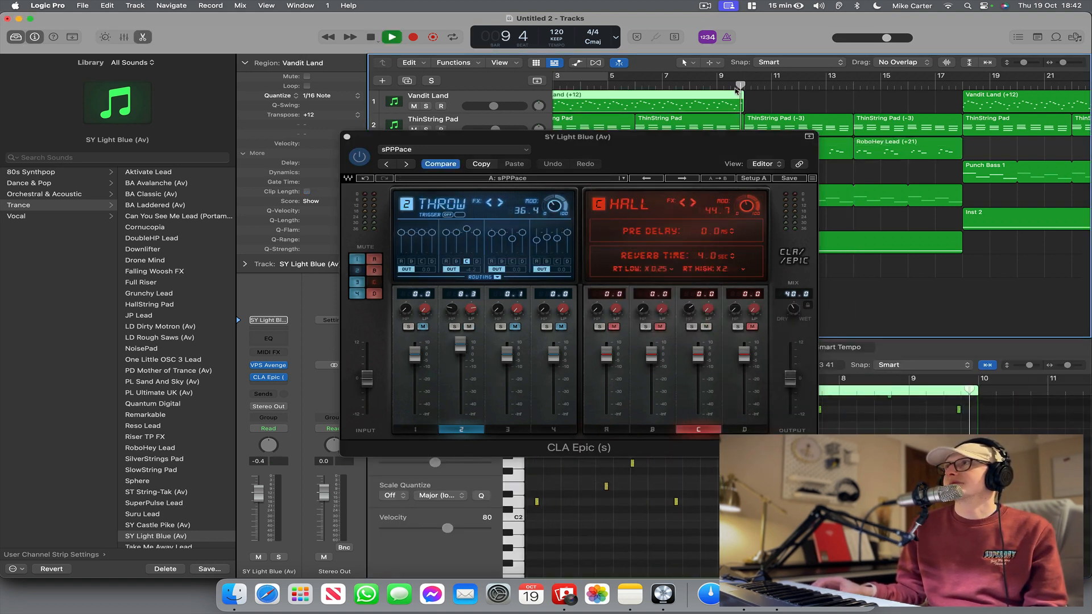
Close the CLA Epic plug-in and keep listening to the arrangement past bar 17.
{"action": "left_click", "coordinate": [347, 138]}
{"action": "left_click", "coordinate": [347, 138]}
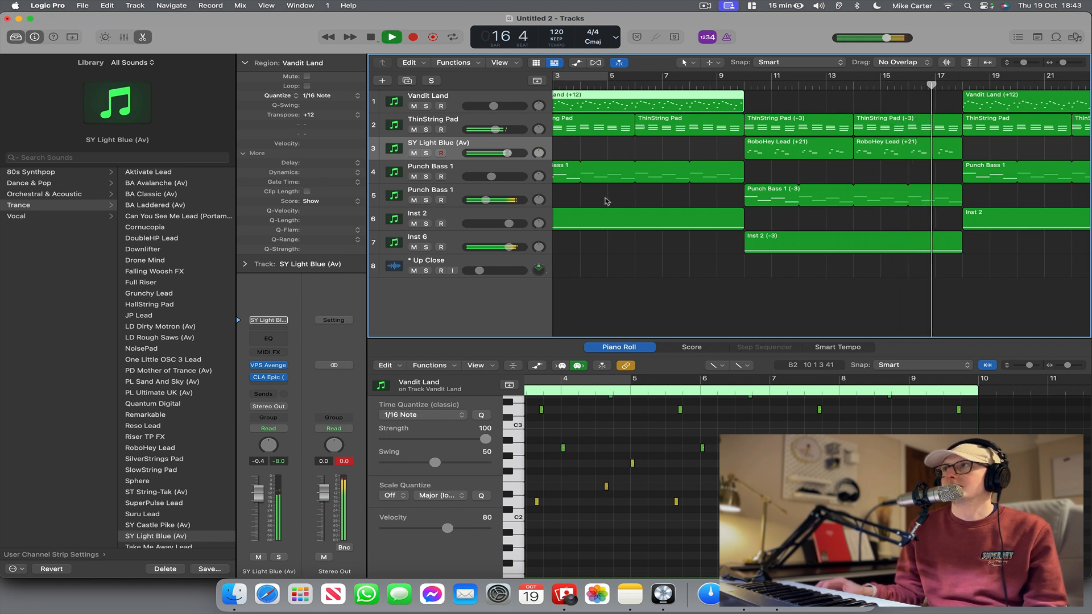
{"action": "scroll", "coordinate": [693, 193], "scroll_direction": "right", "scroll_amount": 5}
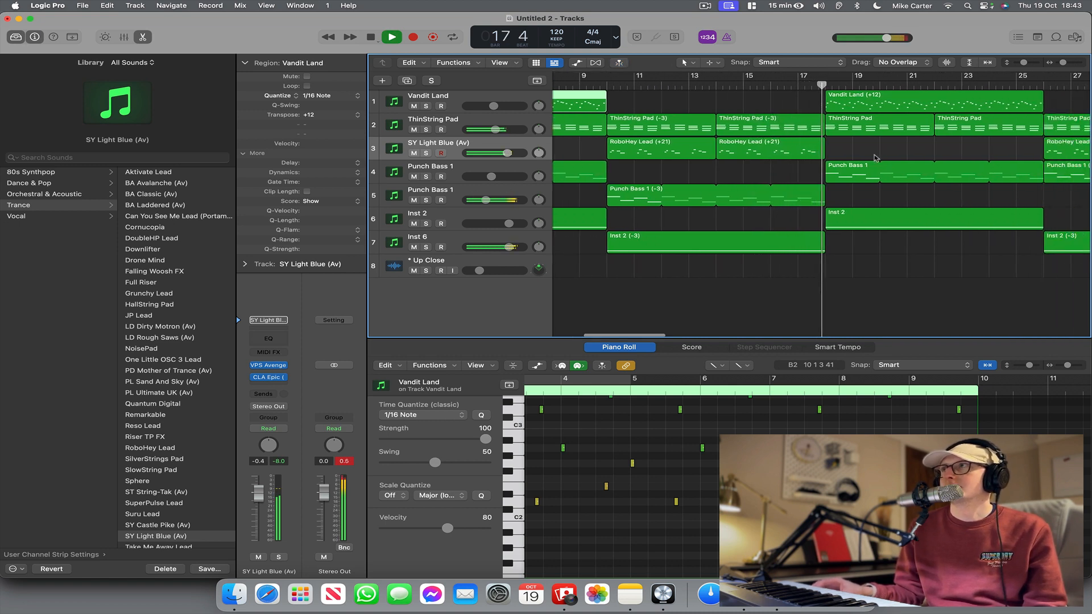
{"action": "left_click_drag", "start_coordinate": [1063, 62], "coordinate": [1060, 64]}
{"action": "scroll", "coordinate": [892, 140], "scroll_direction": "left", "scroll_amount": 5}
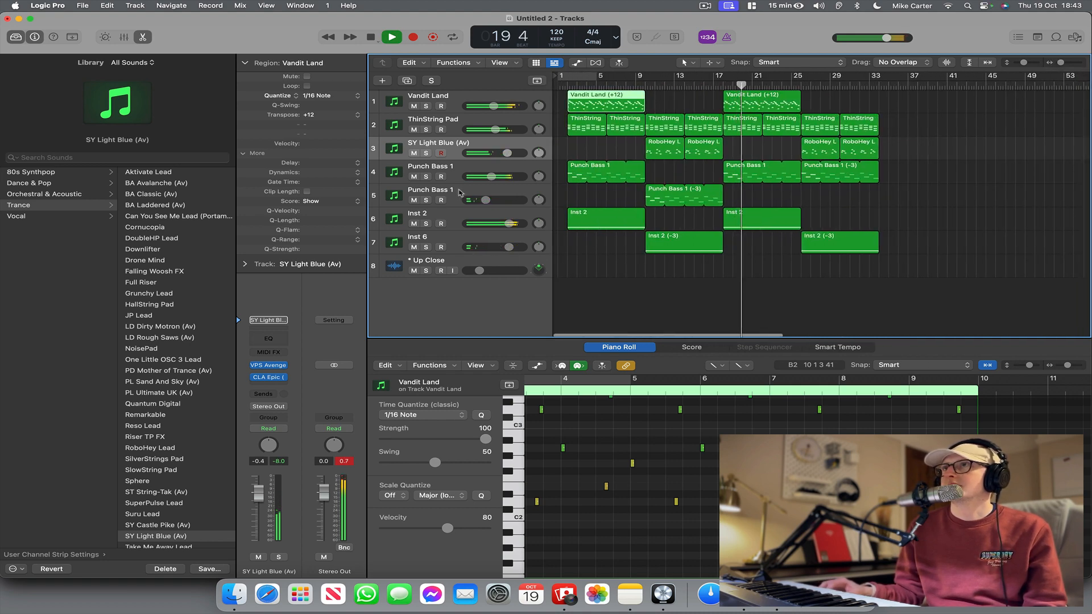
Duplicate the second Punch Bass 1 track and load the Riser TP FX preset from the Trance category on the new track.
{"action": "left_click", "coordinate": [402, 196]}
{"action": "key", "text": "super+d"}
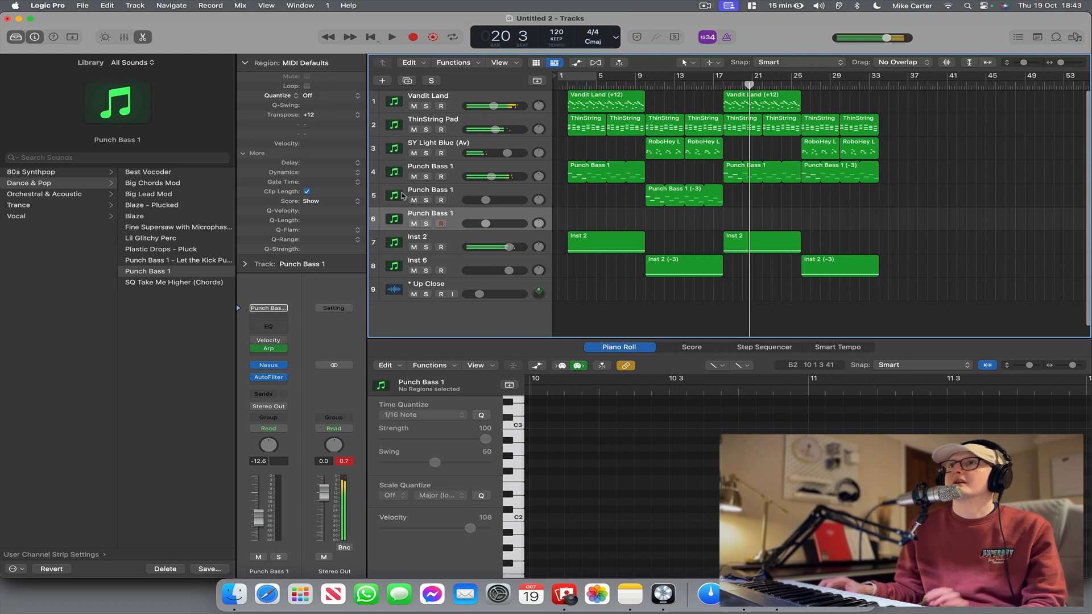
{"action": "left_click", "coordinate": [36, 174]}
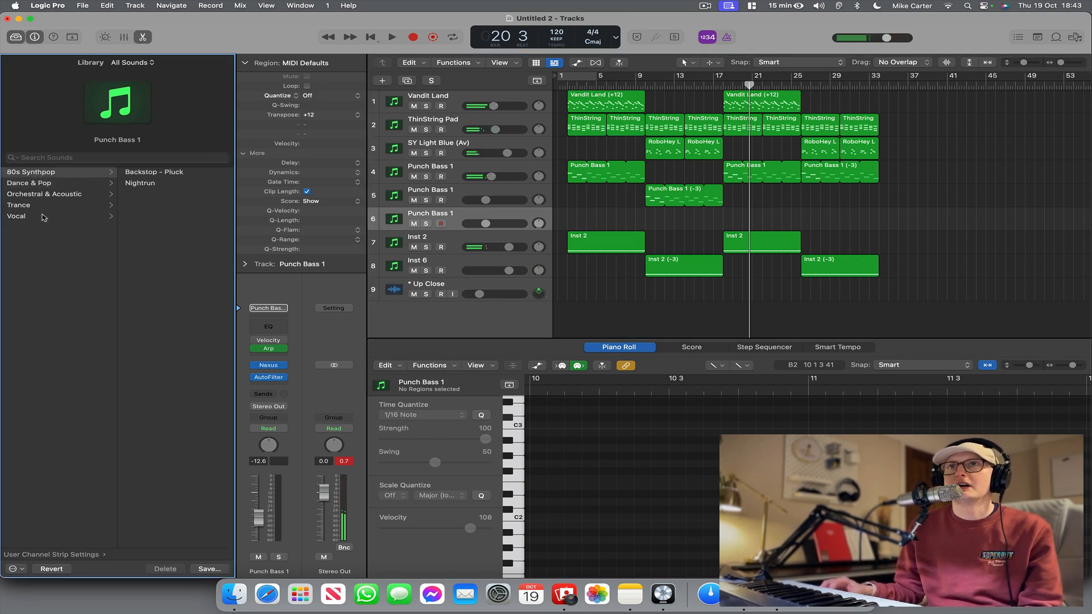
{"action": "left_click", "coordinate": [61, 193]}
{"action": "left_click", "coordinate": [61, 206]}
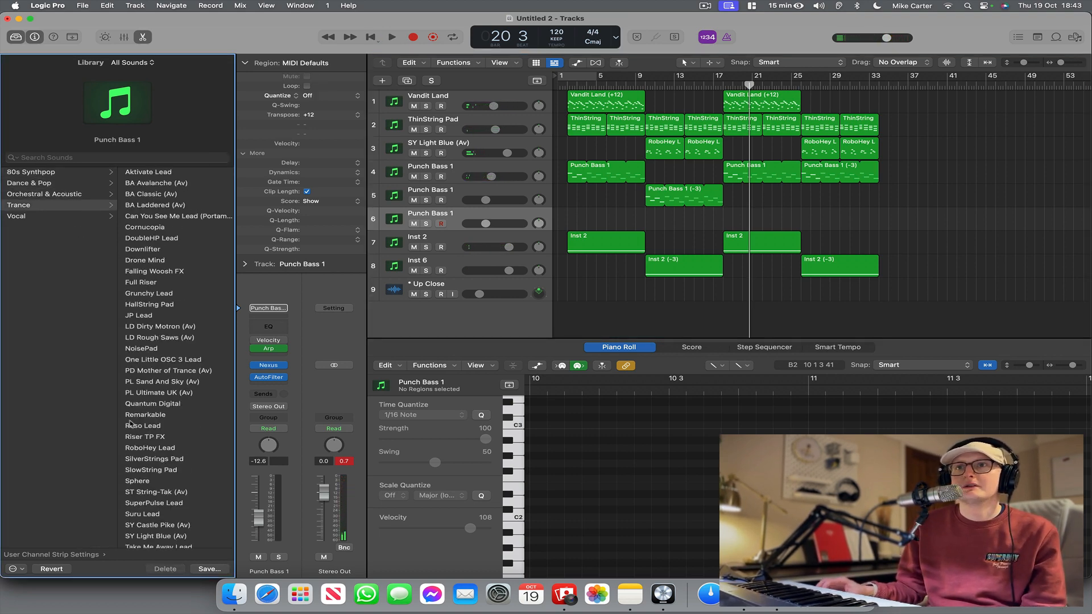
{"action": "left_click", "coordinate": [142, 437]}
{"action": "scroll", "coordinate": [168, 426], "scroll_direction": "right", "scroll_amount": 1}
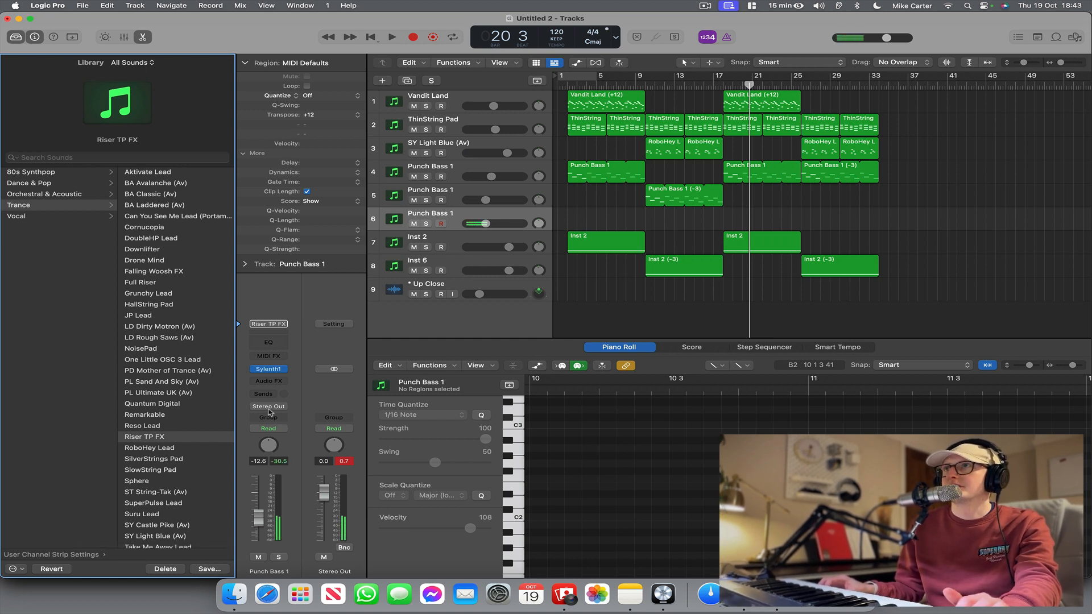
Record a sustained riser note on the new Riser TP FX track across the section change near bar 17.
{"action": "scroll", "coordinate": [421, 314], "scroll_direction": "down", "scroll_amount": 1}
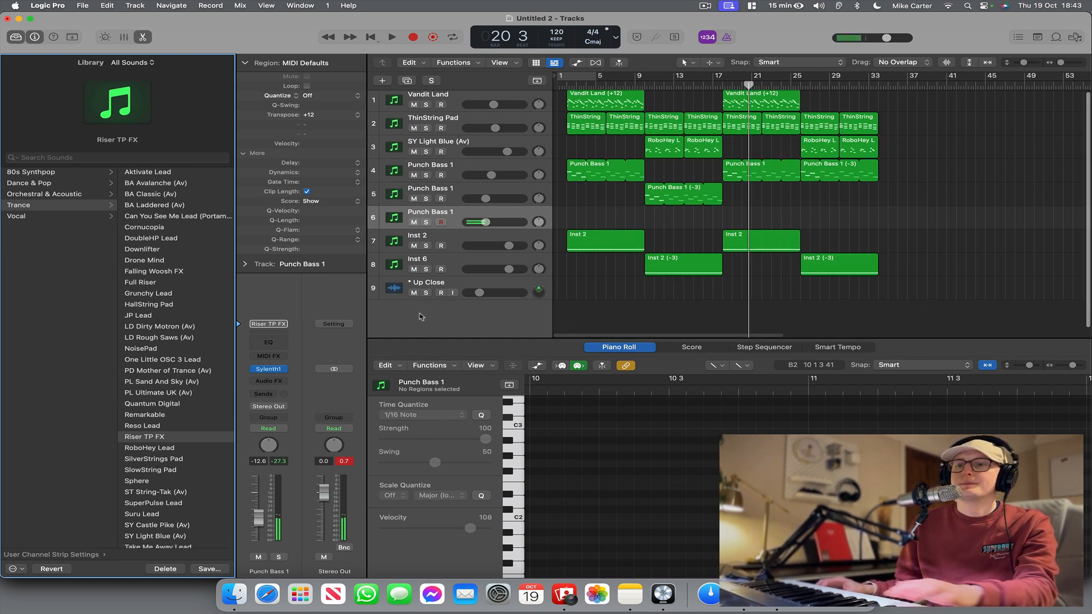
{"action": "scroll", "coordinate": [413, 319], "scroll_direction": "down", "scroll_amount": 2}
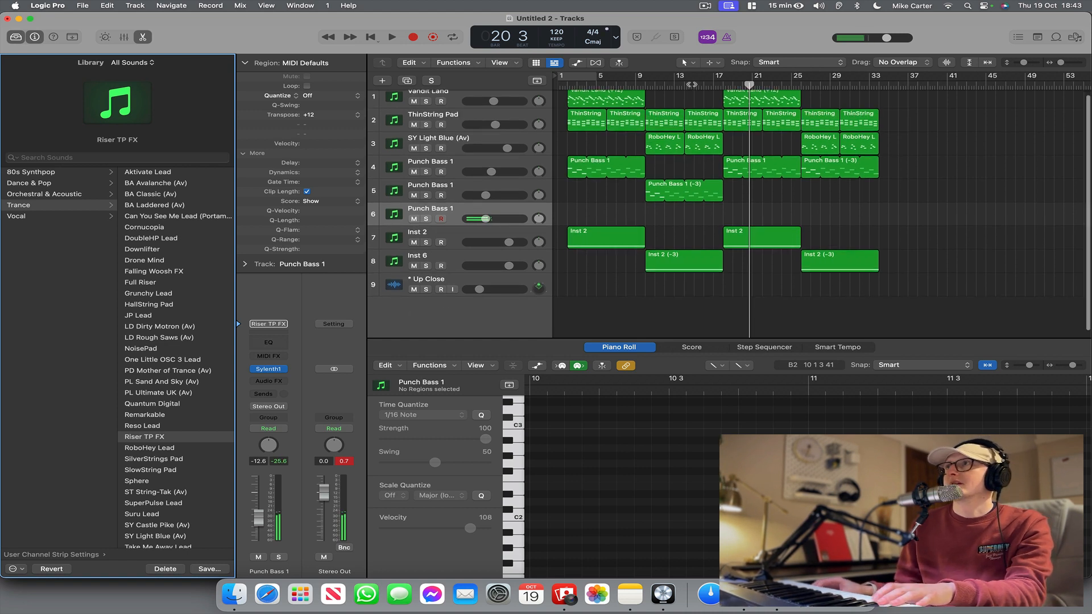
{"action": "left_click", "coordinate": [684, 81]}
{"action": "left_click", "coordinate": [413, 37]}
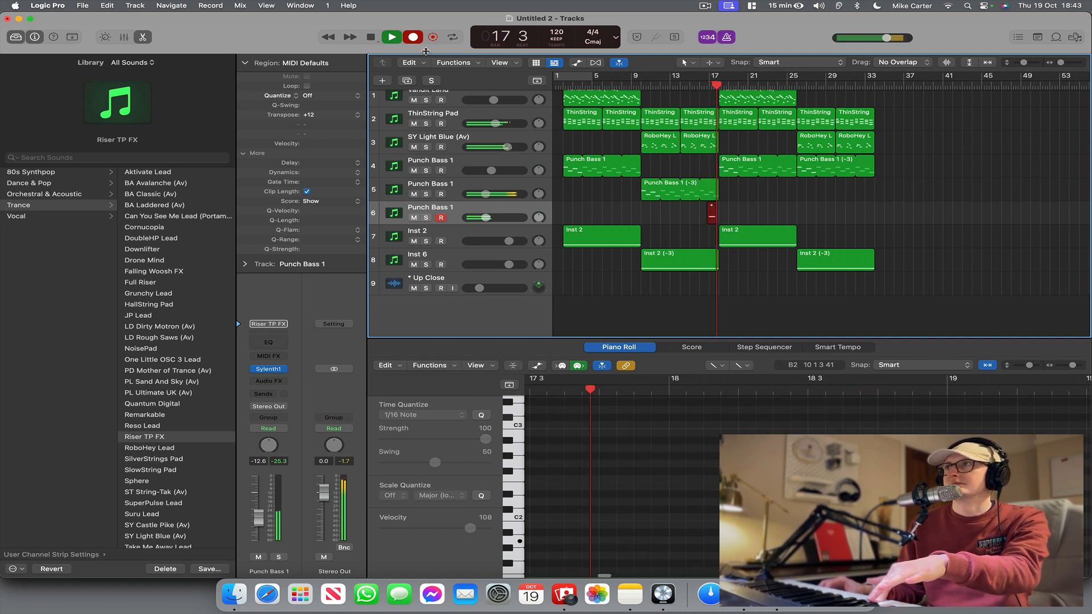
{"action": "key", "text": "space"}
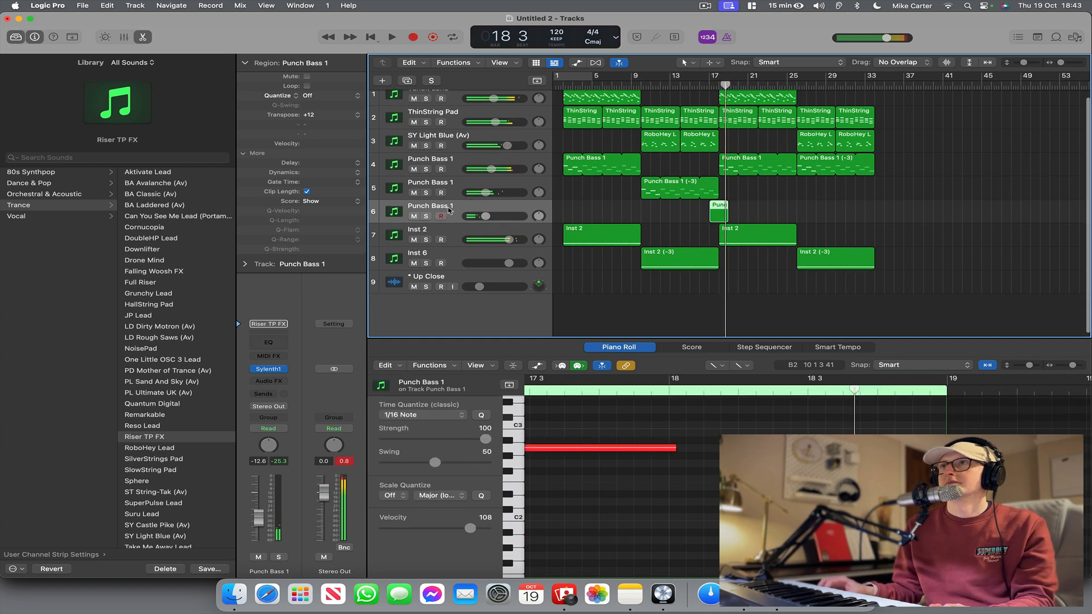
Rename the new riser track as Riser and quantize its recorded region to 1/4 Note.
{"action": "double_click", "coordinate": [430, 207]}
{"action": "type", "text": "Riser"}
{"action": "key", "text": "Return"}
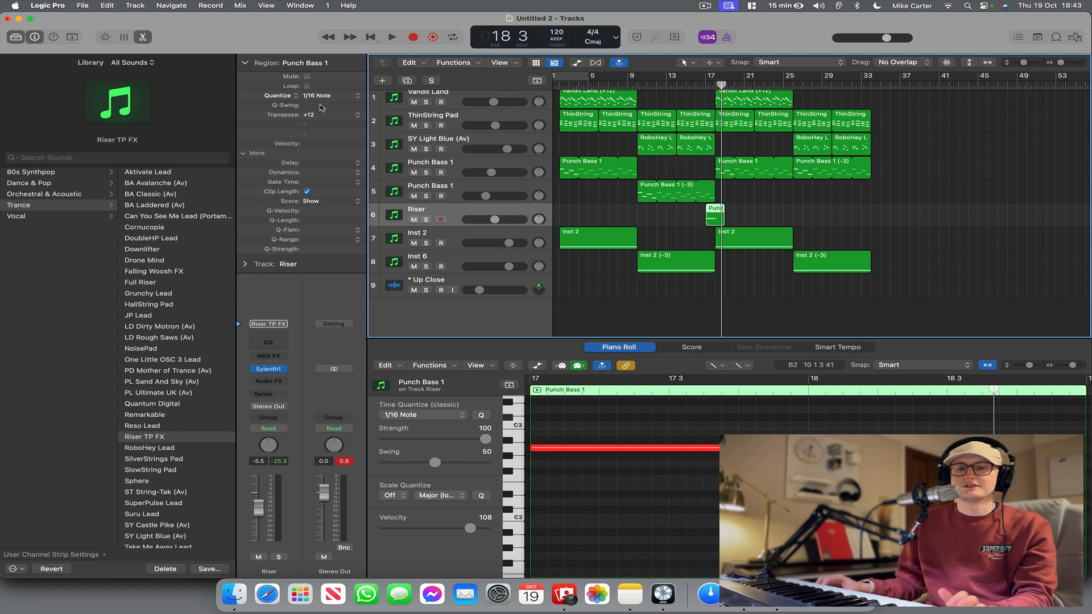
{"action": "left_click", "coordinate": [327, 101]}
{"action": "left_click", "coordinate": [327, 80]}
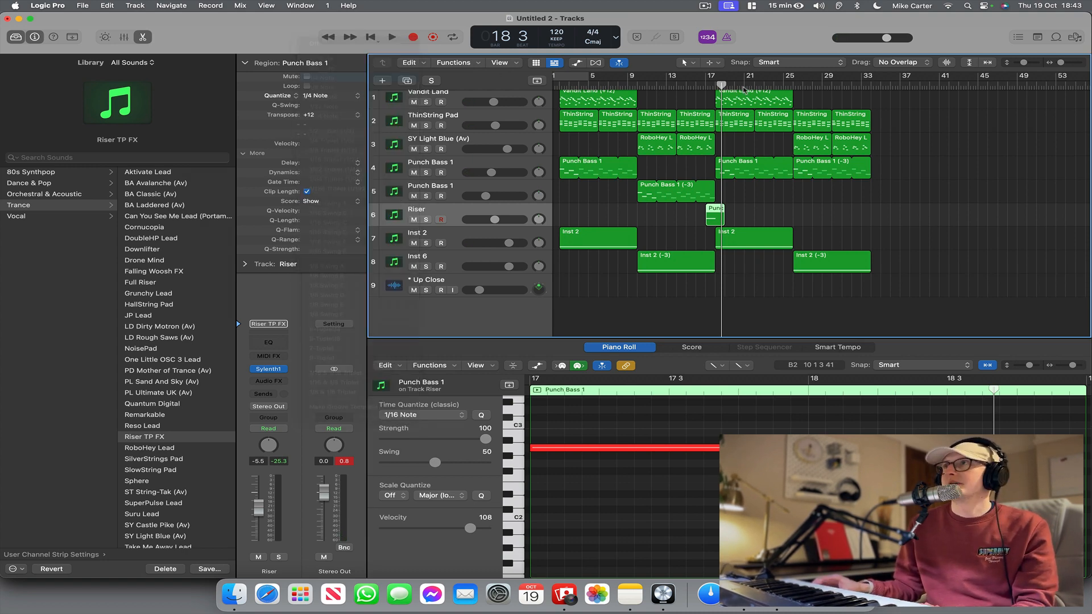
Play from about bar 17, raise the Riser track's volume to -1.1 dB and shorten the end of its region.
{"action": "left_click", "coordinate": [710, 84]}
{"action": "key", "text": "space"}
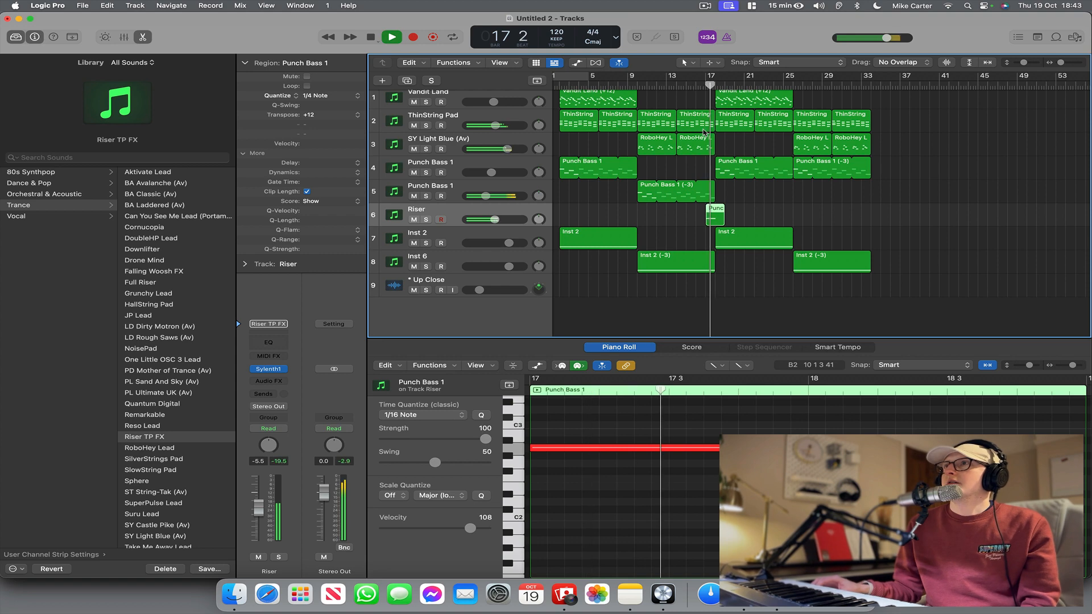
{"action": "left_click_drag", "start_coordinate": [495, 222], "coordinate": [506, 223]}
{"action": "scroll", "coordinate": [507, 224], "scroll_direction": "left", "scroll_amount": 1}
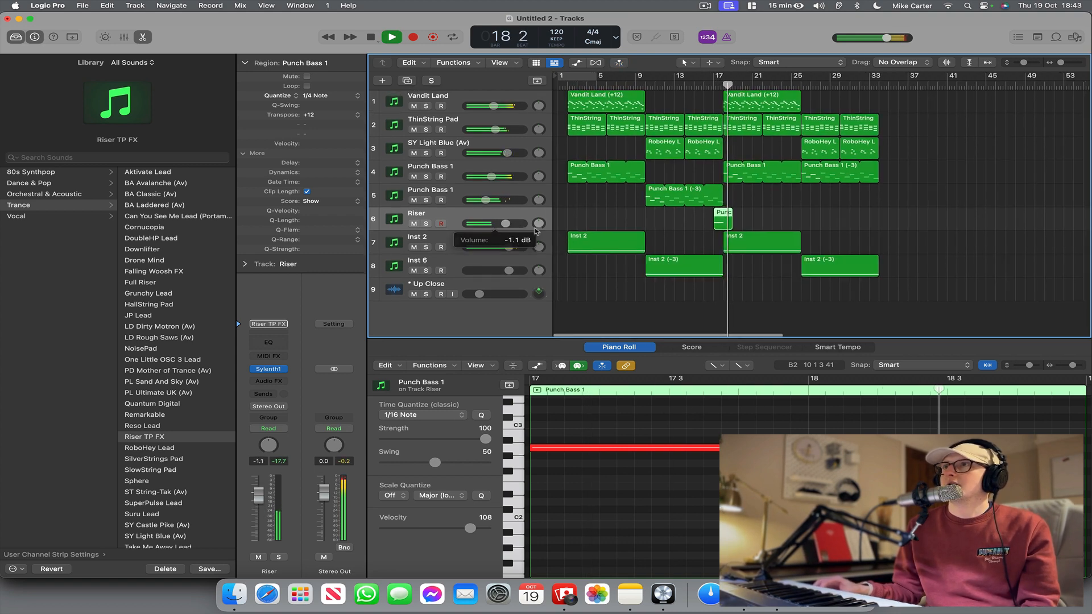
{"action": "left_click_drag", "start_coordinate": [727, 226], "coordinate": [722, 226]}
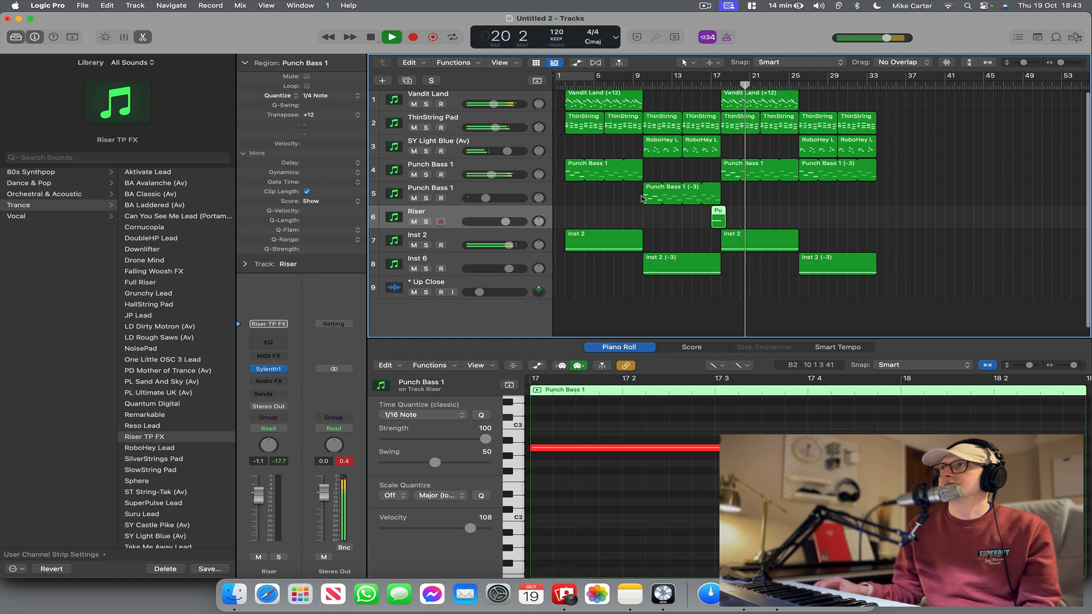
Duplicate the SY Light Blue (Av) track, load the Ultra Bright Grand preset from Orchestral & Acoustic on the copy, and stop playback.
{"action": "scroll", "coordinate": [456, 152], "scroll_direction": "left", "scroll_amount": 1}
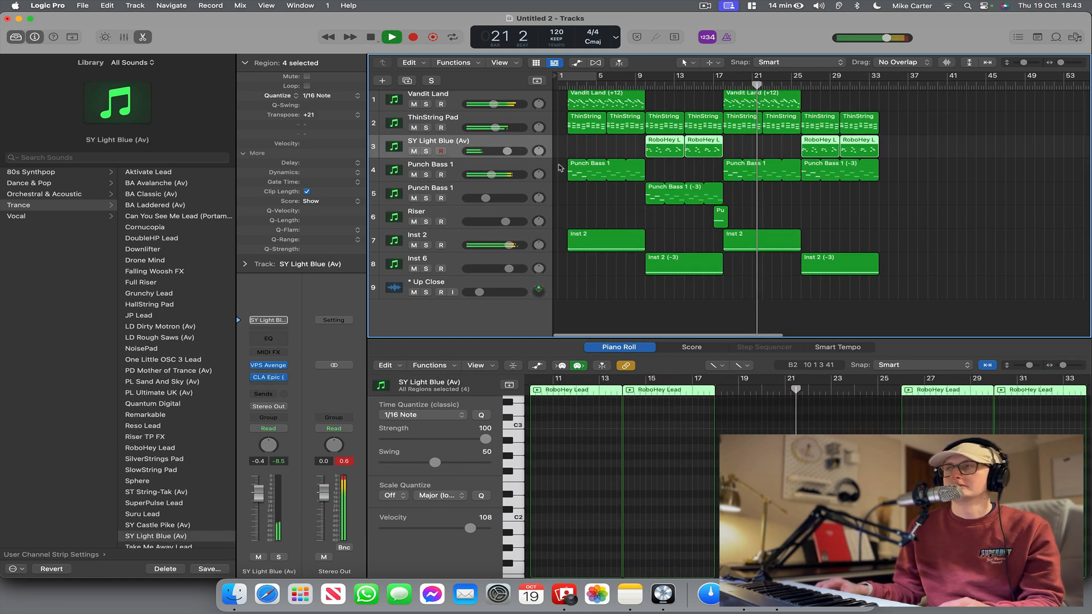
{"action": "key", "text": "super+d"}
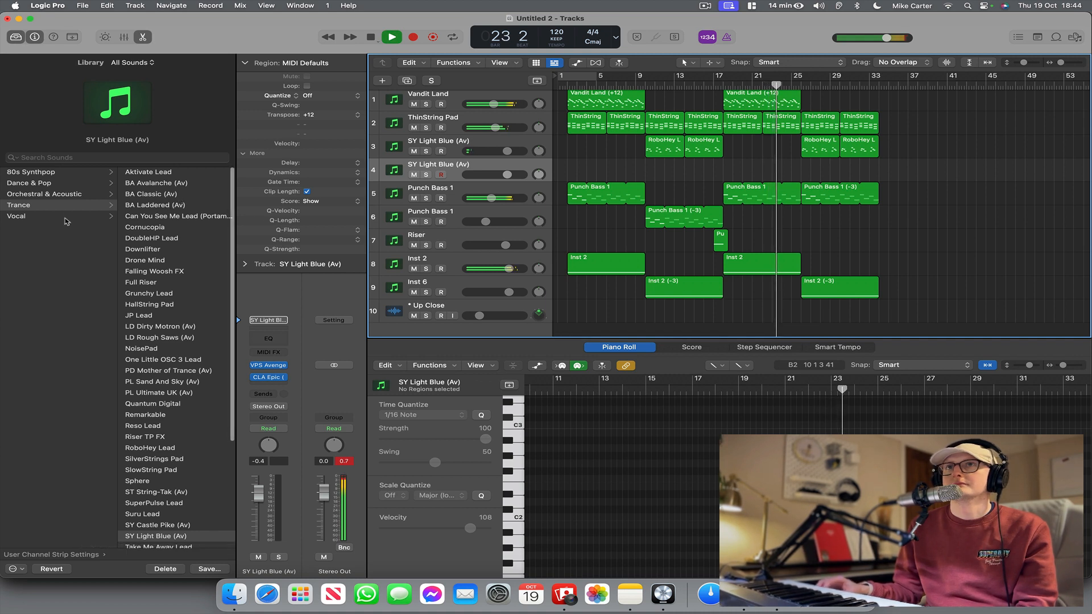
{"action": "left_click", "coordinate": [72, 194]}
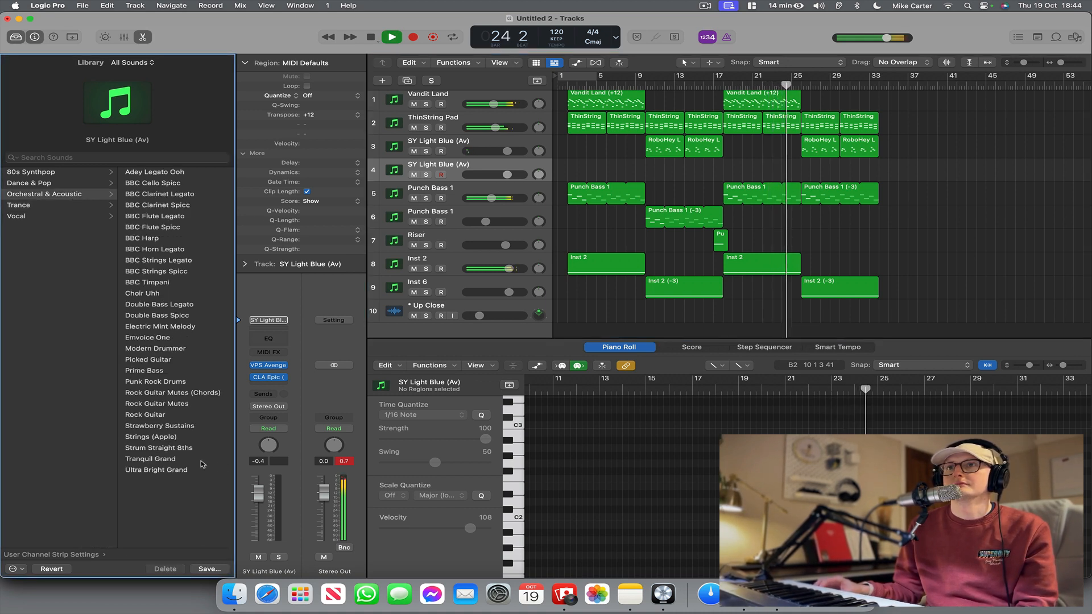
{"action": "left_click", "coordinate": [212, 470]}
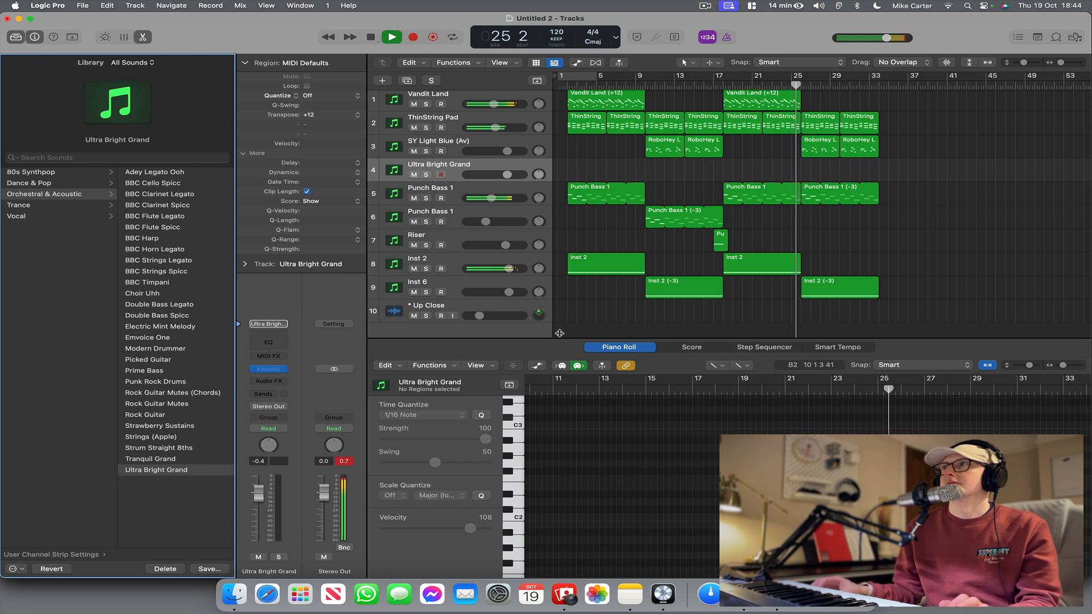
{"action": "scroll", "coordinate": [837, 299], "scroll_direction": "down", "scroll_amount": 1}
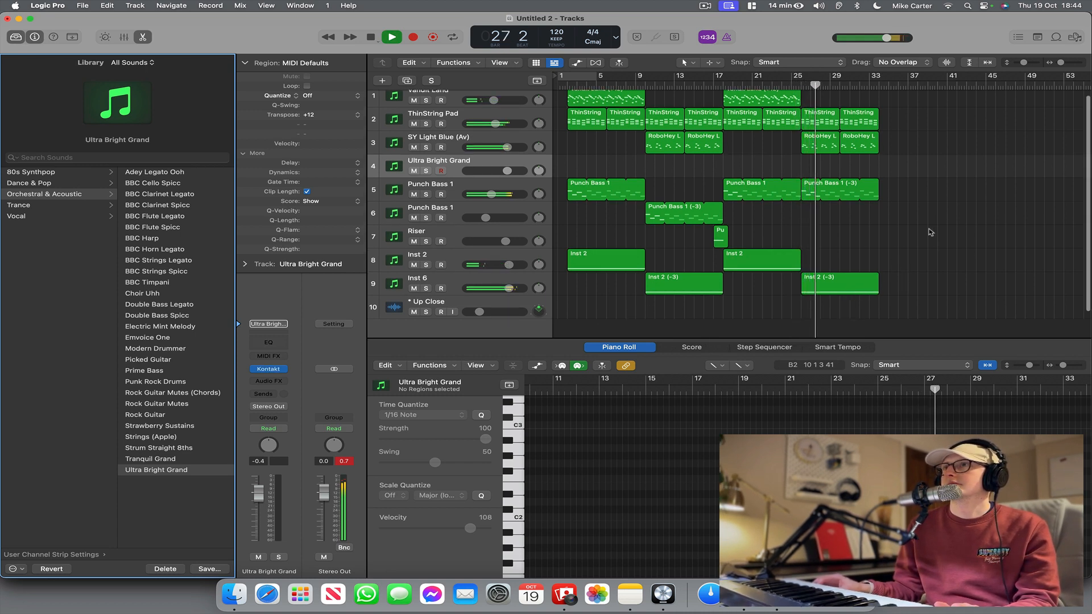
{"action": "key", "text": "space"}
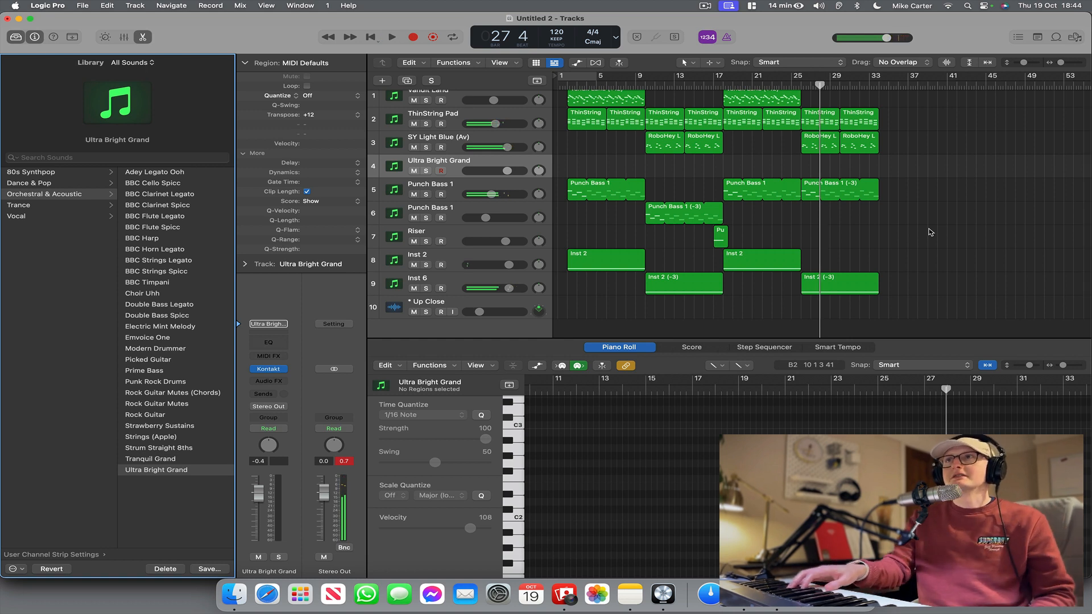
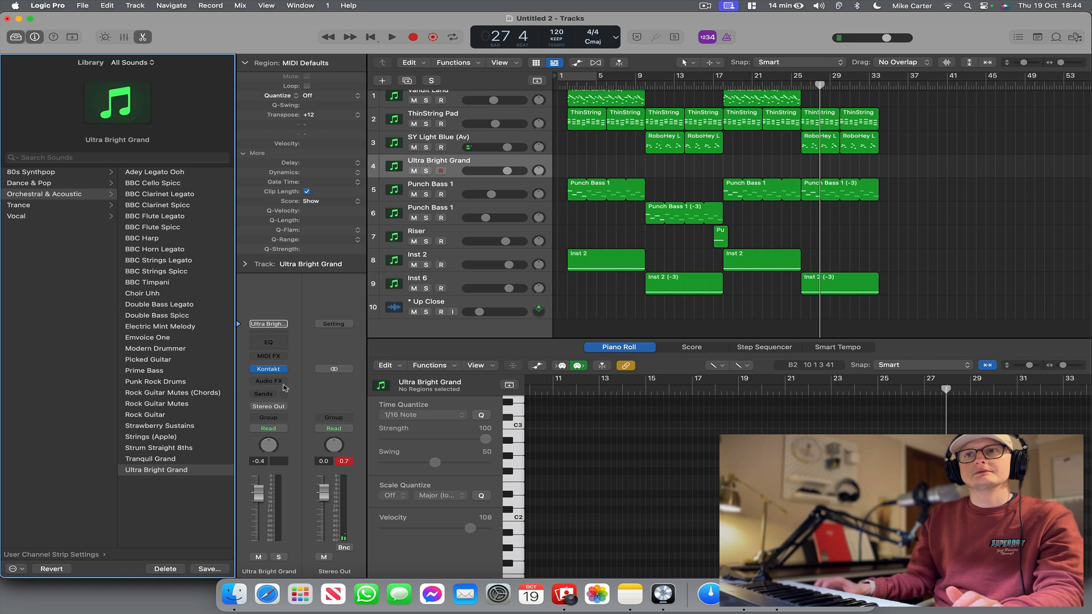
Audition the Tranquil Grand preset on the piano track and return to Ultra Bright Grand.
{"action": "left_click", "coordinate": [188, 458]}
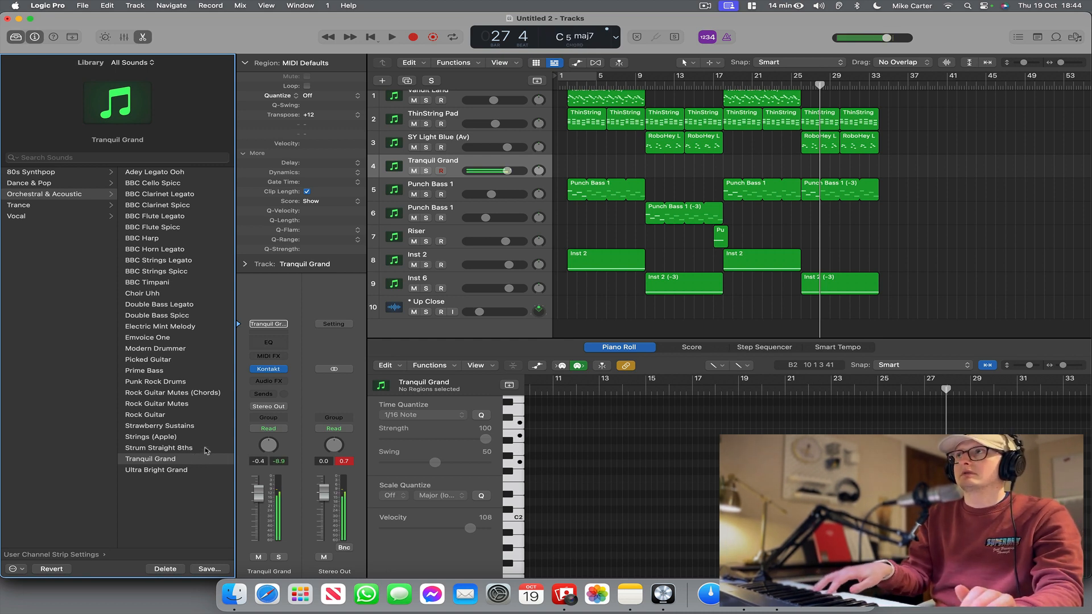
{"action": "left_click", "coordinate": [158, 471]}
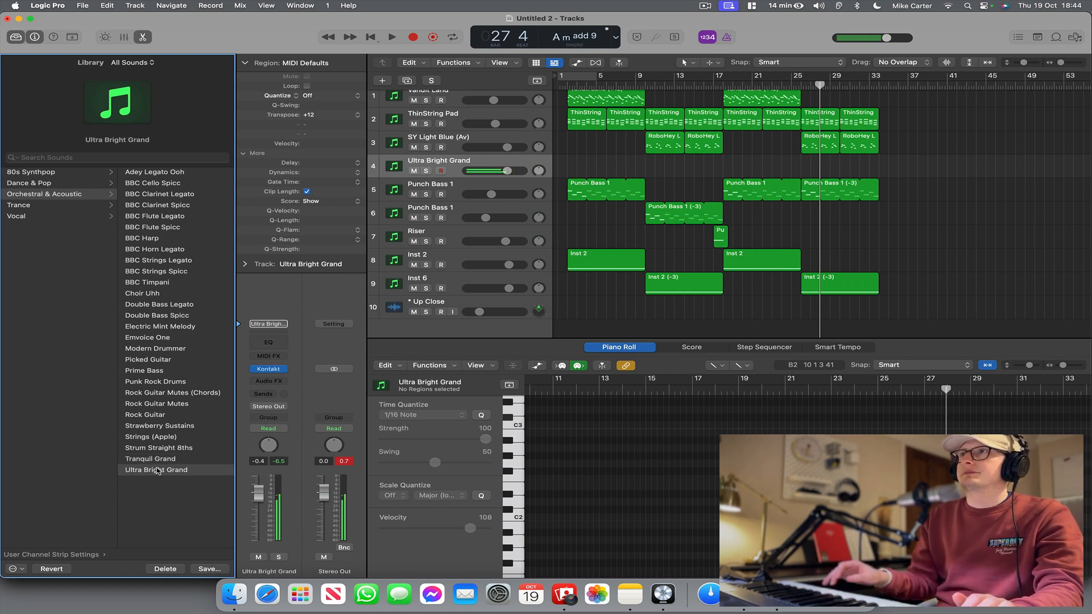
Record a piano part on the Ultra Bright Grand track from bar 10 to about bar 14 and select the new region.
{"action": "left_click", "coordinate": [637, 85]}
{"action": "key", "text": "space"}
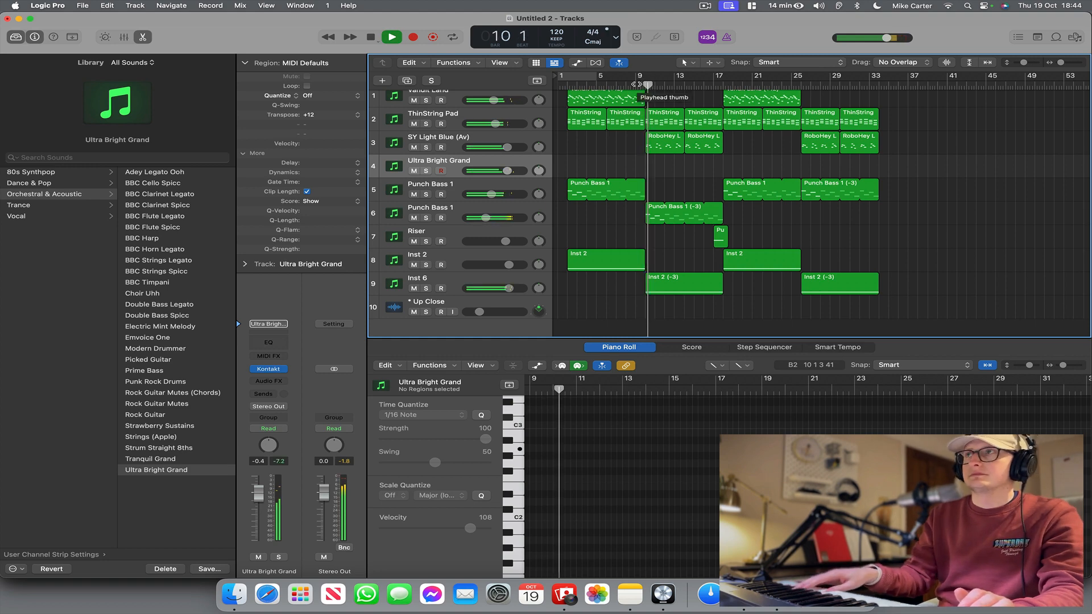
{"action": "key", "text": "space"}
{"action": "scroll", "coordinate": [637, 171], "scroll_direction": "up", "scroll_amount": 1}
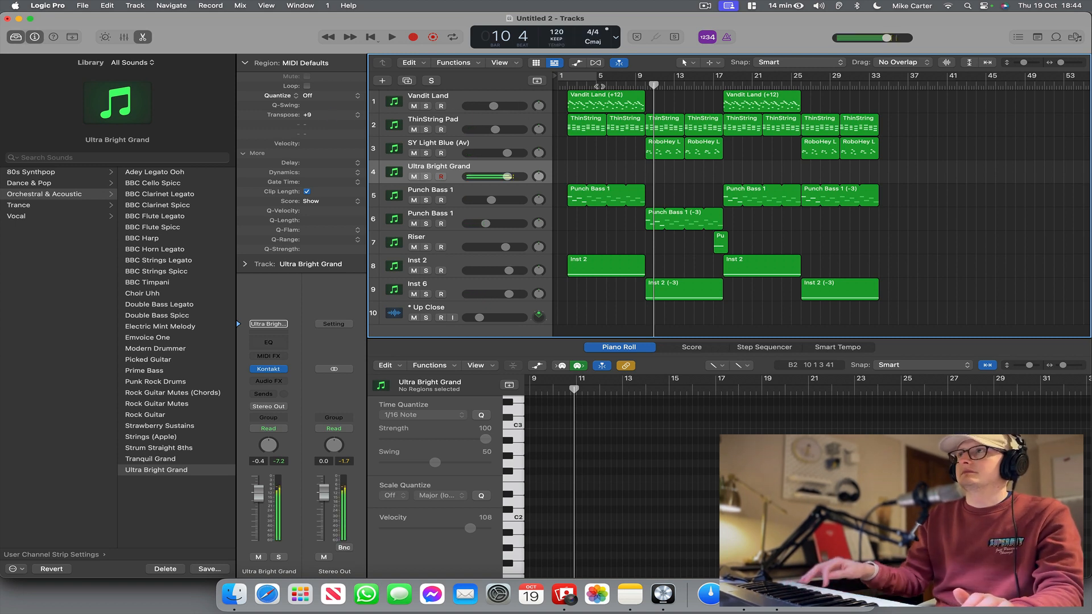
{"action": "left_click", "coordinate": [413, 37]}
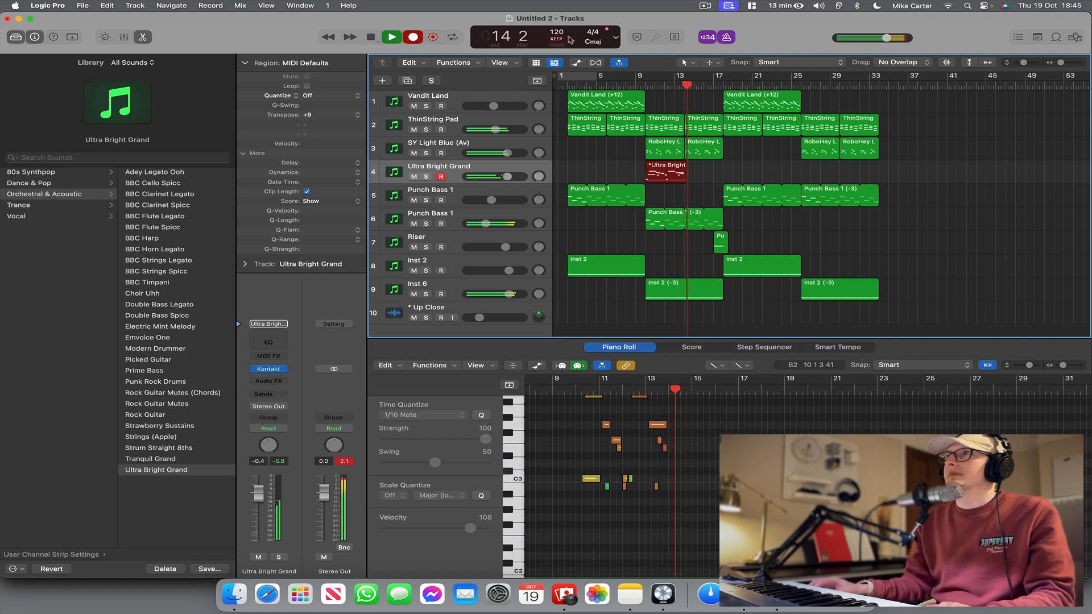
{"action": "key", "text": "space"}
{"action": "left_click", "coordinate": [695, 174]}
{"action": "left_click", "coordinate": [659, 169]}
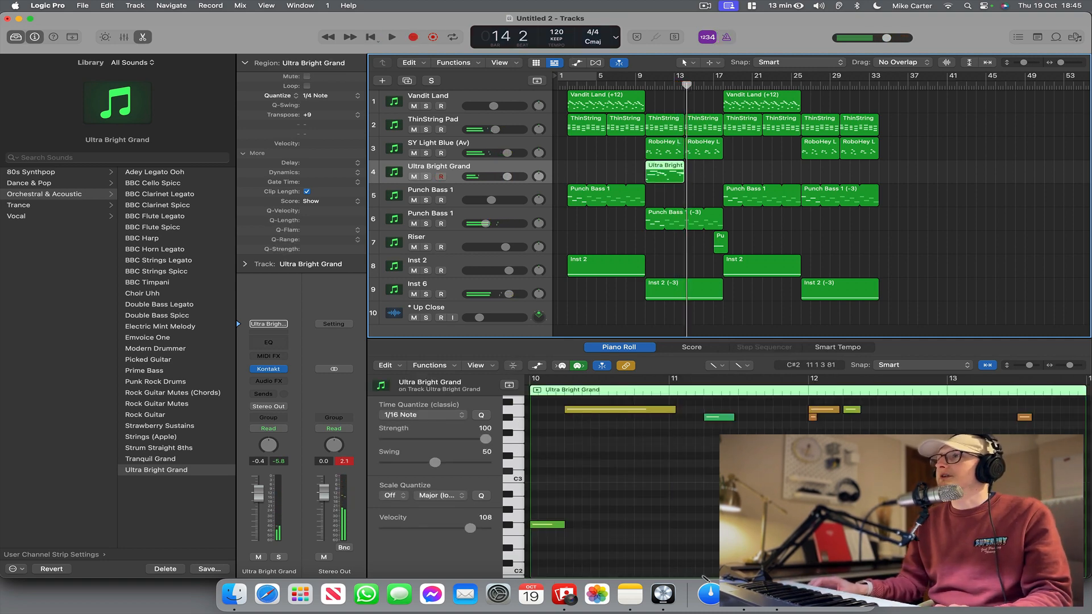
Solo the Ultra Bright Grand track and play its new region from bar 10.
{"action": "key", "text": "shift+space"}
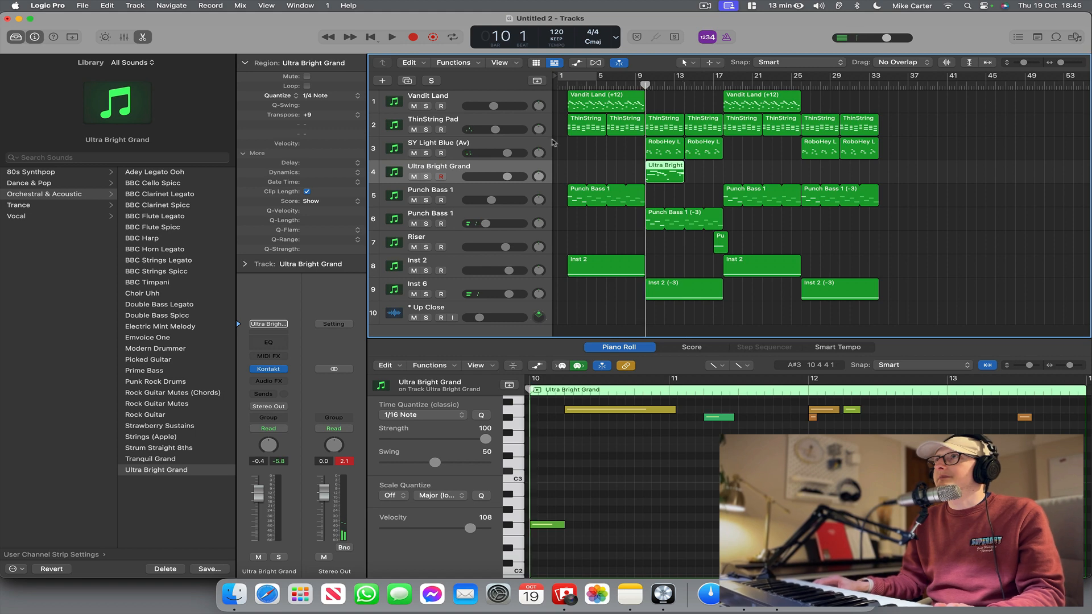
{"action": "key", "text": "s"}
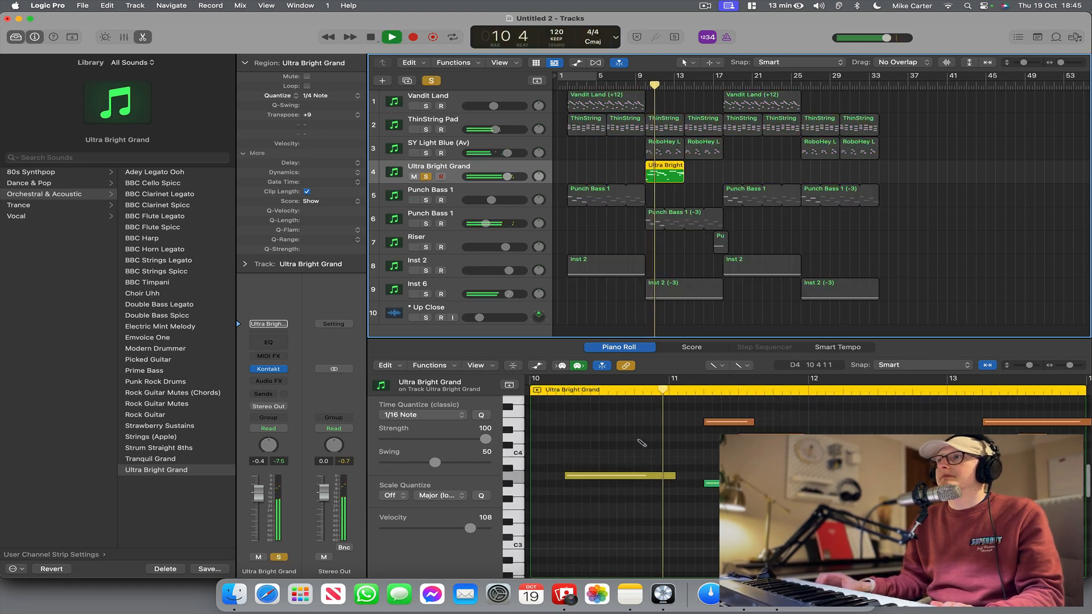
{"action": "scroll", "coordinate": [654, 441], "scroll_direction": "up", "scroll_amount": 3}
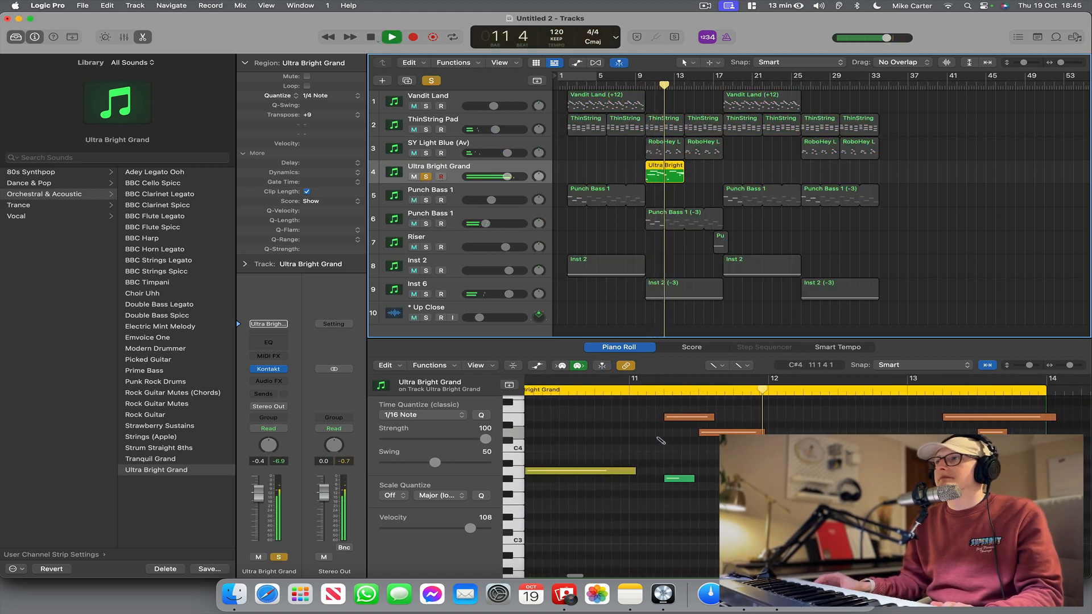
{"action": "key", "text": "space"}
Quantize the Ultra Bright Grand region to 1/8 Note and play it back.
{"action": "left_click", "coordinate": [339, 98]}
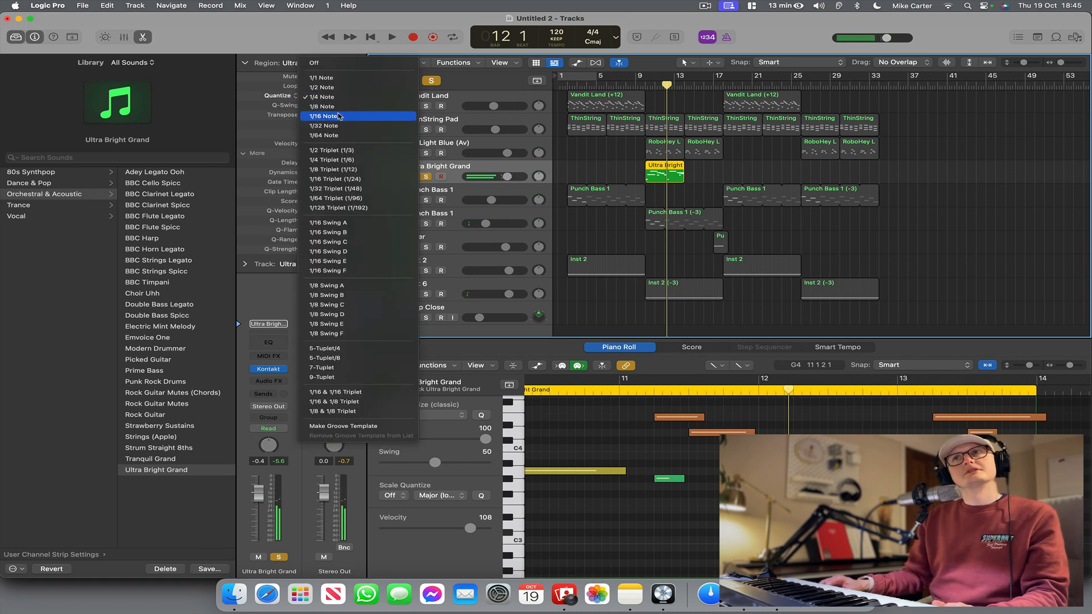
{"action": "left_click", "coordinate": [327, 106]}
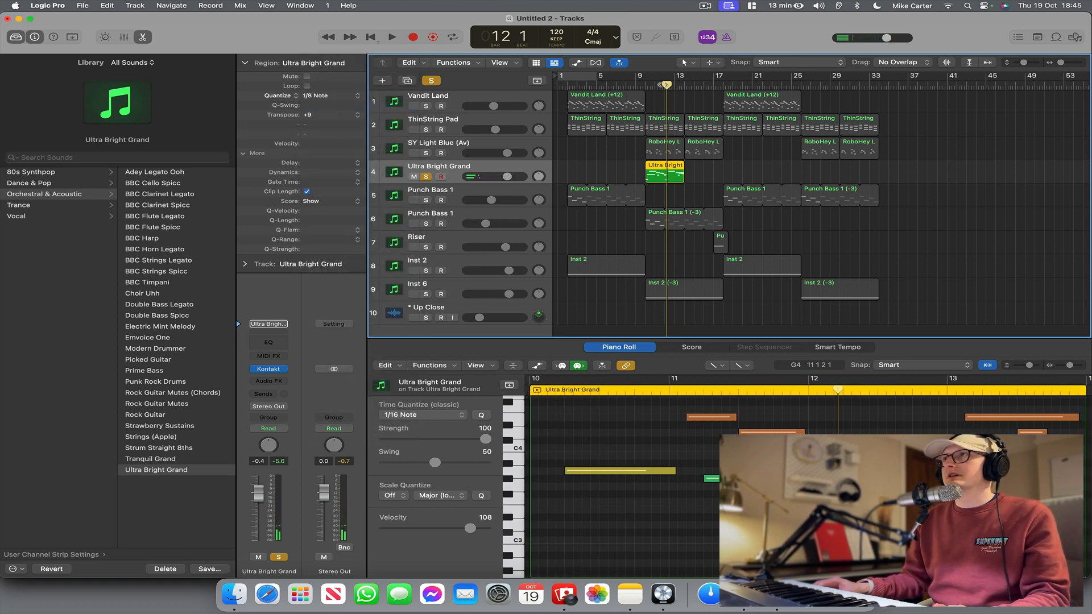
{"action": "key", "text": "space"}
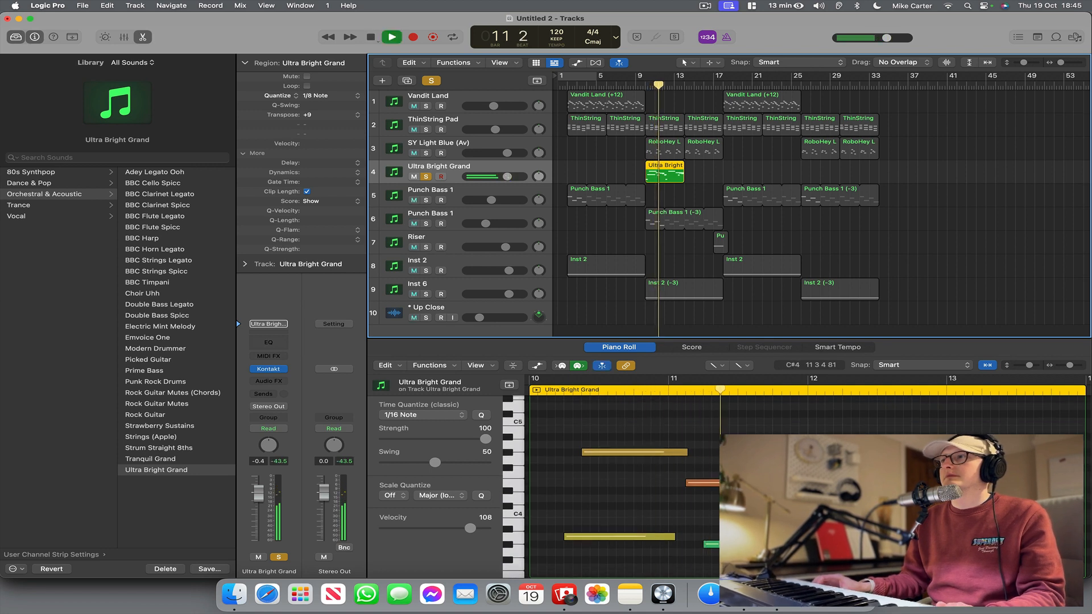
{"action": "key", "text": "space"}
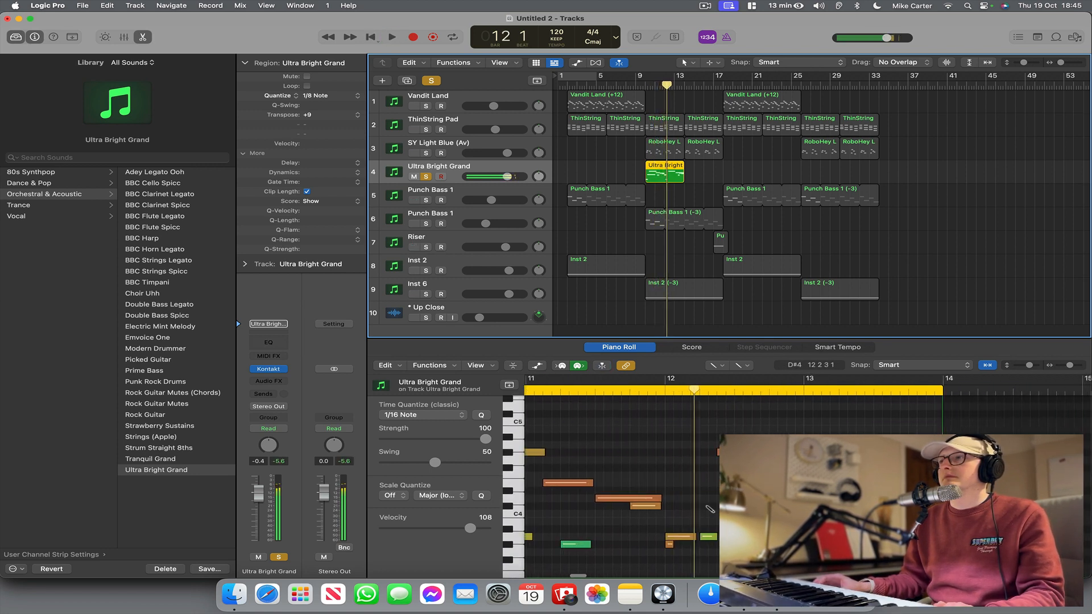
Using the Pointer Tool, delete the longer of the two adjacent piano notes at bar 12 and lengthen the short one below it.
{"action": "left_click", "coordinate": [716, 366]}
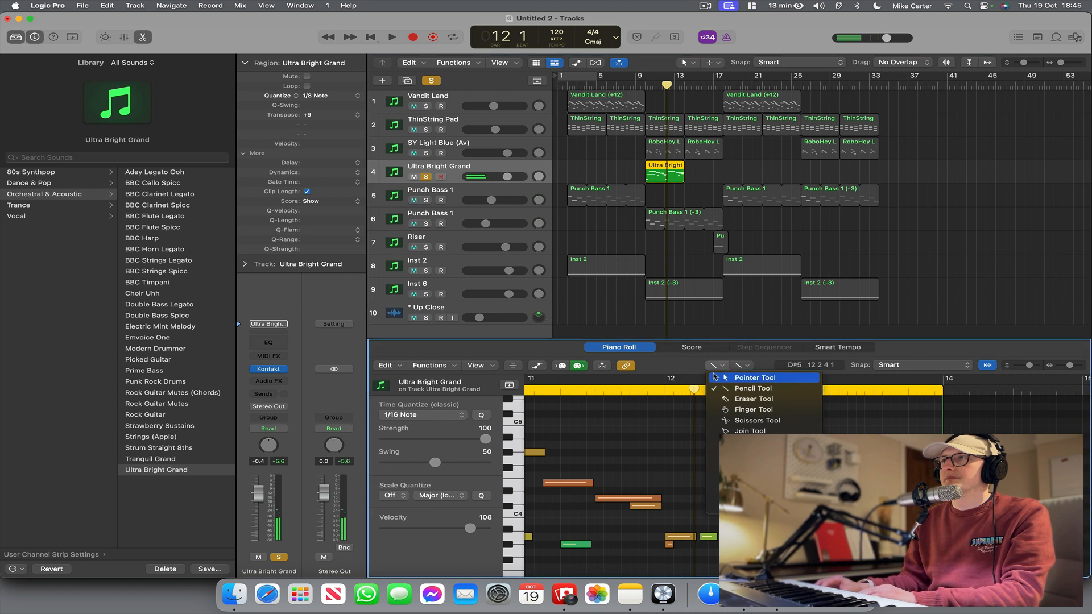
{"action": "left_click", "coordinate": [740, 312]}
{"action": "left_click", "coordinate": [670, 544]}
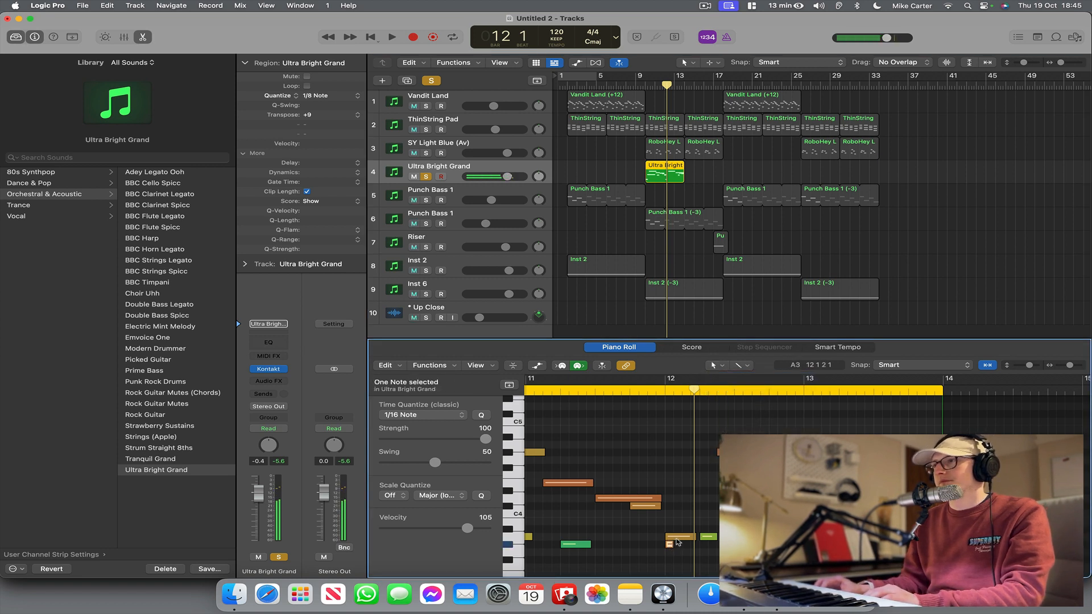
{"action": "left_click", "coordinate": [672, 545]}
{"action": "left_click", "coordinate": [680, 537]}
{"action": "key", "text": "Delete"}
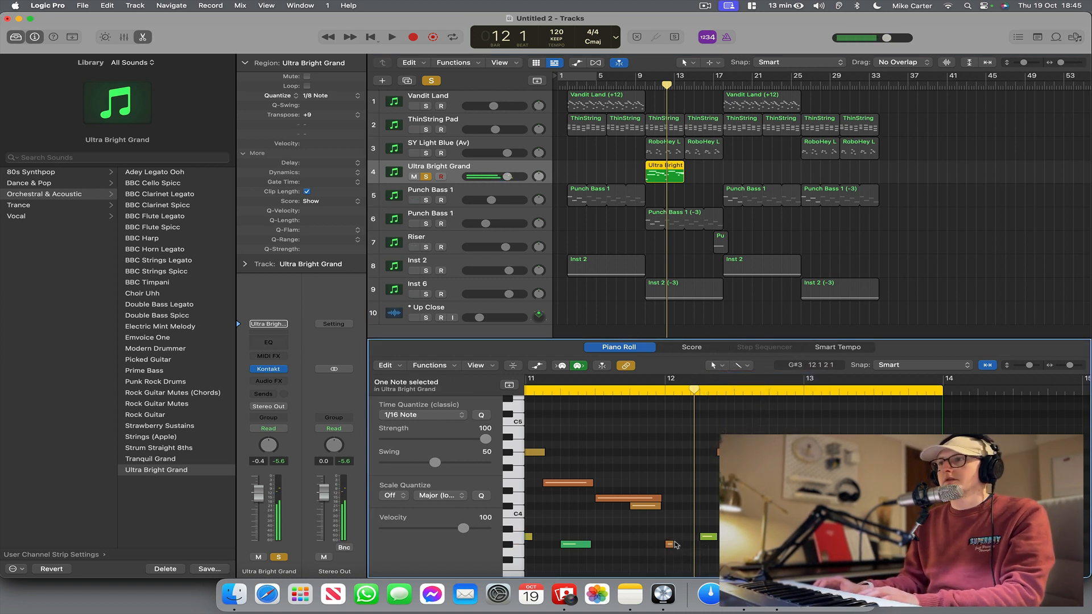
{"action": "left_click_drag", "start_coordinate": [673, 545], "coordinate": [677, 545]}
{"action": "scroll", "coordinate": [675, 545], "scroll_direction": "left", "scroll_amount": 5}
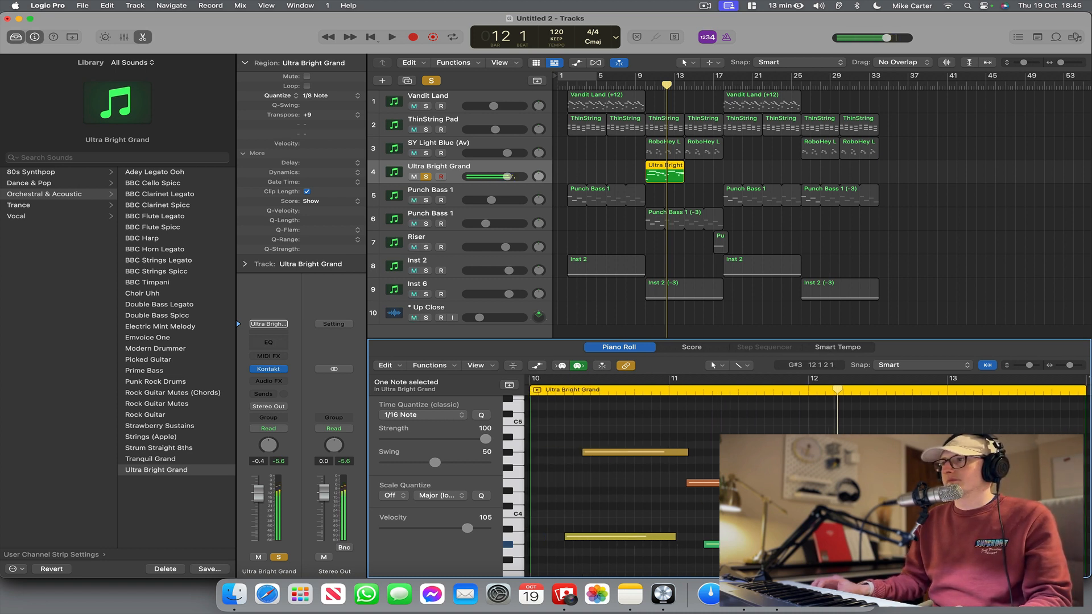
Play the piano region from just before bar 12 to check the edited notes.
{"action": "left_click", "coordinate": [791, 391]}
{"action": "key", "text": "space"}
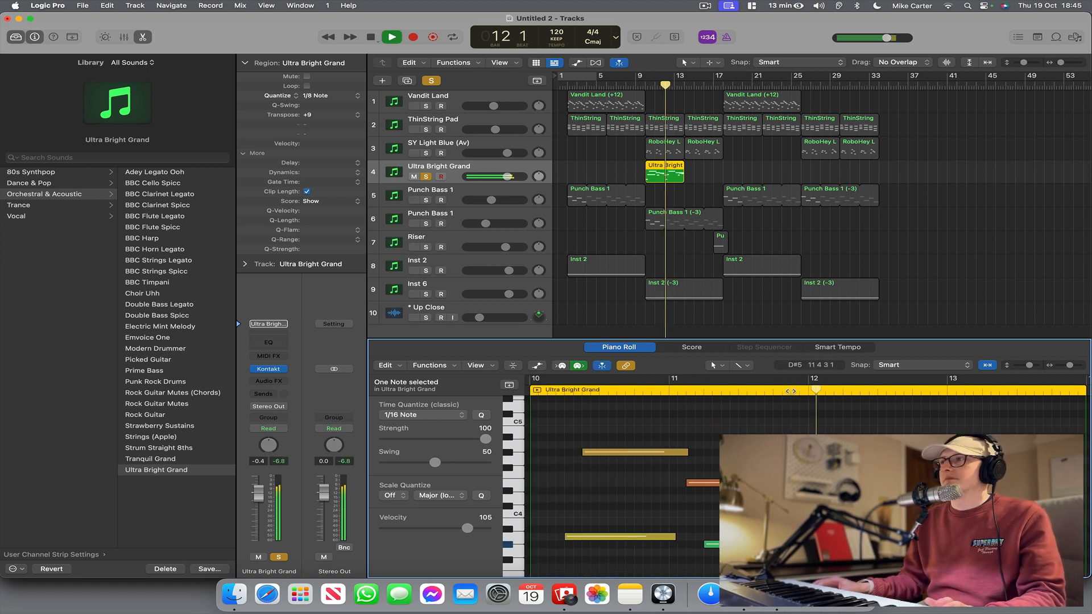
{"action": "scroll", "coordinate": [626, 484], "scroll_direction": "down", "scroll_amount": 3}
{"action": "scroll", "coordinate": [625, 484], "scroll_direction": "down", "scroll_amount": 3}
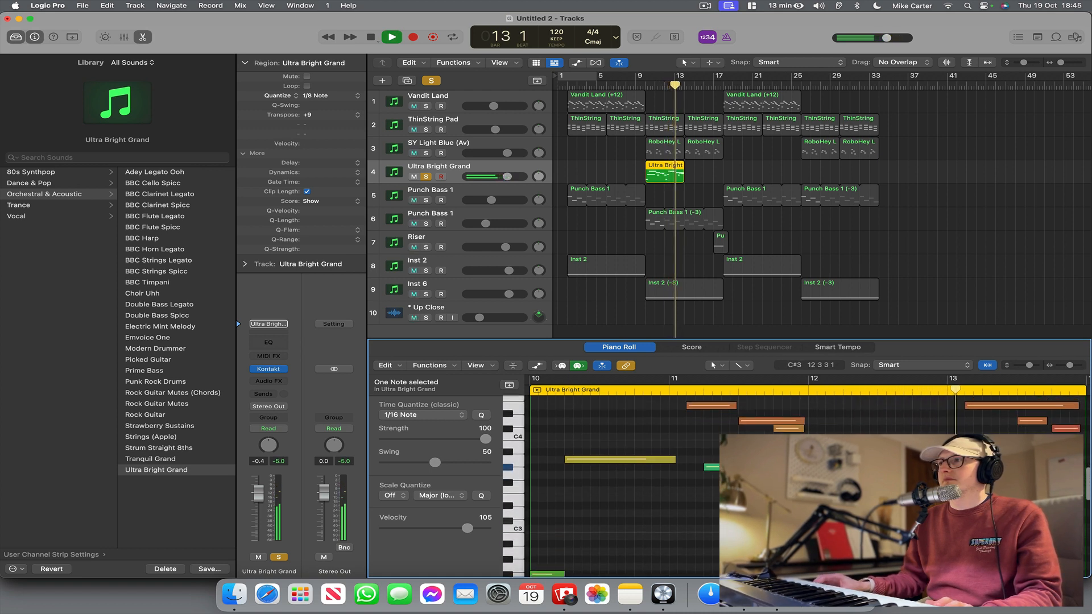
{"action": "key", "text": "space"}
{"action": "key", "text": "space"}
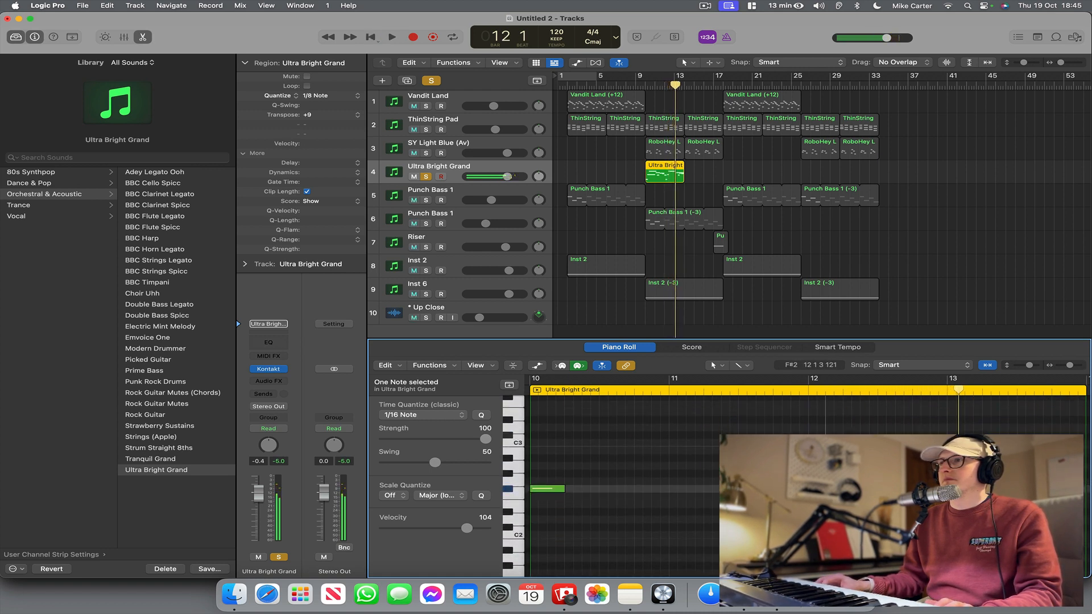
Listen on from about bar 13 and remove the low note at the start of the piano region in the Piano Roll.
{"action": "scroll", "coordinate": [626, 483], "scroll_direction": "up", "scroll_amount": 4}
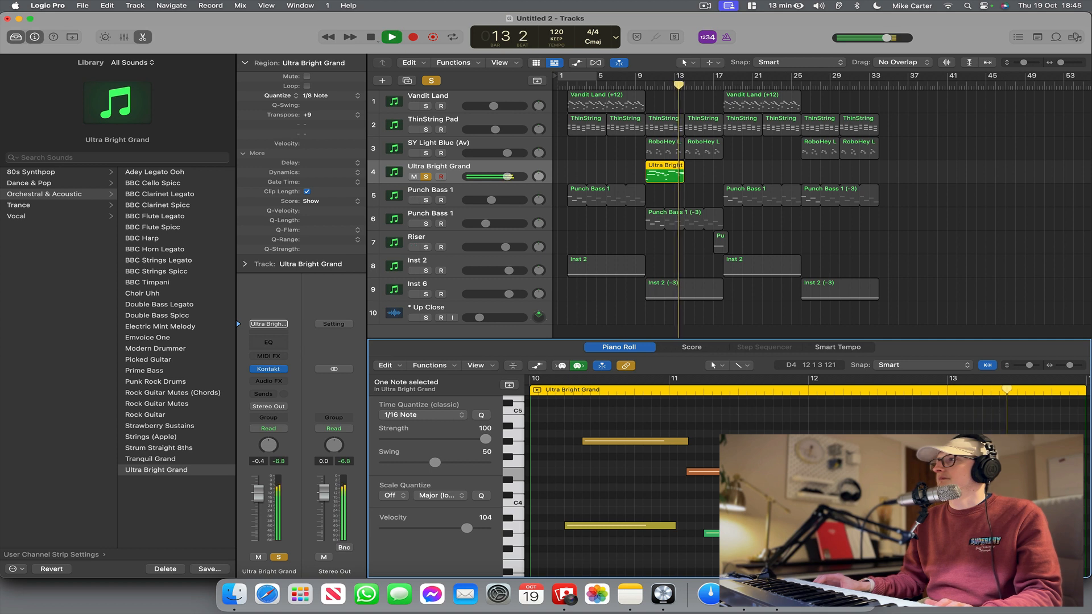
{"action": "scroll", "coordinate": [626, 483], "scroll_direction": "down", "scroll_amount": 3}
{"action": "key", "text": "space"}
{"action": "scroll", "coordinate": [845, 493], "scroll_direction": "left", "scroll_amount": 5}
{"action": "scroll", "coordinate": [844, 493], "scroll_direction": "down", "scroll_amount": 3}
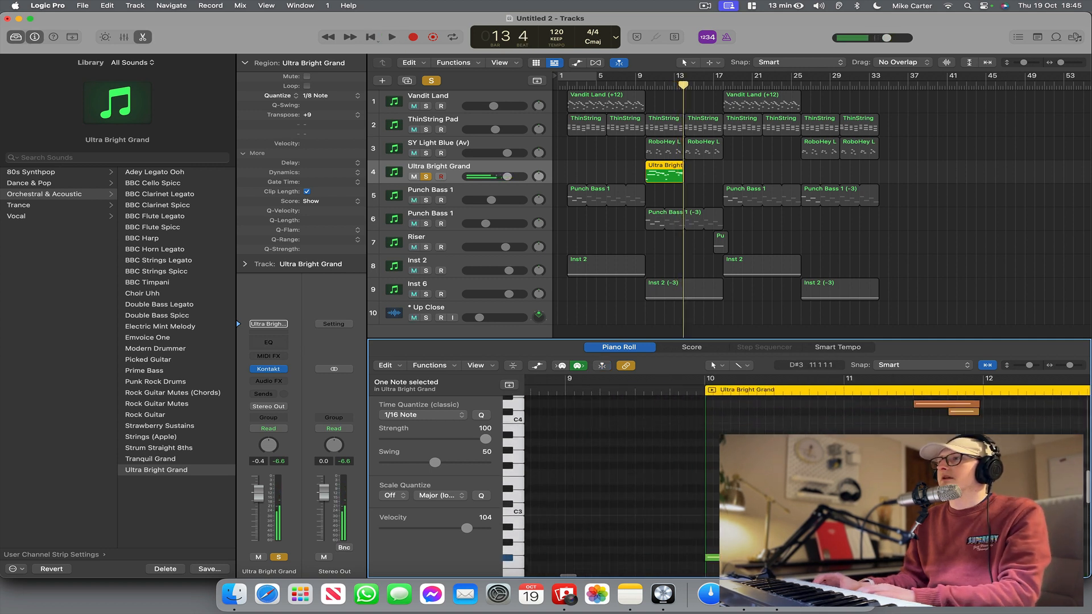
{"action": "left_click_drag", "start_coordinate": [659, 467], "coordinate": [1063, 536]}
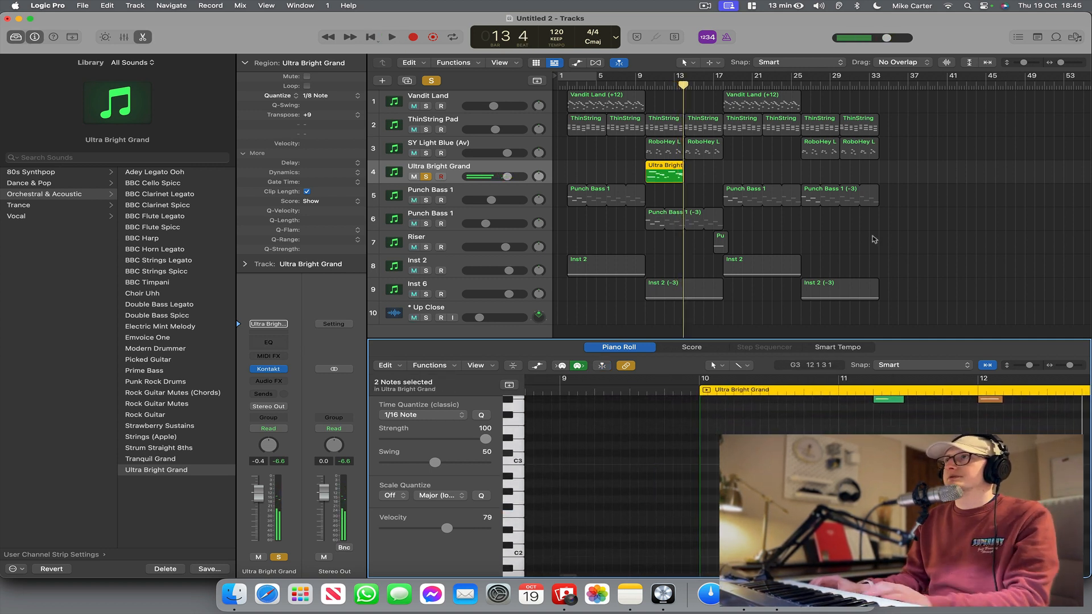
Solo the SY Light Blue (Av) track together with the piano and play both from about bar 9.
{"action": "left_click", "coordinate": [640, 85]}
{"action": "key", "text": "space"}
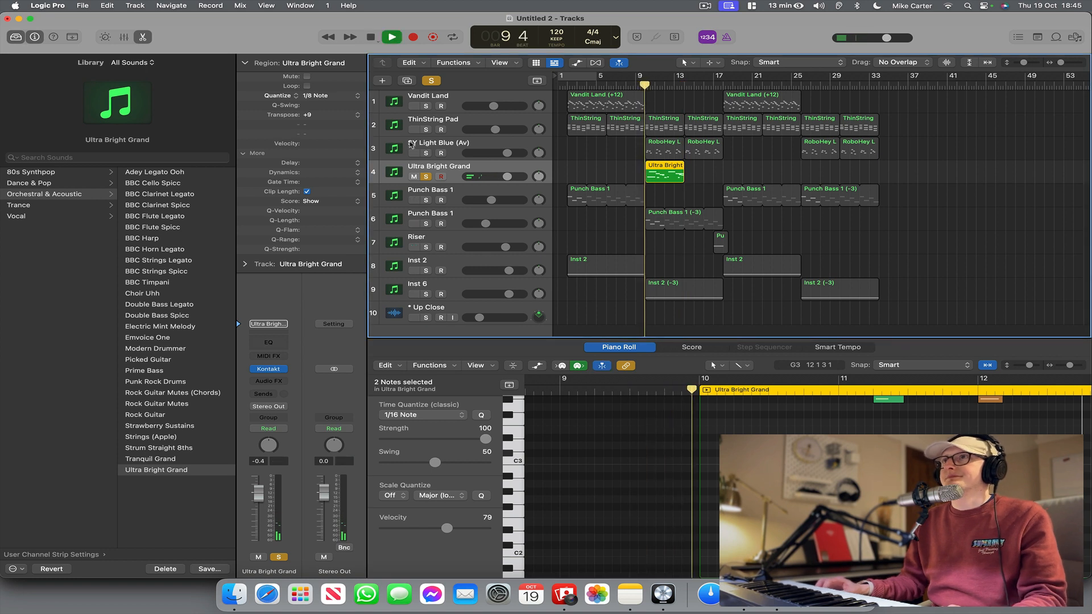
{"action": "left_click", "coordinate": [427, 153]}
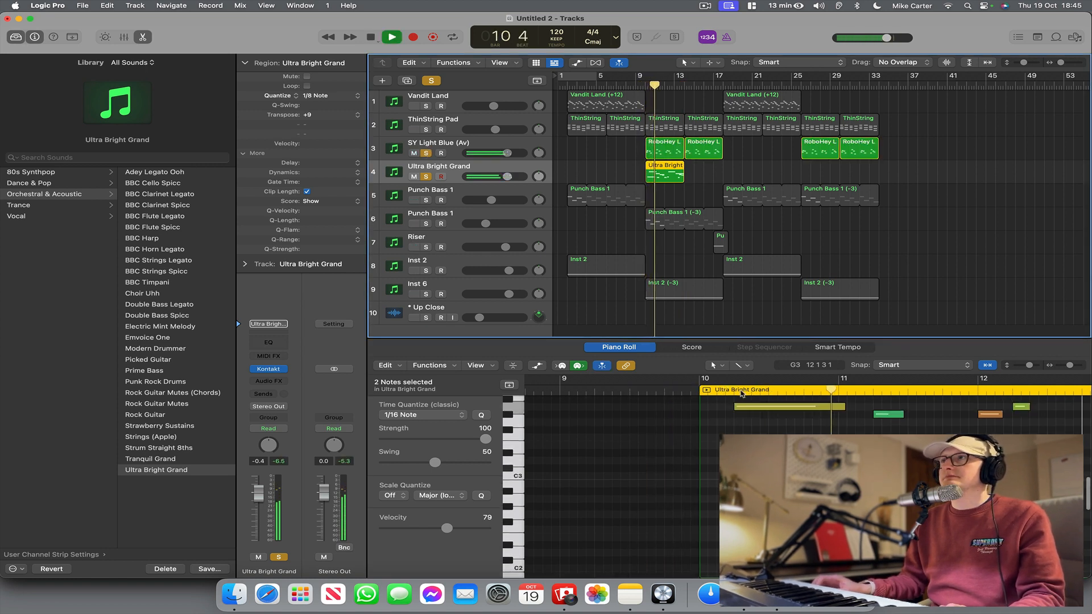
{"action": "scroll", "coordinate": [765, 550], "scroll_direction": "up", "scroll_amount": 3}
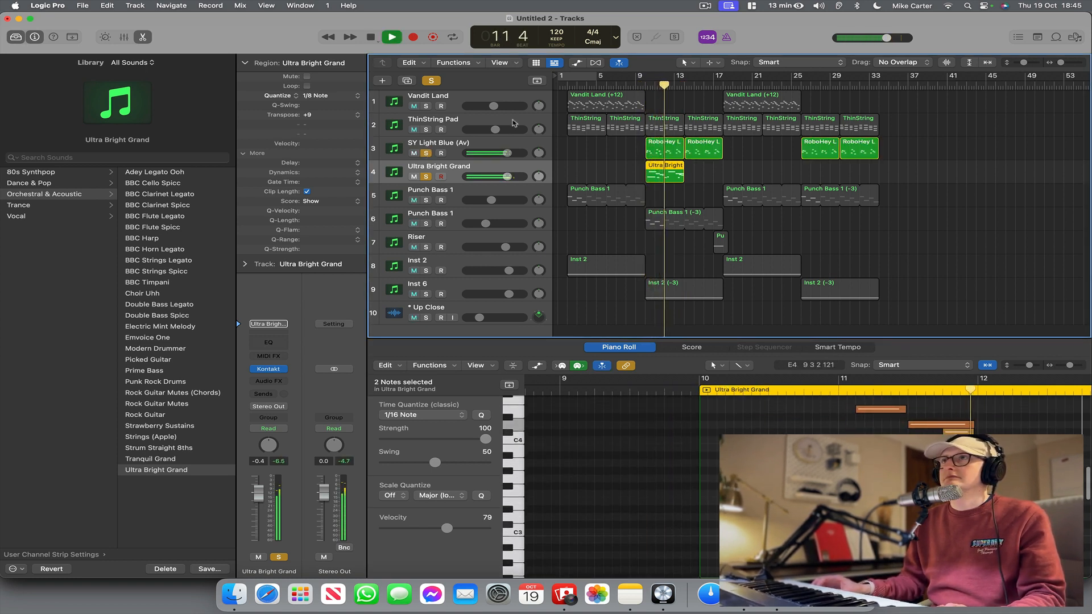
{"action": "key", "text": "space"}
Insert the CLA Epic (s) effect on the Ultra Bright Grand track and move its window clear of the arrangement.
{"action": "left_click", "coordinate": [268, 381]}
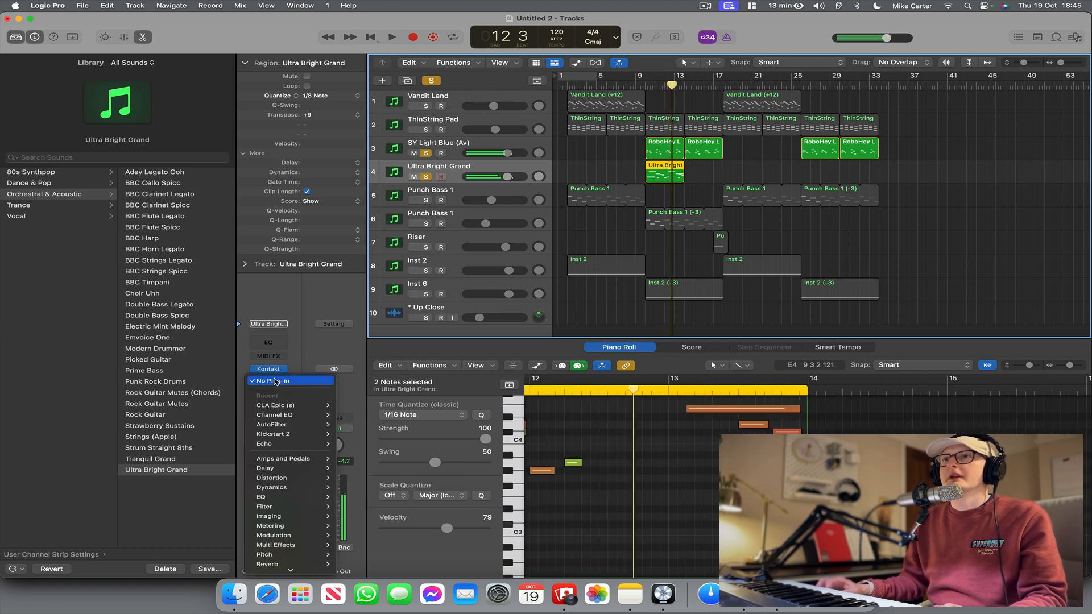
{"action": "left_click", "coordinate": [277, 405]}
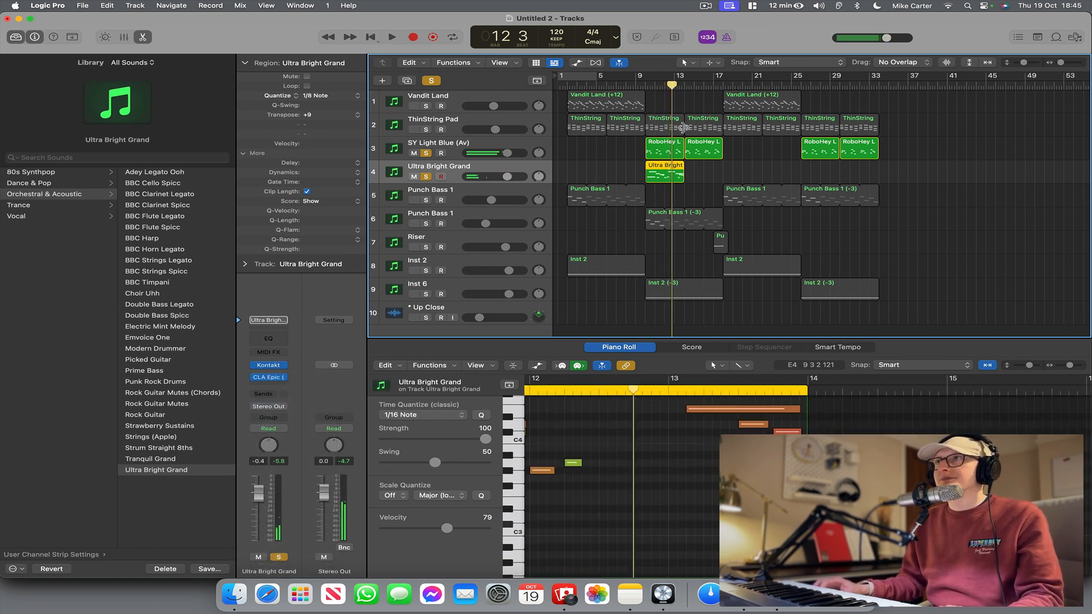
{"action": "left_click", "coordinate": [270, 379]}
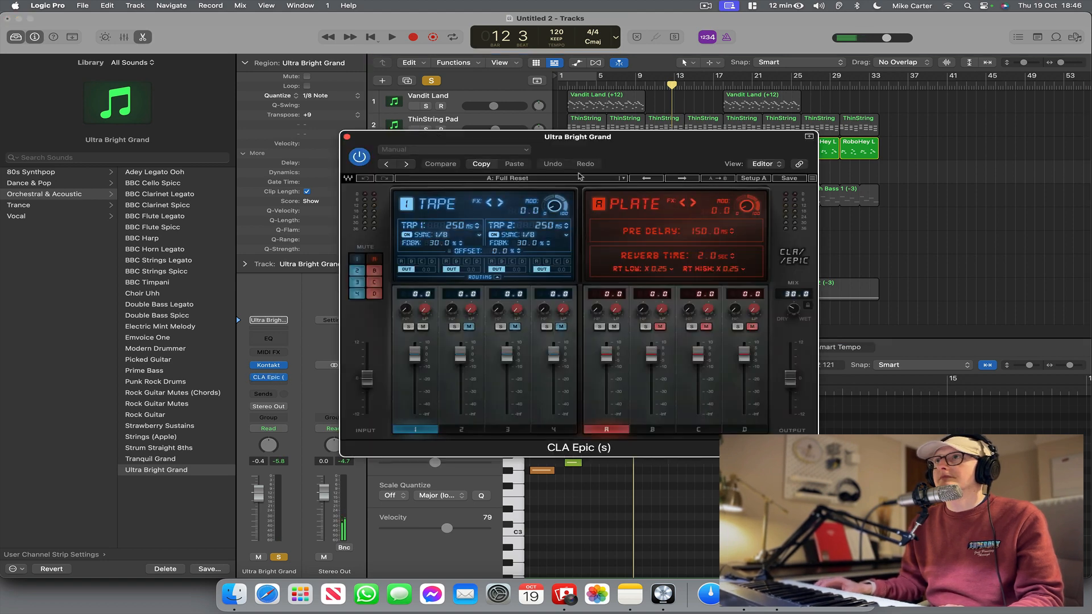
{"action": "left_click_drag", "start_coordinate": [641, 141], "coordinate": [648, 262]}
Take SY Light Blue (Av) out of solo and play only the piano with its effect from about bar 10.
{"action": "key", "text": "space"}
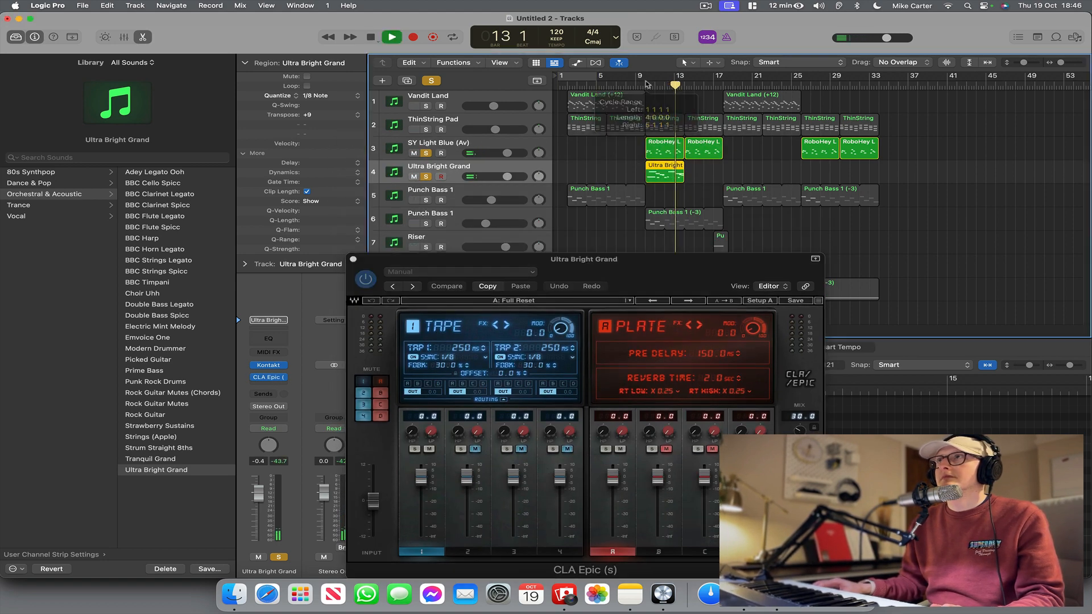
{"action": "left_click", "coordinate": [643, 84]}
{"action": "left_click", "coordinate": [426, 153]}
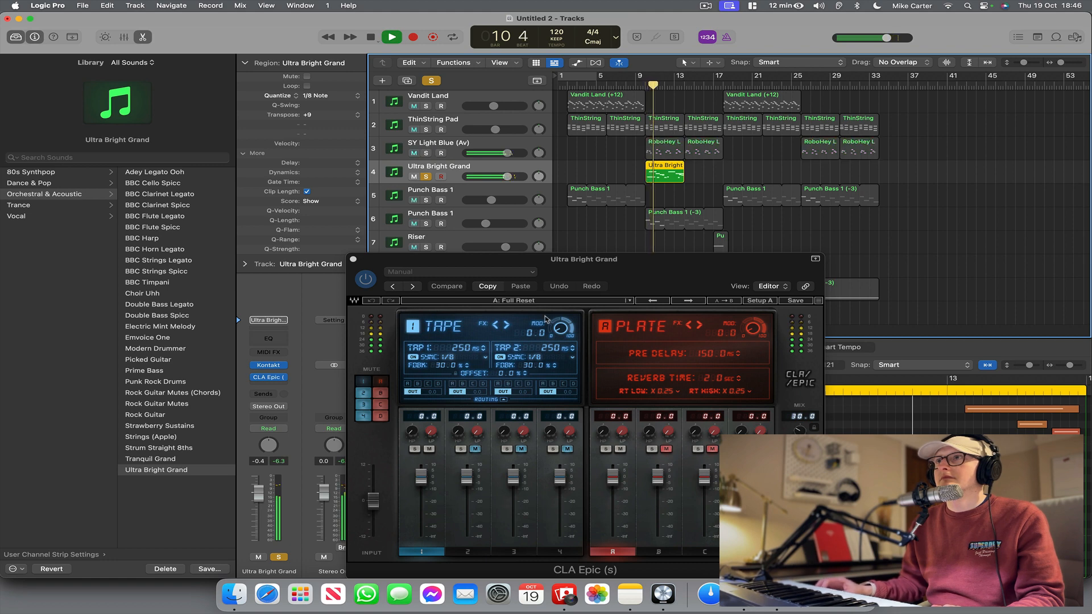
{"action": "left_click", "coordinate": [560, 303]}
{"action": "key", "text": "space"}
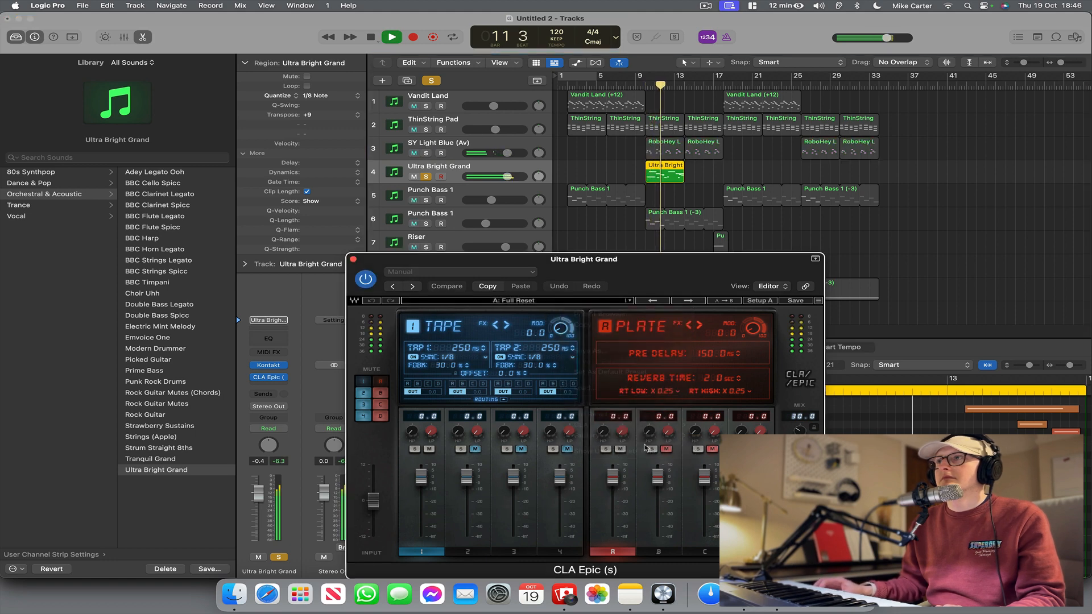
{"action": "key", "text": "space"}
Load the Piano Man preset from the CLA Keys presets in CLA Epic and play the piano from bar 10.
{"action": "left_click", "coordinate": [545, 303]}
{"action": "mouse_move", "coordinate": [608, 436]}
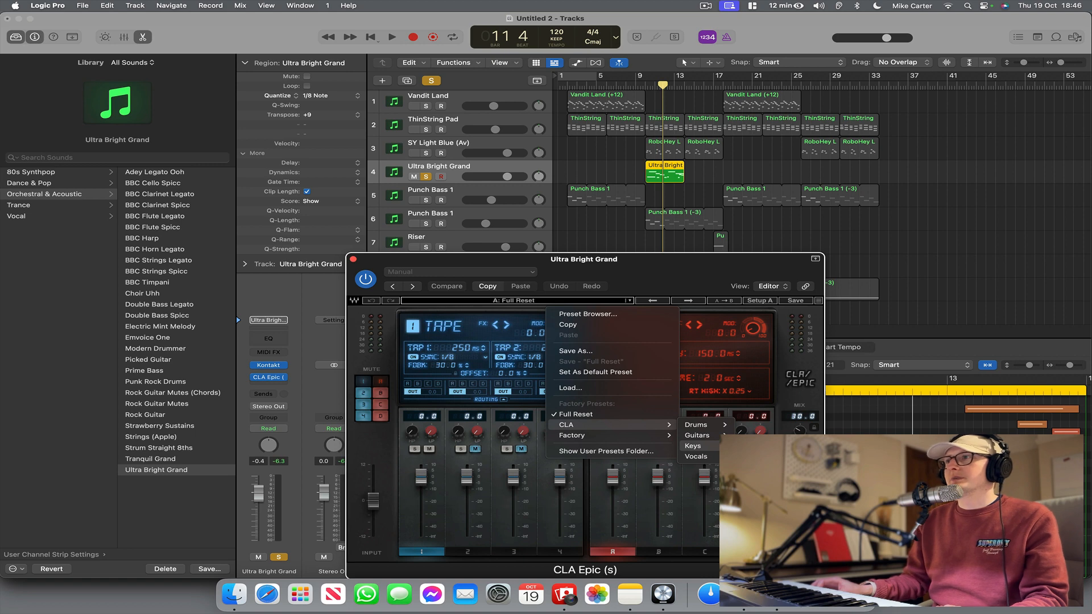
{"action": "left_click", "coordinate": [762, 453]}
{"action": "left_click", "coordinate": [645, 85]}
{"action": "key", "text": "space"}
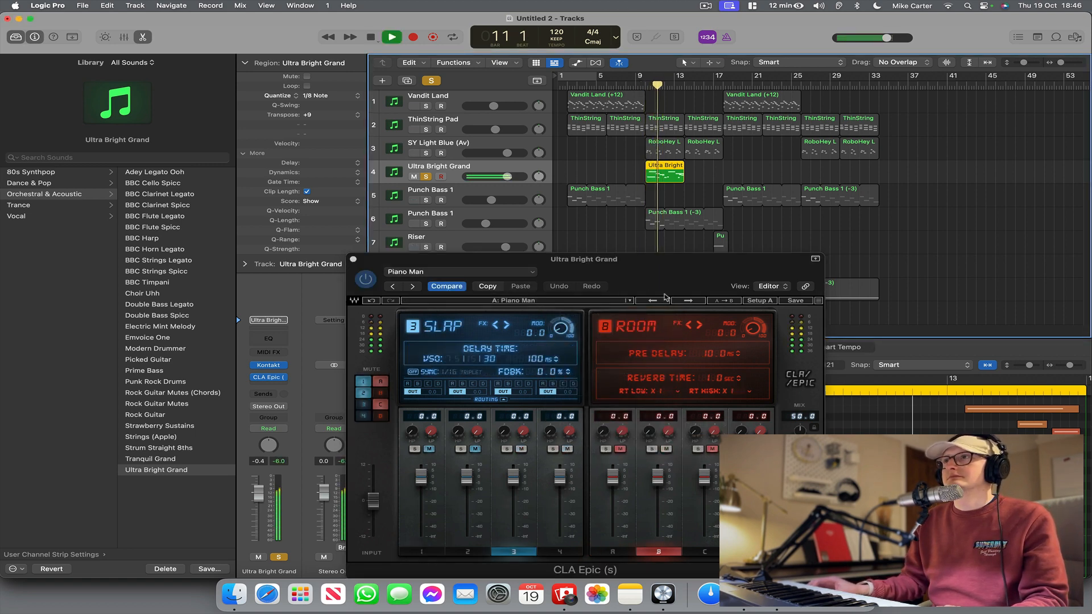
Try the Vocals Huge factory preset in CLA Epic and play the soloed piano from bar 10.
{"action": "left_click", "coordinate": [561, 300]}
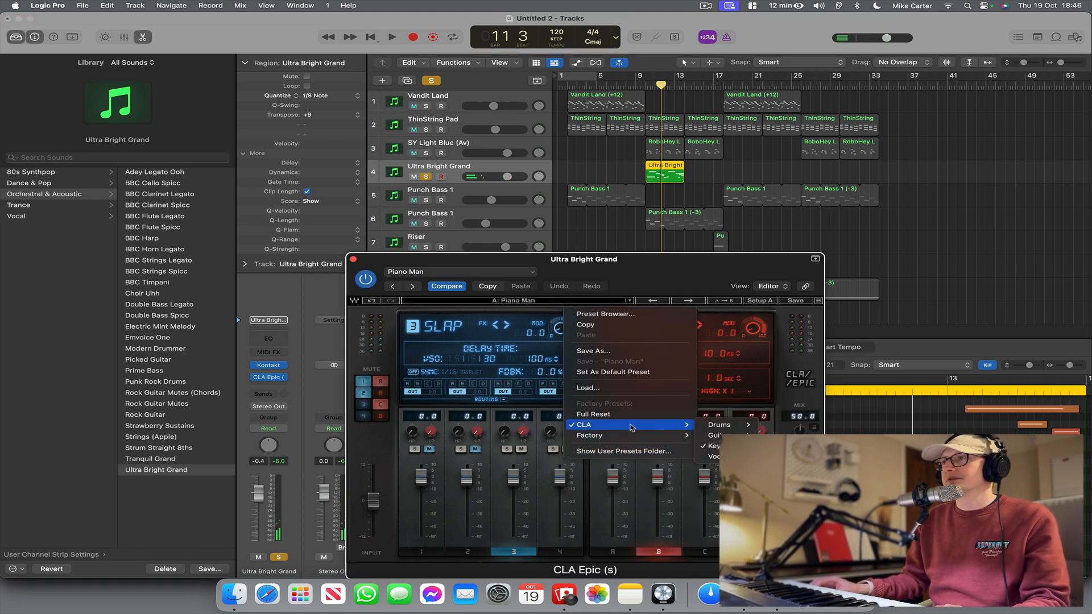
{"action": "mouse_move", "coordinate": [627, 439]}
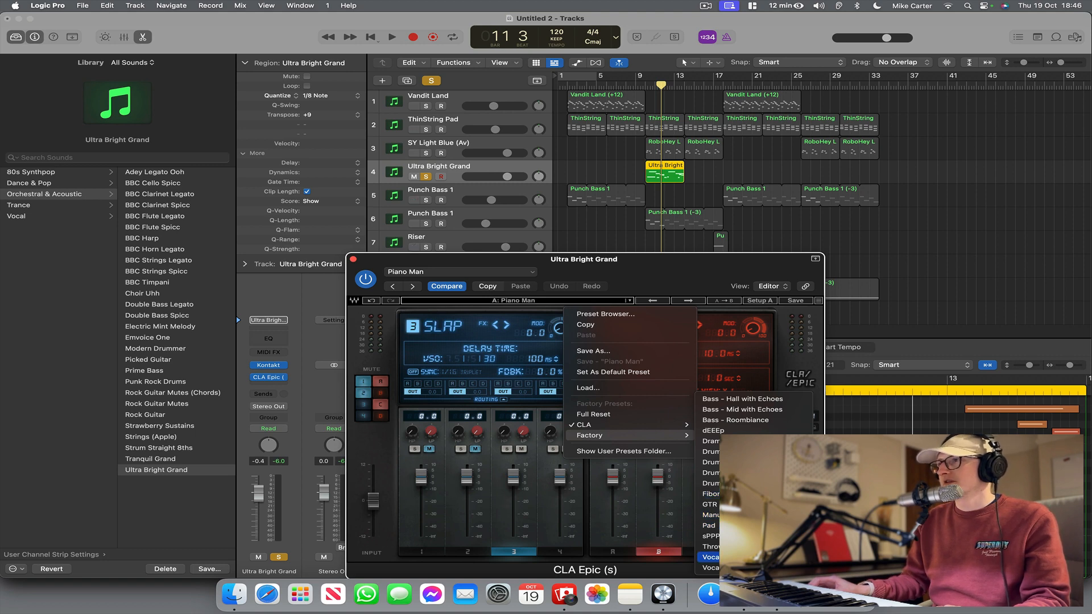
{"action": "left_click", "coordinate": [734, 557]}
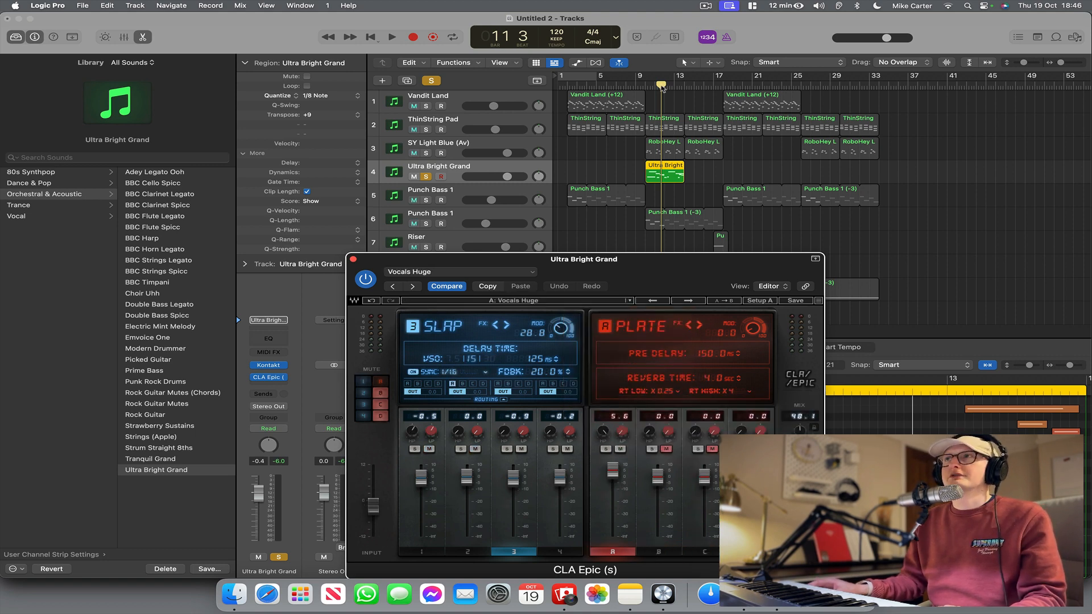
{"action": "left_click", "coordinate": [648, 85]}
{"action": "key", "text": "space"}
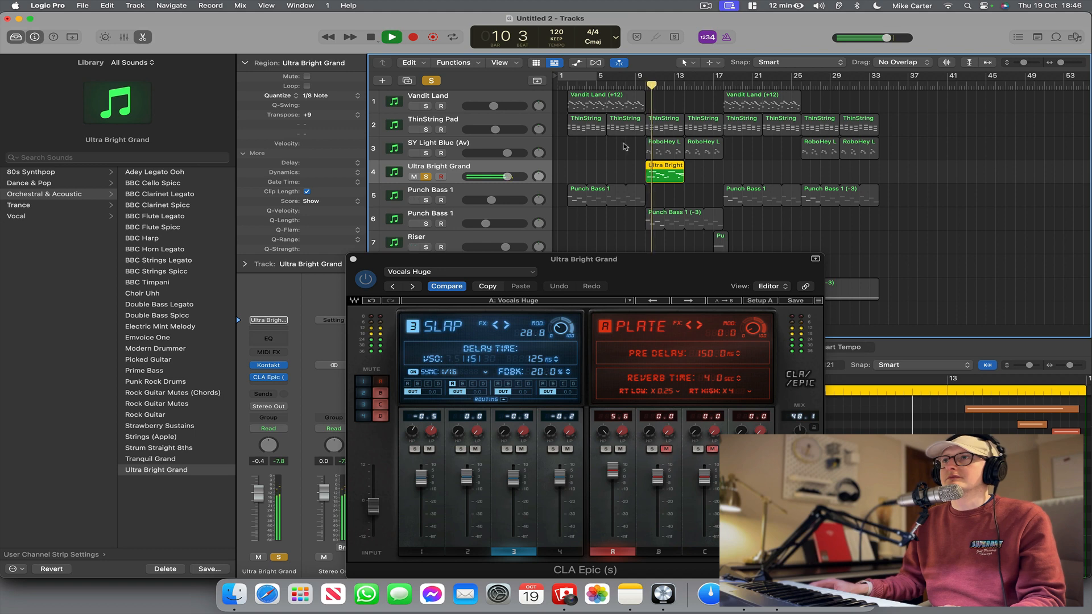
{"action": "left_click", "coordinate": [580, 302]}
{"action": "left_click", "coordinate": [530, 290]}
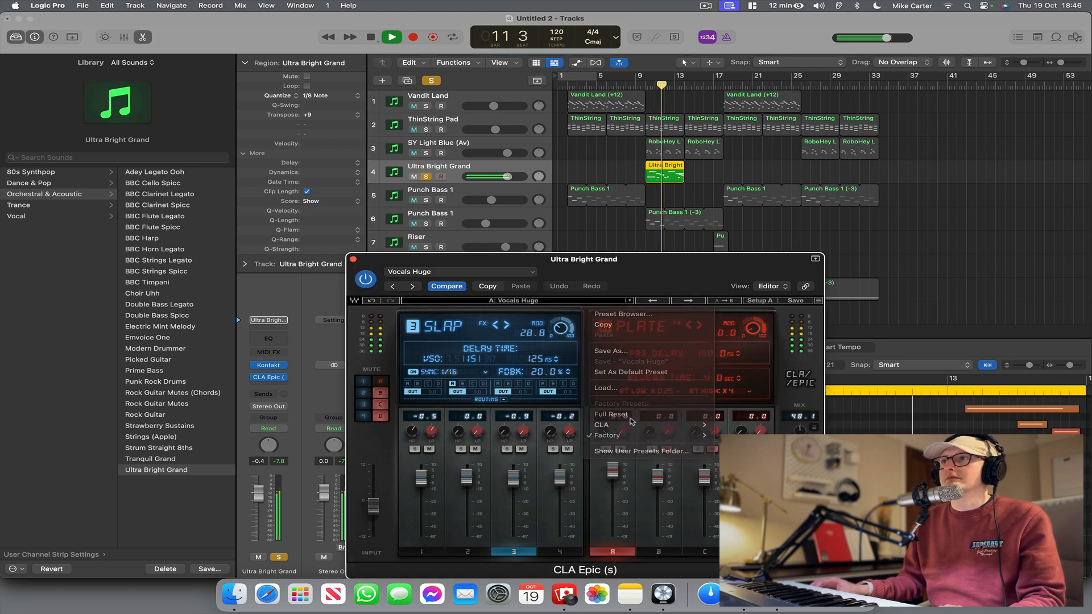
Load the Pad Hall preset from the CLA Keys presets, play from bar 10 and take the piano out of solo.
{"action": "left_click", "coordinate": [569, 301]}
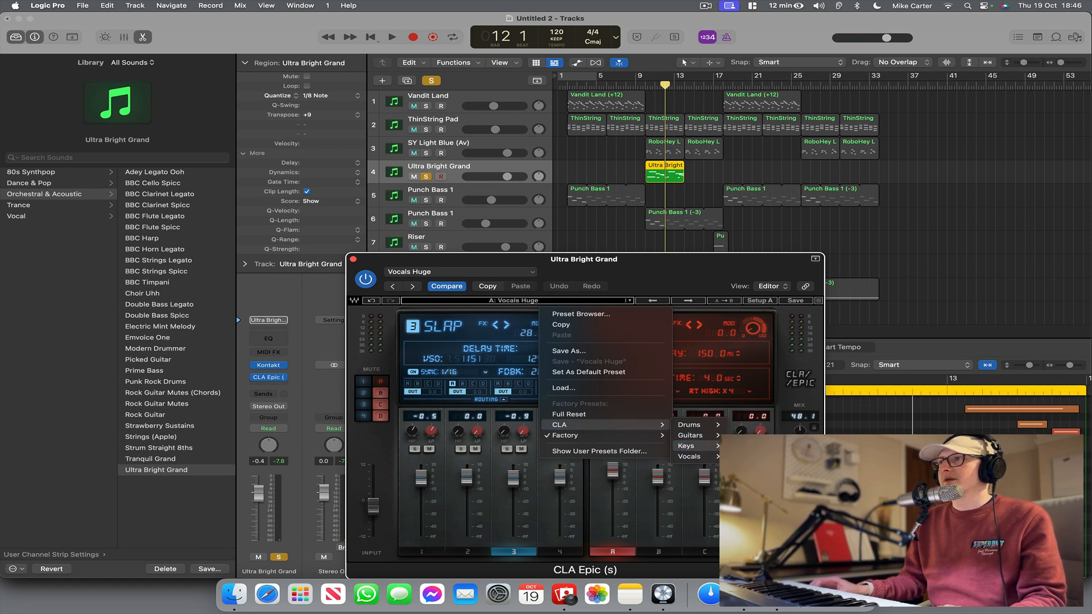
{"action": "left_click", "coordinate": [754, 456]}
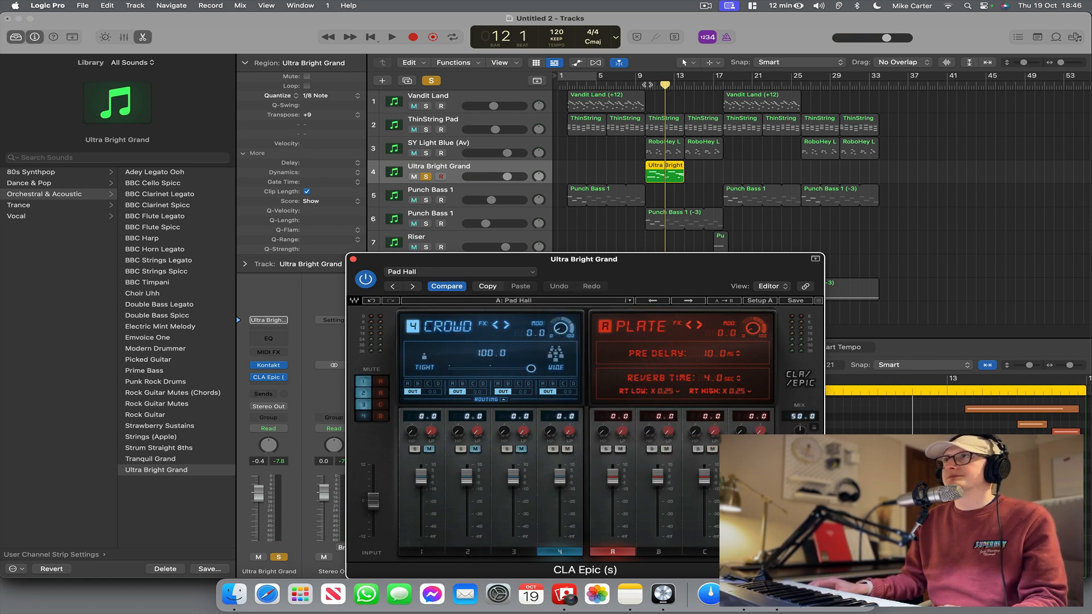
{"action": "double_click", "coordinate": [646, 85]}
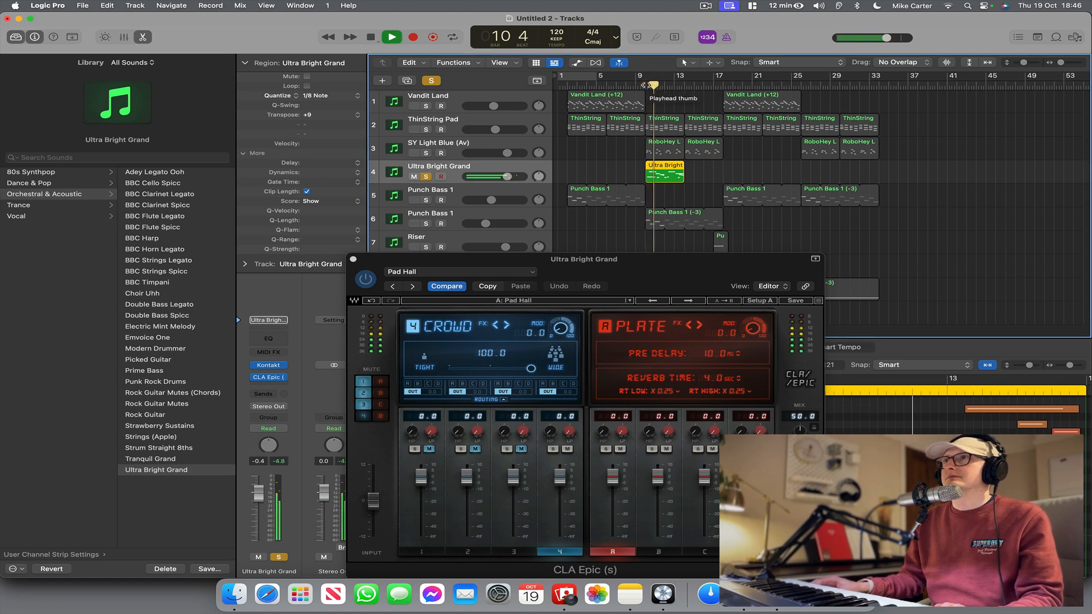
{"action": "left_click", "coordinate": [426, 177]}
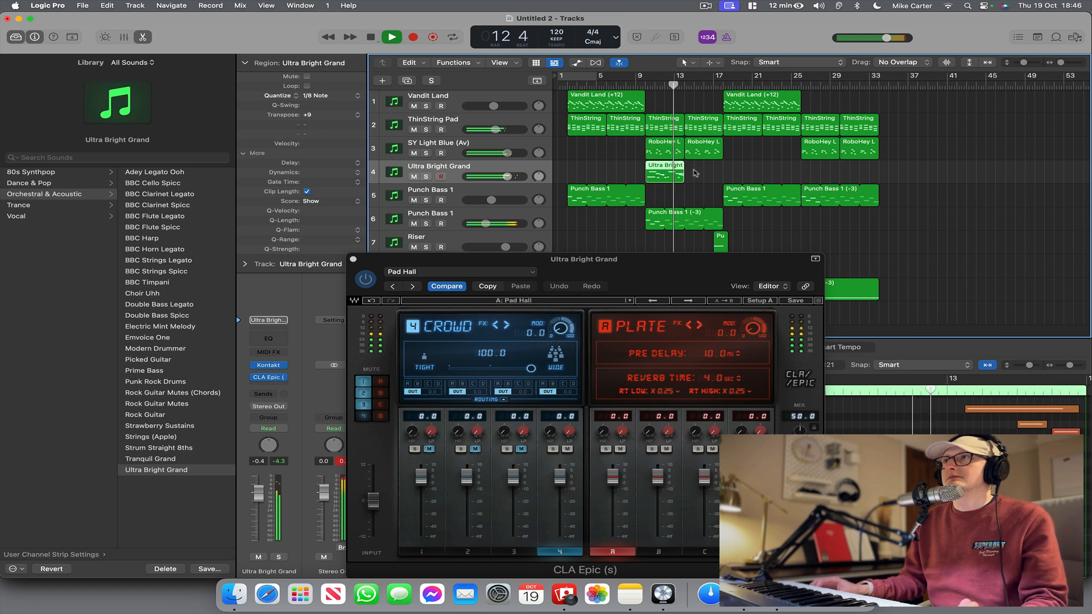
Copy the Ultra Bright Grand region to bar 14, and copy both piano regions to start at bar 26.
{"action": "left_click_drag", "start_coordinate": [660, 173], "coordinate": [699, 172]}
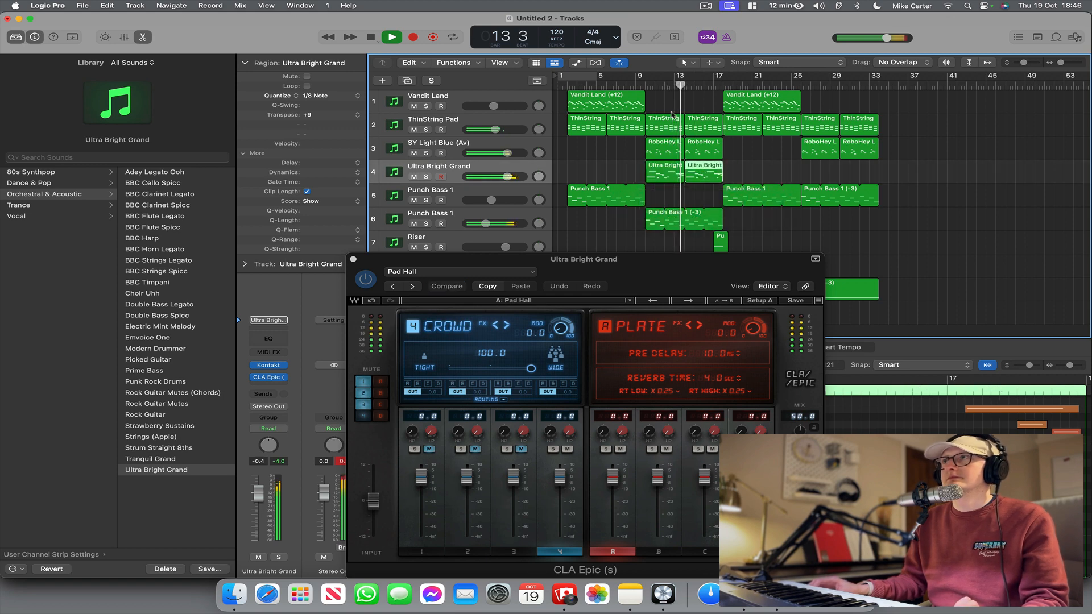
{"action": "left_click", "coordinate": [691, 61]}
{"action": "left_click", "coordinate": [697, 74]}
{"action": "left_click", "coordinate": [659, 192]}
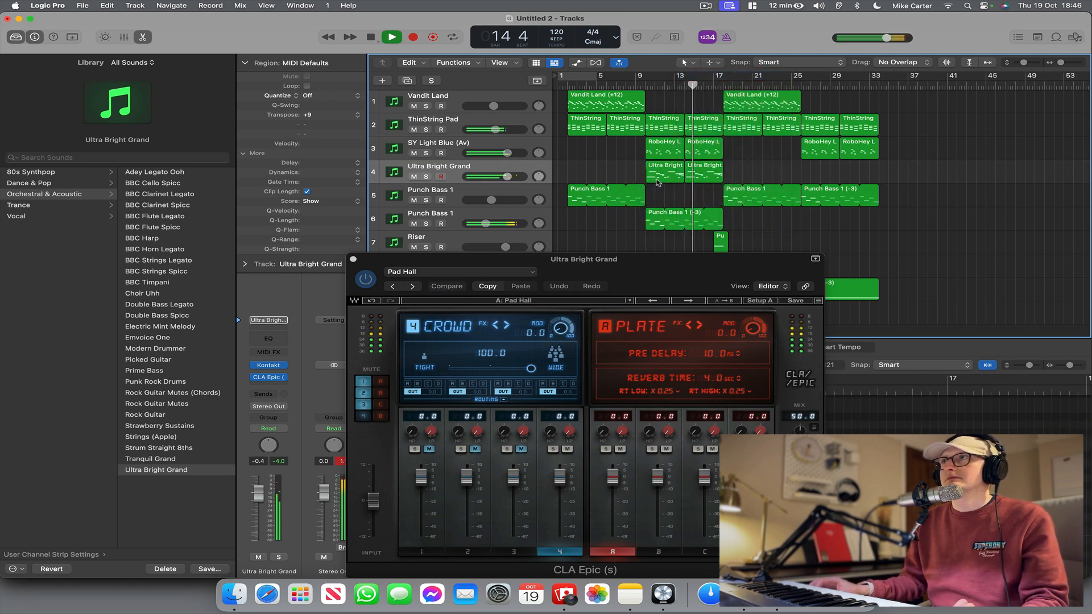
{"action": "left_click", "coordinate": [658, 181]}
{"action": "left_click_drag", "start_coordinate": [611, 167], "coordinate": [824, 176]}
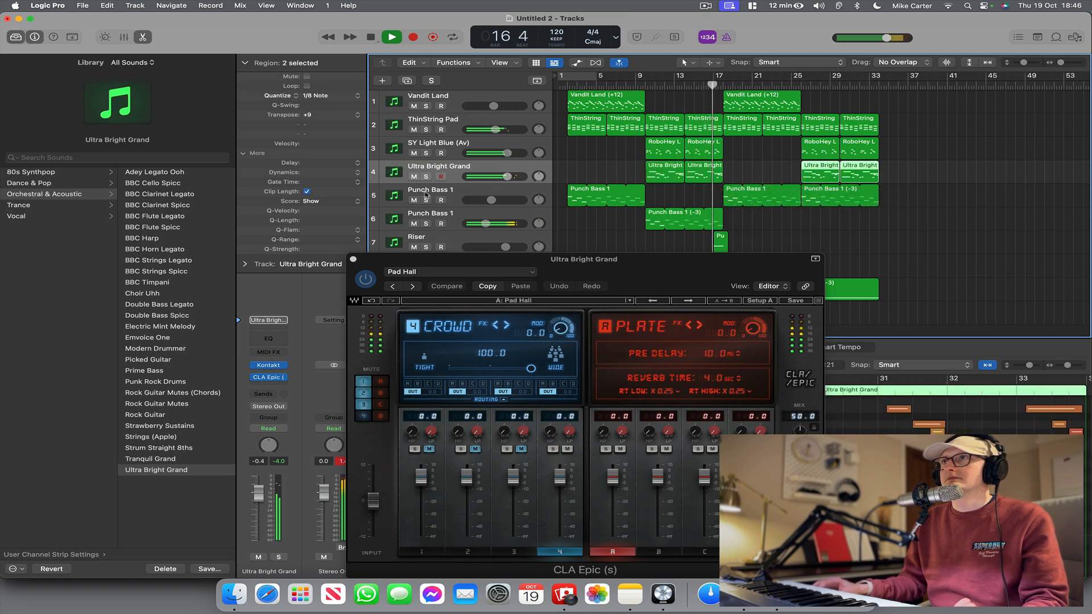
Lower the Ultra Bright Grand track volume to -1.2 dB and close the CLA Epic window.
{"action": "left_click_drag", "start_coordinate": [506, 177], "coordinate": [505, 176]}
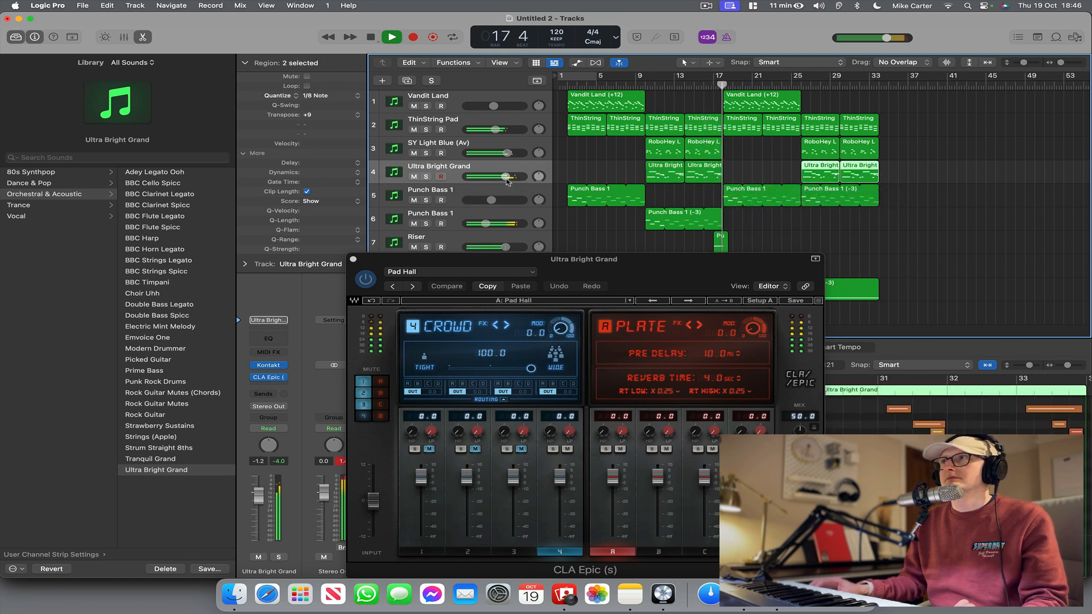
{"action": "left_click", "coordinate": [354, 260]}
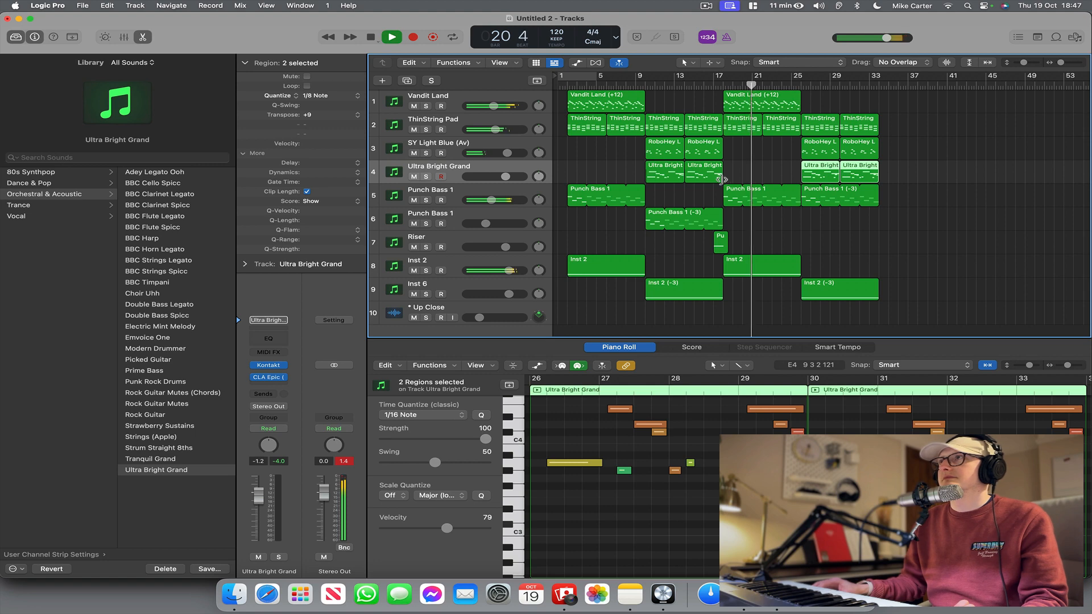
Duplicate the Ultra Bright Grand track with its instrument and effect, and stop playback at bar 26.
{"action": "left_click_drag", "start_coordinate": [1024, 62], "coordinate": [1022, 65]}
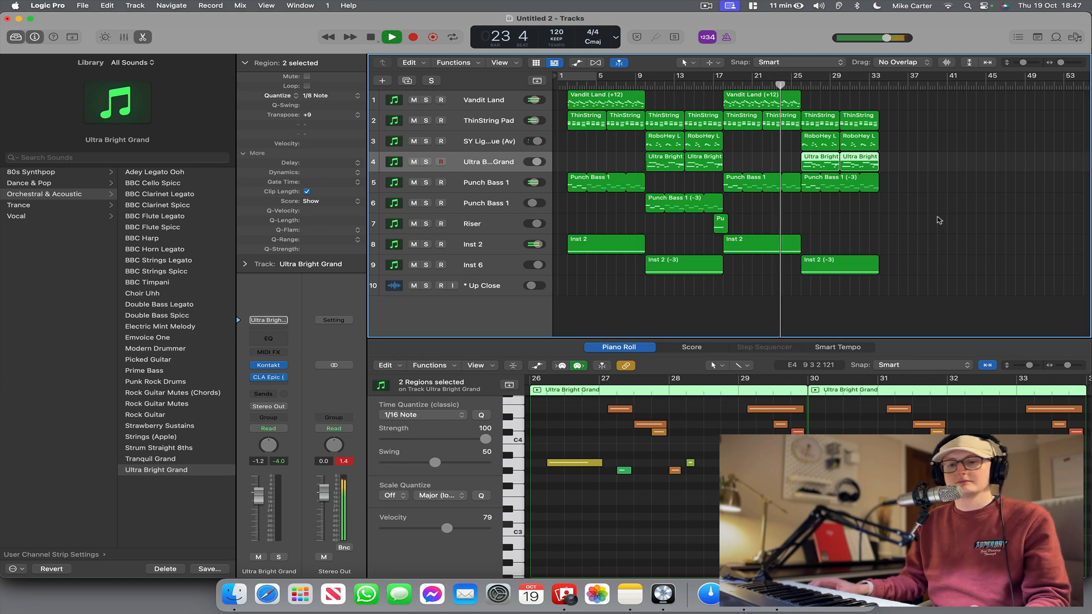
{"action": "key", "text": "super+d"}
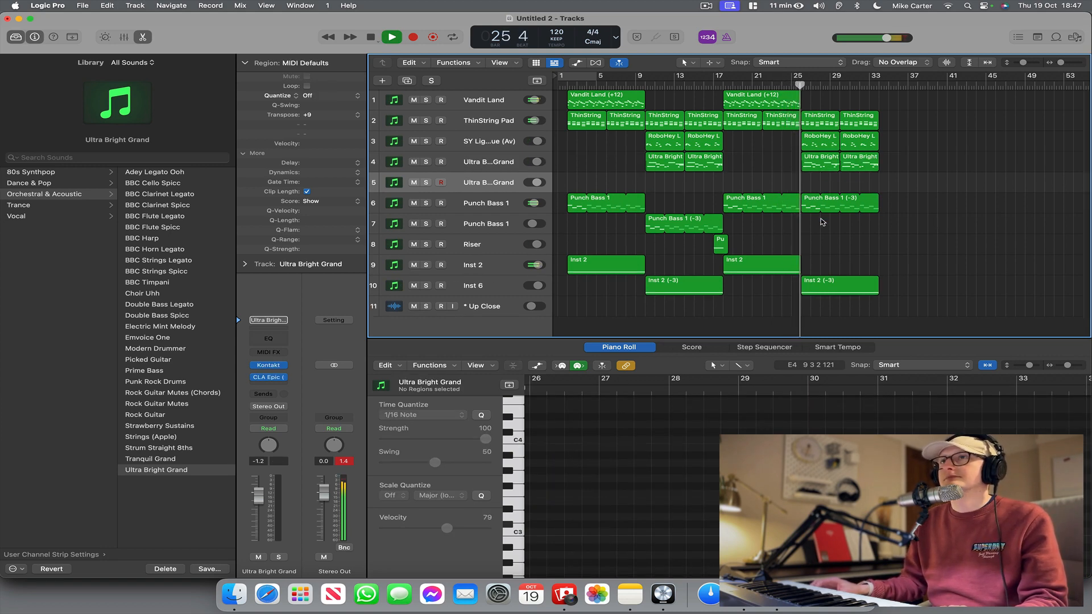
{"action": "key", "text": "space"}
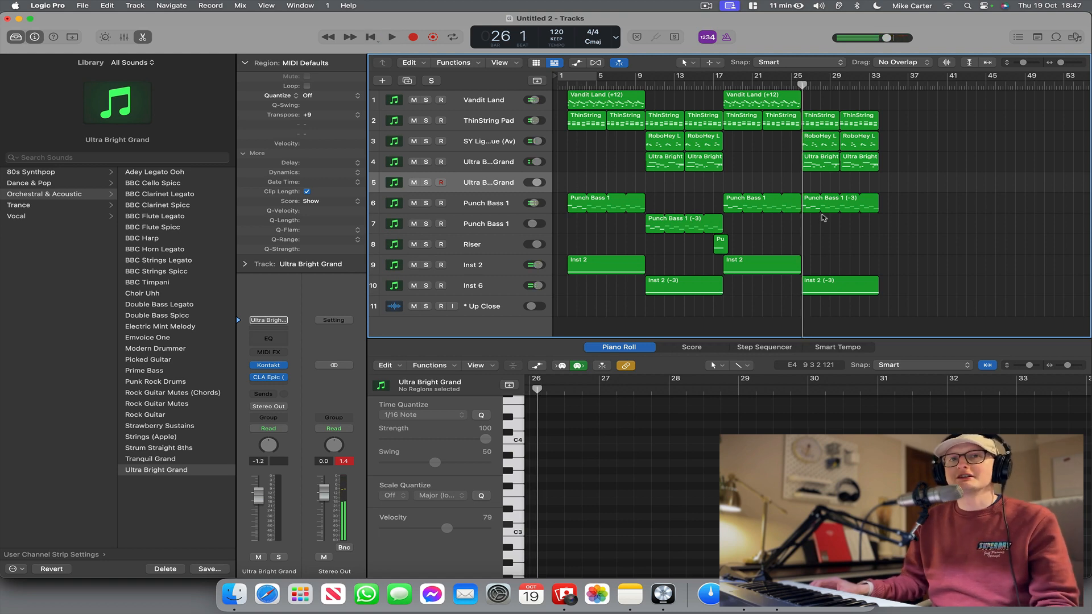
Add a new software instrument track with VocalSynth 2 as its instrument and move the plug-in window clear of the upper tracks.
{"action": "left_click", "coordinate": [135, 5]}
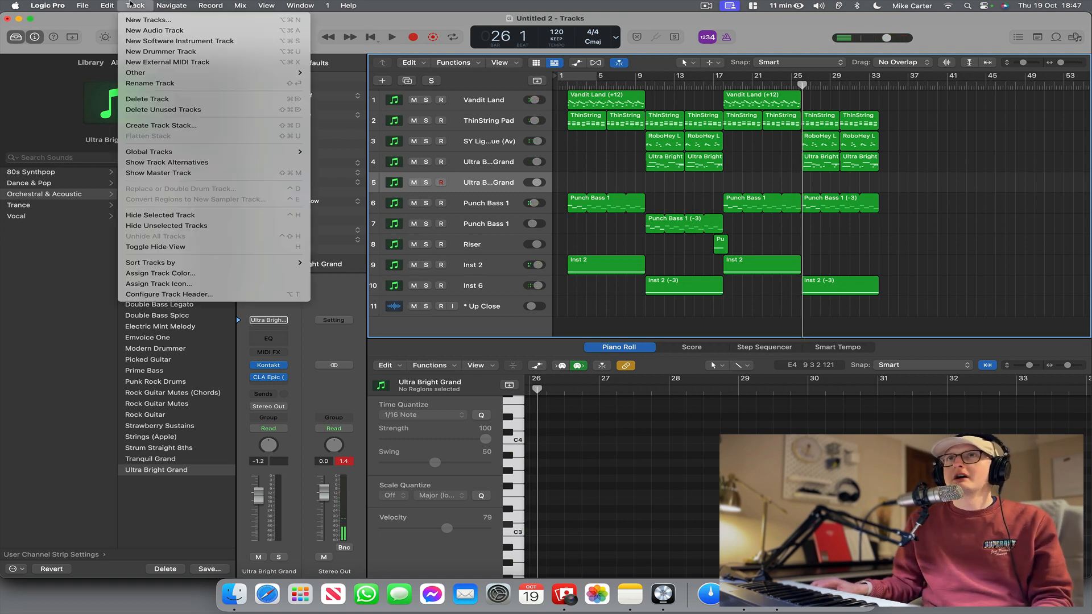
{"action": "left_click", "coordinate": [160, 42]}
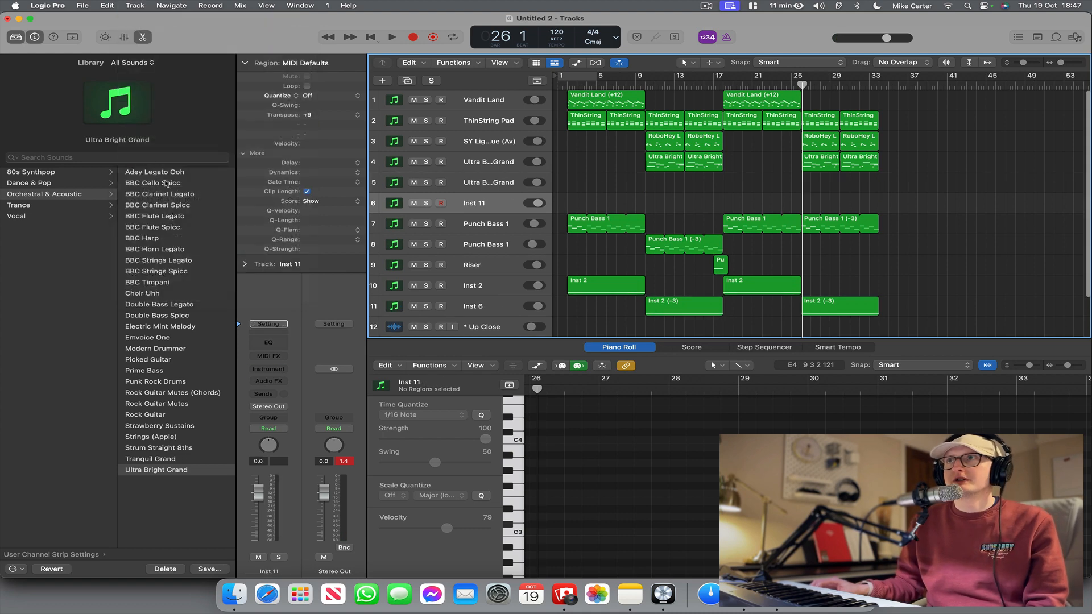
{"action": "left_click", "coordinate": [259, 371]}
{"action": "mouse_move", "coordinate": [315, 568]}
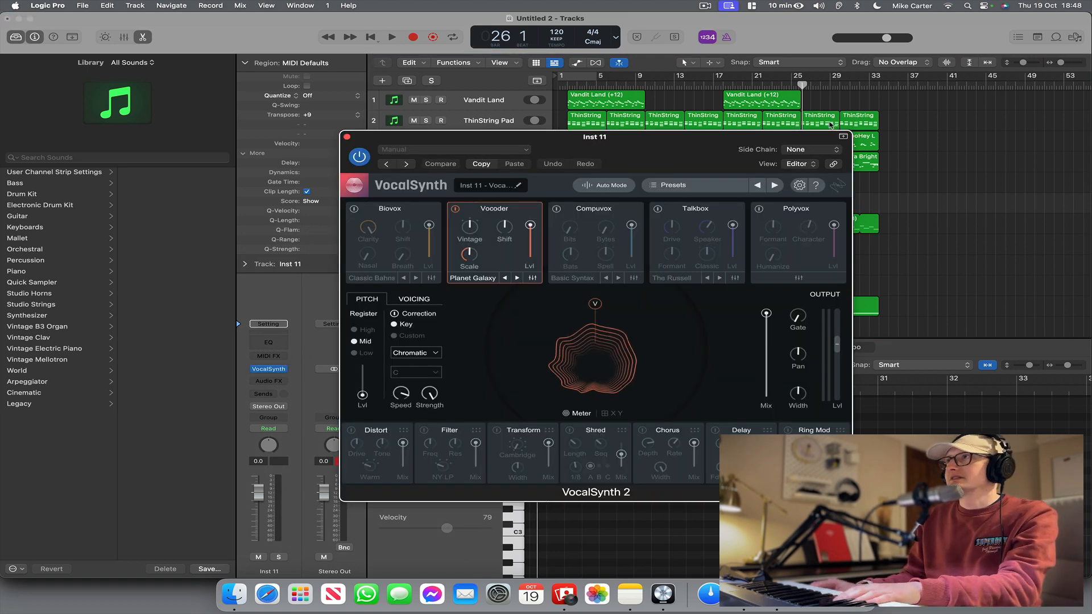
{"action": "left_click_drag", "start_coordinate": [825, 134], "coordinate": [832, 298]}
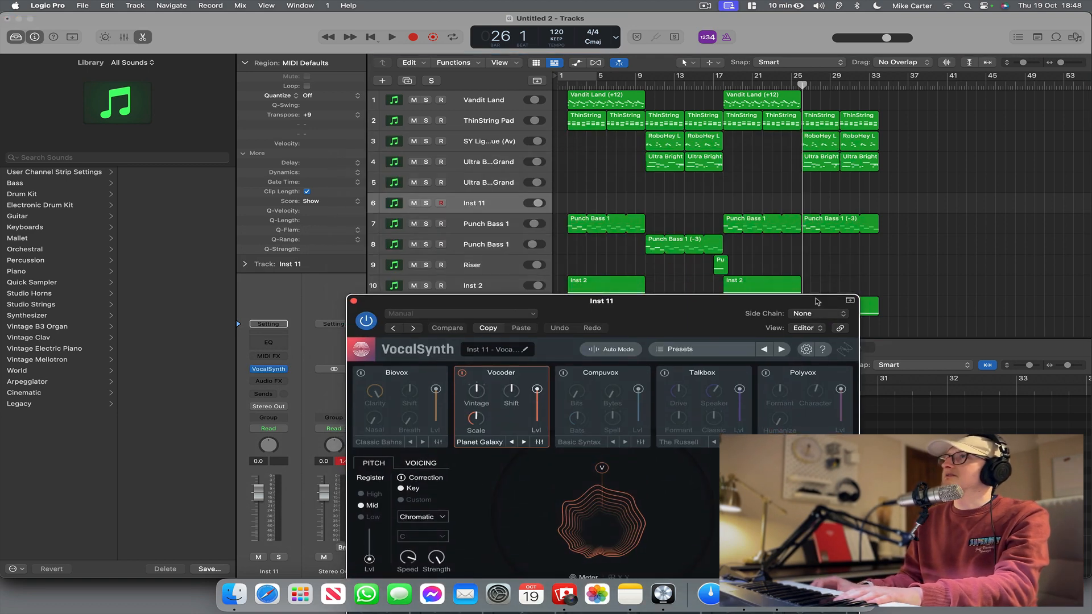
Copy the two ThinString Pad regions starting at bar 26 onto the duplicated Ultra Bright Grand track.
{"action": "left_click", "coordinate": [478, 184]}
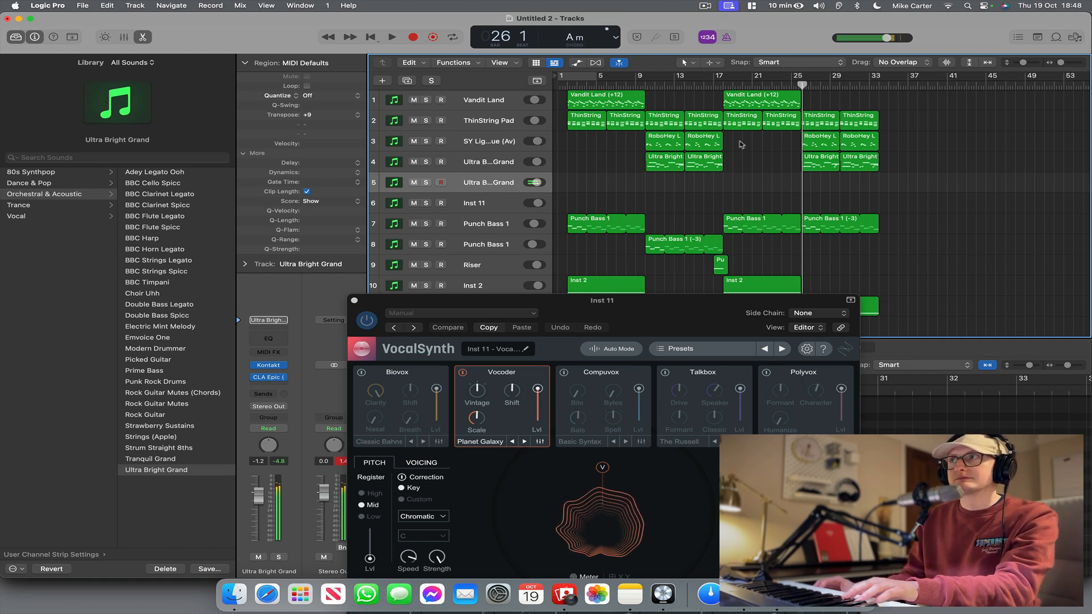
{"action": "scroll", "coordinate": [836, 152], "scroll_direction": "down", "scroll_amount": 3}
{"action": "scroll", "coordinate": [840, 153], "scroll_direction": "up", "scroll_amount": 3}
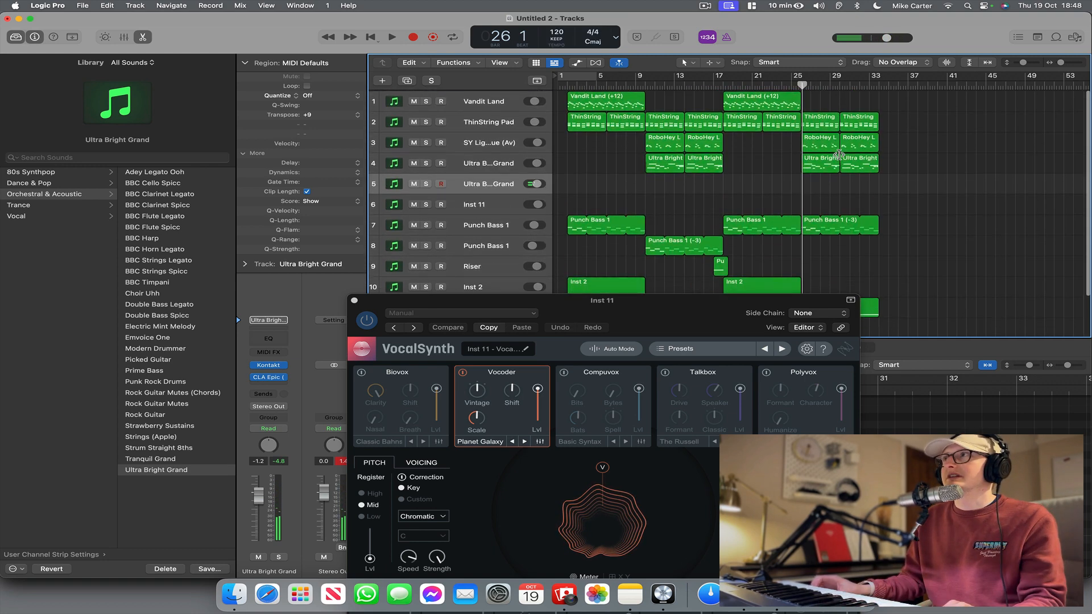
{"action": "scroll", "coordinate": [834, 142], "scroll_direction": "up", "scroll_amount": 1}
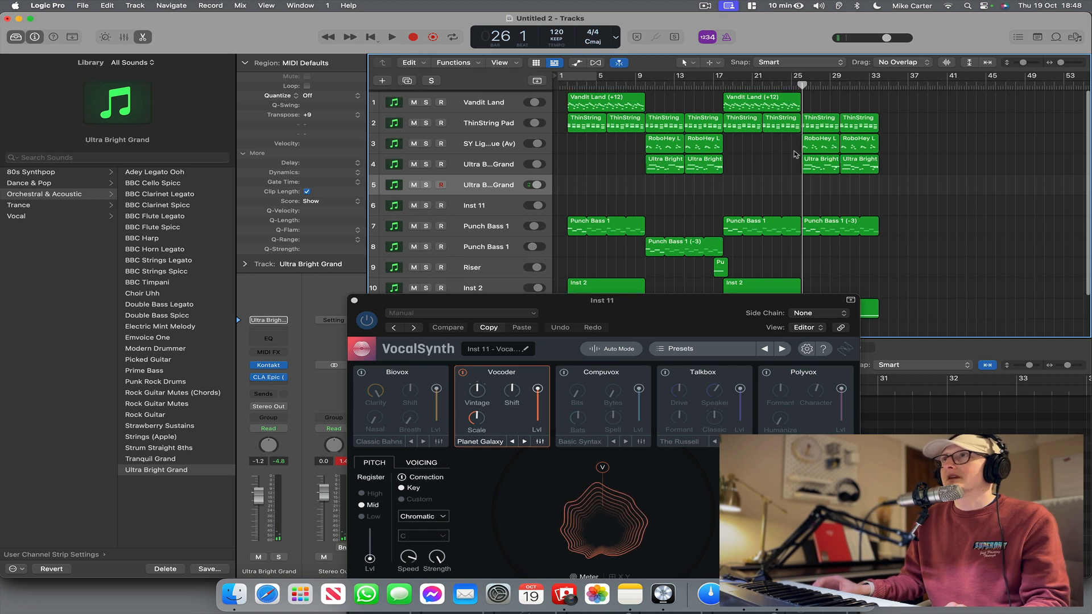
{"action": "left_click", "coordinate": [820, 121]}
{"action": "left_click", "coordinate": [847, 122], "text": "shift"}
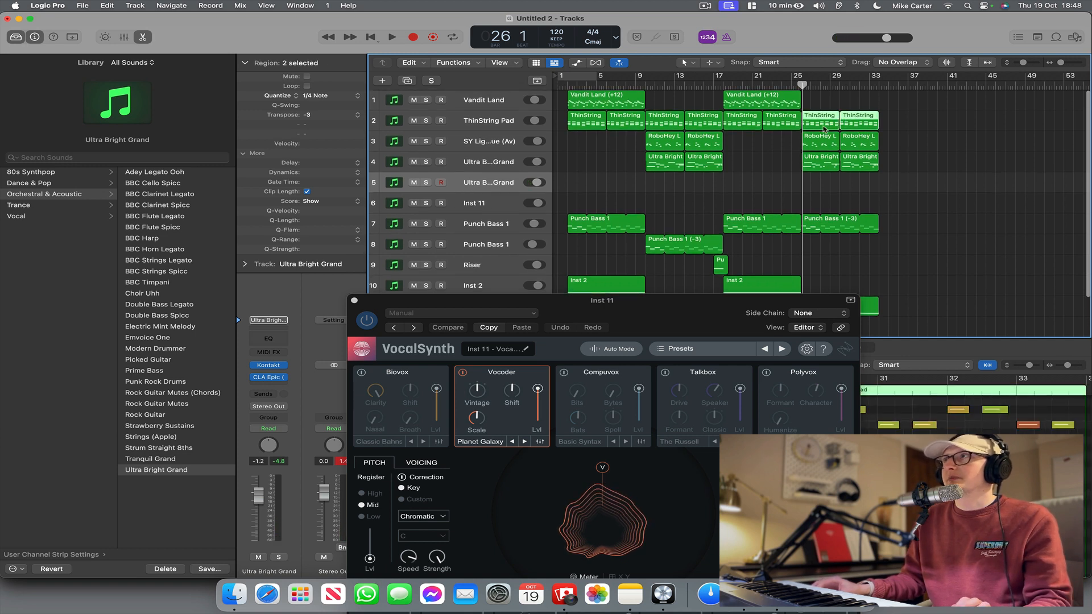
{"action": "left_click_drag", "start_coordinate": [824, 130], "coordinate": [825, 183]}
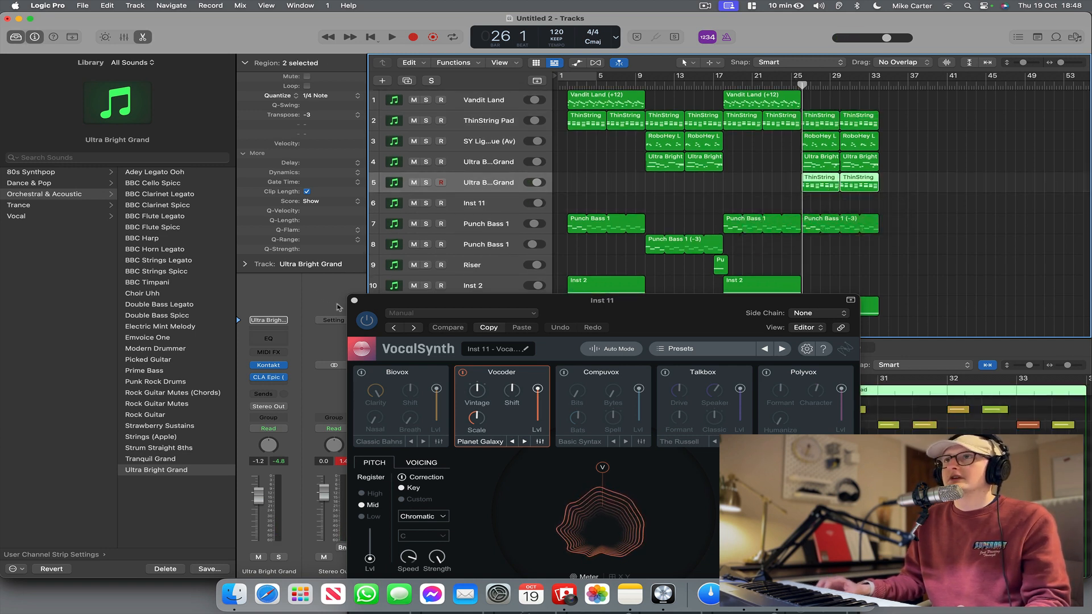
Close VocalSynth and trim all notes in the copied pad regions to the following notes with Force Legato, shortening overlapped notes.
{"action": "left_click", "coordinate": [354, 300]}
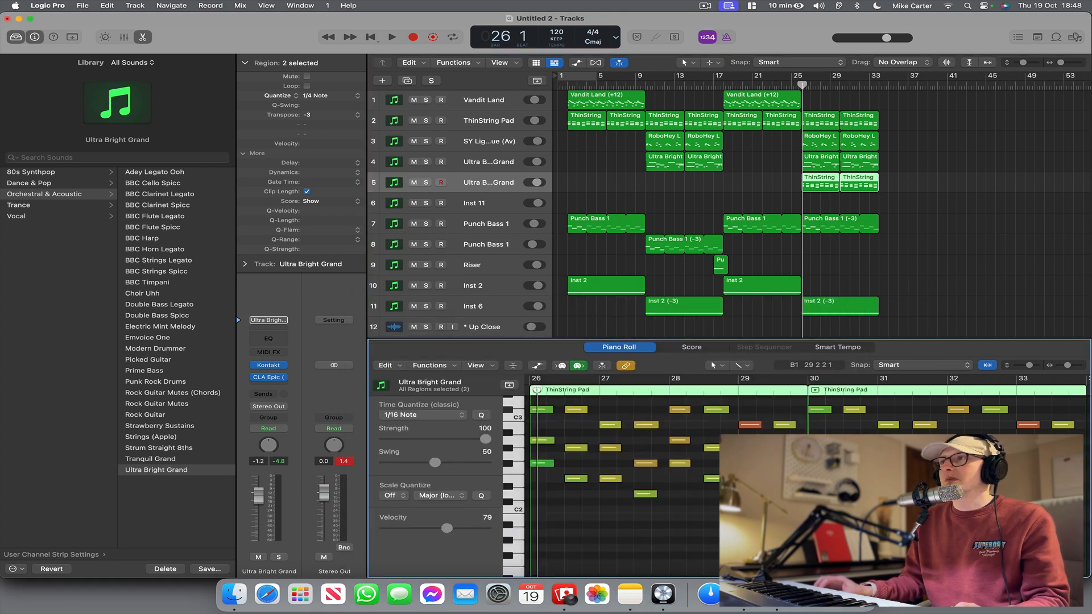
{"action": "key", "text": "super+a"}
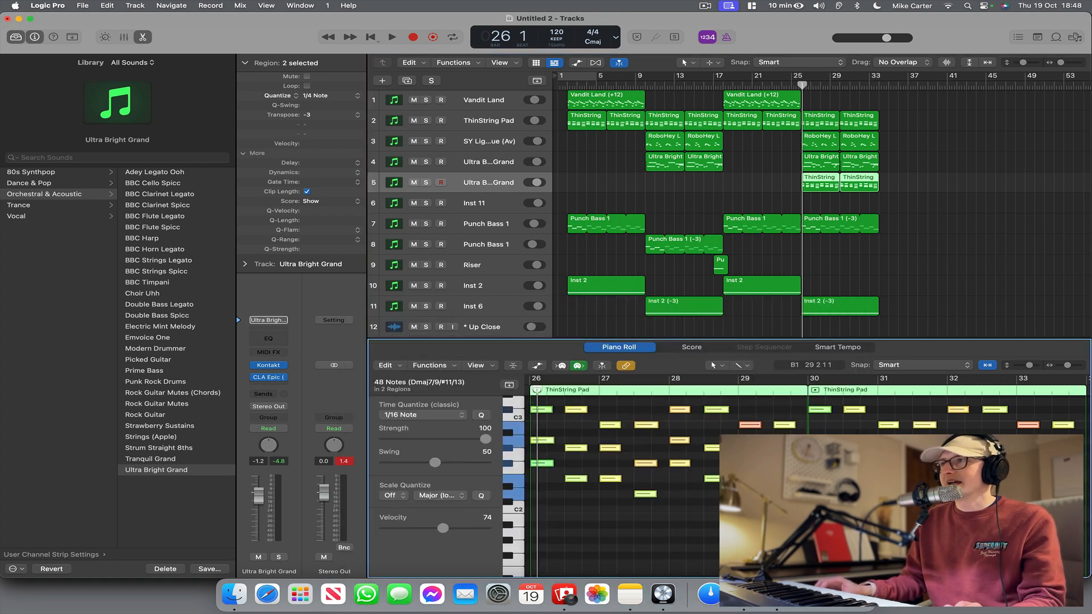
{"action": "left_click", "coordinate": [107, 5]}
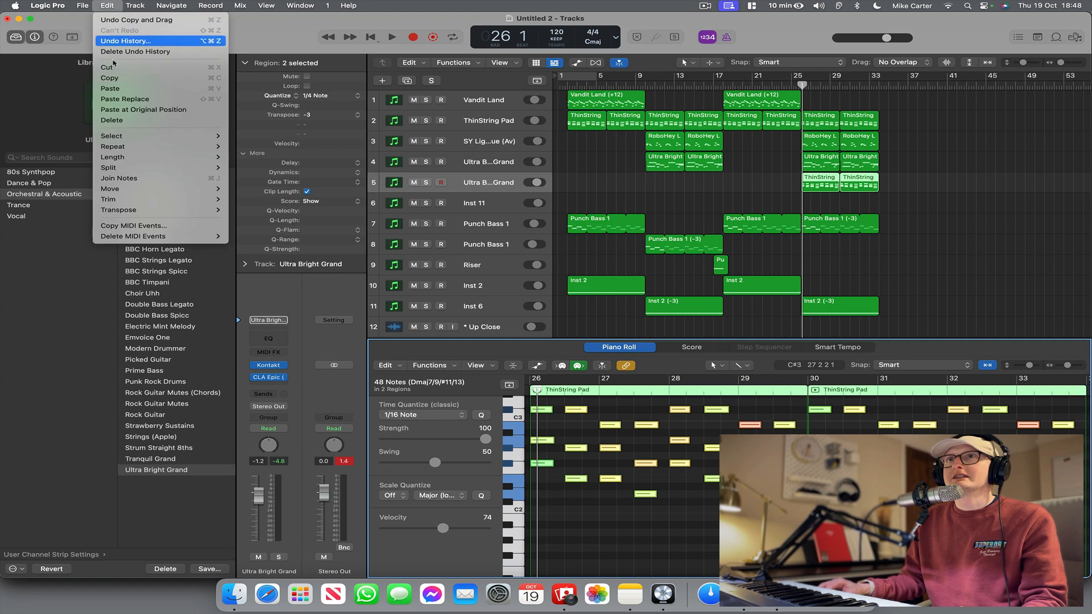
{"action": "mouse_move", "coordinate": [221, 202]}
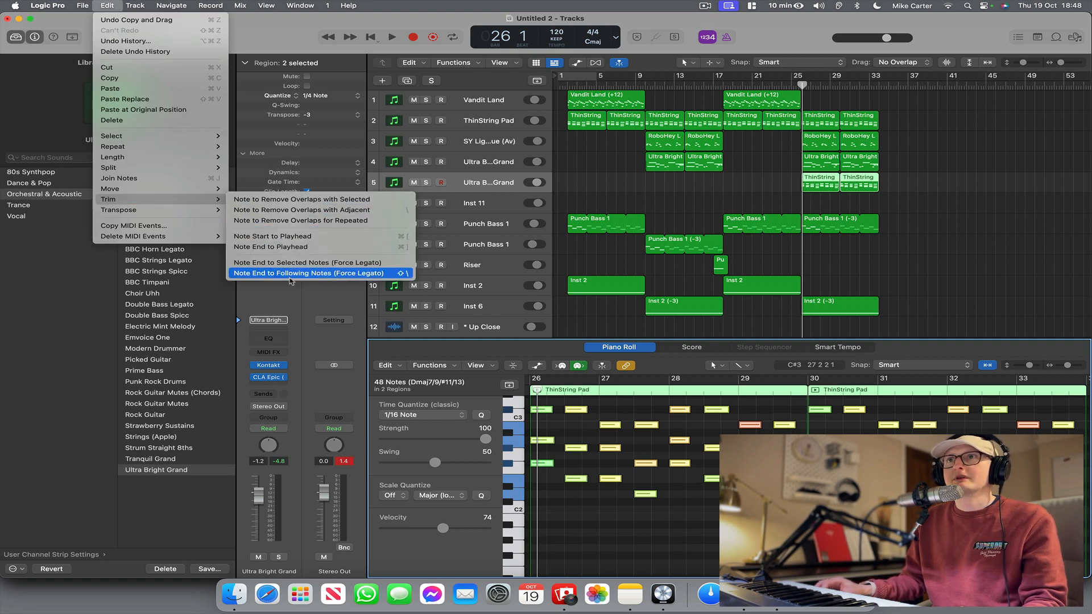
{"action": "left_click", "coordinate": [302, 274]}
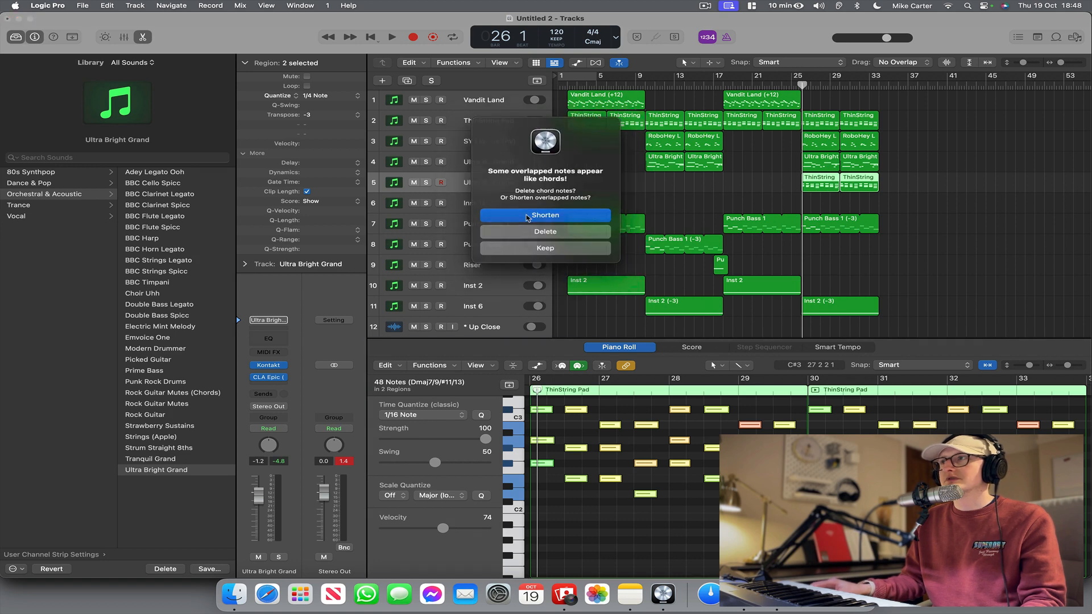
{"action": "left_click", "coordinate": [534, 220]}
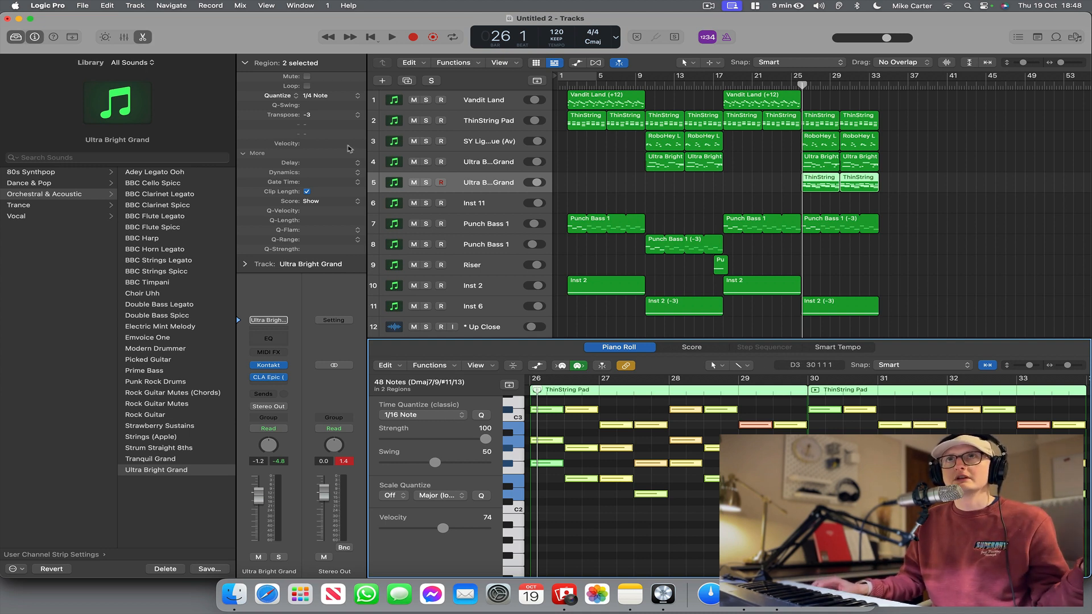
Examine the Enable Complete Features option in the advanced Logic Pro settings.
{"action": "left_click", "coordinate": [48, 5]}
{"action": "mouse_move", "coordinate": [73, 40]}
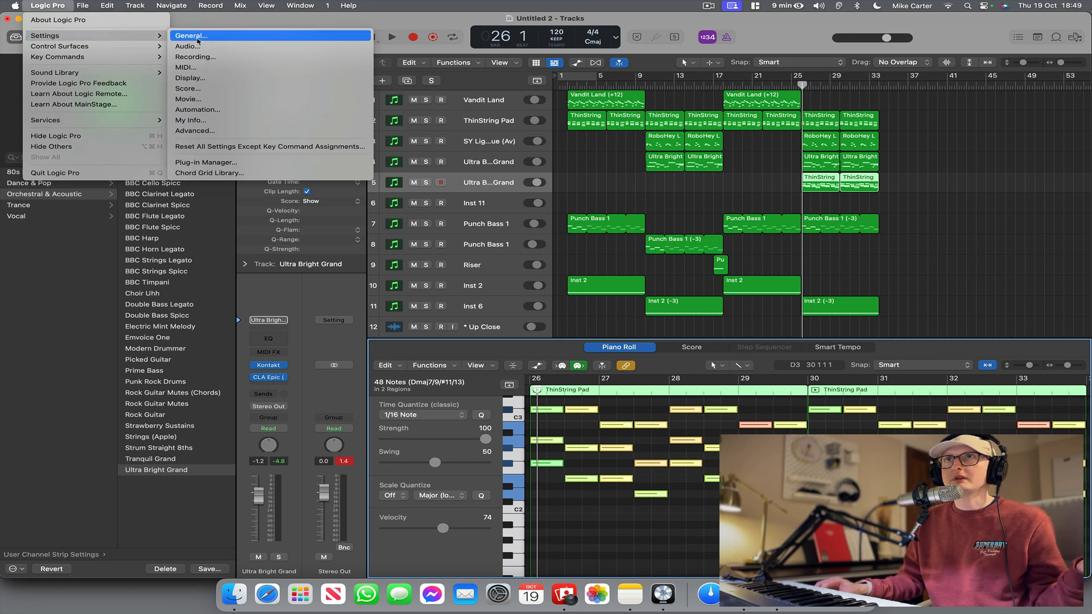
{"action": "left_click", "coordinate": [193, 36]}
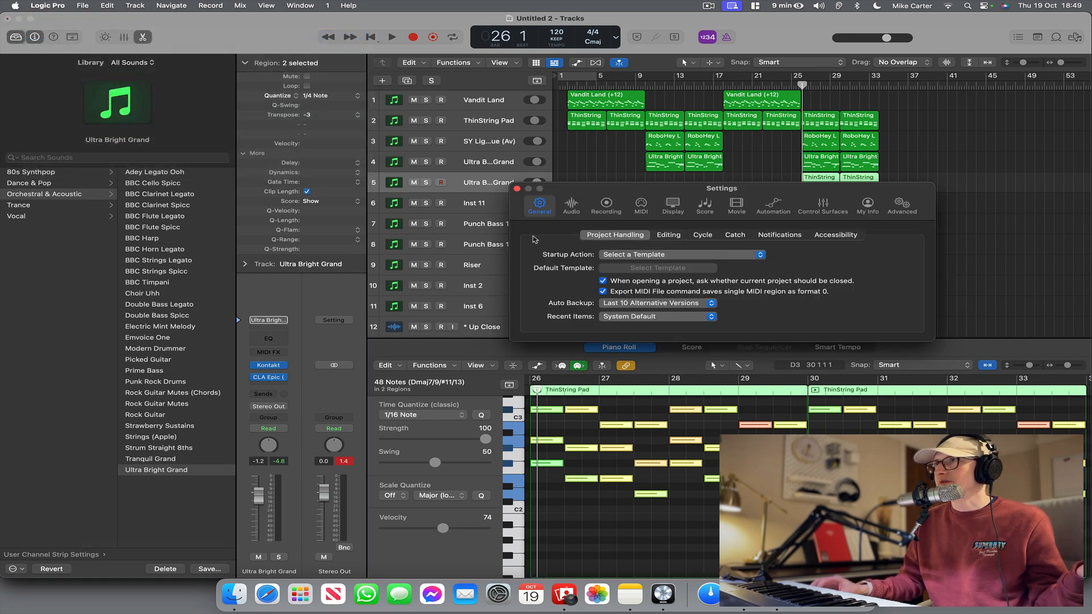
{"action": "left_click", "coordinate": [890, 207]}
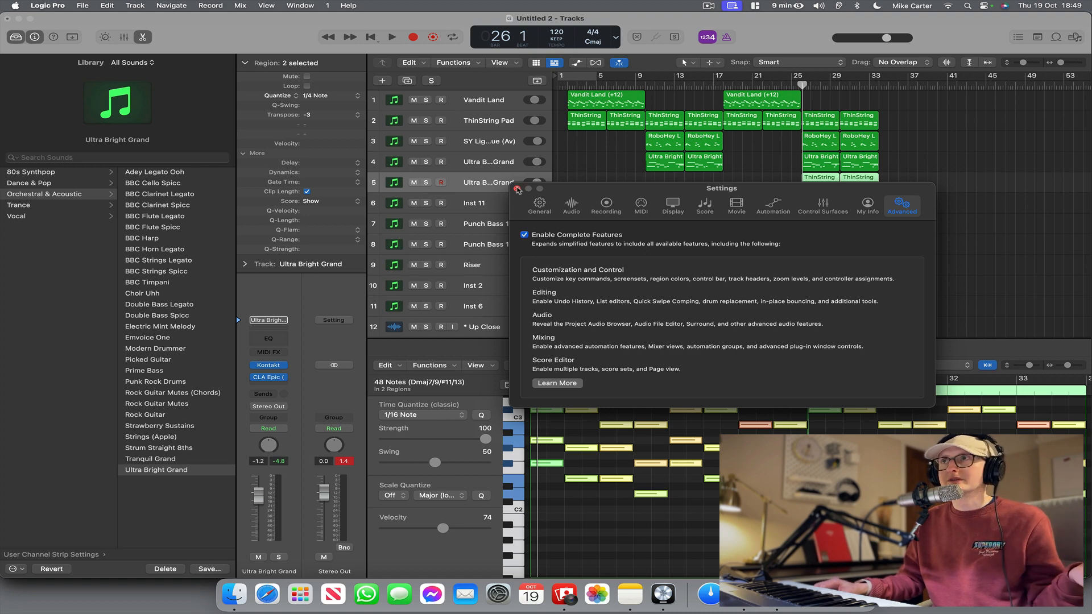
Close the settings and rename the duplicated Ultra Bright Grand track on track 5 as VocoderPad.
{"action": "left_click", "coordinate": [517, 189]}
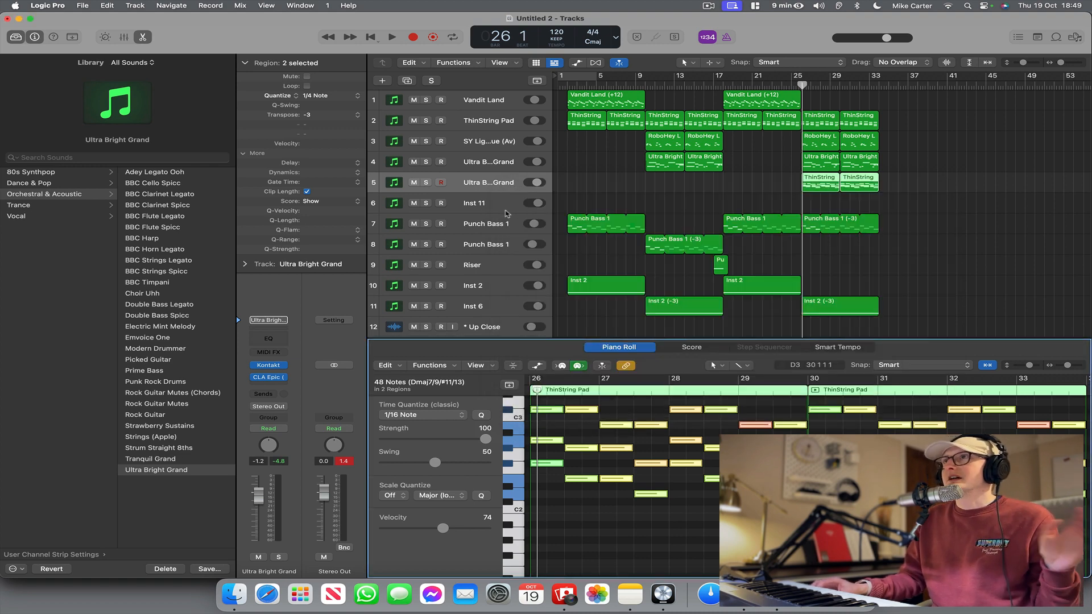
{"action": "double_click", "coordinate": [489, 182]}
{"action": "type", "text": "O"}
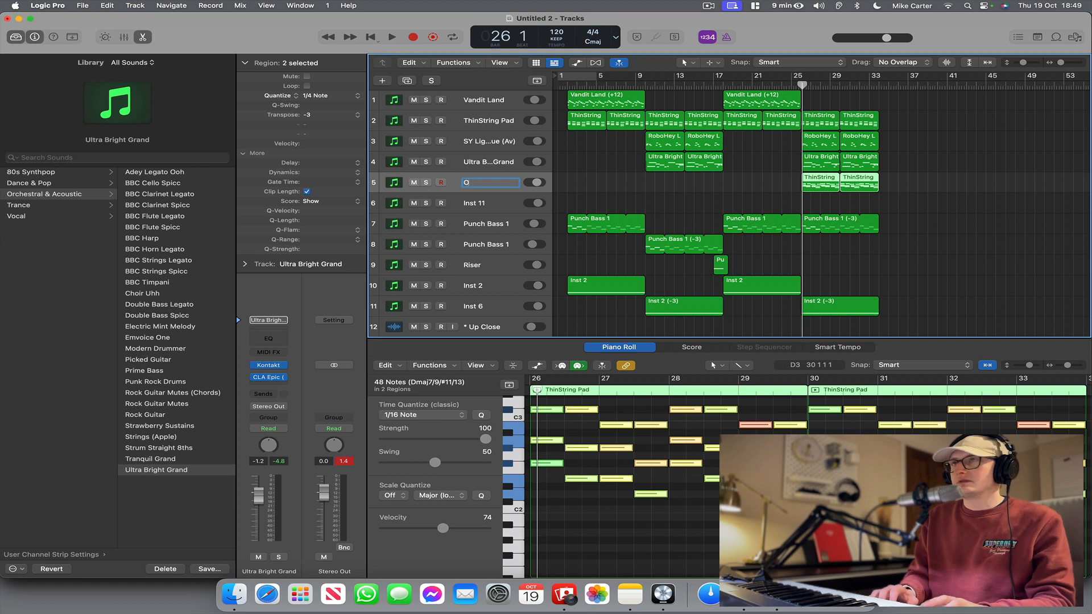
{"action": "type", "text": "ocoder"}
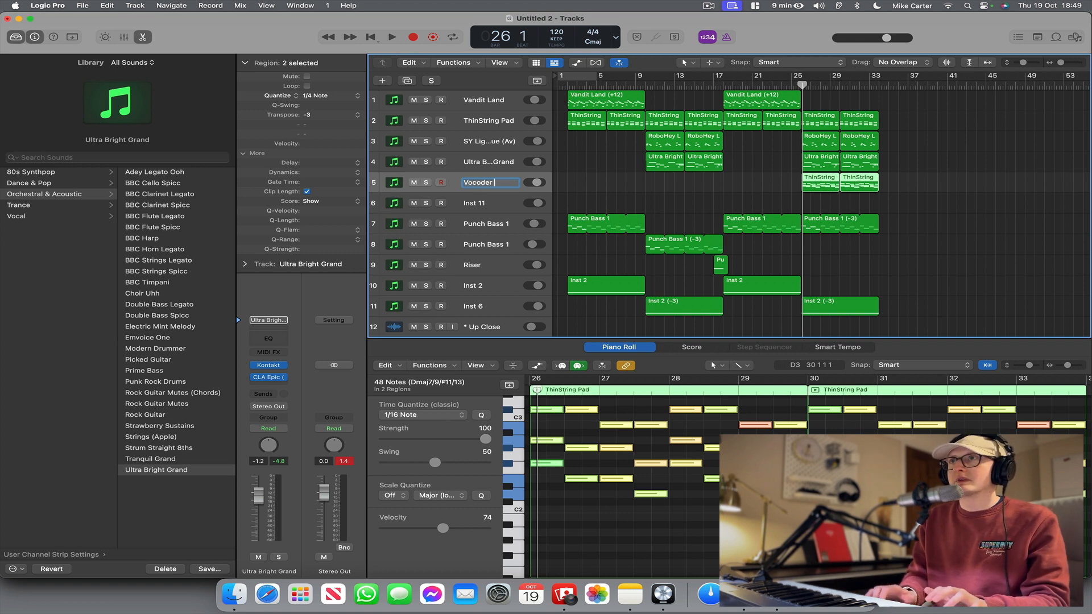
{"action": "type", "text": "Pad"}
{"action": "key", "text": "Return"}
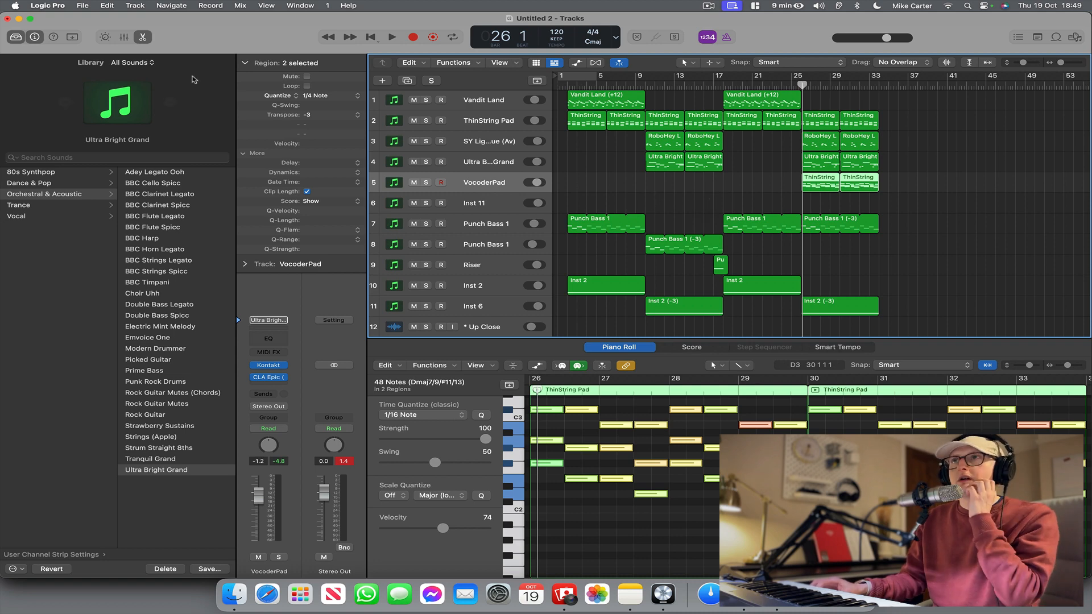
Add an audio track below VocoderPad and record a vocal take of about four bars around bar 26, with input monitoring only while recording.
{"action": "left_click", "coordinate": [134, 5]}
{"action": "left_click", "coordinate": [154, 29]}
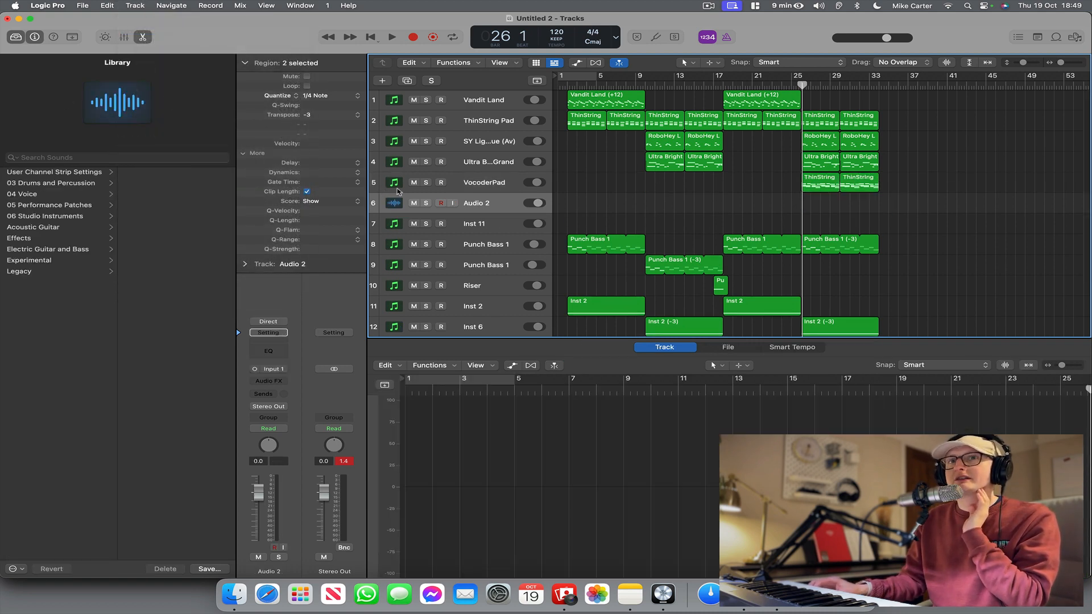
{"action": "left_click", "coordinate": [453, 203]}
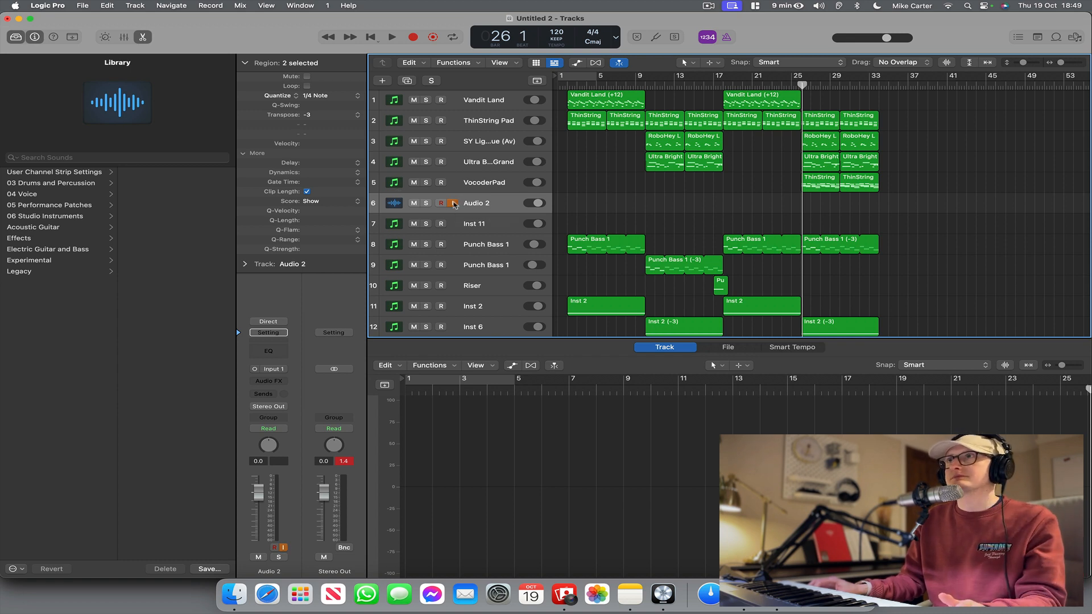
{"action": "left_click", "coordinate": [413, 40]}
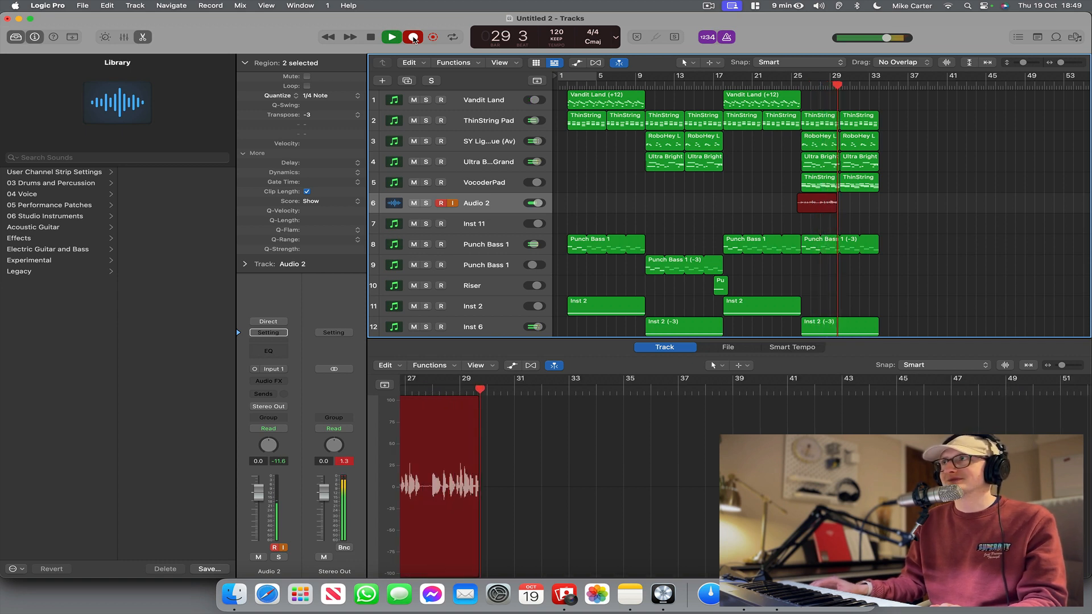
{"action": "key", "text": "space"}
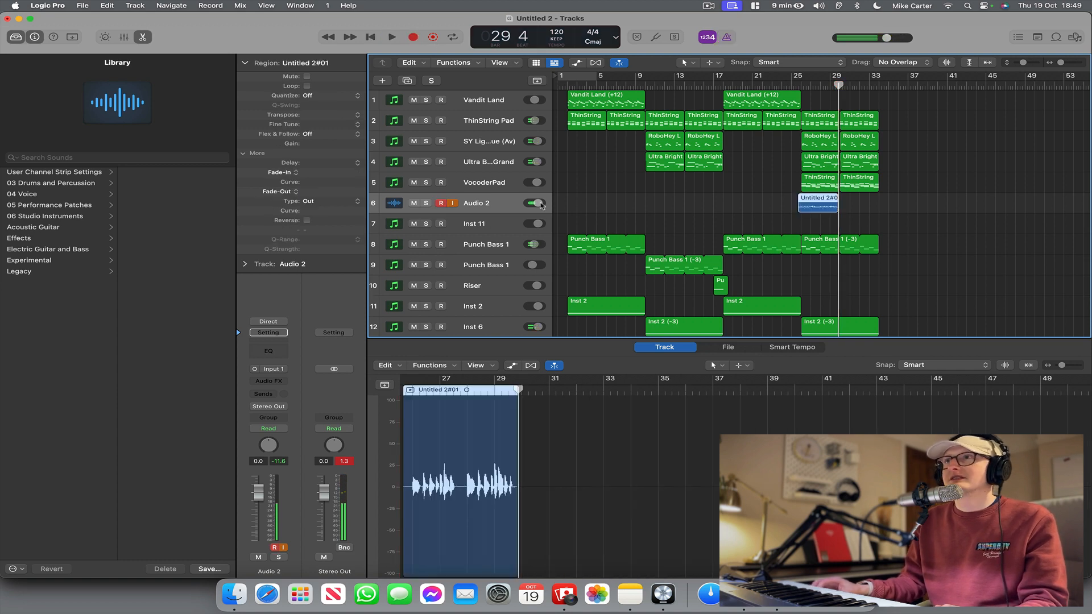
{"action": "left_click", "coordinate": [494, 224]}
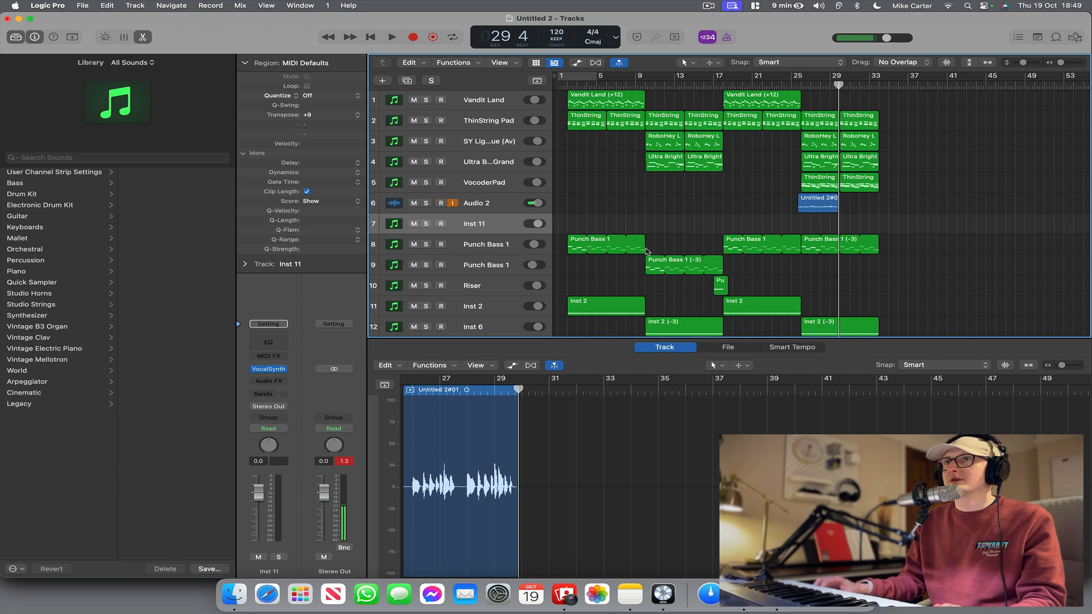
{"action": "left_click", "coordinate": [458, 200]}
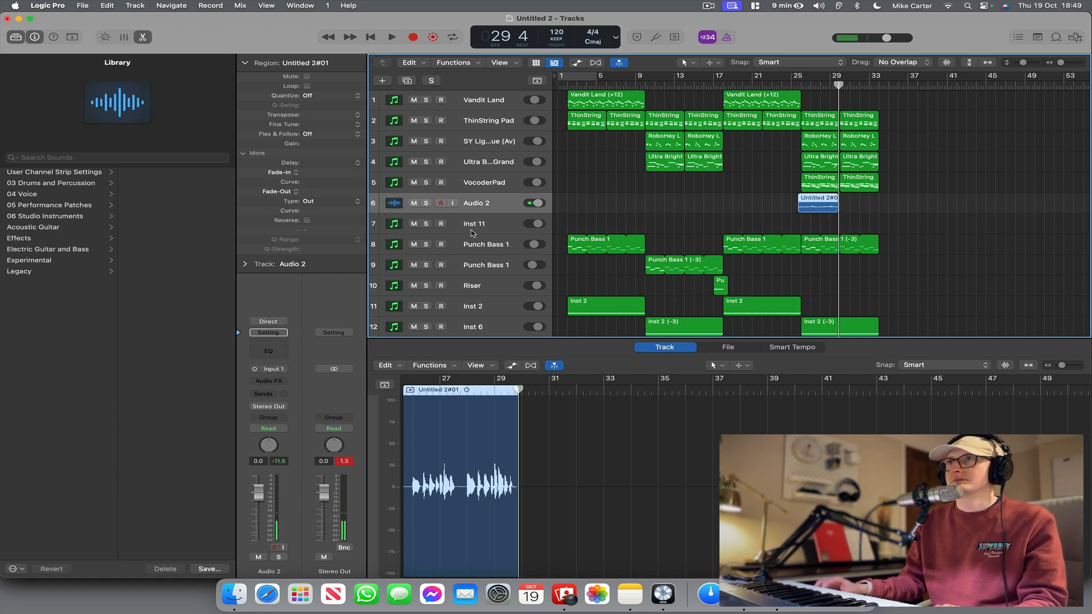
Open VocalSynth on the Inst 11 track and set its side chain source to Audio 2.
{"action": "left_click", "coordinate": [471, 230]}
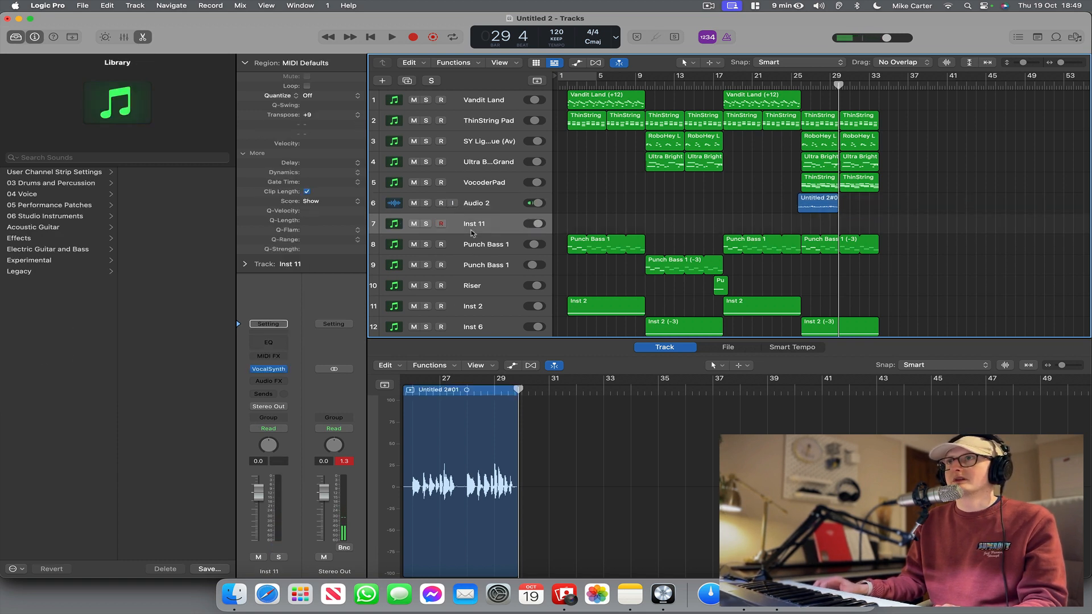
{"action": "left_click", "coordinate": [268, 369]}
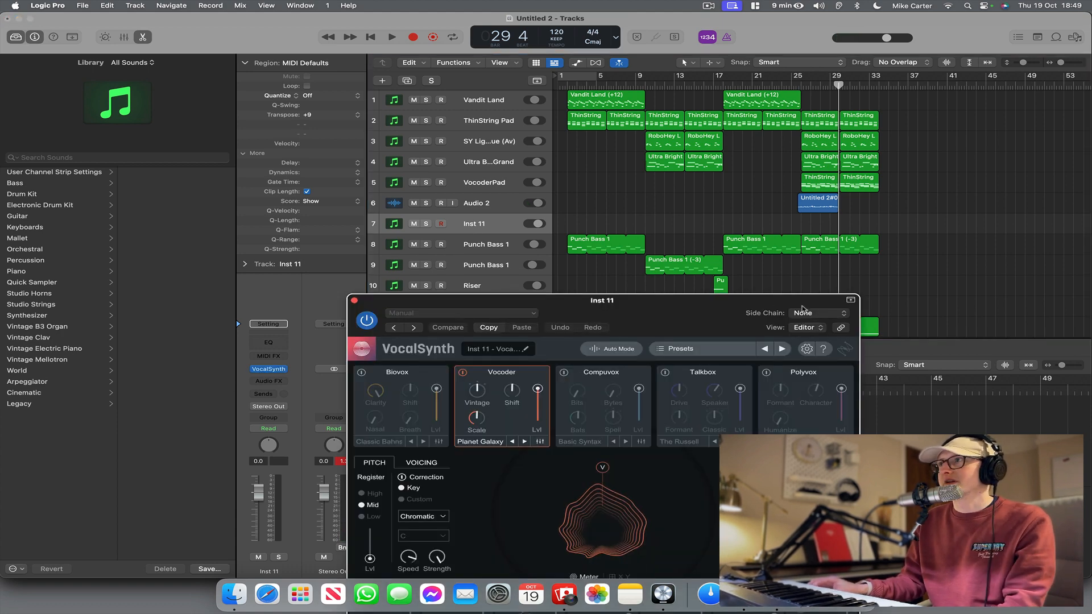
{"action": "left_click", "coordinate": [804, 314]}
{"action": "mouse_move", "coordinate": [819, 331]}
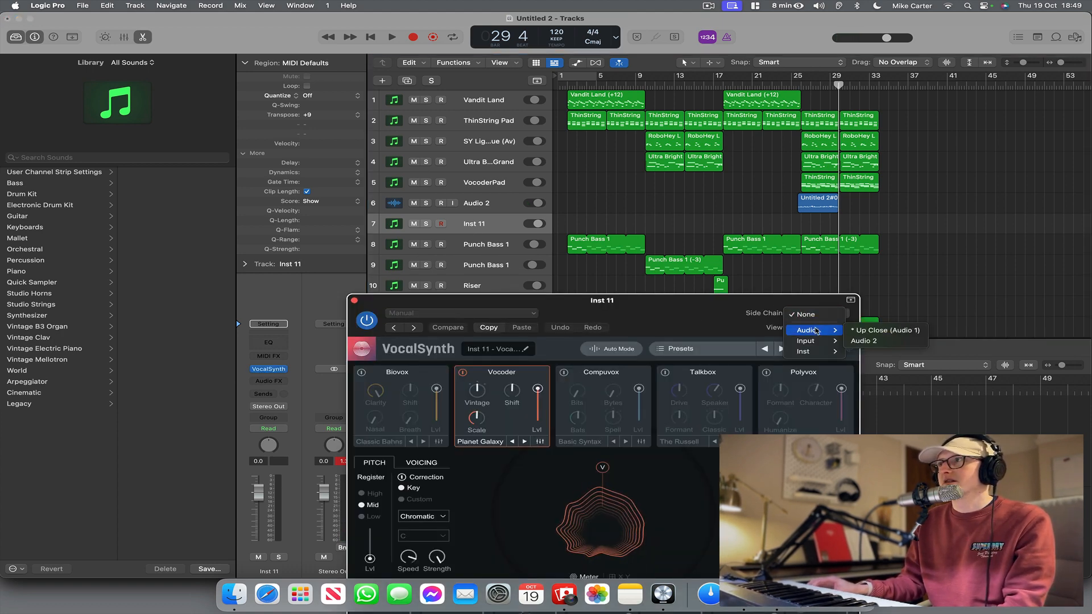
{"action": "left_click", "coordinate": [860, 342]}
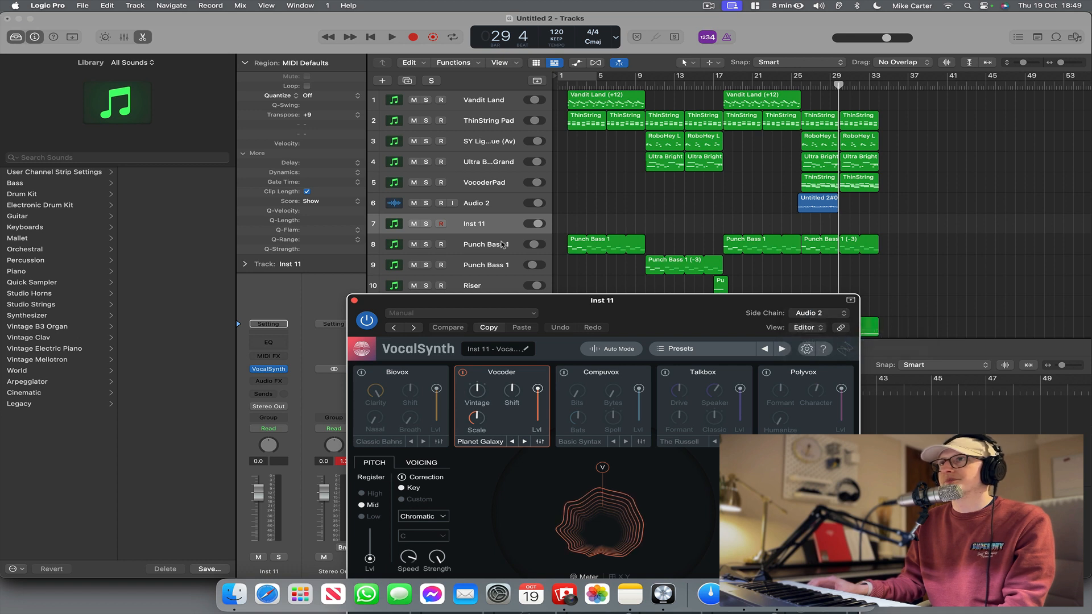
Rename the Audio 2 track as modulator and check the side chain source in VocalSynth.
{"action": "double_click", "coordinate": [493, 204]}
{"action": "type", "text": "modula"}
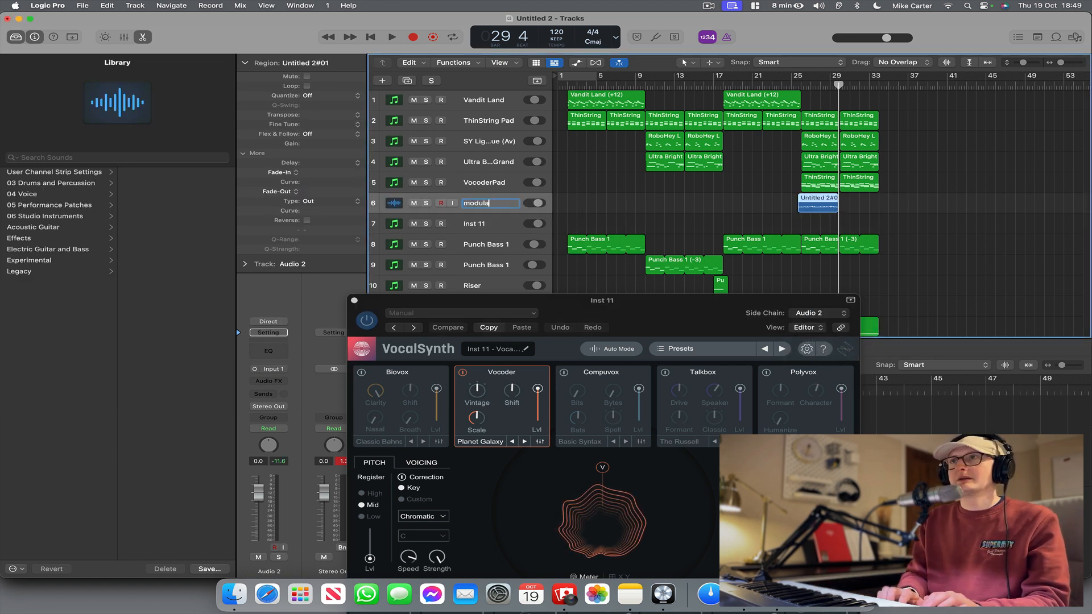
{"action": "type", "text": "tor"}
{"action": "key", "text": "Return"}
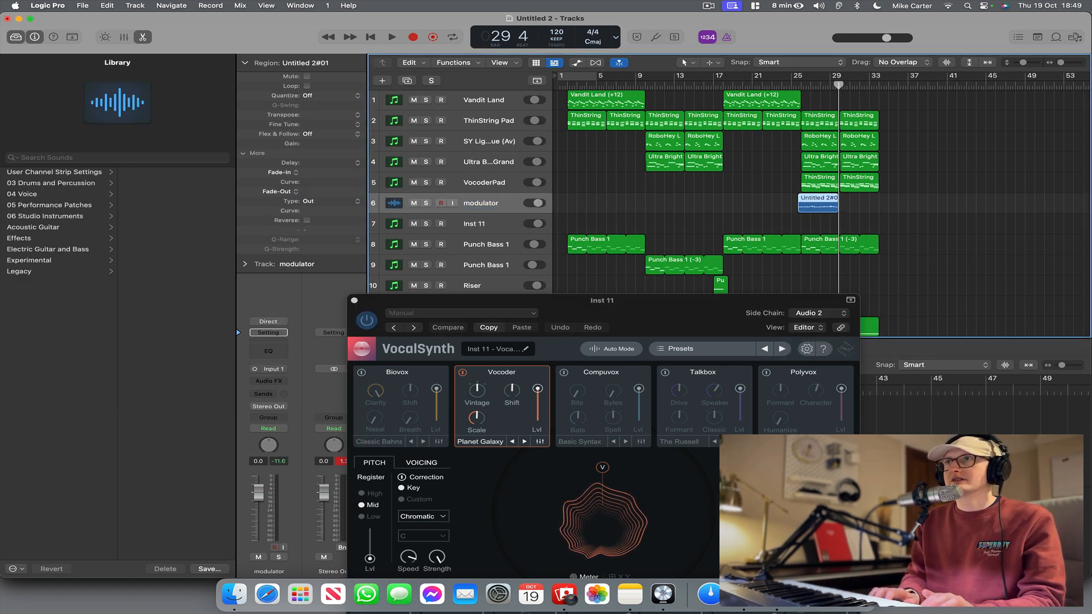
{"action": "left_click", "coordinate": [819, 313]}
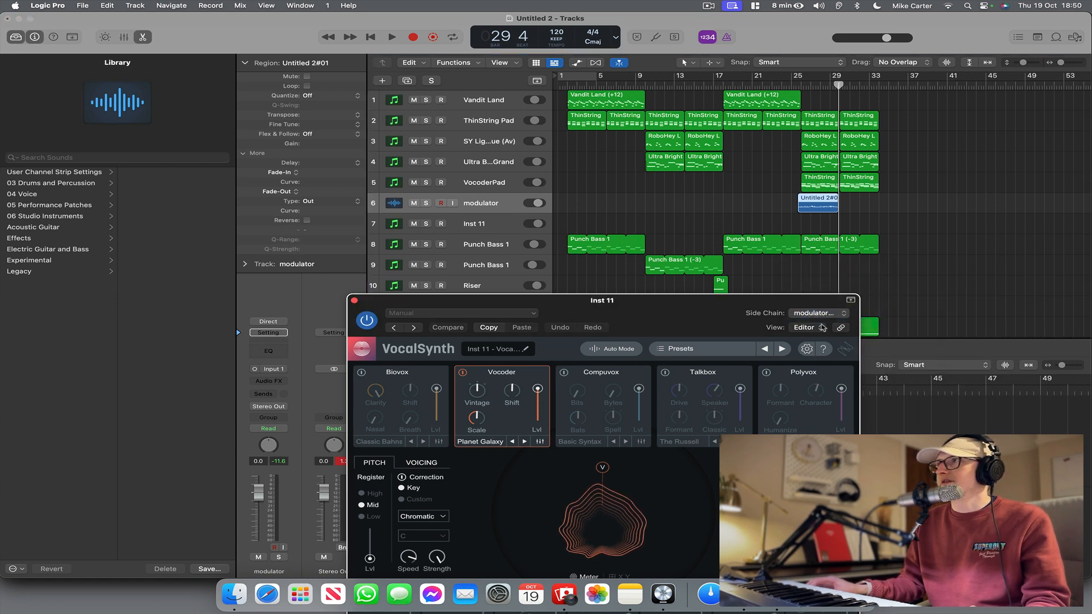
{"action": "left_click", "coordinate": [827, 315]}
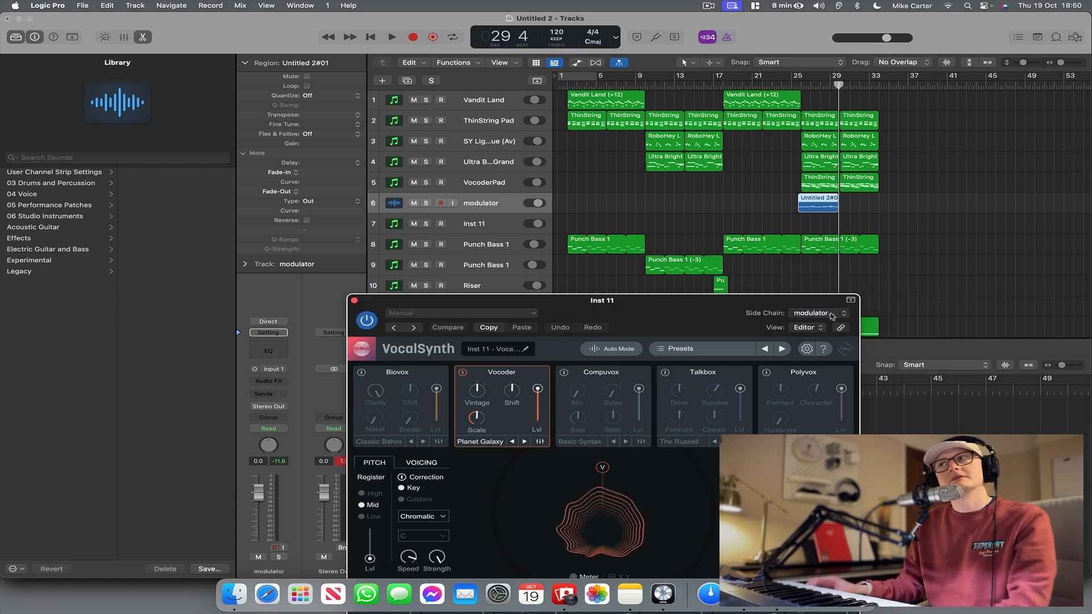
Move the two ThinString Pad regions from the VocoderPad track down to the Inst 11 track, keeping them at bar 26.
{"action": "left_click", "coordinate": [491, 226]}
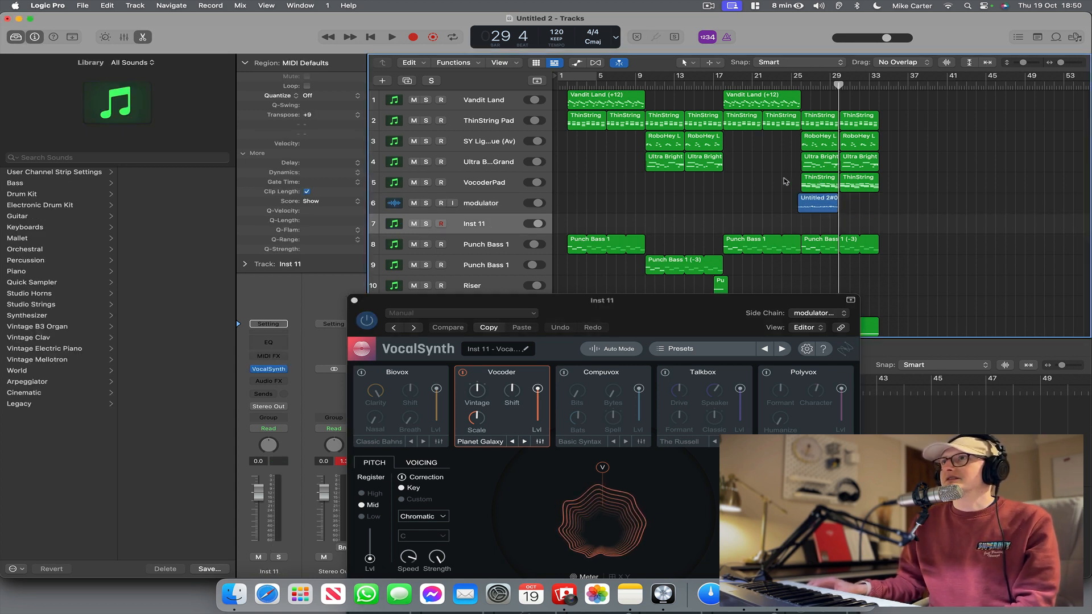
{"action": "left_click_drag", "start_coordinate": [785, 182], "coordinate": [893, 186]}
{"action": "left_click_drag", "start_coordinate": [813, 186], "coordinate": [812, 233]}
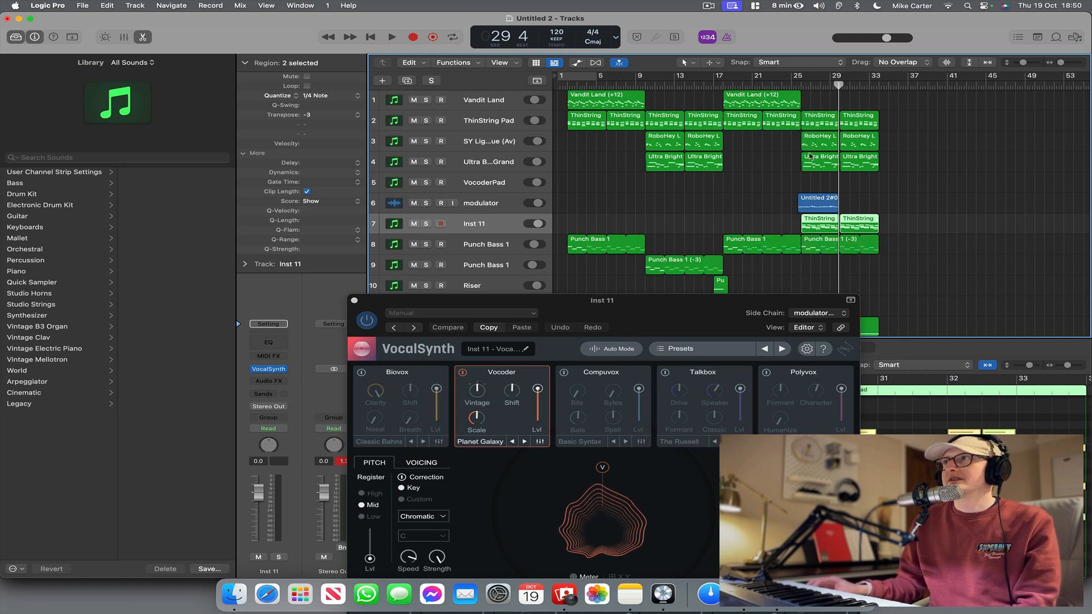
Mute the modulator track and audition the vocoder part from bar 26 with Inst 11 soloed.
{"action": "left_click", "coordinate": [414, 203]}
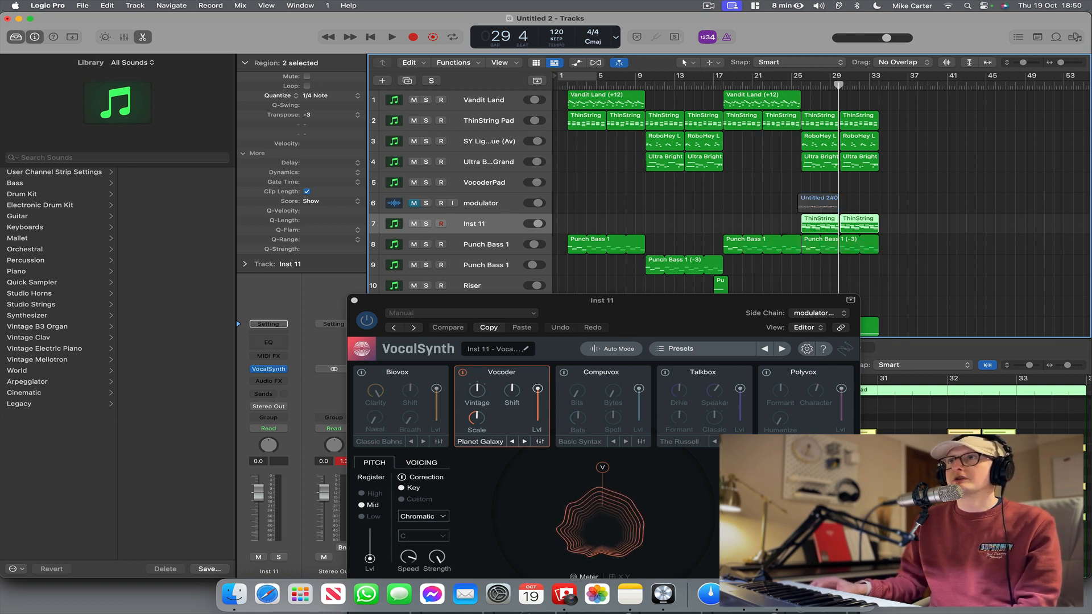
{"action": "left_click", "coordinate": [802, 88]}
{"action": "key", "text": "space"}
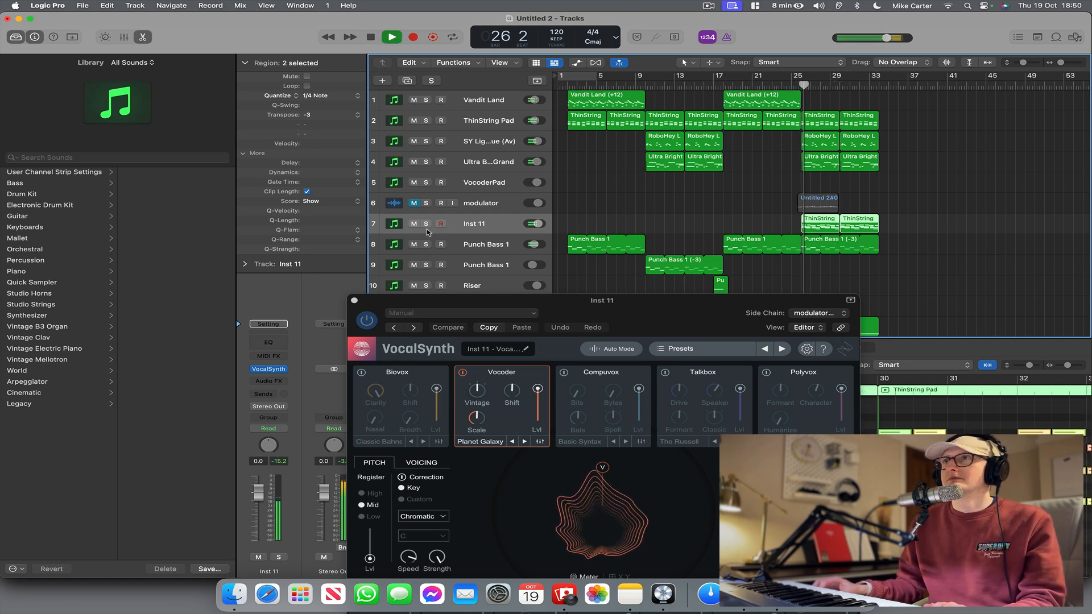
{"action": "left_click", "coordinate": [426, 225]}
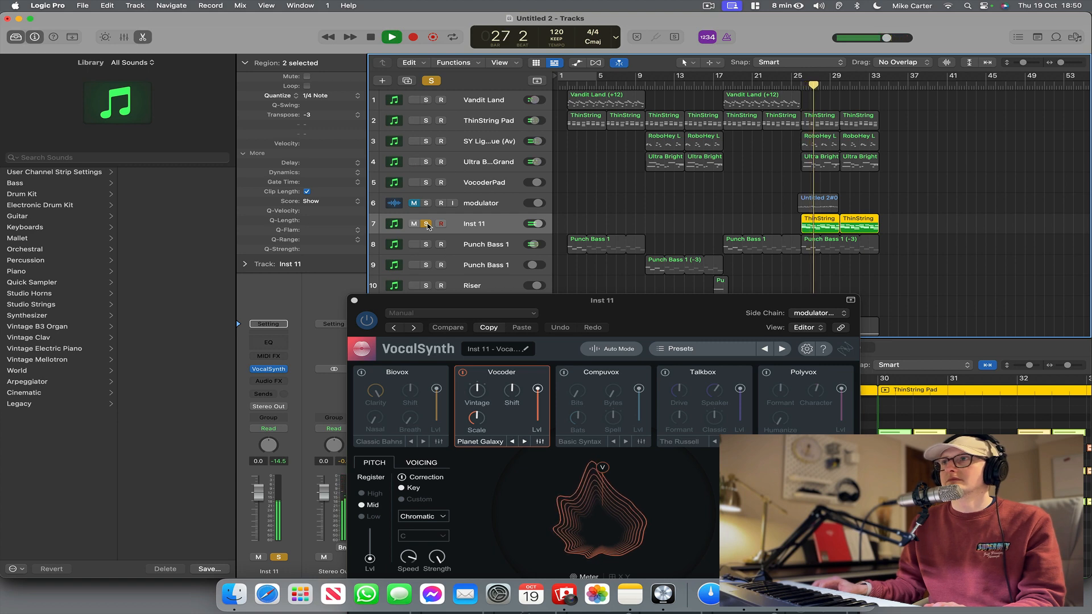
{"action": "key", "text": "space"}
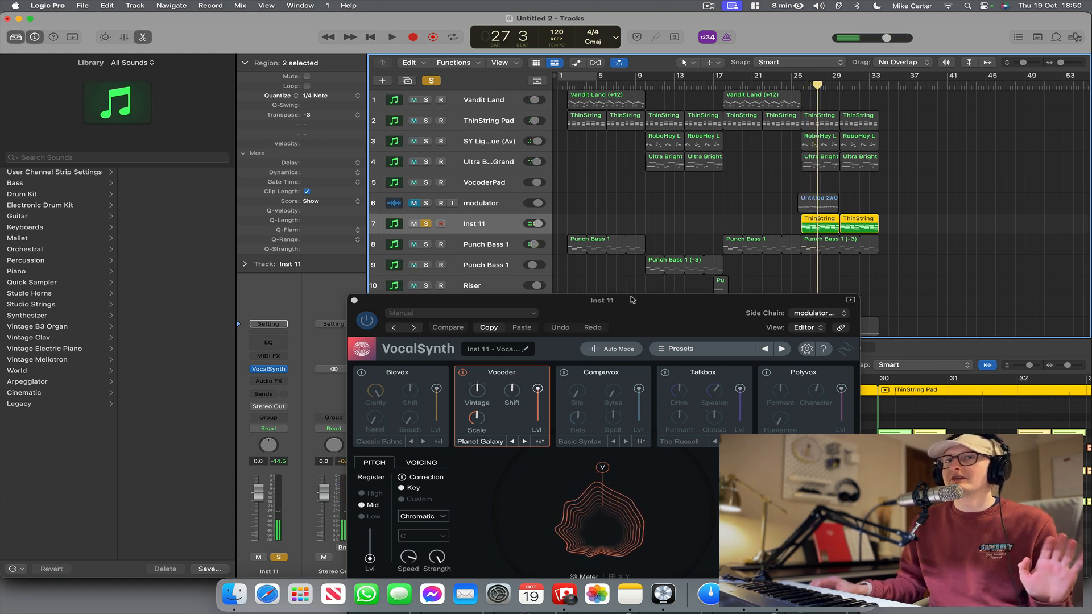
Move the VocalSynth window up, audition the By Myself preset, and load Flight of the Angels.
{"action": "left_click", "coordinate": [711, 348]}
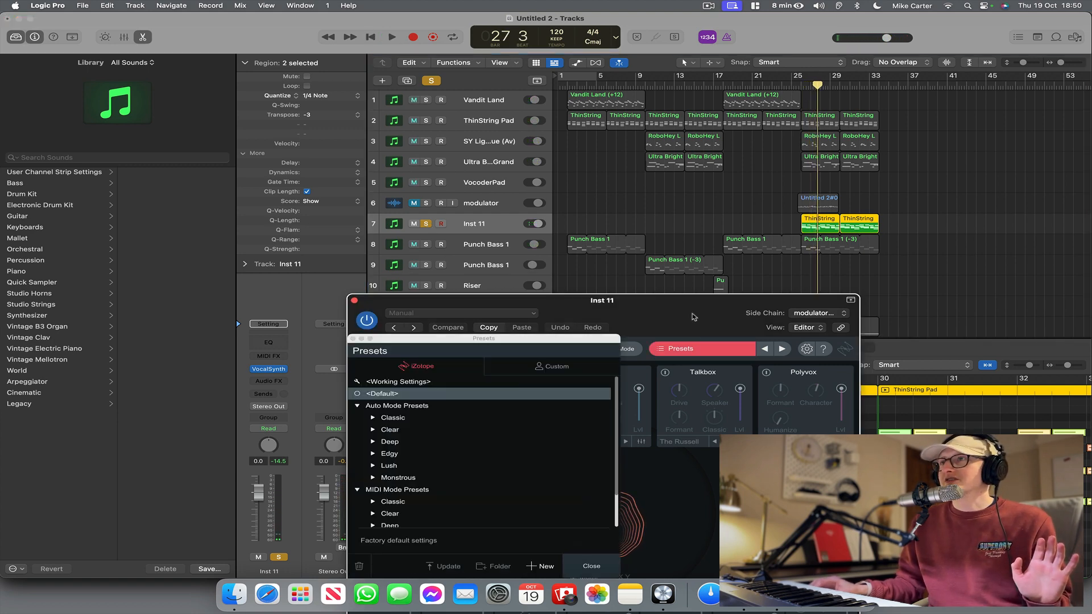
{"action": "left_click_drag", "start_coordinate": [693, 317], "coordinate": [679, 168]}
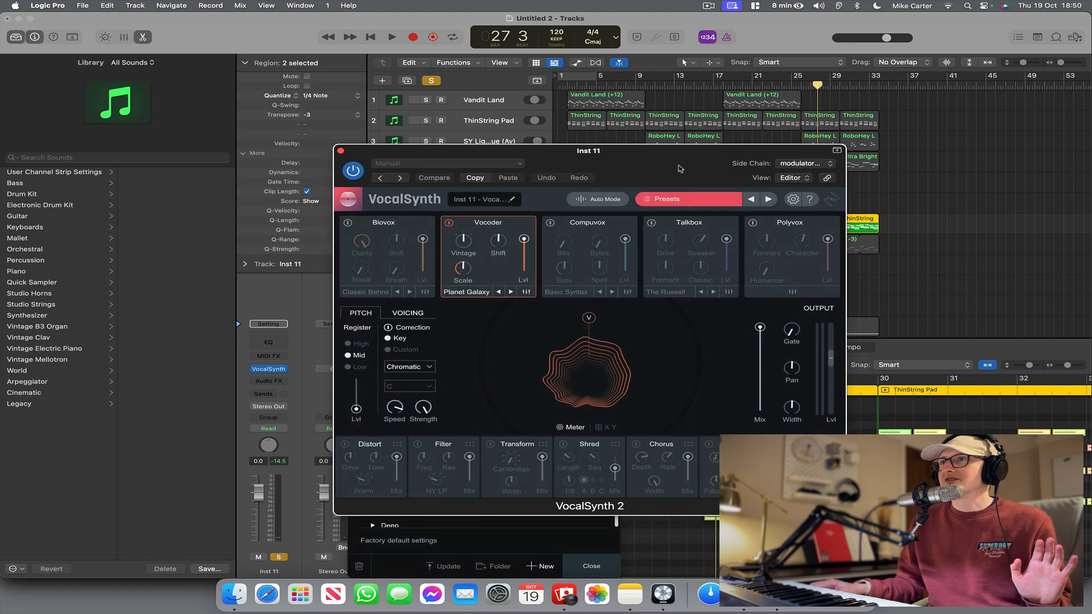
{"action": "left_click", "coordinate": [767, 200]}
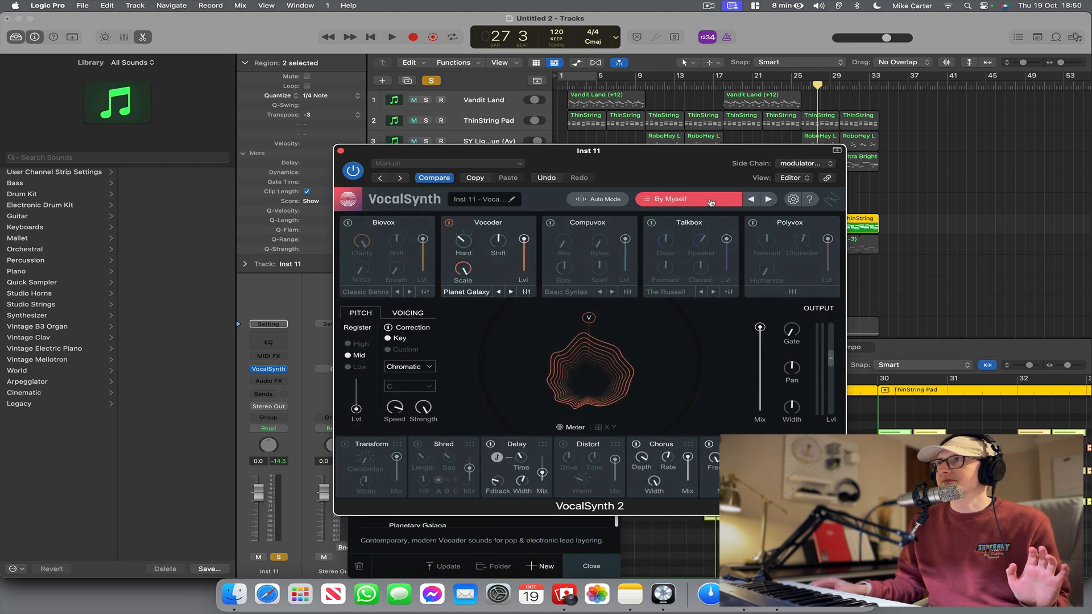
{"action": "key", "text": "space"}
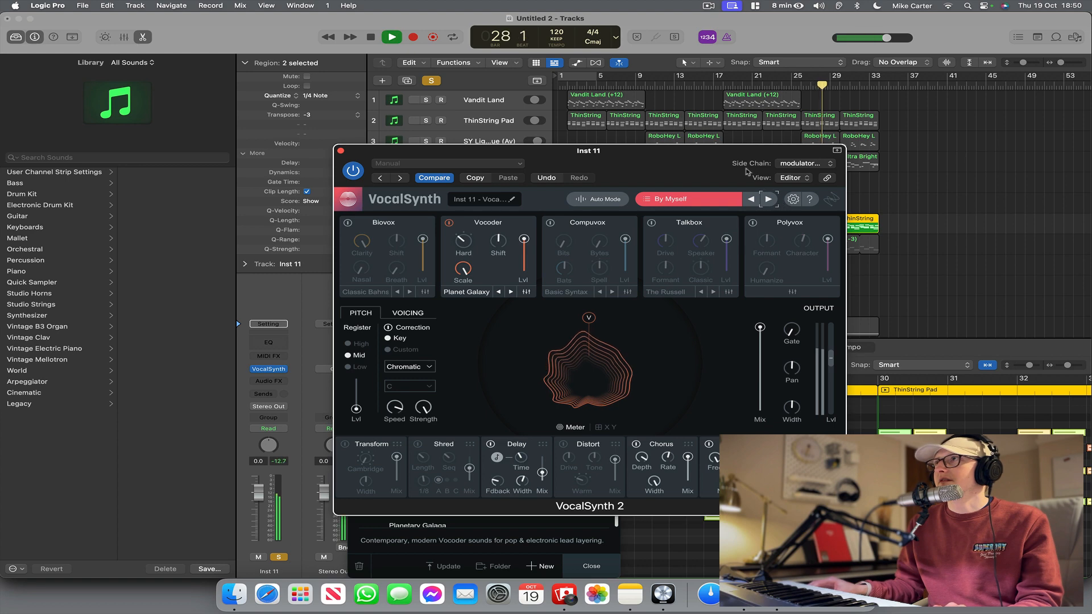
{"action": "key", "text": "space"}
{"action": "left_click", "coordinate": [767, 201]}
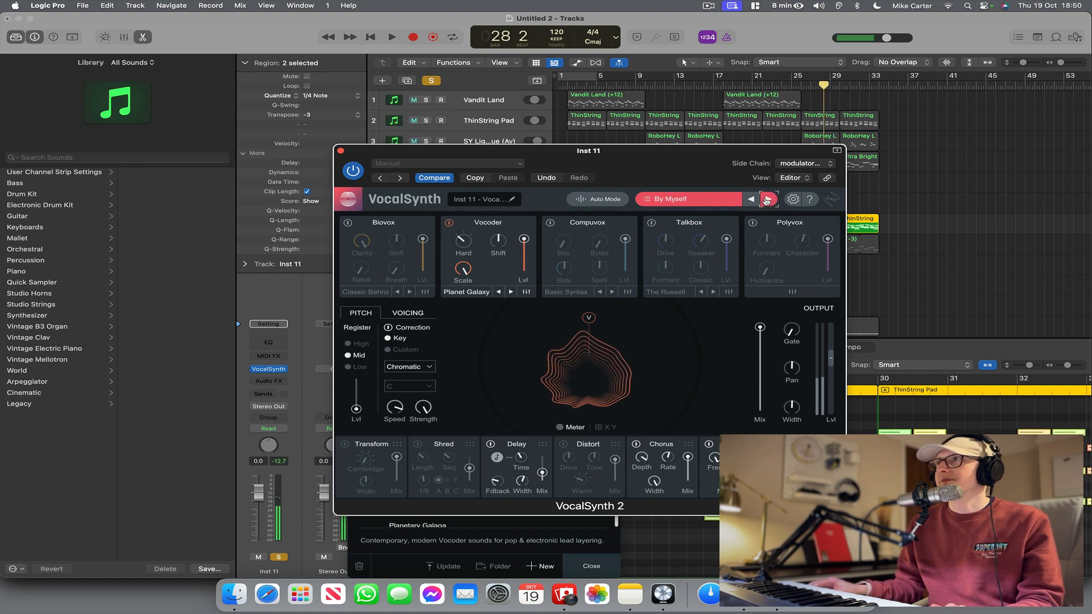
Open the VocalSynth preset browser, move it up, and examine the presets in the Classic and Clear folders.
{"action": "left_click", "coordinate": [700, 201]}
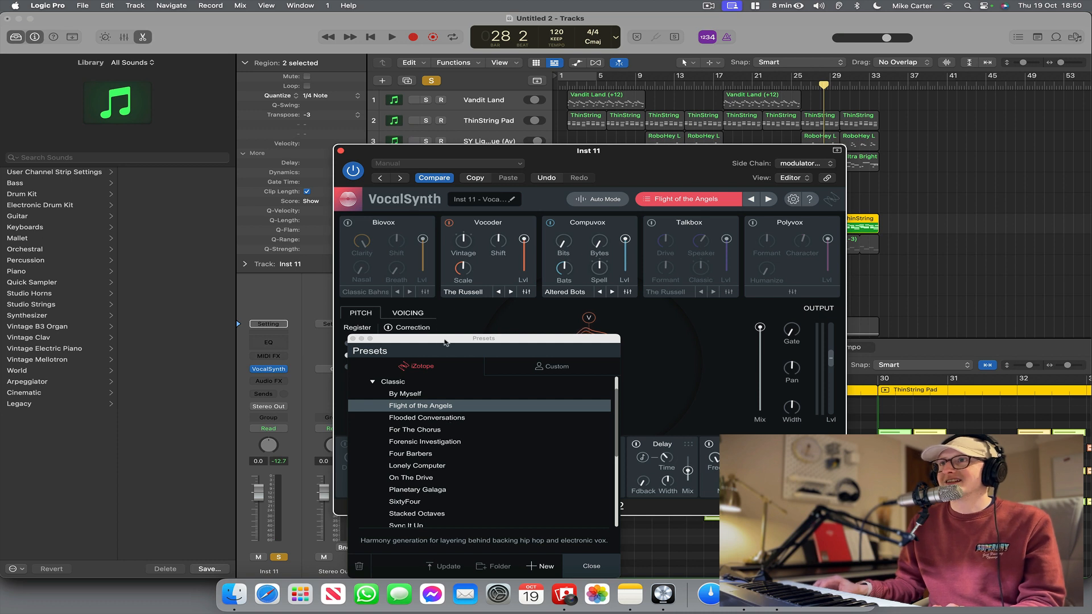
{"action": "left_click_drag", "start_coordinate": [445, 343], "coordinate": [448, 246]}
{"action": "scroll", "coordinate": [456, 370], "scroll_direction": "down", "scroll_amount": 3}
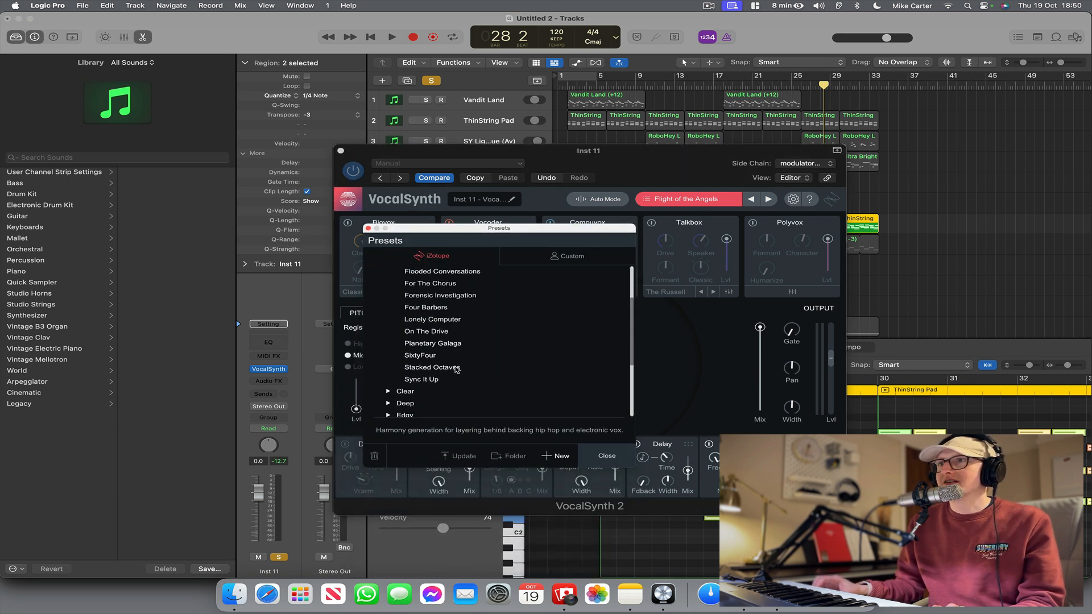
{"action": "left_click", "coordinate": [404, 392]}
{"action": "scroll", "coordinate": [466, 387], "scroll_direction": "down", "scroll_amount": 3}
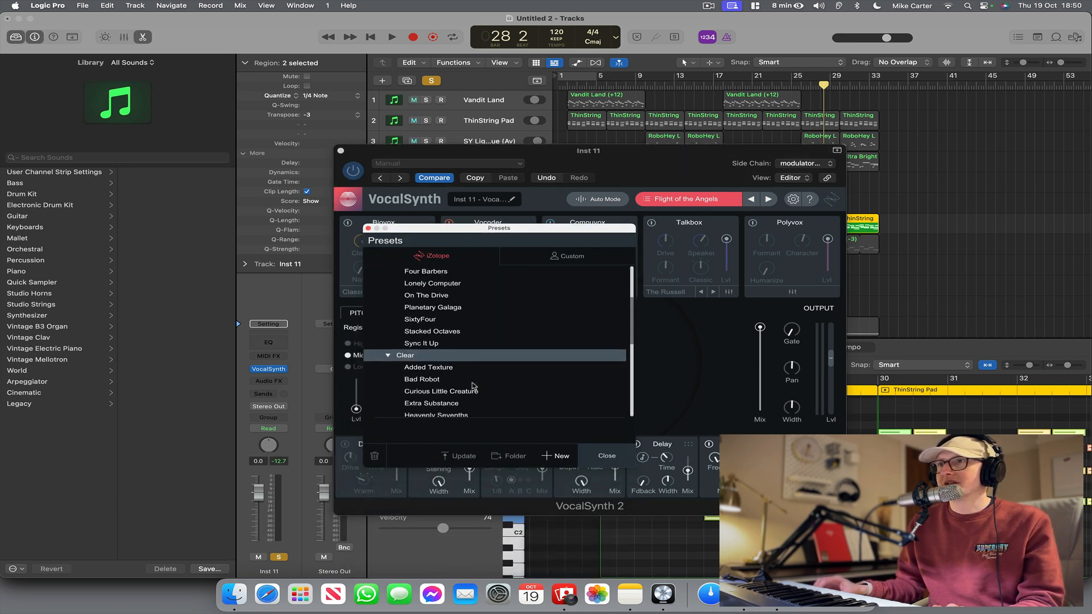
{"action": "scroll", "coordinate": [479, 384], "scroll_direction": "down", "scroll_amount": 5}
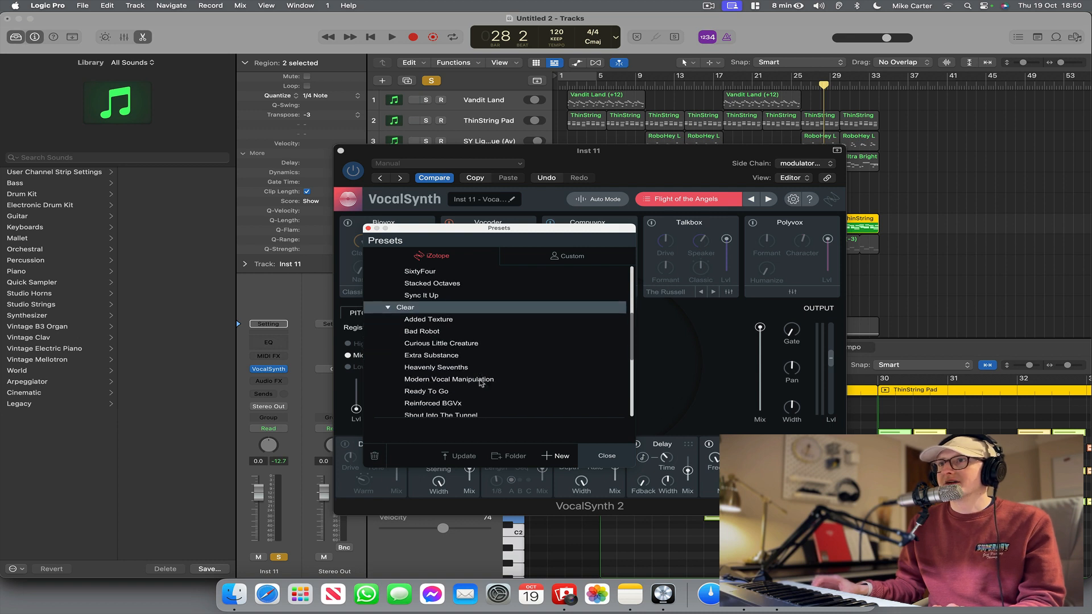
{"action": "scroll", "coordinate": [480, 383], "scroll_direction": "down", "scroll_amount": 3}
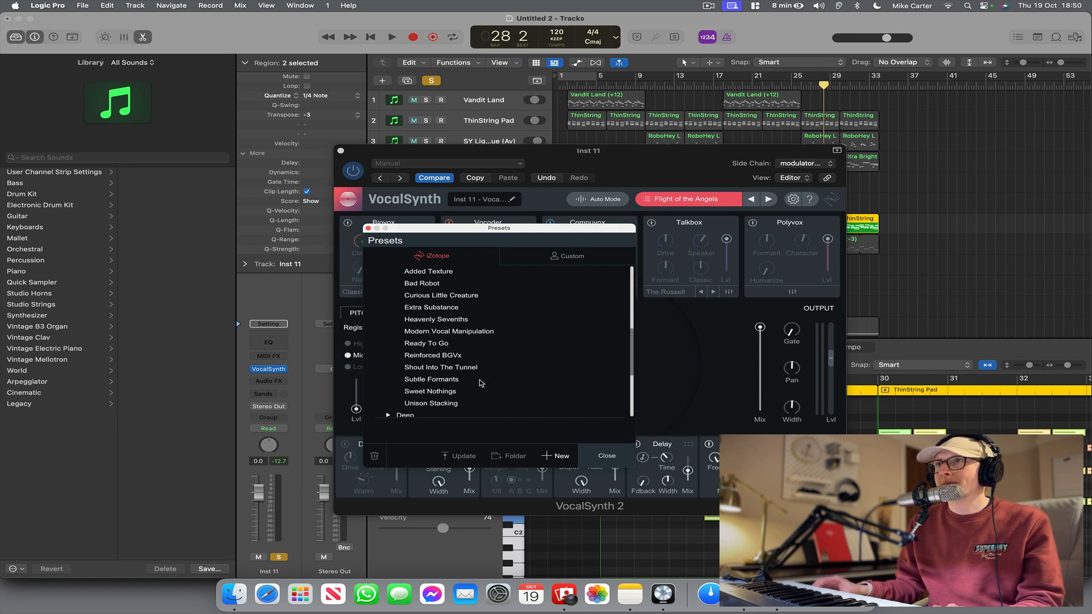
{"action": "scroll", "coordinate": [480, 384], "scroll_direction": "up", "scroll_amount": 1}
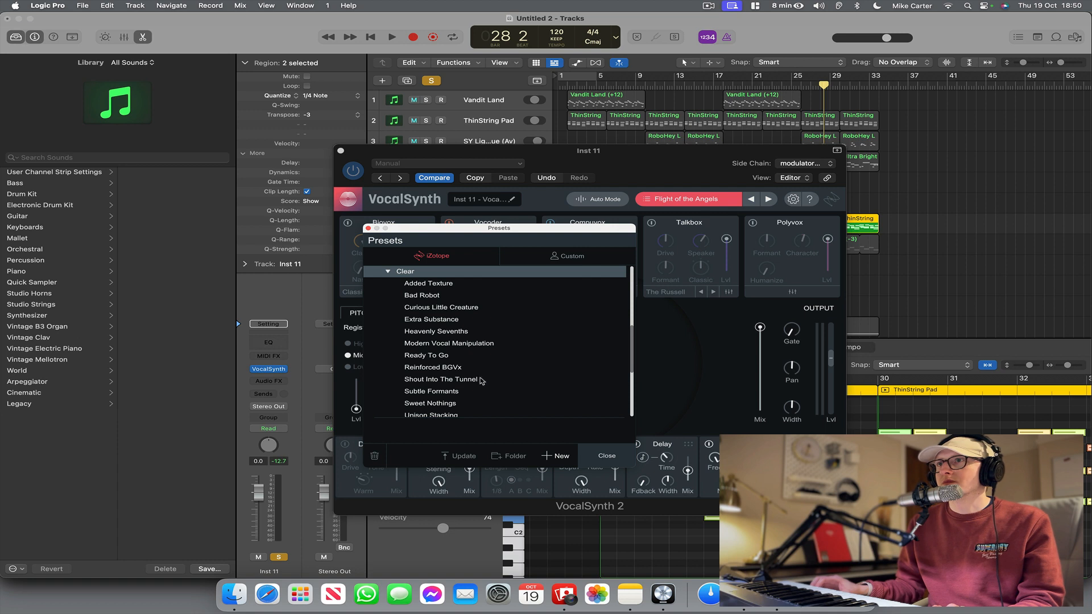
{"action": "scroll", "coordinate": [481, 376], "scroll_direction": "down", "scroll_amount": 3}
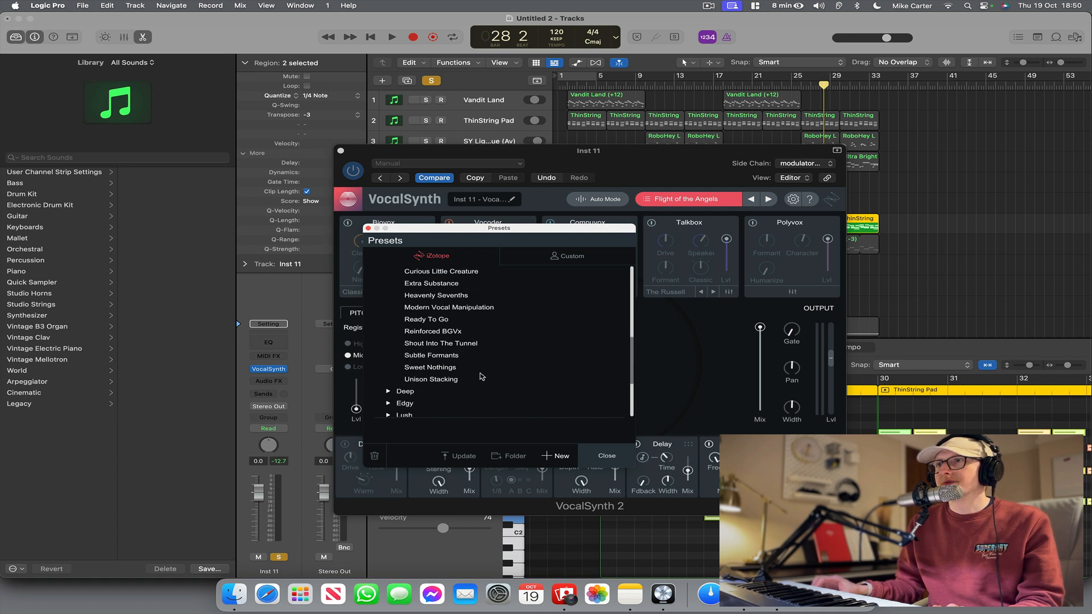
{"action": "scroll", "coordinate": [481, 376], "scroll_direction": "down", "scroll_amount": 1}
{"action": "scroll", "coordinate": [449, 356], "scroll_direction": "up", "scroll_amount": 4}
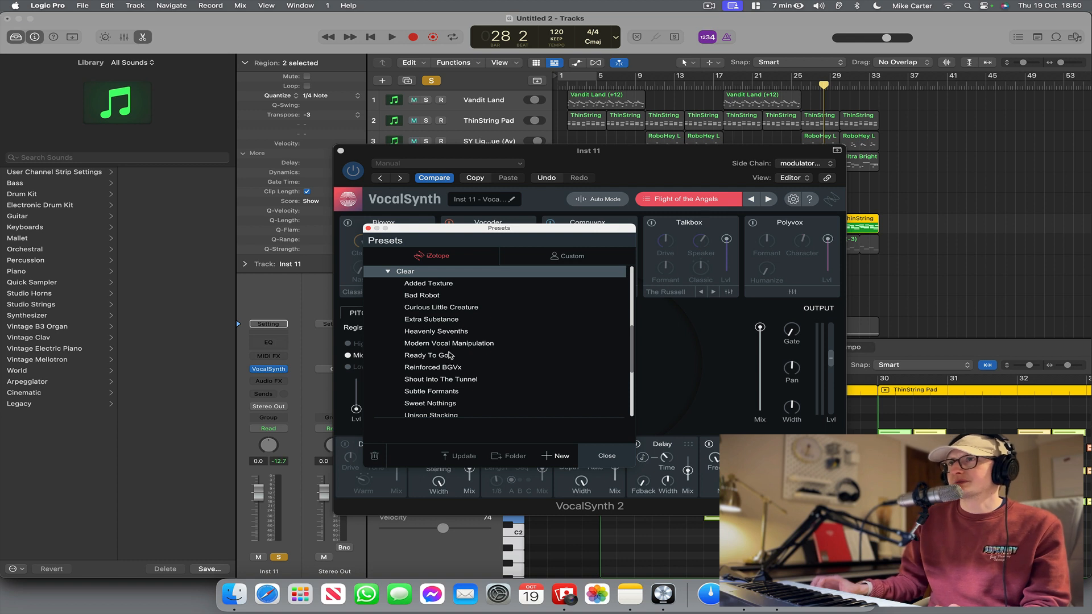
{"action": "scroll", "coordinate": [449, 357], "scroll_direction": "down", "scroll_amount": 4}
{"action": "scroll", "coordinate": [451, 355], "scroll_direction": "down", "scroll_amount": 6}
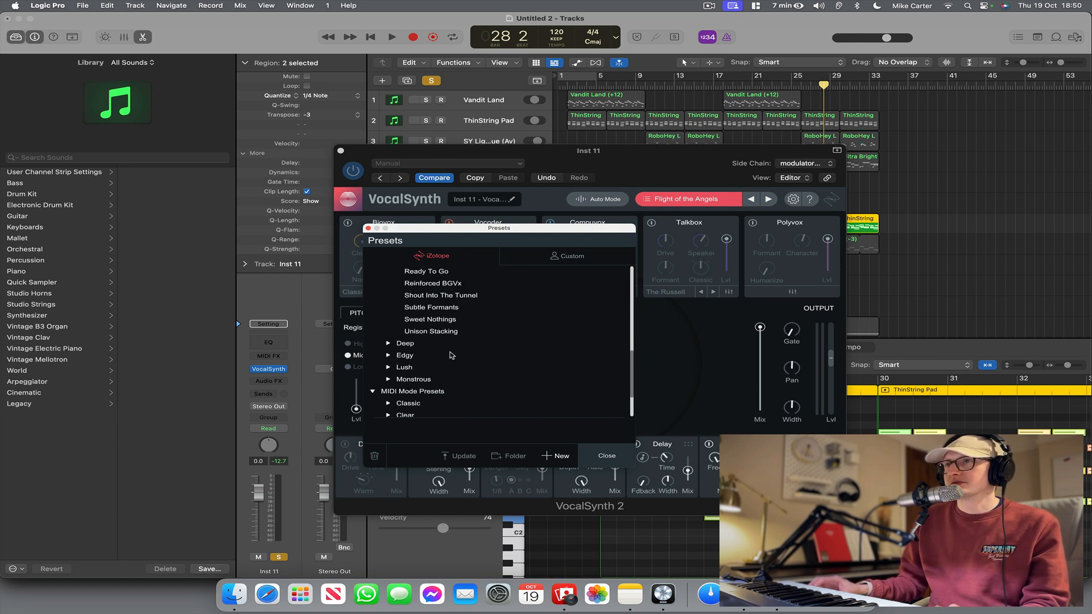
Load the After the Rain preset from the Classic folder of VocalSynth's MIDI Mode Presets.
{"action": "left_click", "coordinate": [388, 368]}
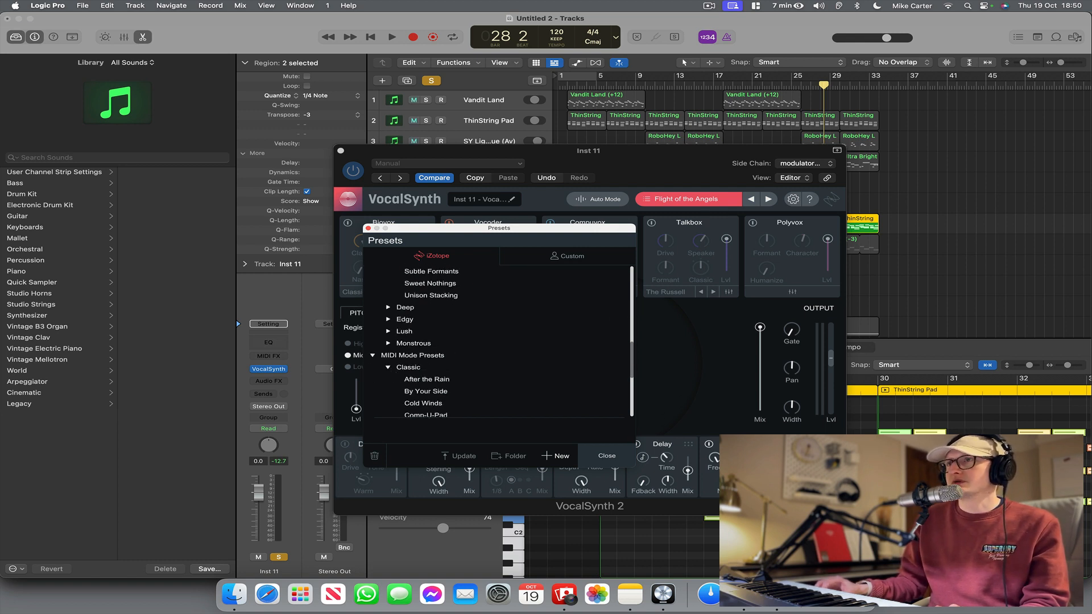
{"action": "scroll", "coordinate": [473, 378], "scroll_direction": "down", "scroll_amount": 4}
{"action": "scroll", "coordinate": [439, 353], "scroll_direction": "down", "scroll_amount": 3}
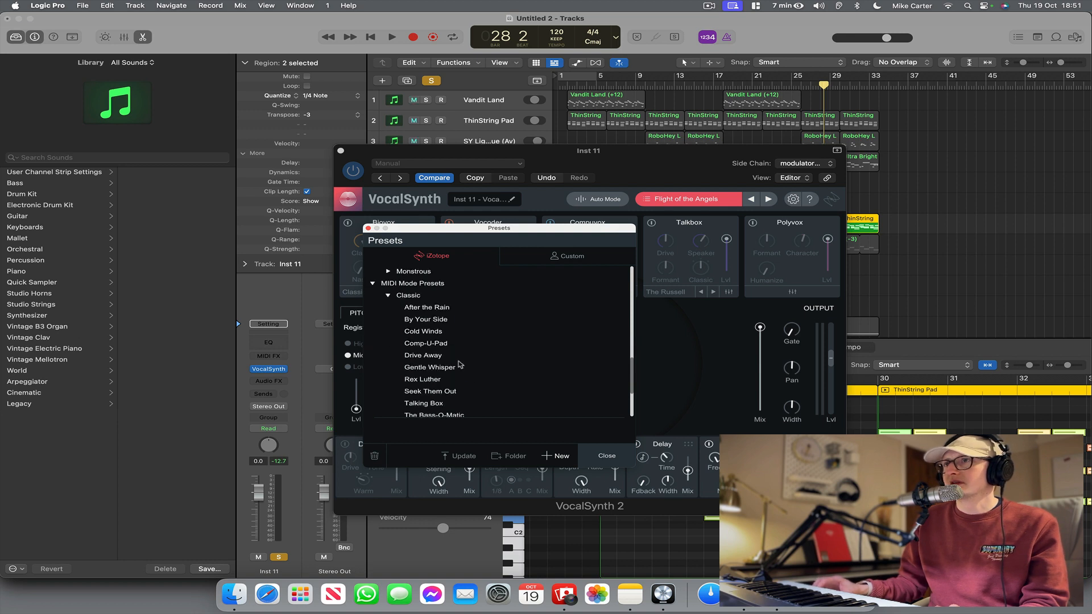
{"action": "scroll", "coordinate": [460, 365], "scroll_direction": "down", "scroll_amount": 3}
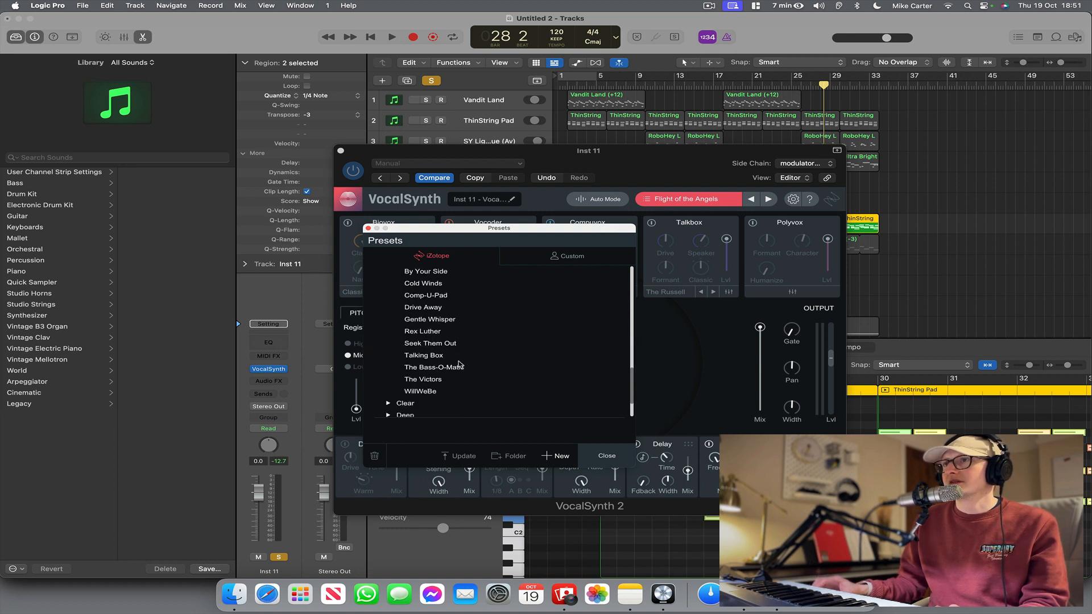
{"action": "scroll", "coordinate": [459, 365], "scroll_direction": "up", "scroll_amount": 2}
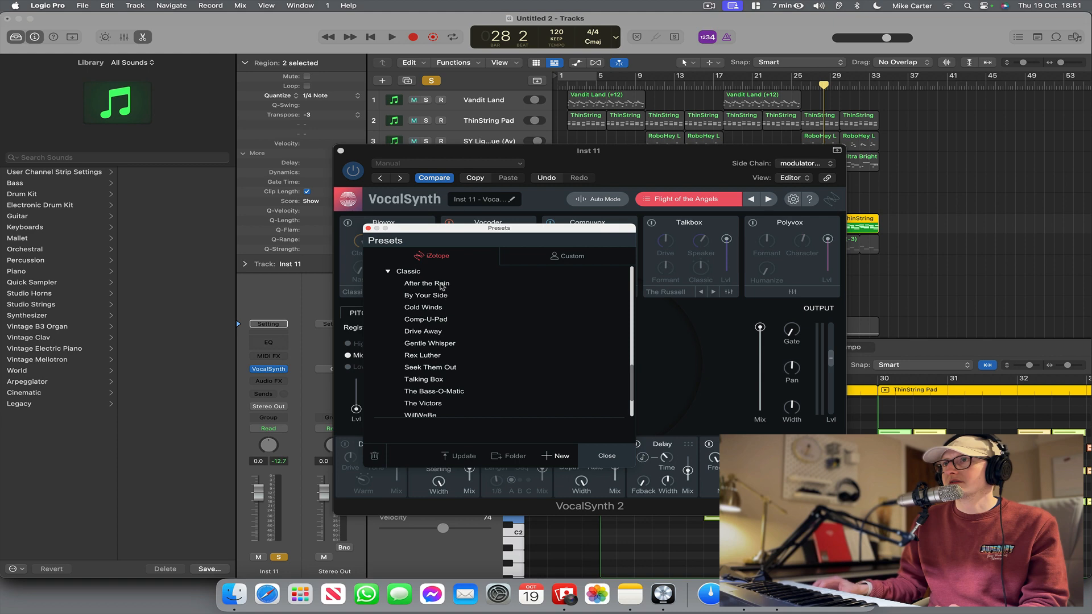
{"action": "double_click", "coordinate": [442, 286]}
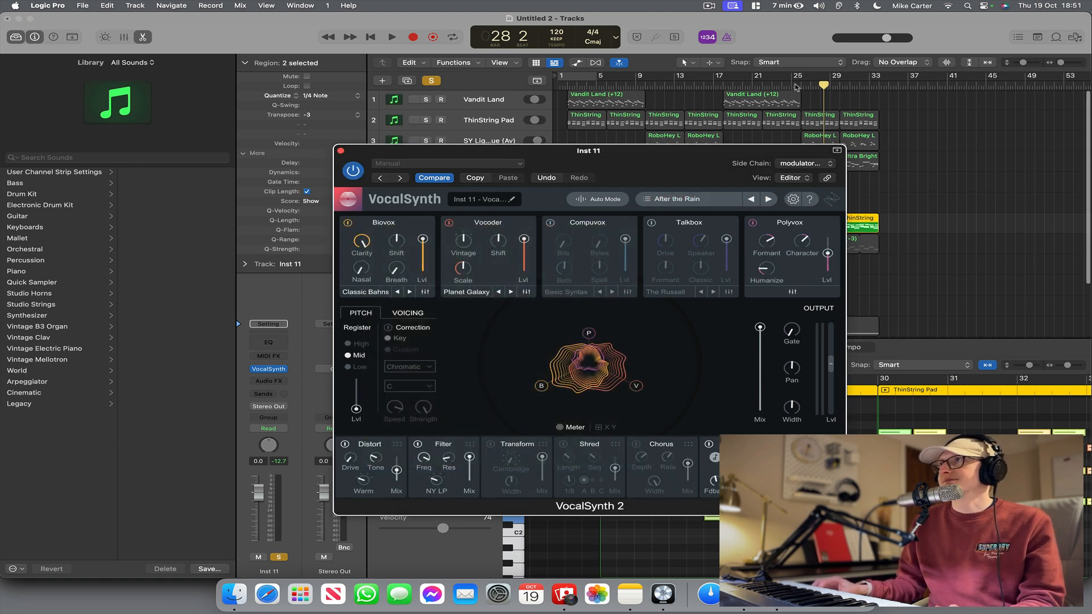
Audition After the Rain from about bar 25 and shift the VocalSynth window slightly, stopping playback at the end.
{"action": "double_click", "coordinate": [797, 87]}
{"action": "left_click_drag", "start_coordinate": [714, 160], "coordinate": [689, 154]}
{"action": "key", "text": "space"}
Switch VocalSynth from Auto to MIDI mode and move its window down to uncover the tracks.
{"action": "left_click", "coordinate": [599, 196]}
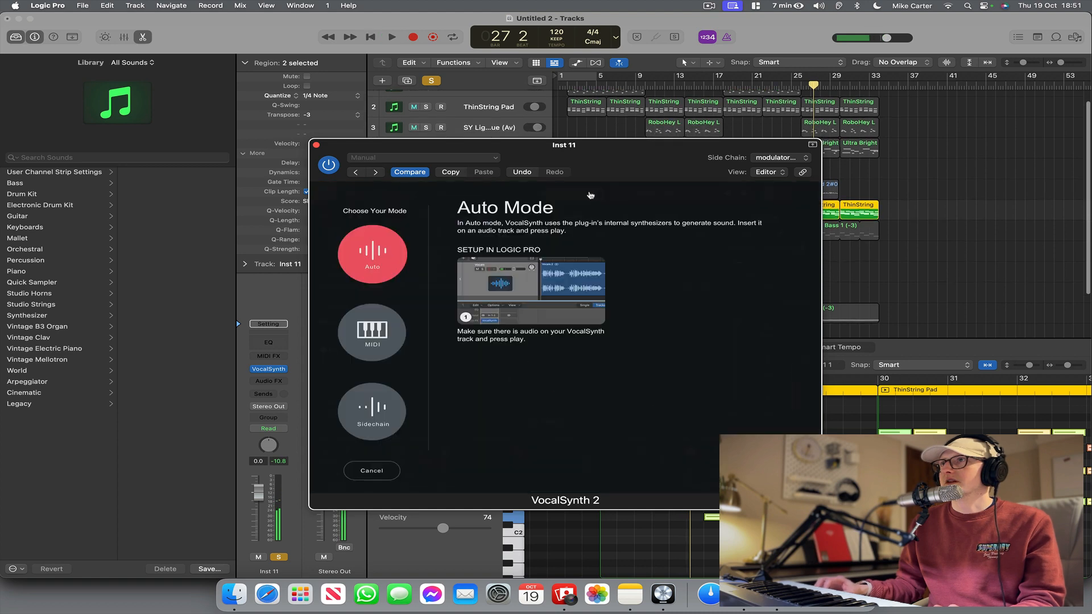
{"action": "left_click", "coordinate": [384, 332]}
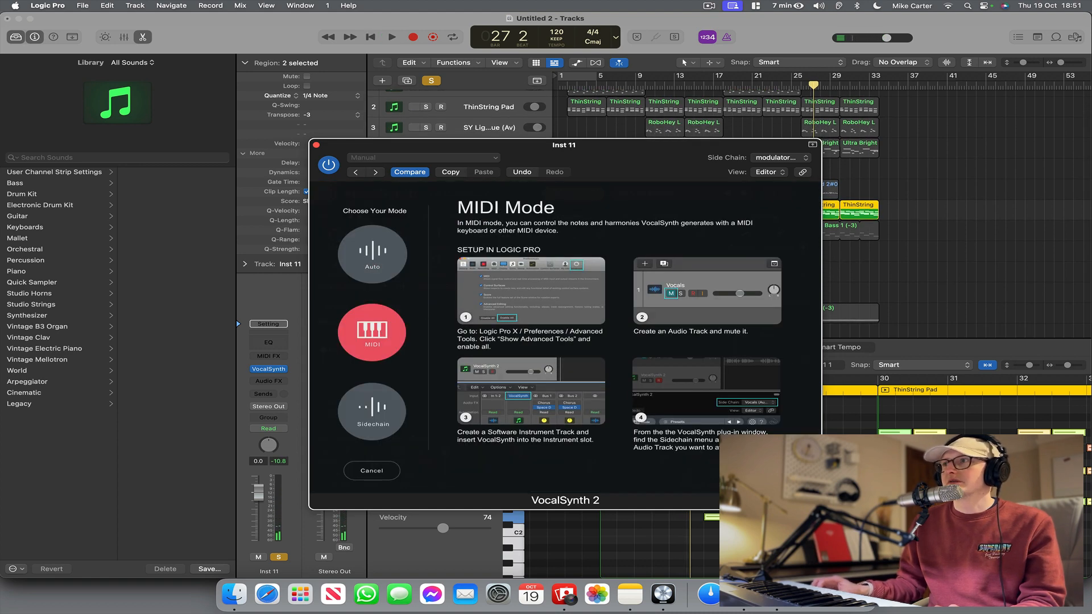
{"action": "left_click", "coordinate": [385, 333]}
{"action": "left_click_drag", "start_coordinate": [761, 142], "coordinate": [865, 313]}
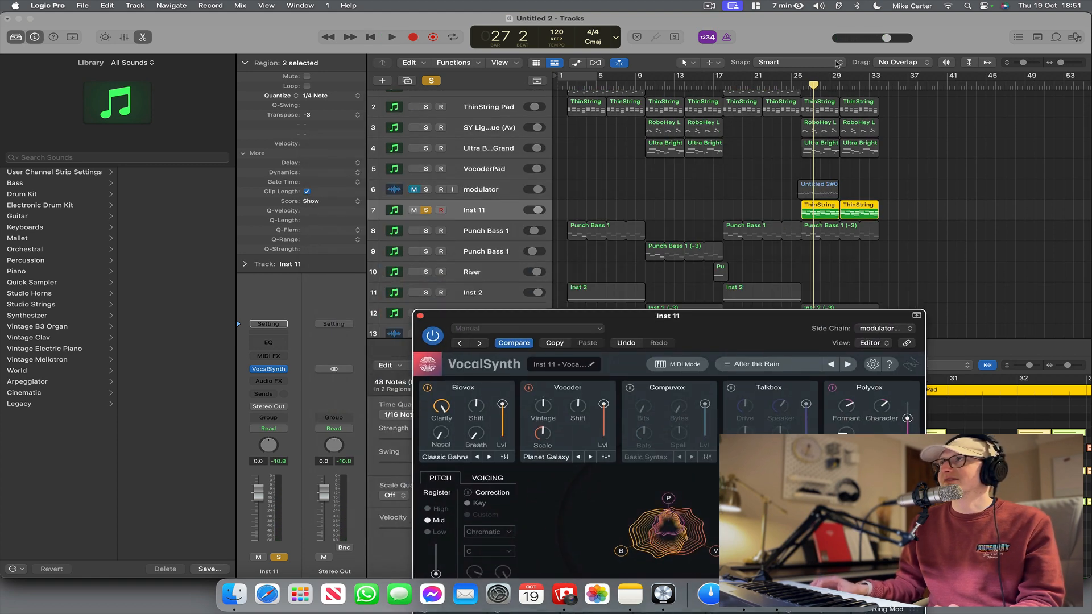
Play the vocoder part from just before bar 26, raise the Inst 11 volume to 4.0 dB, and stop playback.
{"action": "left_click", "coordinate": [802, 87]}
{"action": "key", "text": "space"}
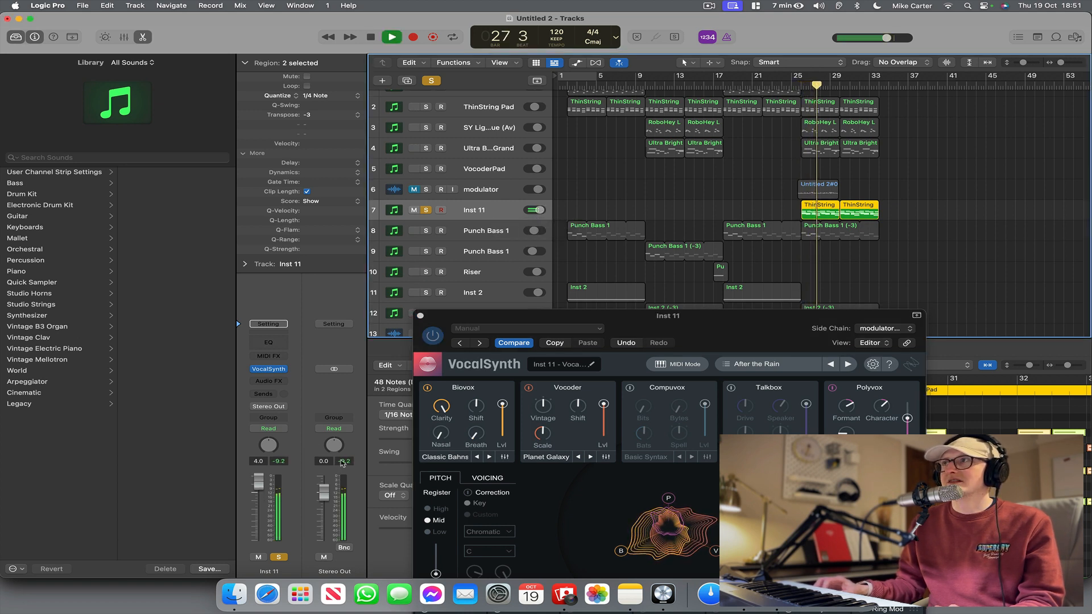
{"action": "left_click_drag", "start_coordinate": [832, 375], "coordinate": [707, 234]}
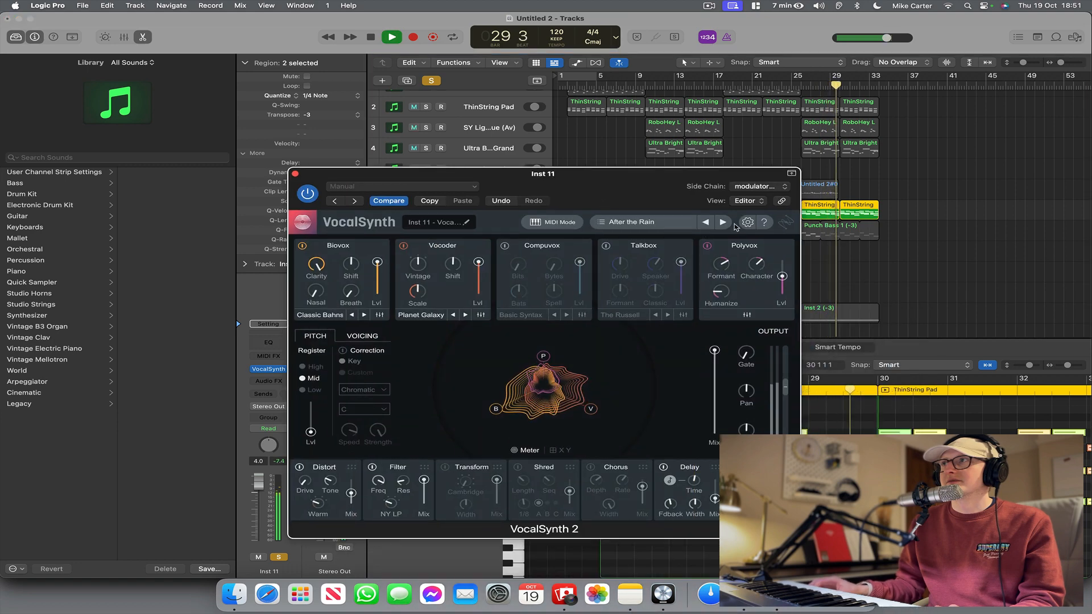
{"action": "key", "text": "space"}
Split the recorded vocal region on the modulator track at bar 26 with the Scissors Tool.
{"action": "left_click", "coordinate": [819, 190]}
{"action": "left_click_drag", "start_coordinate": [544, 174], "coordinate": [488, 294]}
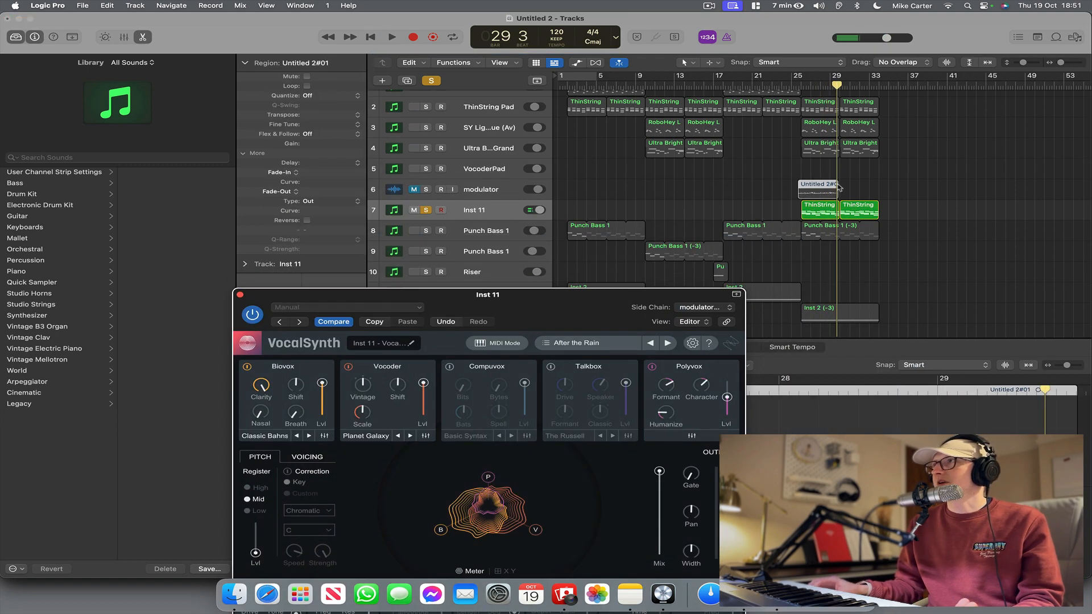
{"action": "left_click", "coordinate": [687, 63]}
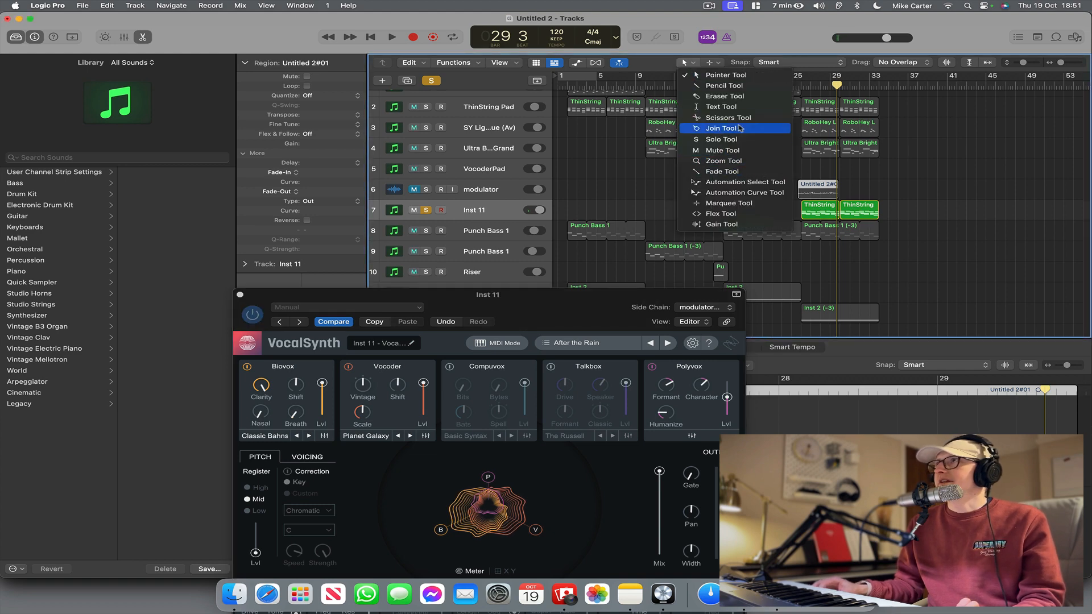
{"action": "key", "text": "Return"}
{"action": "left_click_drag", "start_coordinate": [1024, 65], "coordinate": [1065, 64]}
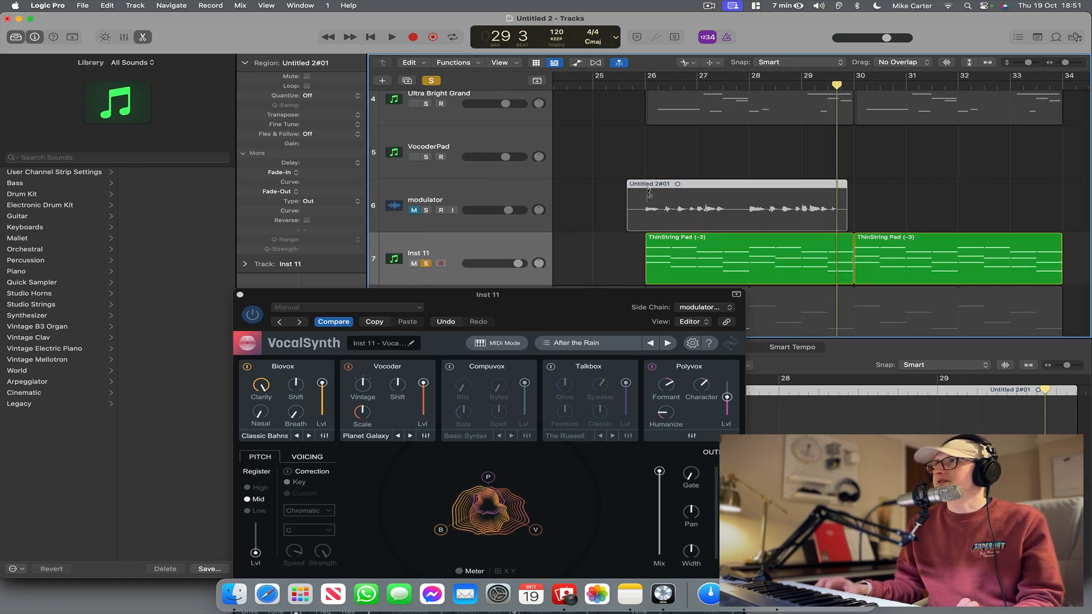
{"action": "left_click", "coordinate": [647, 194]}
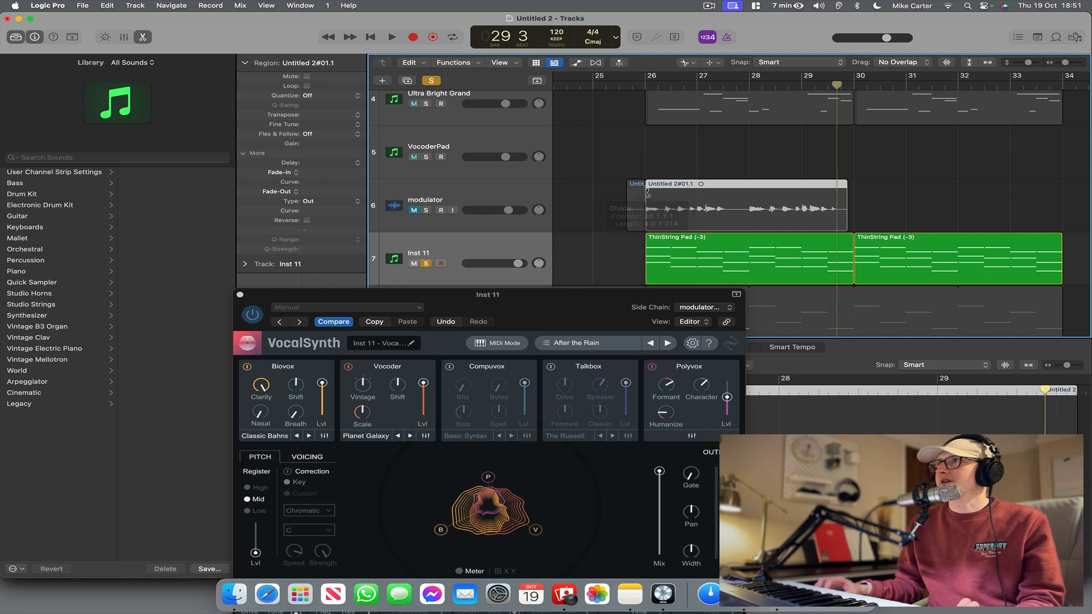
Return to the Pointer Tool and copy the vocal region starting at bar 26 to bar 30 on the modulator track.
{"action": "left_click", "coordinate": [688, 63]}
{"action": "left_click", "coordinate": [691, 70]}
{"action": "left_click_drag", "start_coordinate": [704, 222], "coordinate": [915, 224]}
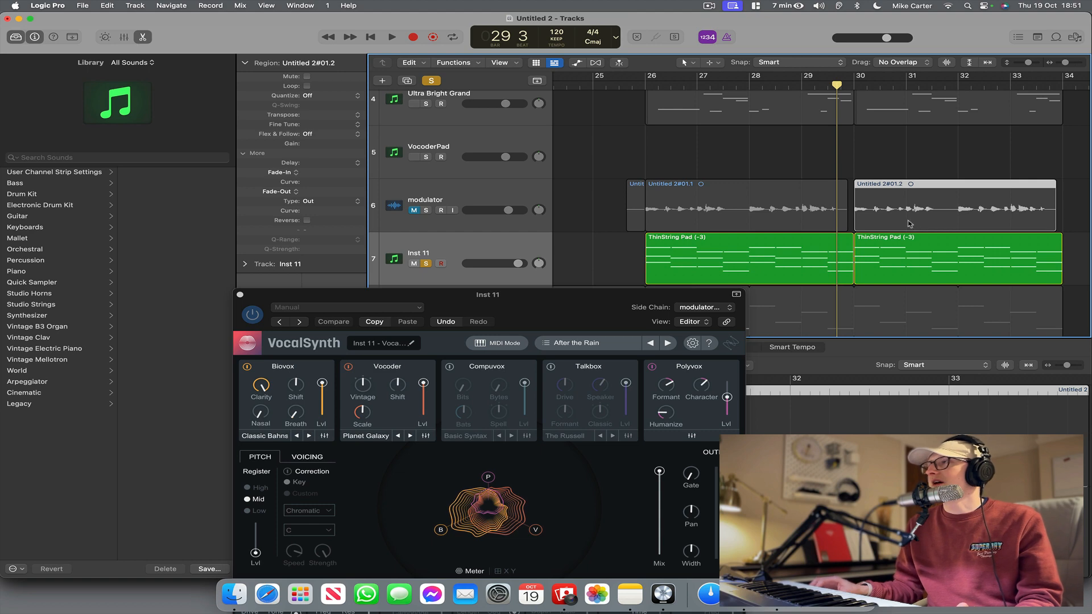
Move the VocalSynth window up and audition After the Rain from bar 26.
{"action": "left_click_drag", "start_coordinate": [628, 295], "coordinate": [646, 187]}
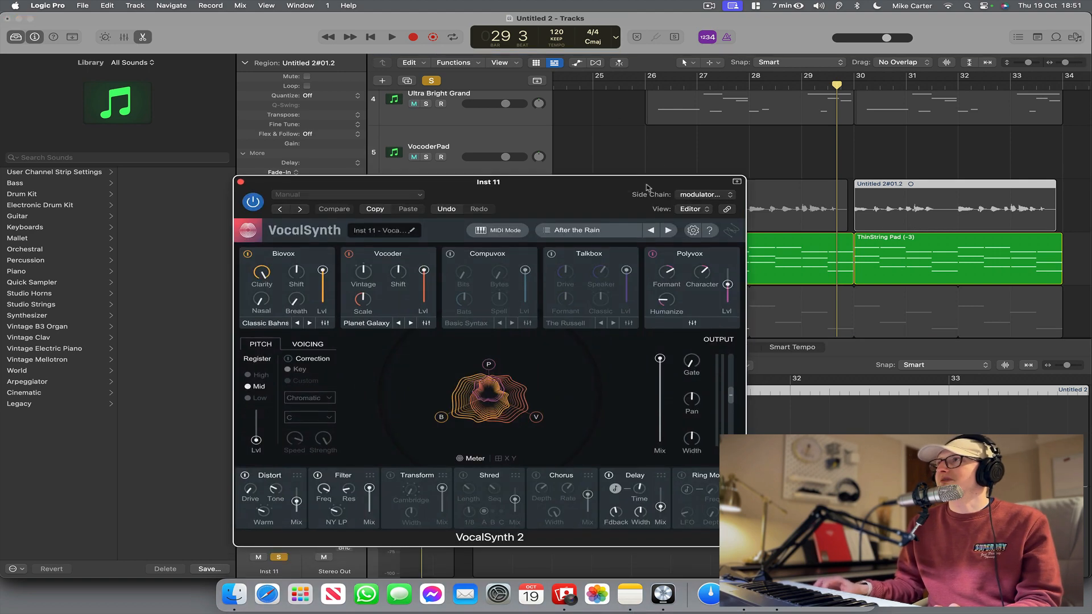
{"action": "double_click", "coordinate": [647, 83]}
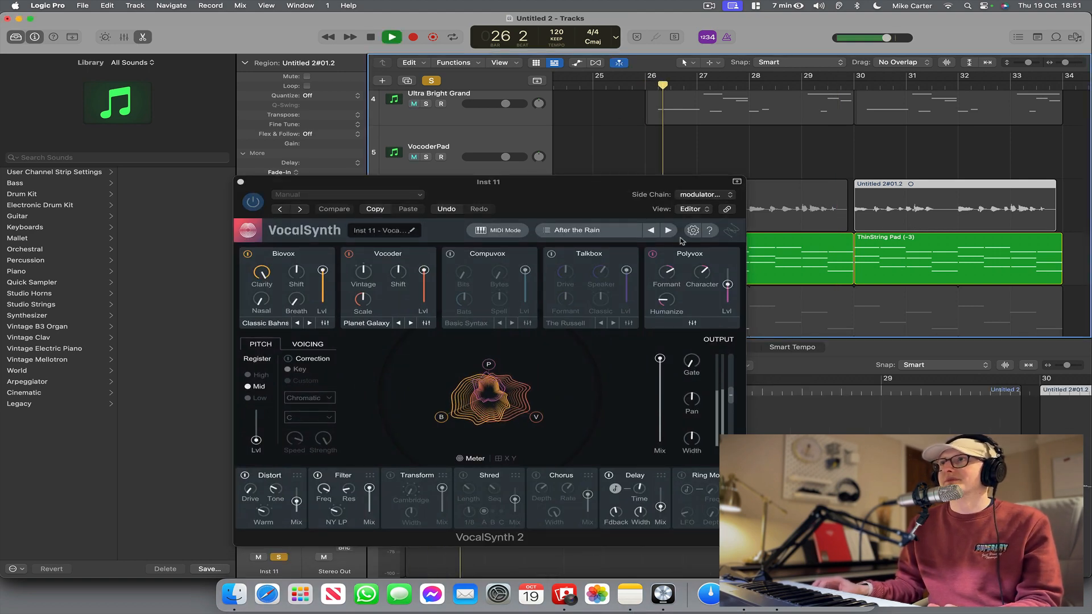
{"action": "key", "text": "space"}
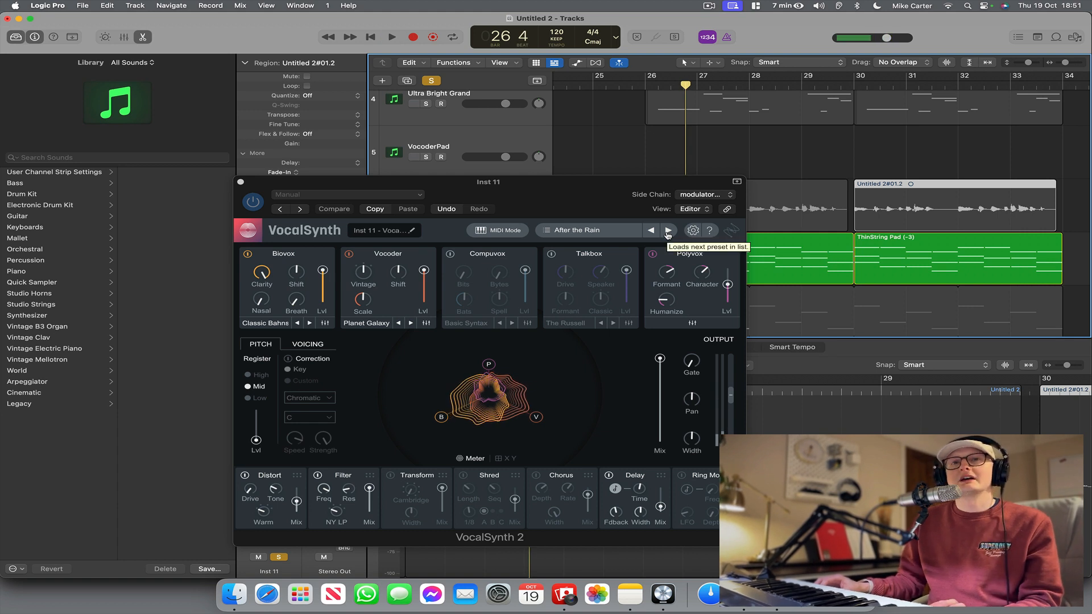
Audition the By Your Side, Cold Winds and Comp-U-Pad presets in VocalSynth, and load and play Drive Away.
{"action": "left_click", "coordinate": [669, 230]}
{"action": "key", "text": "space"}
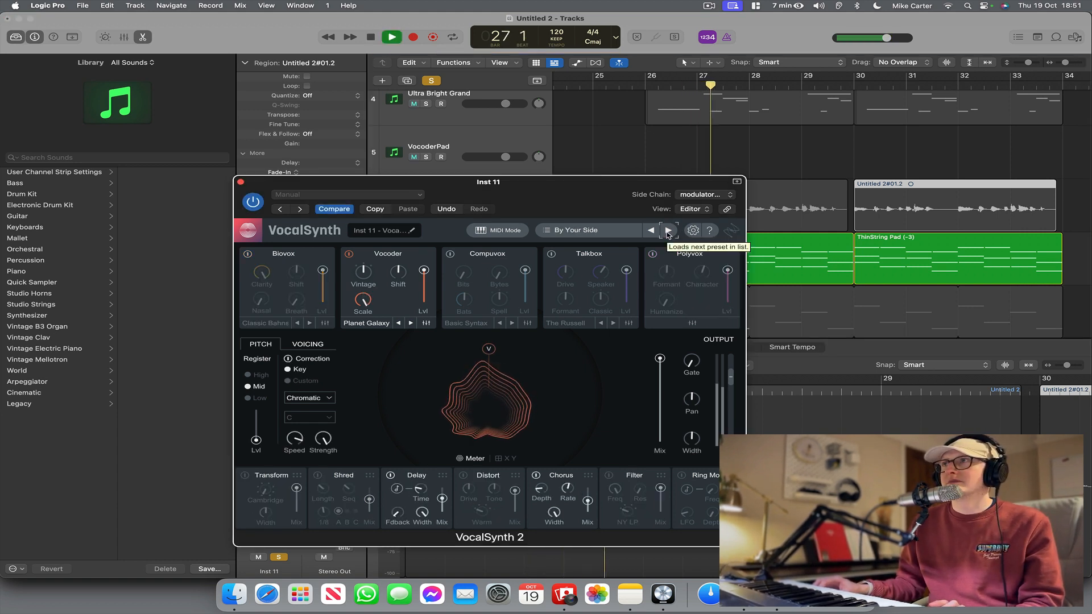
{"action": "left_click", "coordinate": [668, 230]}
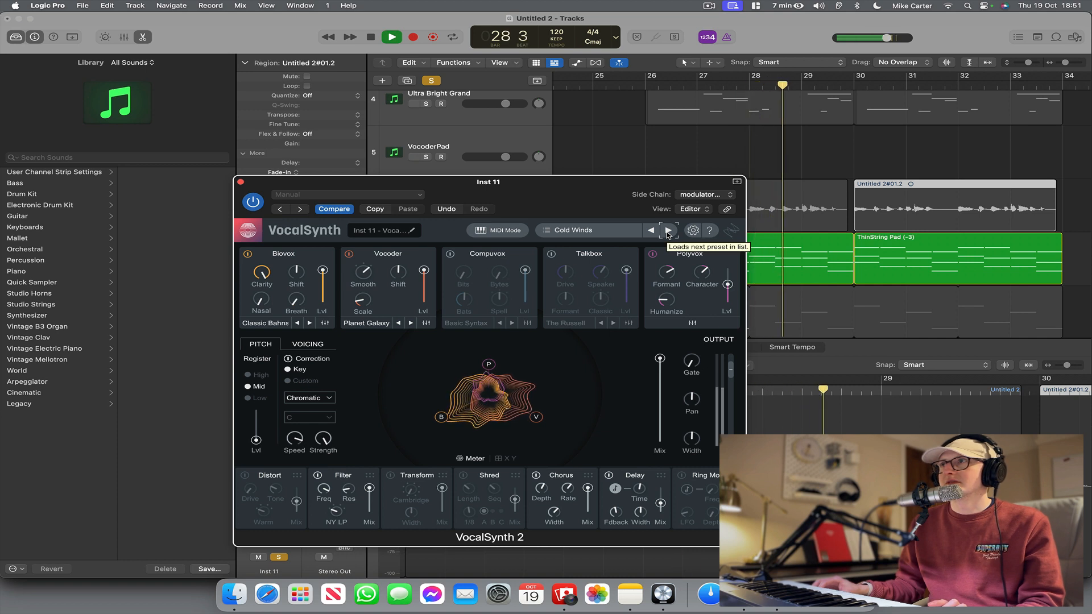
{"action": "key", "text": "space"}
{"action": "left_click", "coordinate": [668, 230]}
{"action": "key", "text": "space"}
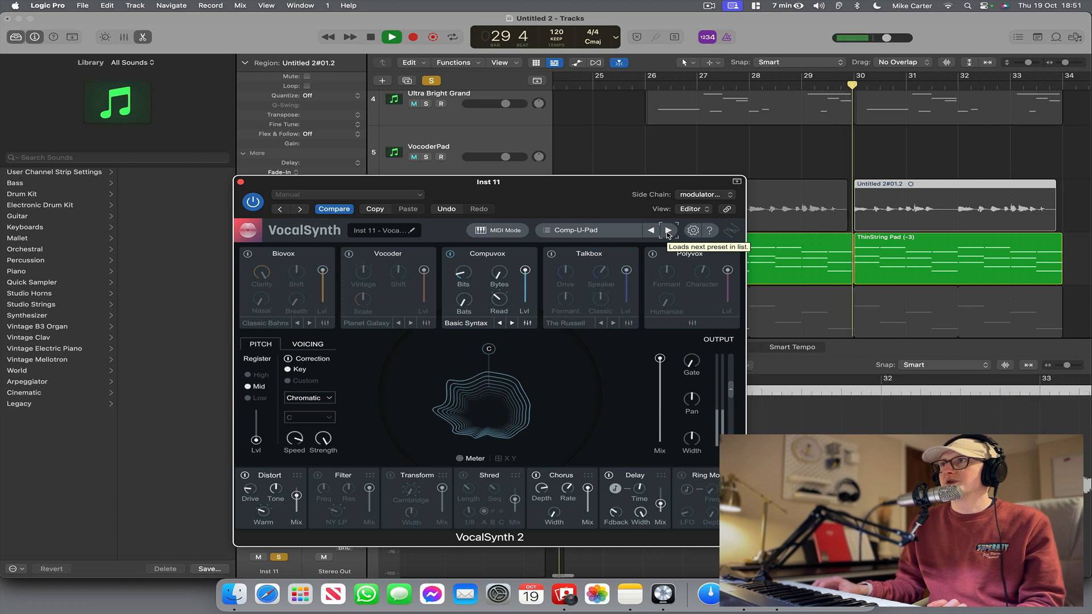
{"action": "key", "text": "space"}
{"action": "left_click", "coordinate": [669, 230]}
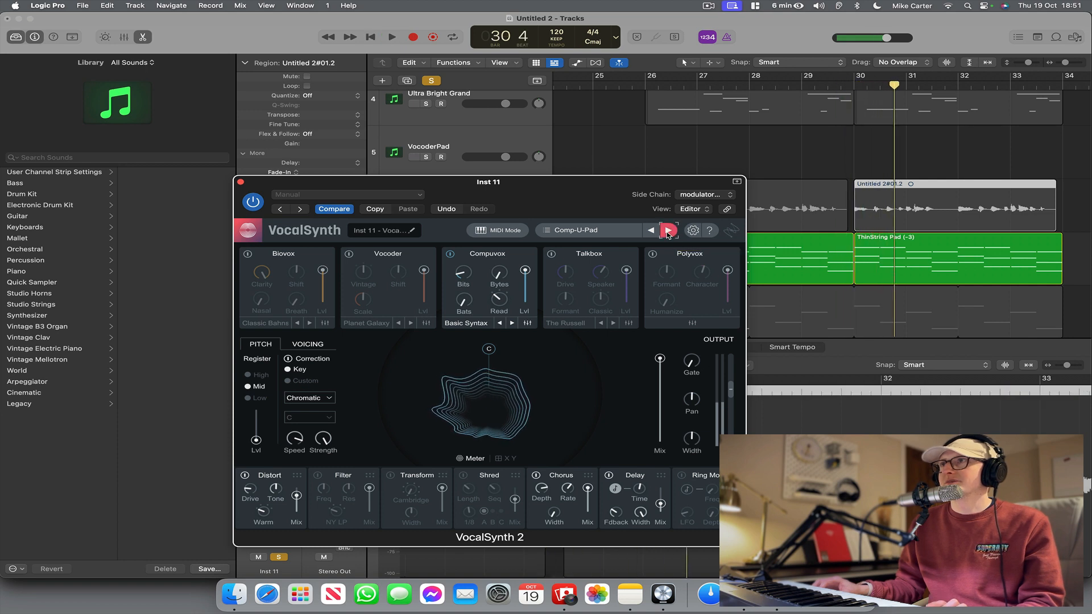
{"action": "key", "text": "space"}
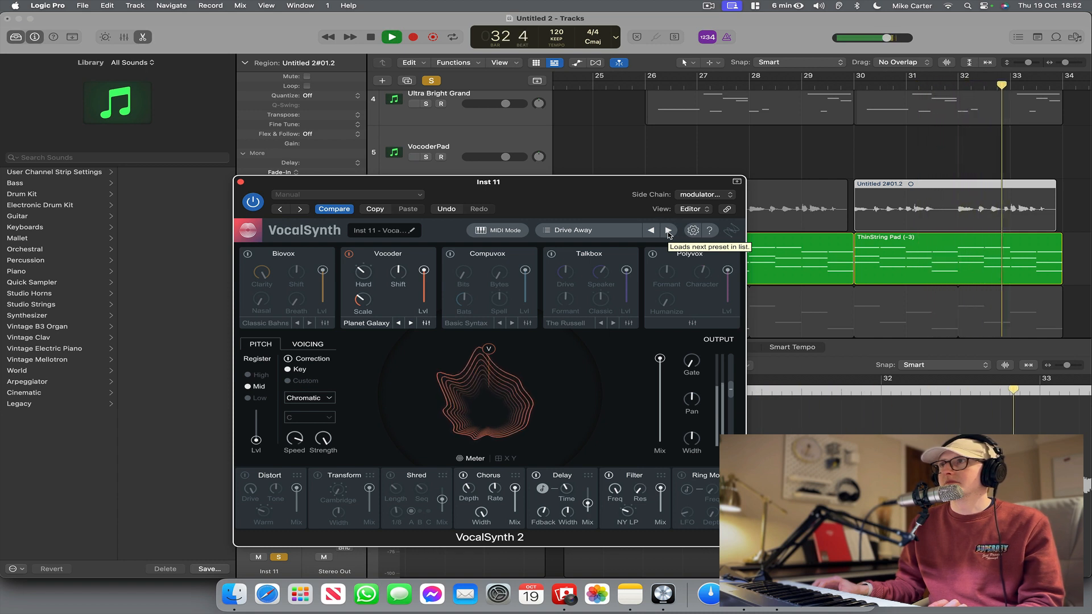
{"action": "key", "text": "space"}
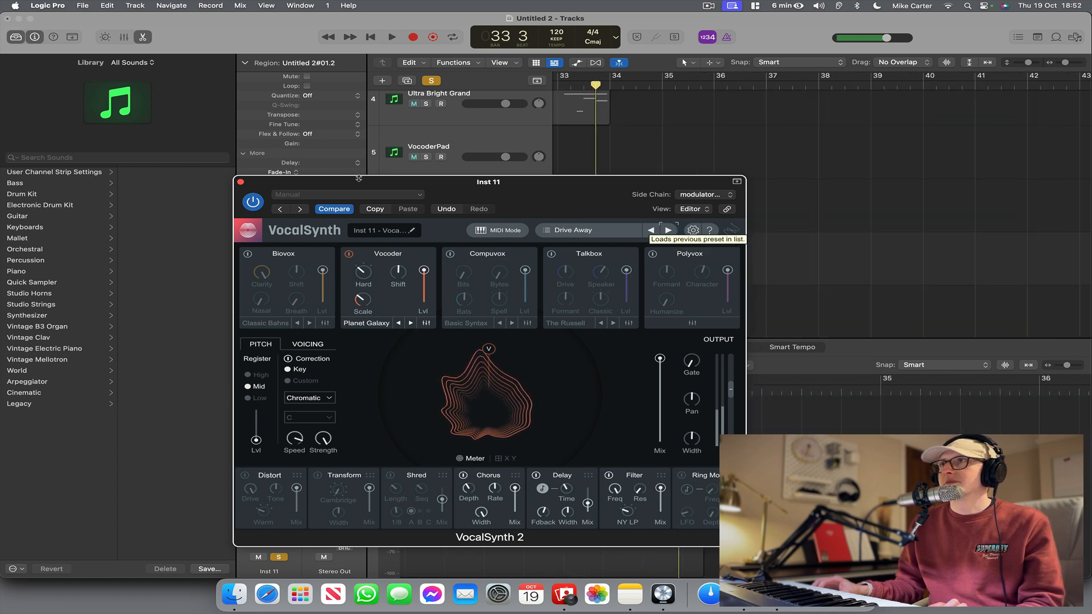
Close VocalSynth, insert the stereo CLA Epic effect after it on the Inst 11 track, and move its window down.
{"action": "left_click", "coordinate": [240, 182]}
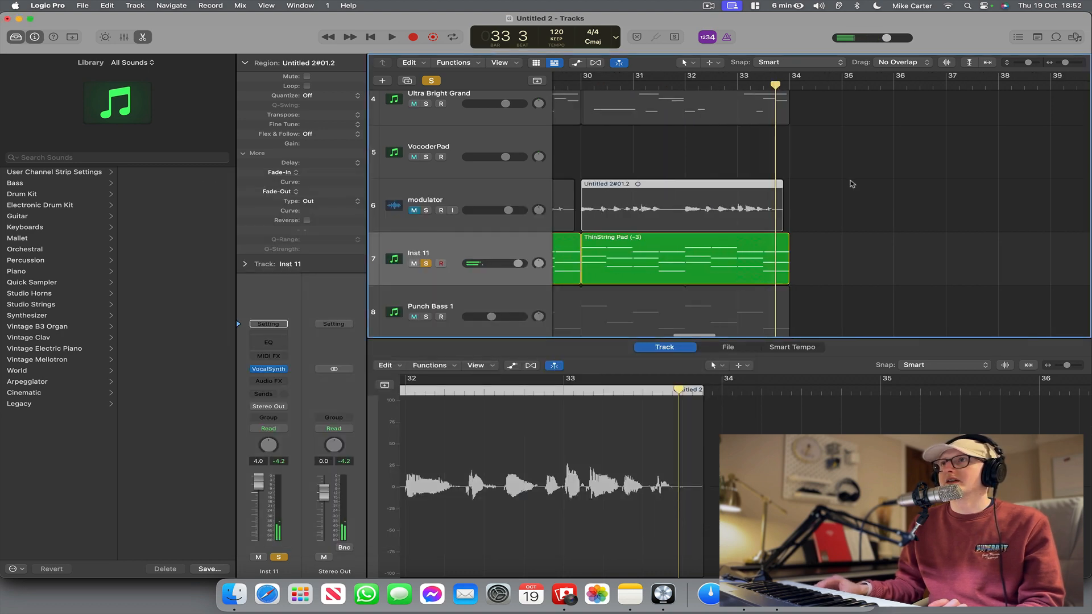
{"action": "left_click", "coordinate": [267, 387]}
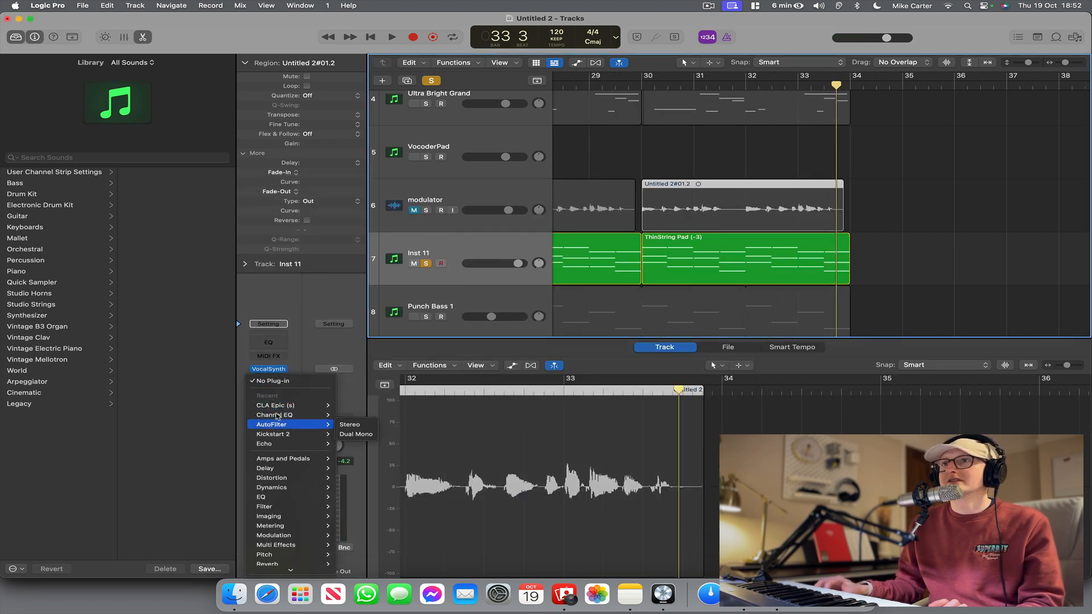
{"action": "left_click", "coordinate": [284, 408]}
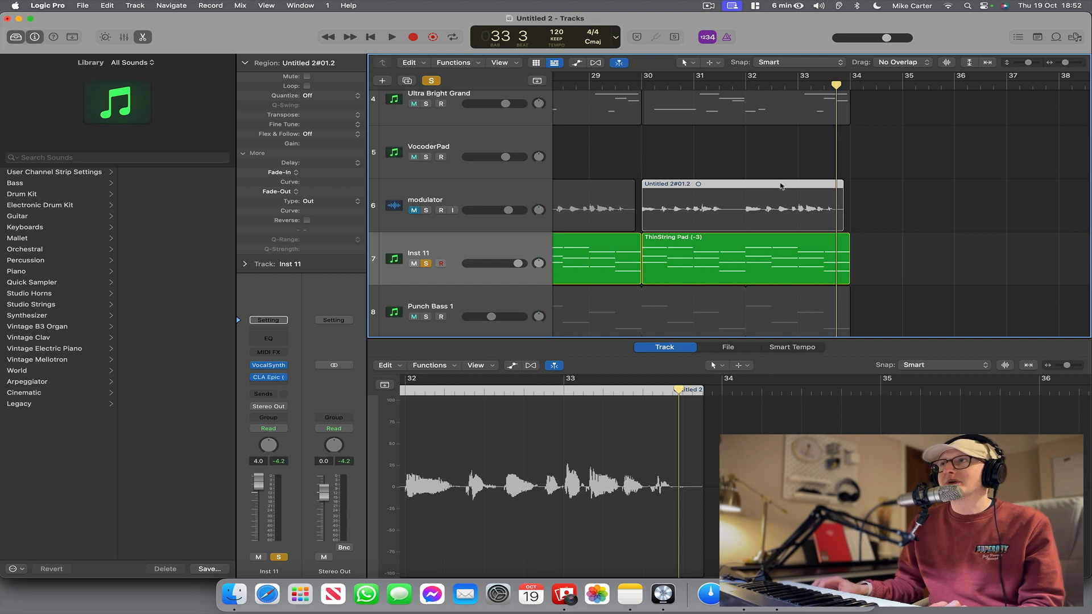
{"action": "scroll", "coordinate": [768, 187], "scroll_direction": "left", "scroll_amount": 5}
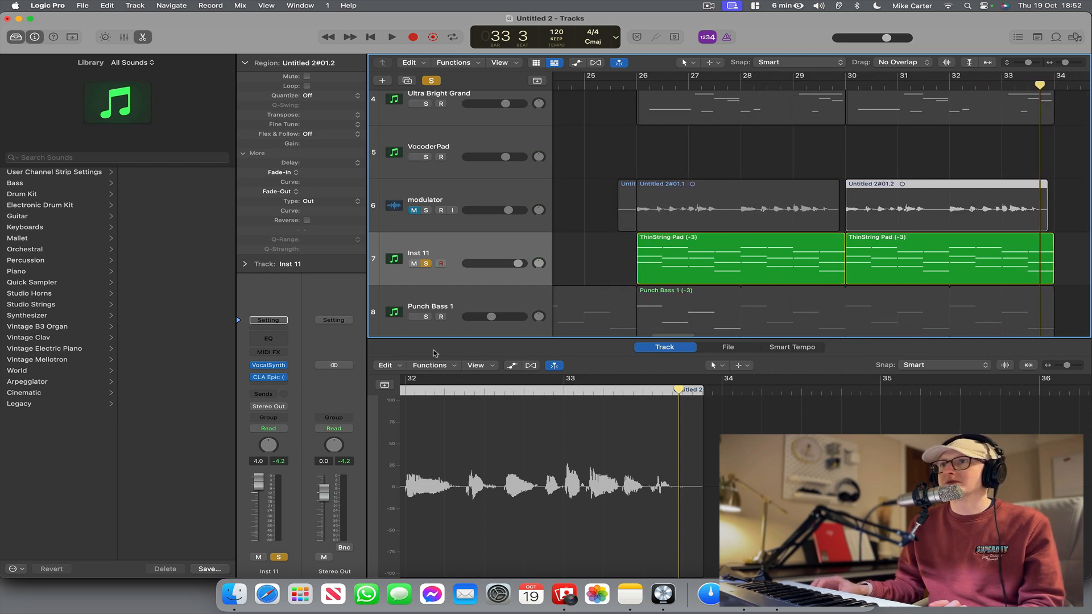
{"action": "left_click", "coordinate": [275, 379]}
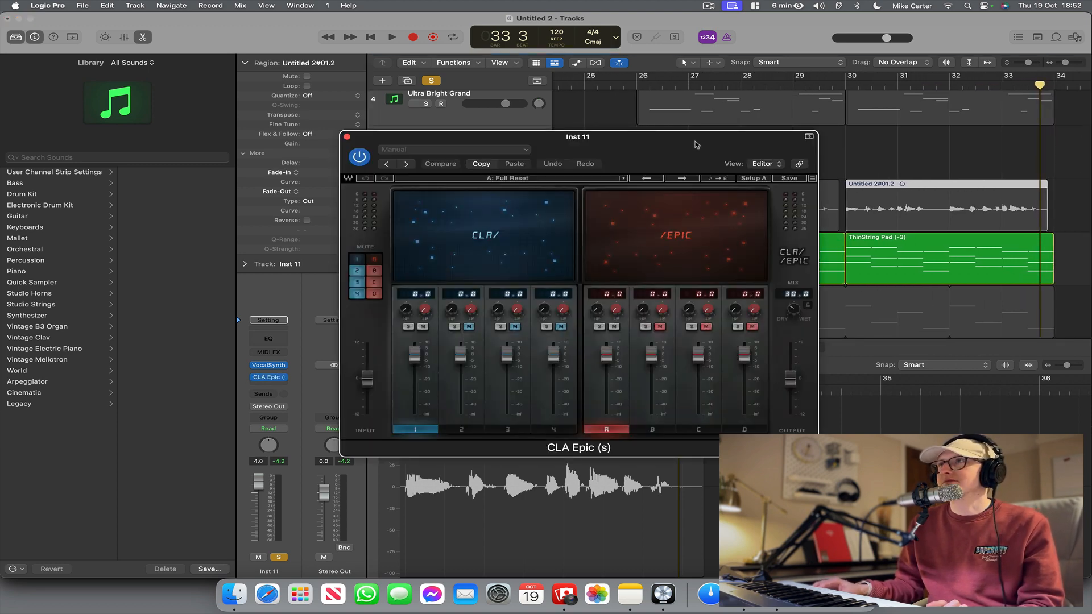
{"action": "left_click_drag", "start_coordinate": [697, 144], "coordinate": [682, 314]}
Play the section from bar 26 with CLA Epic, unsolo the Inst 11 track and close the effect window.
{"action": "key", "text": "space"}
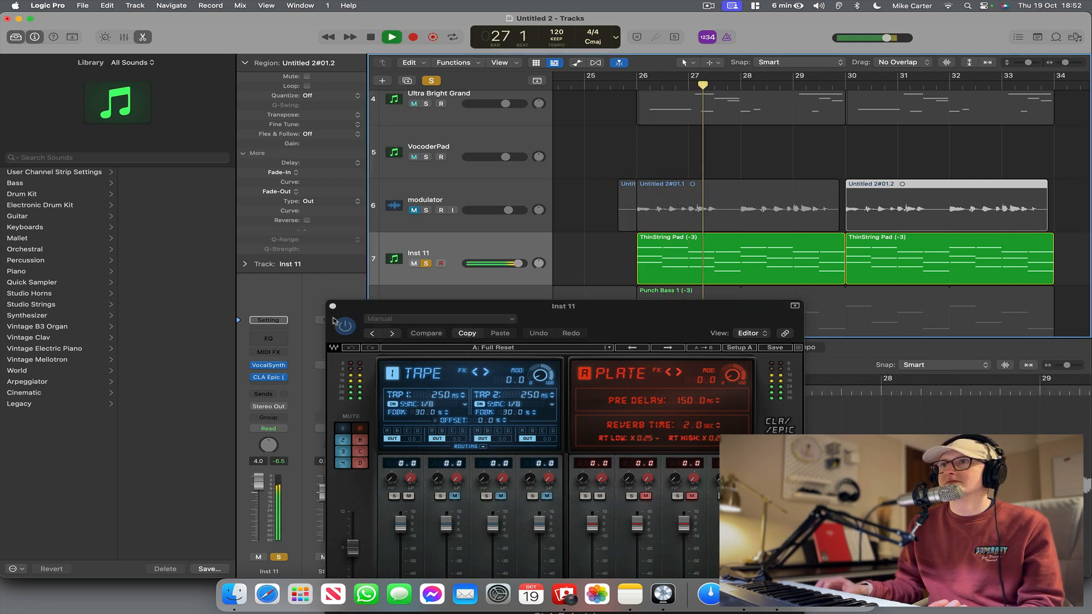
{"action": "left_click", "coordinate": [426, 264]}
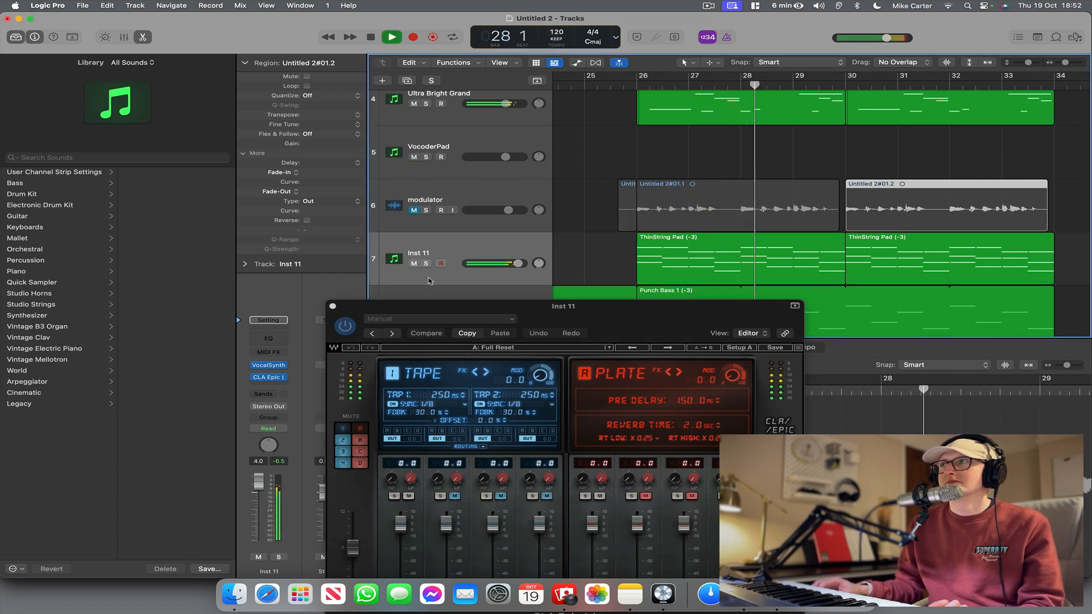
{"action": "left_click", "coordinate": [333, 306]}
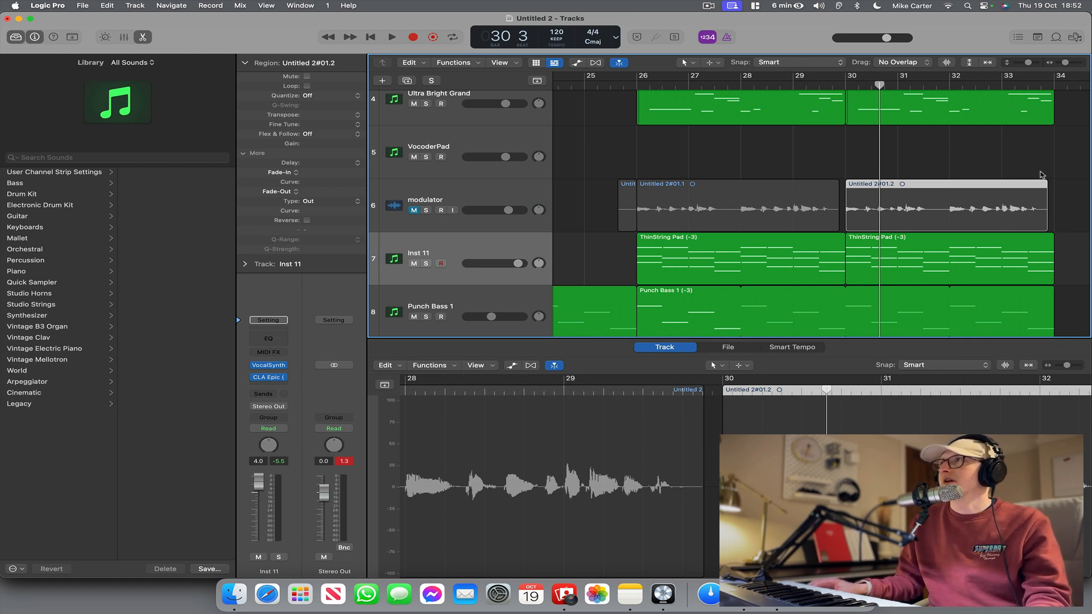
Shrink the track heights and audition the SY Light Blue track soloed from bar 26, ending with solo off.
{"action": "left_click_drag", "start_coordinate": [1030, 63], "coordinate": [1022, 63]}
{"action": "left_click", "coordinate": [476, 120]}
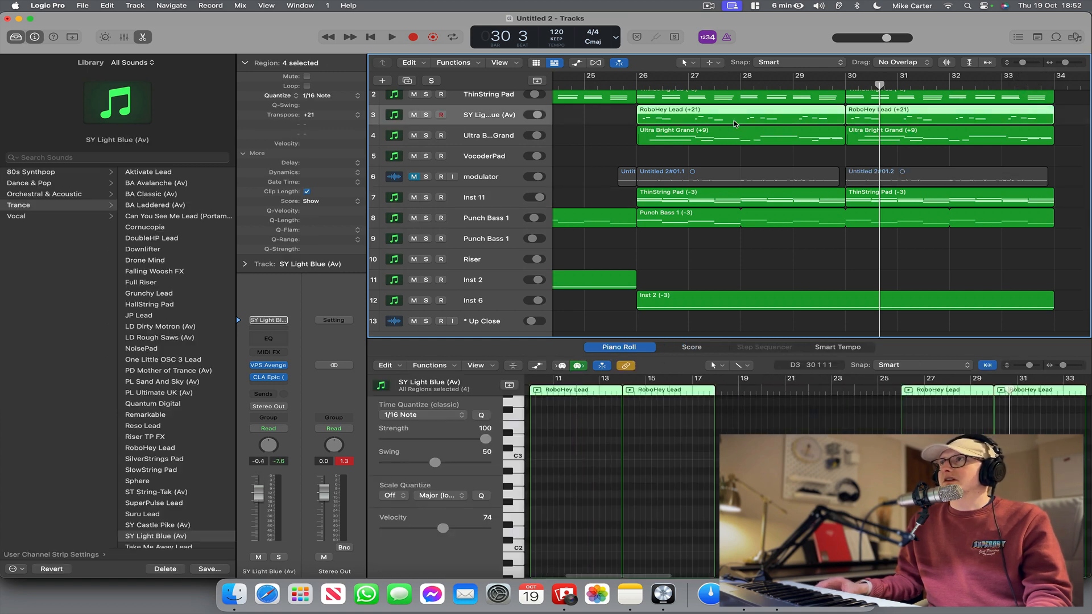
{"action": "scroll", "coordinate": [732, 124], "scroll_direction": "left", "scroll_amount": 10}
{"action": "scroll", "coordinate": [734, 125], "scroll_direction": "right", "scroll_amount": 10}
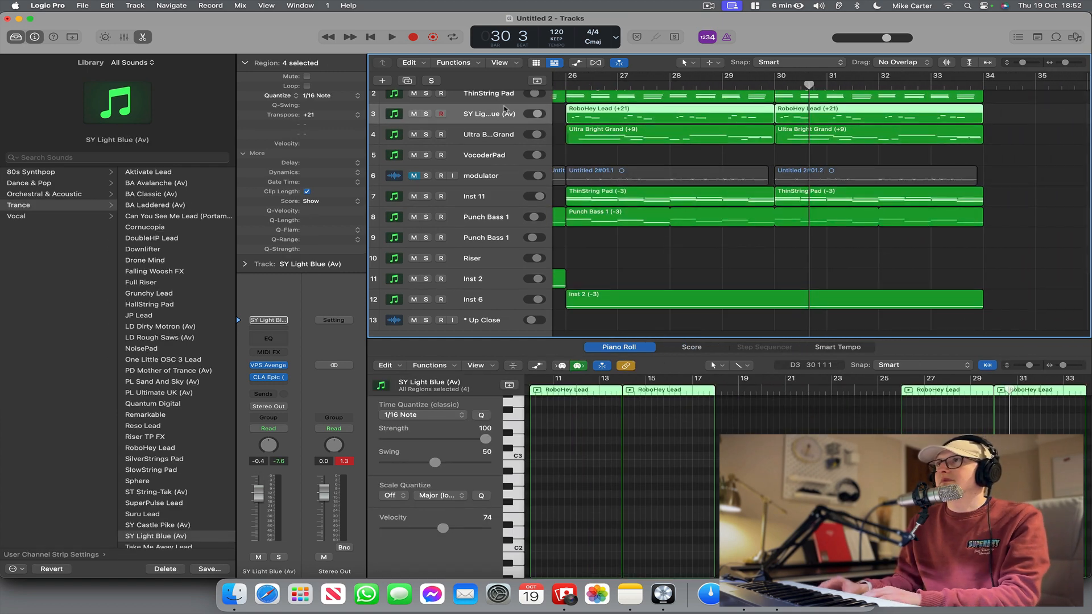
{"action": "key", "text": "s"}
{"action": "left_click", "coordinate": [568, 87]}
{"action": "key", "text": "space"}
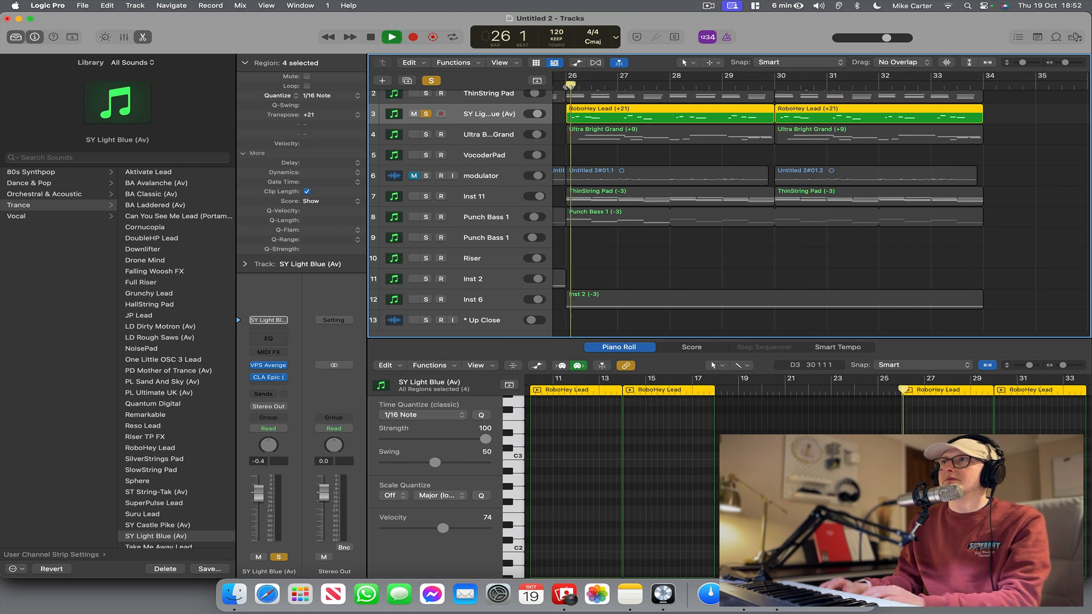
{"action": "key", "text": "space"}
{"action": "left_click", "coordinate": [428, 115]}
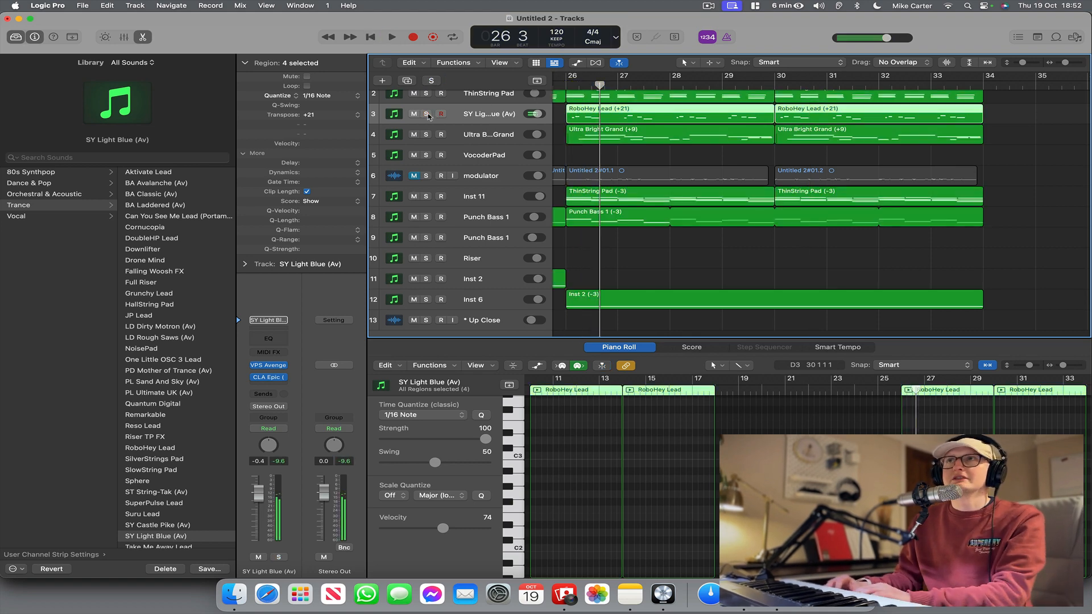
Delete the two RoboHey Lead regions at bars 26 and 30 on the SY Light Blue track.
{"action": "scroll", "coordinate": [563, 115], "scroll_direction": "left", "scroll_amount": 1}
{"action": "left_click_drag", "start_coordinate": [562, 115], "coordinate": [812, 109]}
{"action": "key", "text": "Delete"}
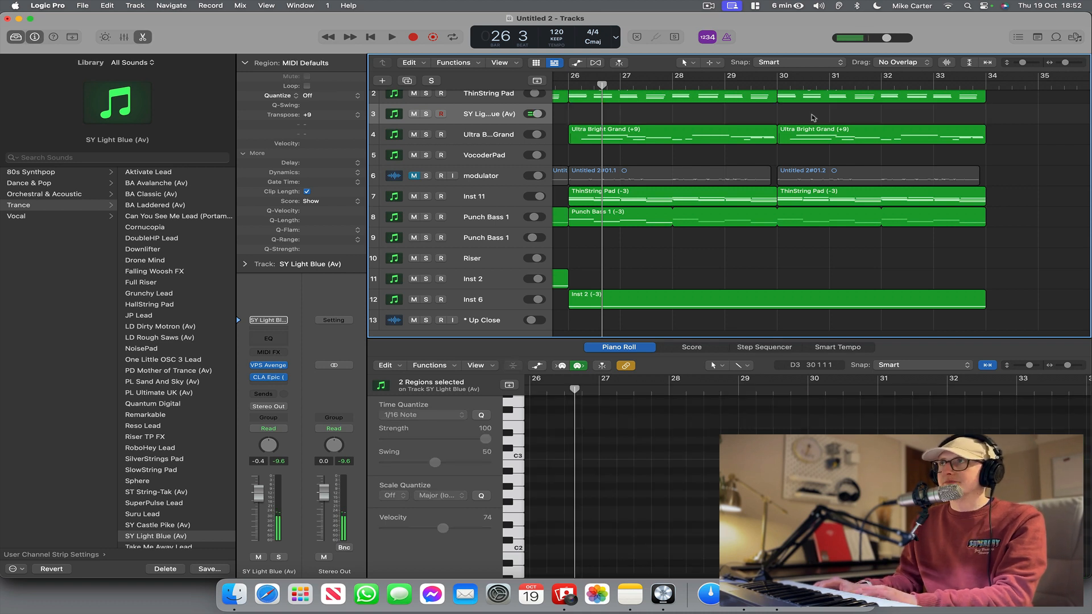
Play the arrangement from bar 25 and delete the two Ultra Bright Grand regions at bars 26 and 30.
{"action": "scroll", "coordinate": [806, 118], "scroll_direction": "left", "scroll_amount": 3}
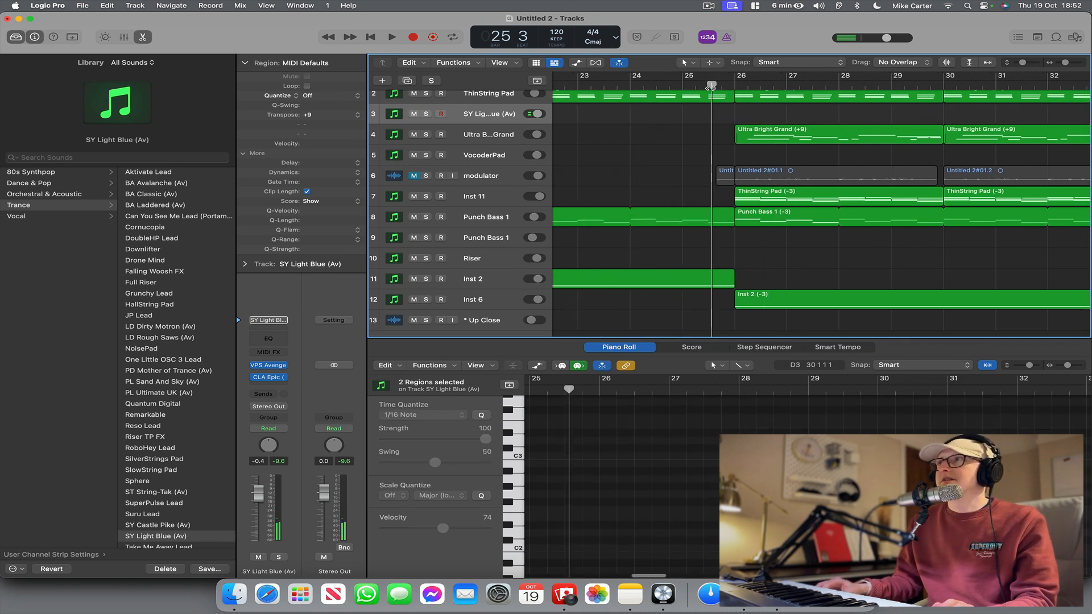
{"action": "key", "text": "space"}
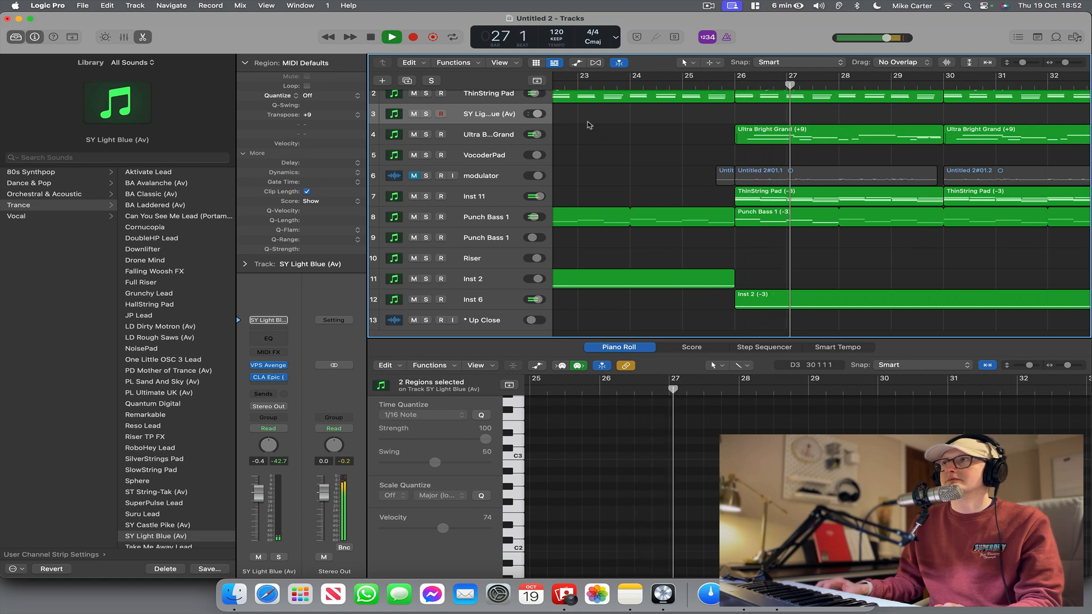
{"action": "left_click", "coordinate": [503, 135]}
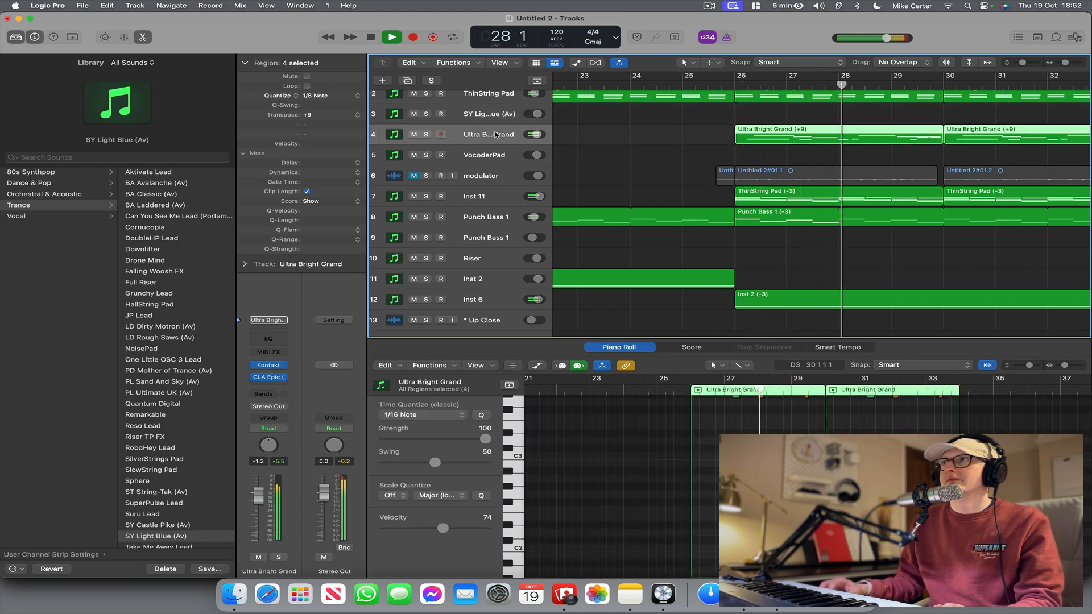
{"action": "key", "text": "space"}
{"action": "left_click_drag", "start_coordinate": [656, 144], "coordinate": [1071, 143]}
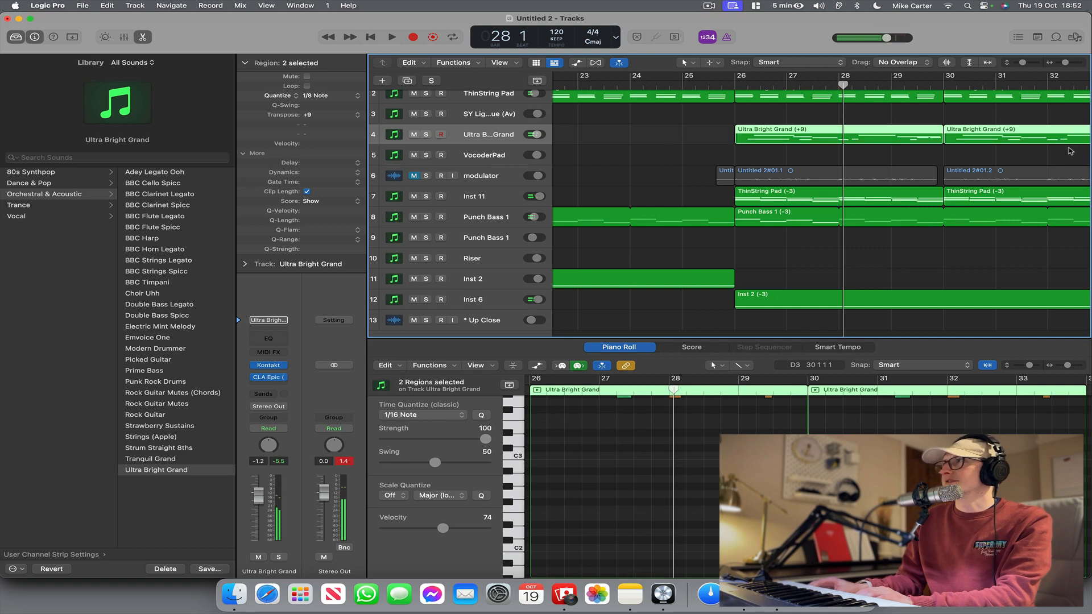
{"action": "key", "text": "Delete"}
Select the Inst 11 track and play the thinned-out section from bar 25.
{"action": "left_click", "coordinate": [705, 84]}
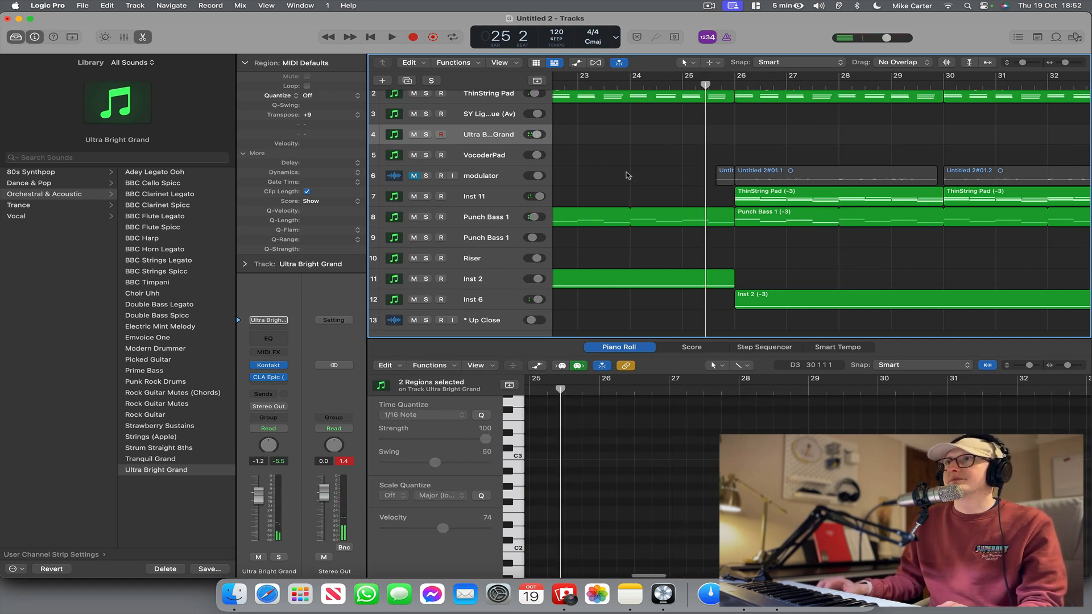
{"action": "left_click", "coordinate": [496, 201]}
{"action": "key", "text": "space"}
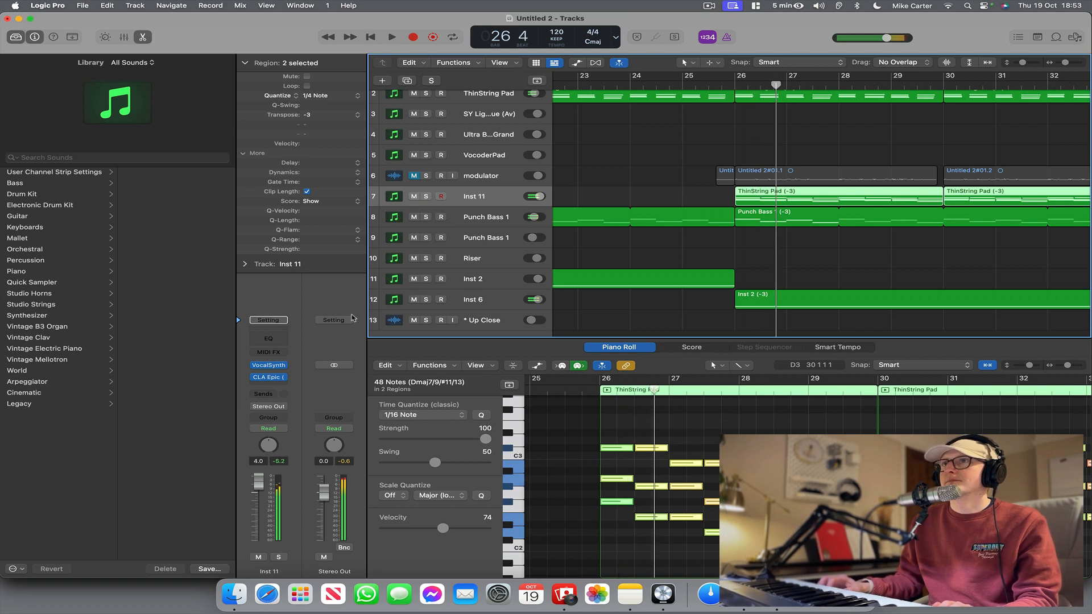
Insert a Channel EQ on Inst 11 and boost 15.5 dB at 4300 Hz with a Q of 0.20, checking it during playback.
{"action": "double_click", "coordinate": [269, 343]}
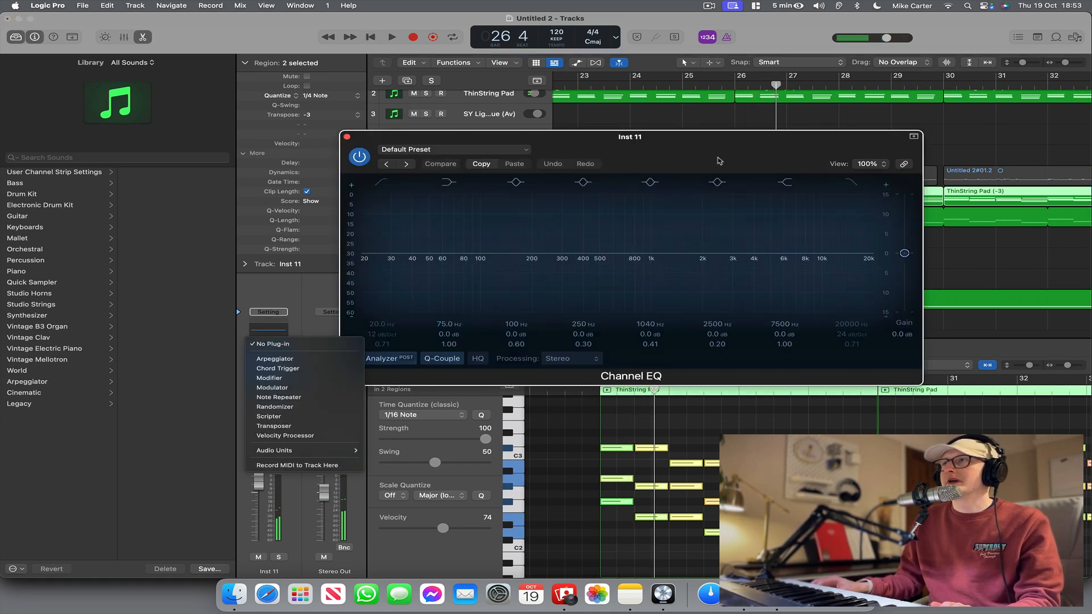
{"action": "left_click_drag", "start_coordinate": [718, 161], "coordinate": [469, 261]}
{"action": "left_click_drag", "start_coordinate": [477, 357], "coordinate": [509, 296]}
{"action": "key", "text": "space"}
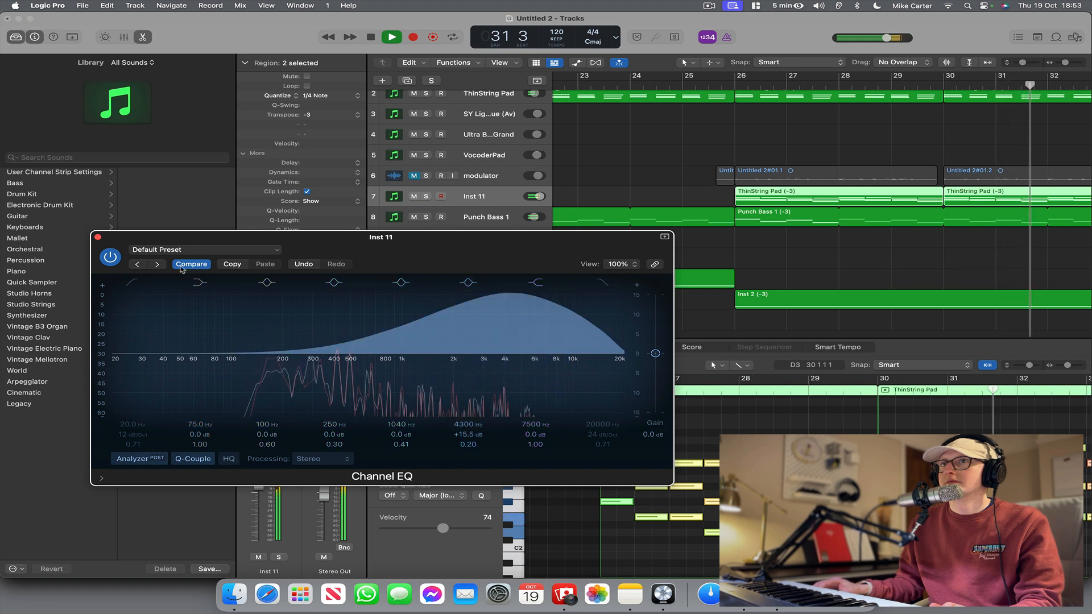
{"action": "key", "text": "space"}
Enable the low-cut band in the Inst 11 Channel EQ and adjust its cutoff while playing from bar 25.
{"action": "scroll", "coordinate": [858, 190], "scroll_direction": "left", "scroll_amount": 5}
{"action": "scroll", "coordinate": [858, 189], "scroll_direction": "left", "scroll_amount": 4}
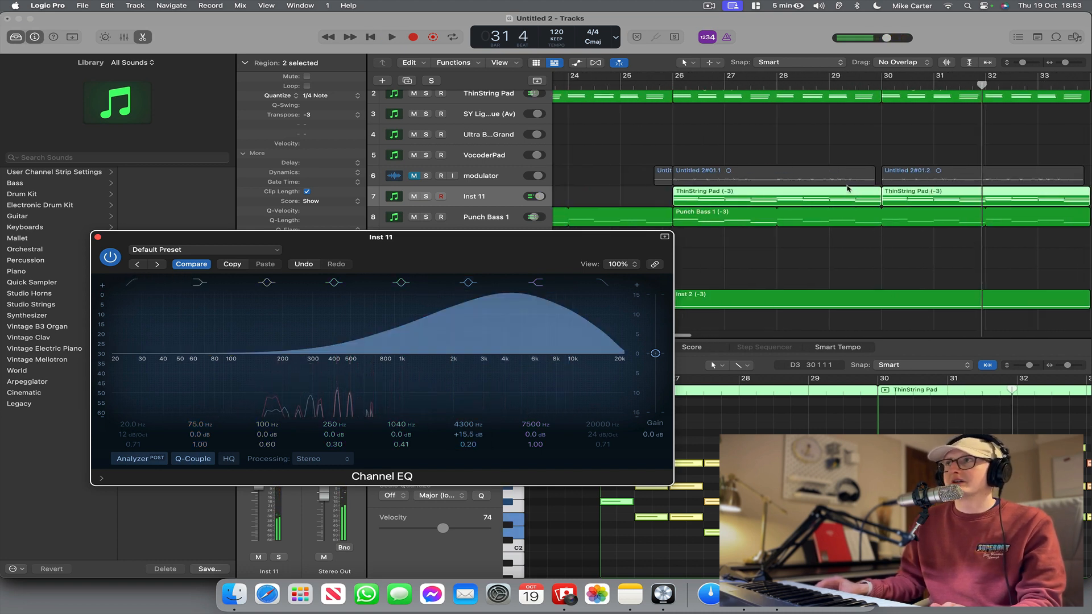
{"action": "left_click", "coordinate": [709, 88]}
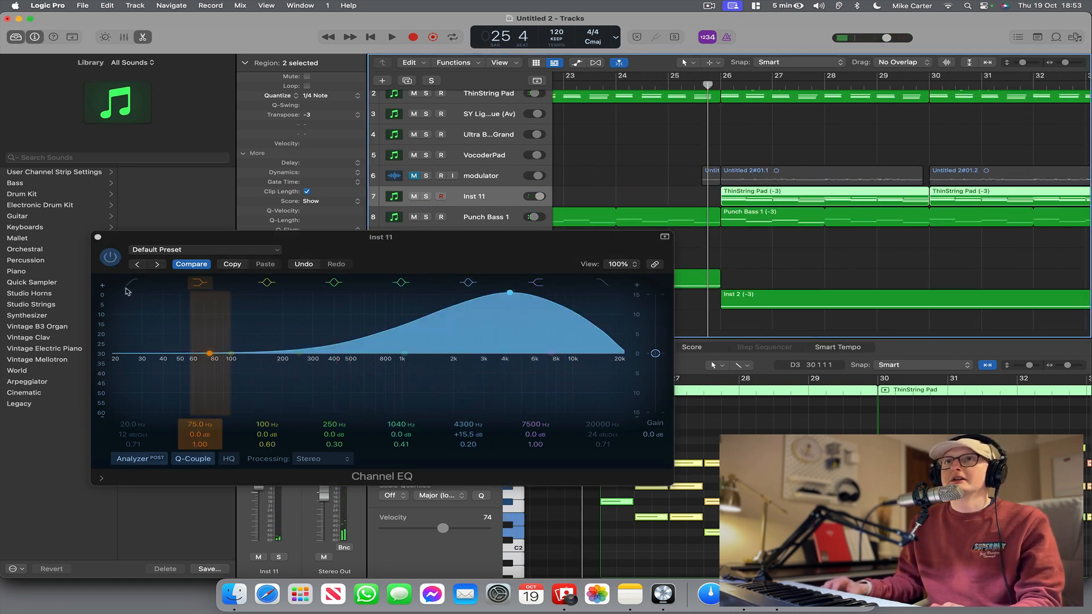
{"action": "left_click_drag", "start_coordinate": [132, 377], "coordinate": [338, 405]}
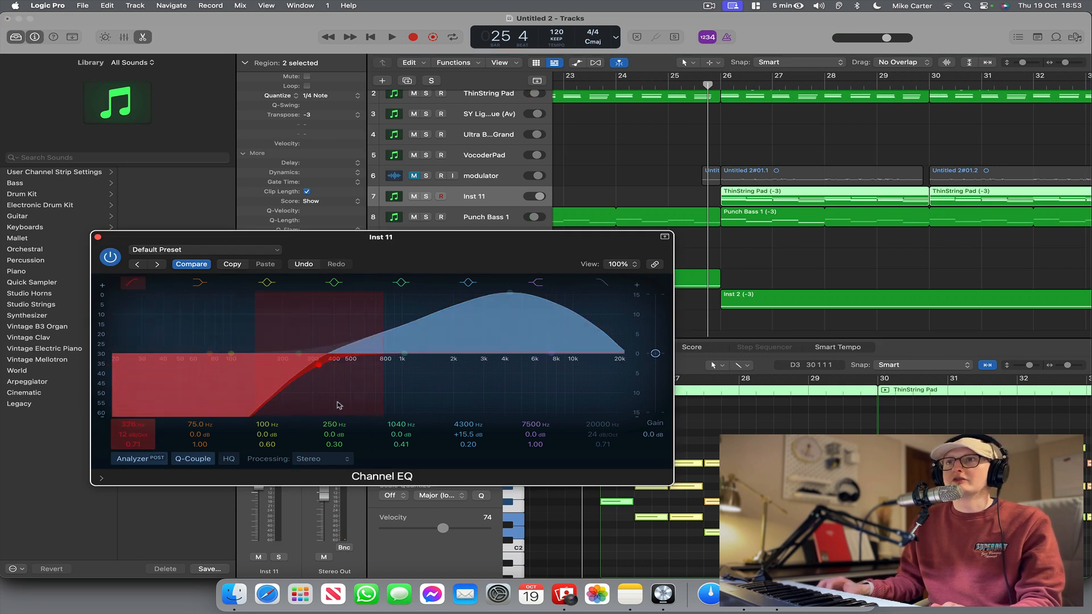
{"action": "key", "text": "space"}
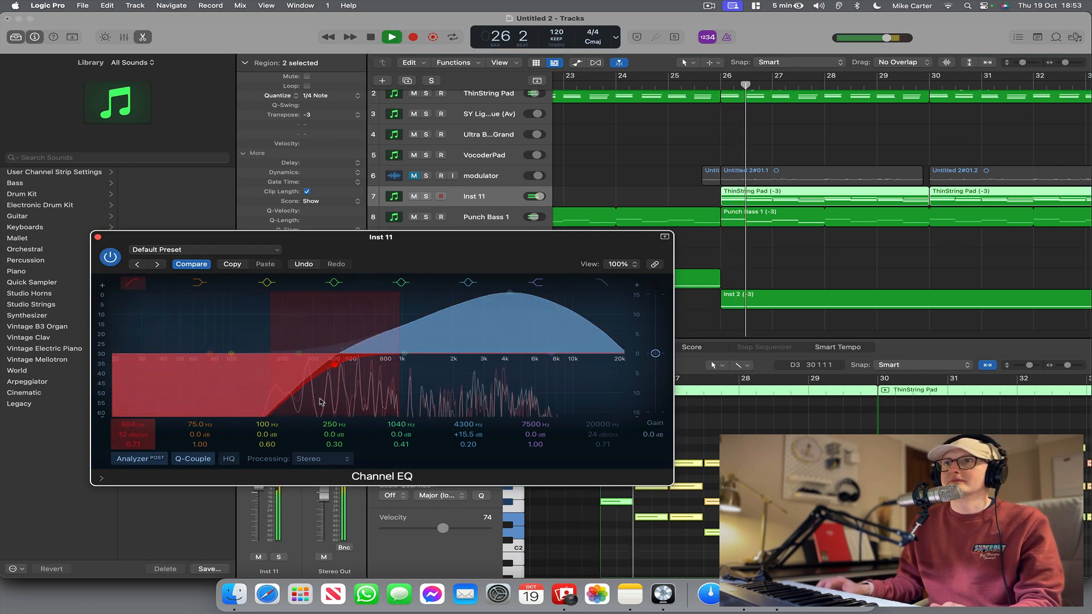
{"action": "mouse_move", "coordinate": [321, 402]}
{"action": "left_mouse_down"}
{"action": "mouse_move", "coordinate": [341, 402]}
{"action": "mouse_move", "coordinate": [307, 402]}
{"action": "left_mouse_up"}
Close the Channel EQ and raise the Inst 11 track volume to 6.0 dB.
{"action": "left_click", "coordinate": [98, 237]}
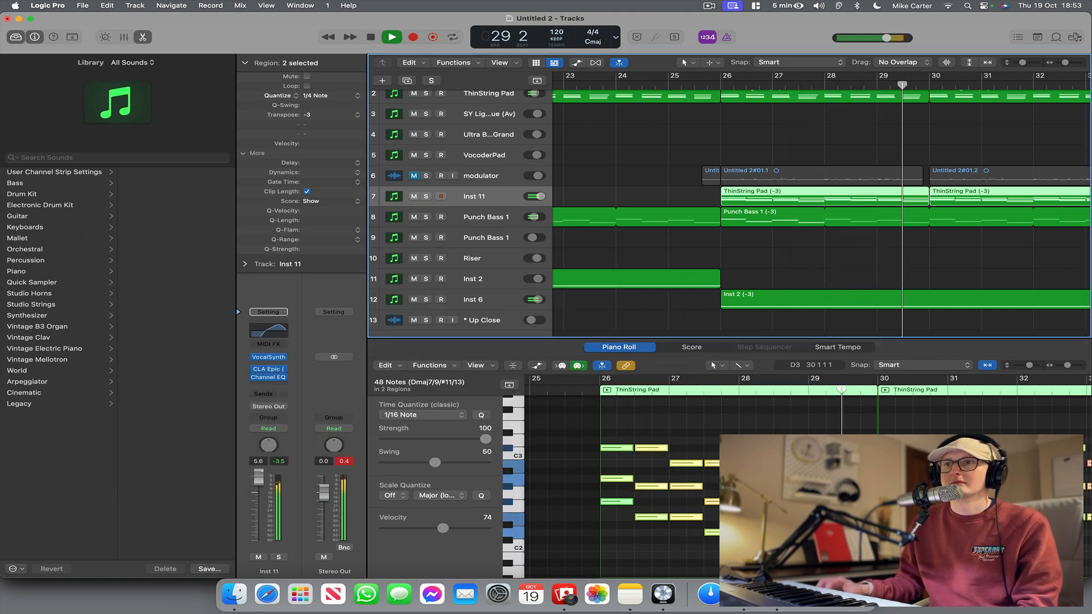
{"action": "left_click_drag", "start_coordinate": [259, 479], "coordinate": [261, 477]}
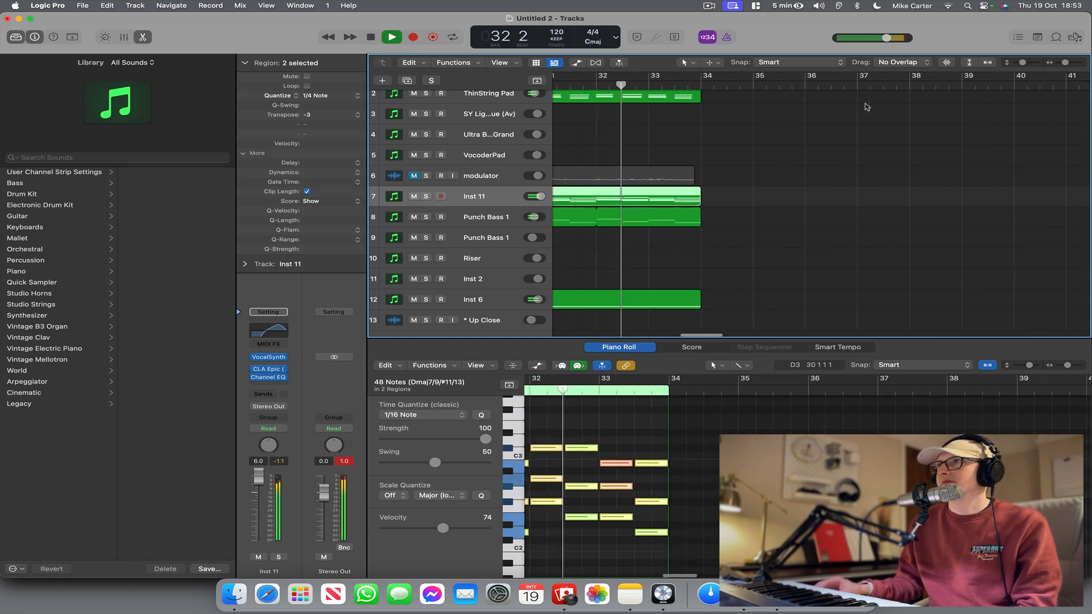
{"action": "scroll", "coordinate": [867, 107], "scroll_direction": "left", "scroll_amount": 6}
Bounce the two modulator regions at bars 26 and 30 in place to a new track named joined vocal, muting the source.
{"action": "left_click_drag", "start_coordinate": [1023, 63], "coordinate": [1028, 65]}
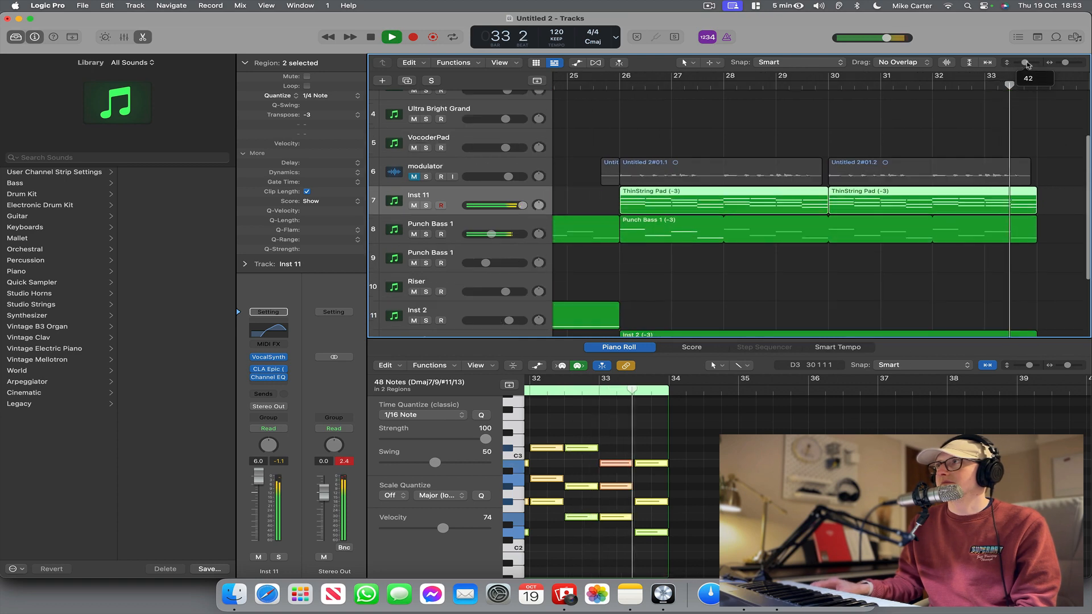
{"action": "left_click", "coordinate": [481, 180]}
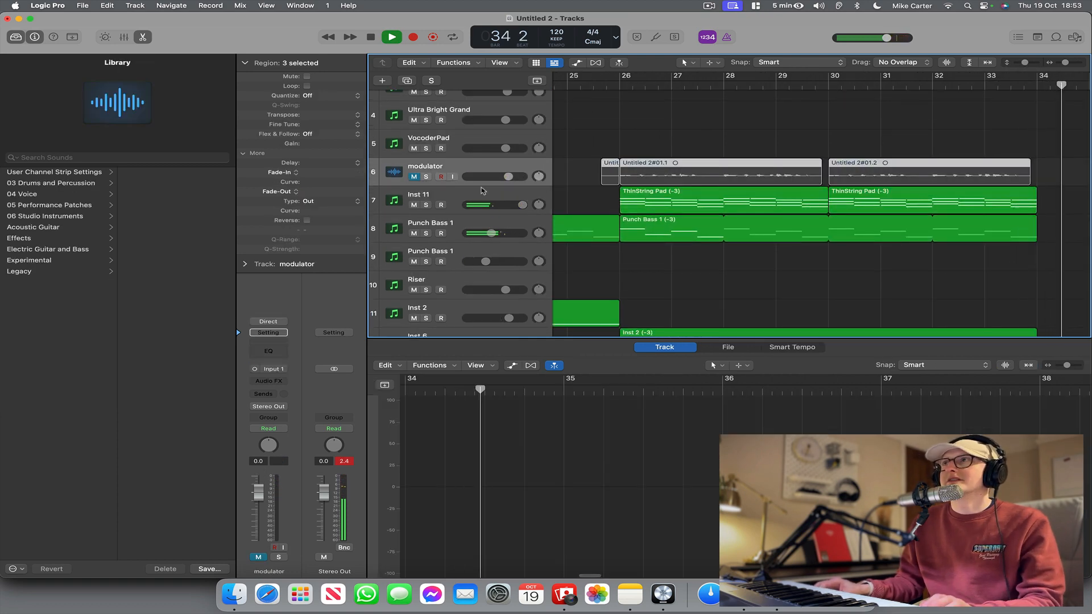
{"action": "key", "text": "space"}
{"action": "left_click_drag", "start_coordinate": [666, 145], "coordinate": [904, 178]}
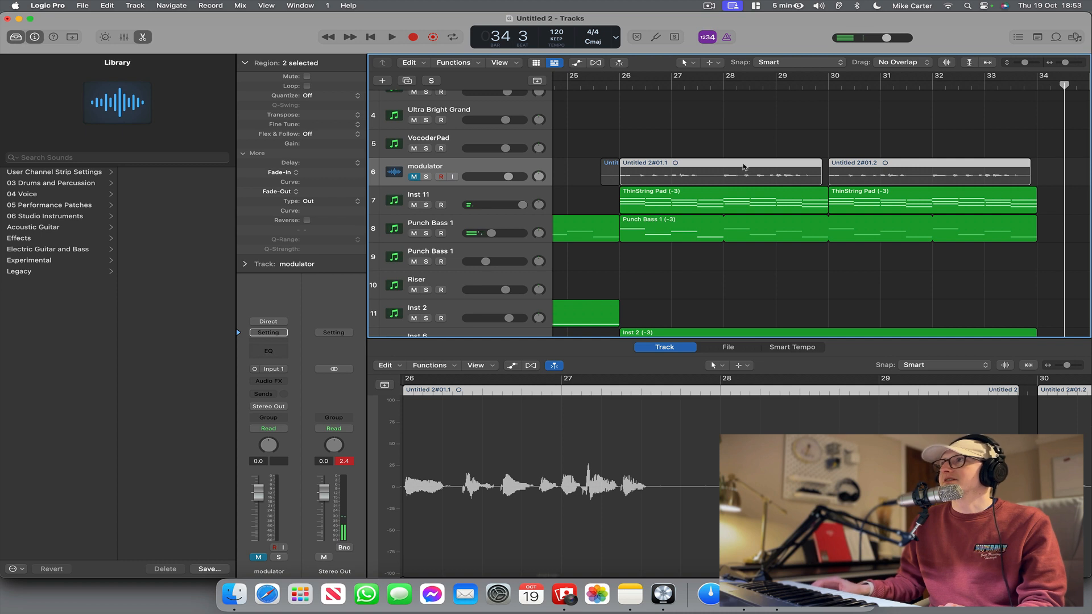
{"action": "right_click", "coordinate": [702, 170]}
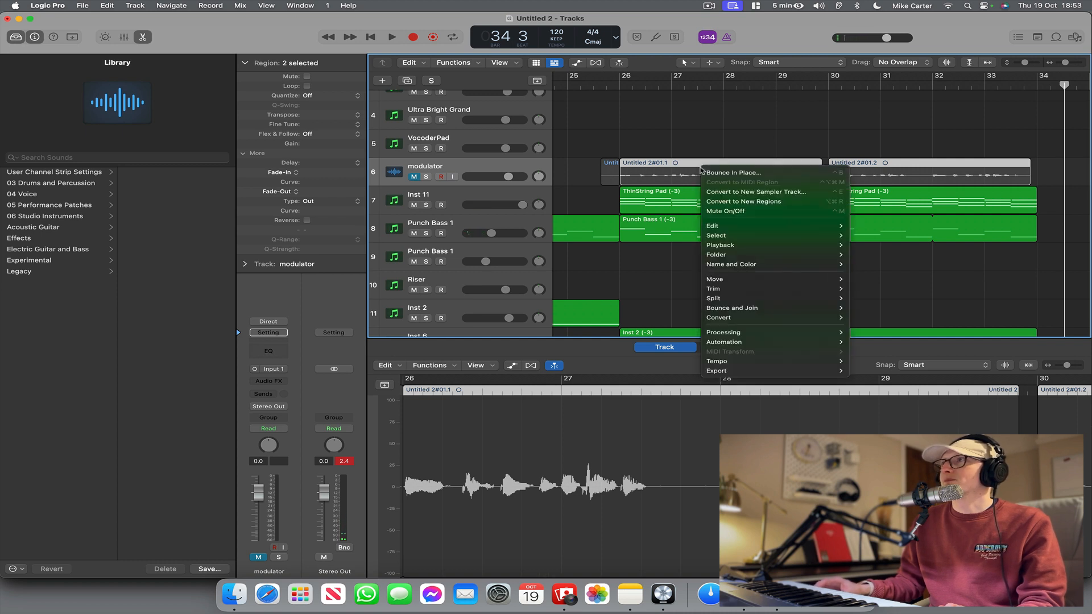
{"action": "left_click", "coordinate": [724, 141]}
{"action": "left_click", "coordinate": [725, 141]}
{"action": "scroll", "coordinate": [807, 170], "scroll_direction": "right", "scroll_amount": 1}
{"action": "left_click_drag", "start_coordinate": [861, 142], "coordinate": [763, 176]}
{"action": "right_click", "coordinate": [764, 177]}
{"action": "left_click", "coordinate": [766, 178]}
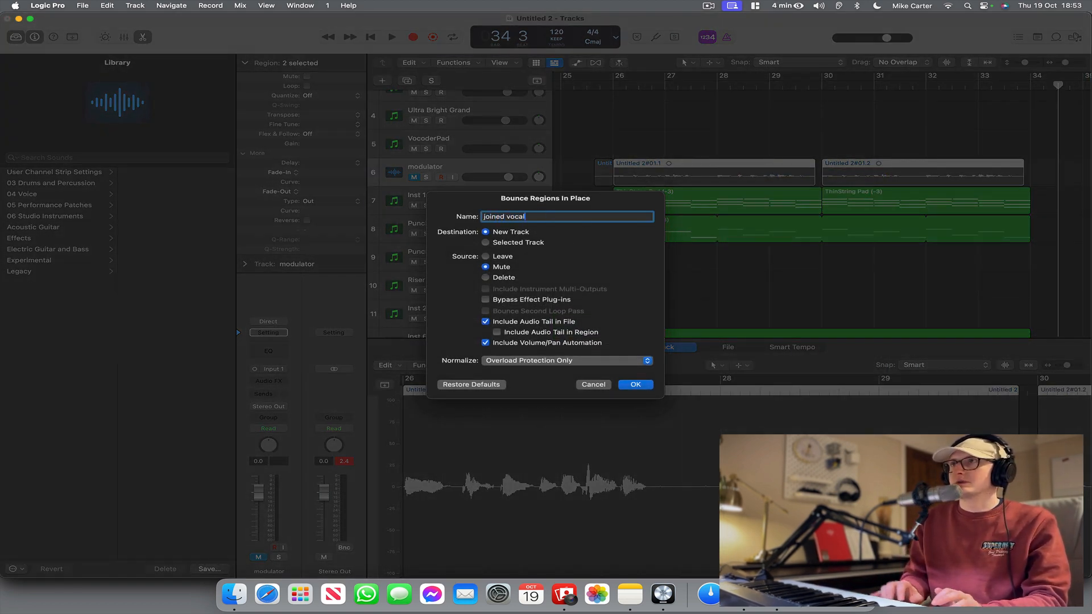
{"action": "type", "text": "joined vocal"}
{"action": "key", "text": "Return"}
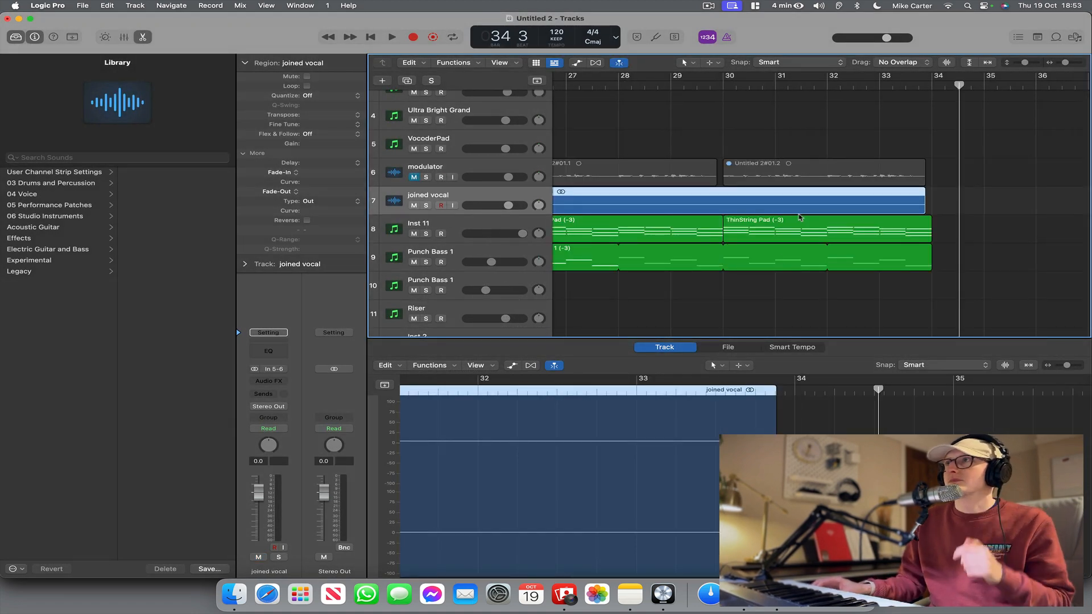
Turn on waveform zoom to compare the modulator regions with the joined vocal region from bar 26.
{"action": "scroll", "coordinate": [800, 217], "scroll_direction": "left", "scroll_amount": 5}
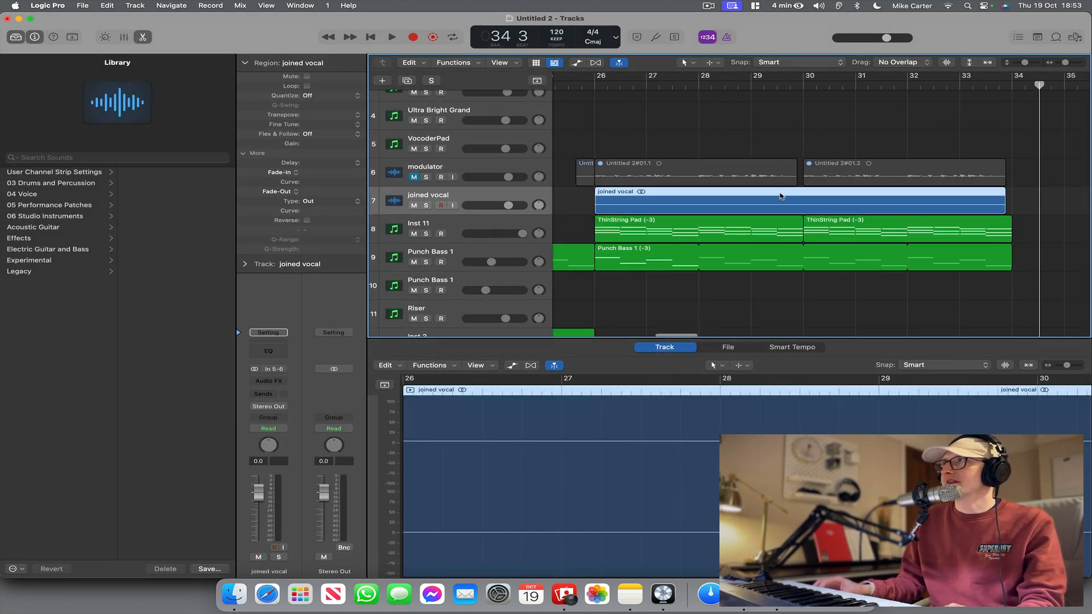
{"action": "left_click_drag", "start_coordinate": [948, 66], "coordinate": [947, 61]}
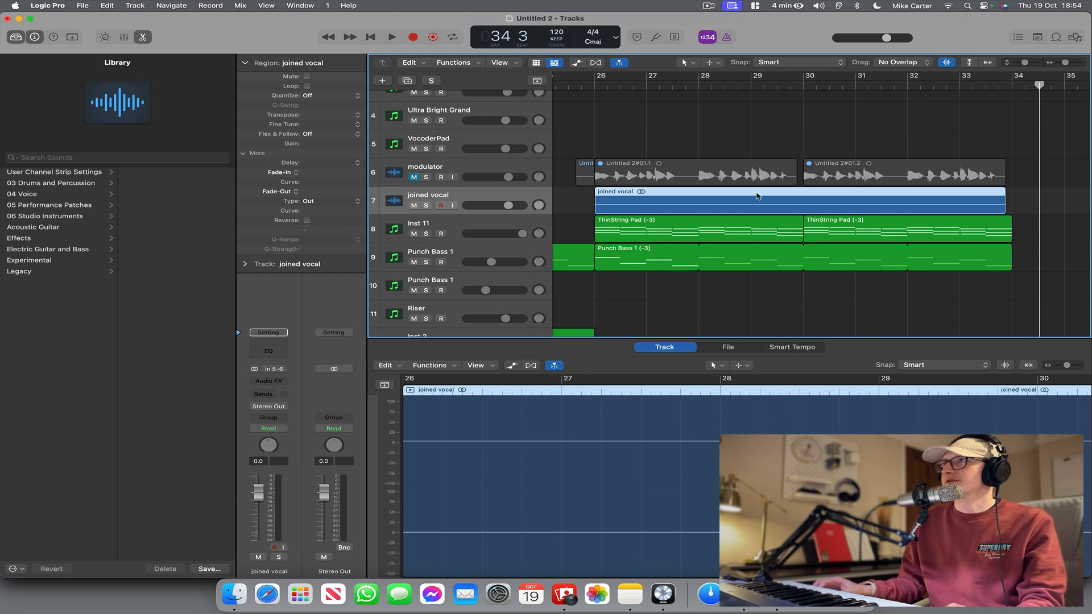
Undo the joined vocal bounce and unmute the modulator track.
{"action": "scroll", "coordinate": [648, 214], "scroll_direction": "left", "scroll_amount": 1}
{"action": "scroll", "coordinate": [647, 214], "scroll_direction": "up", "scroll_amount": 1}
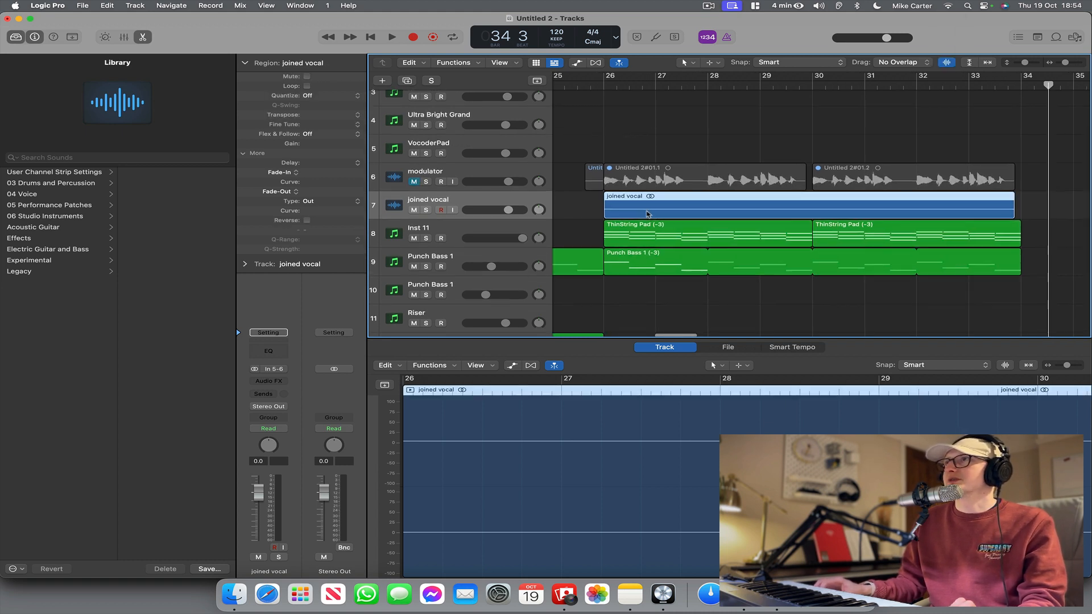
{"action": "key", "text": "super+z"}
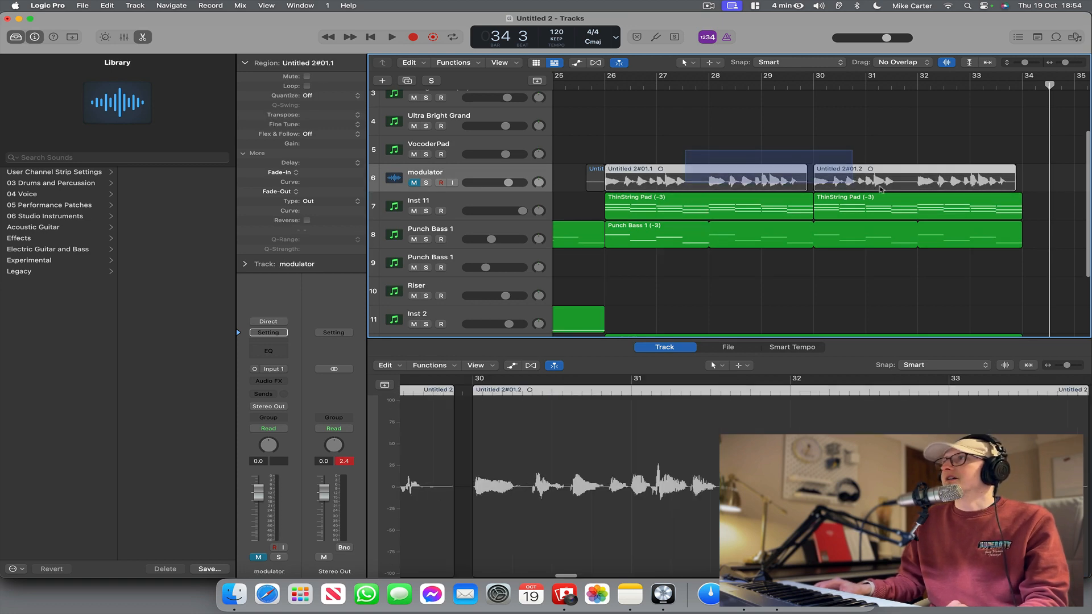
{"action": "left_click", "coordinate": [396, 185]}
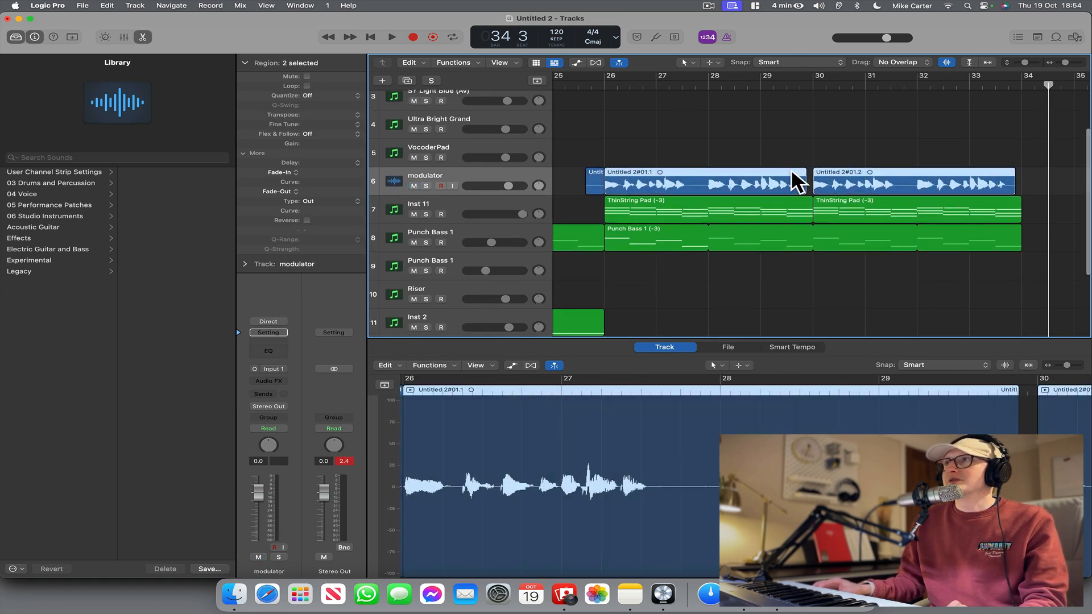
Bounce the two modulator regions at bars 26 and 30 in place to a new track named joined vocal v2, muting the source.
{"action": "left_click_drag", "start_coordinate": [778, 148], "coordinate": [858, 174]}
{"action": "right_click", "coordinate": [857, 175]}
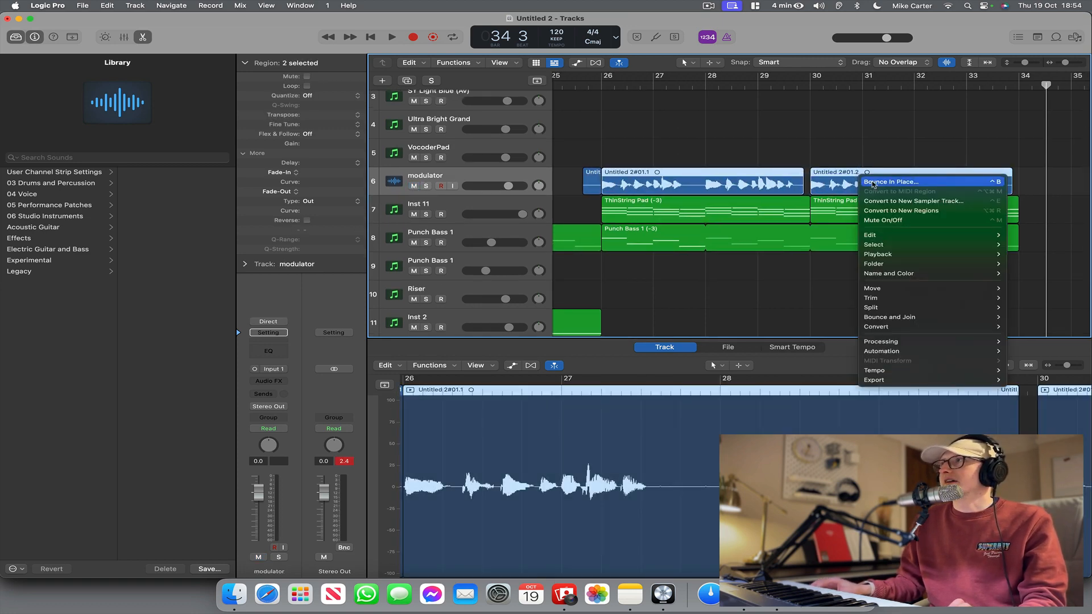
{"action": "left_click", "coordinate": [869, 184]}
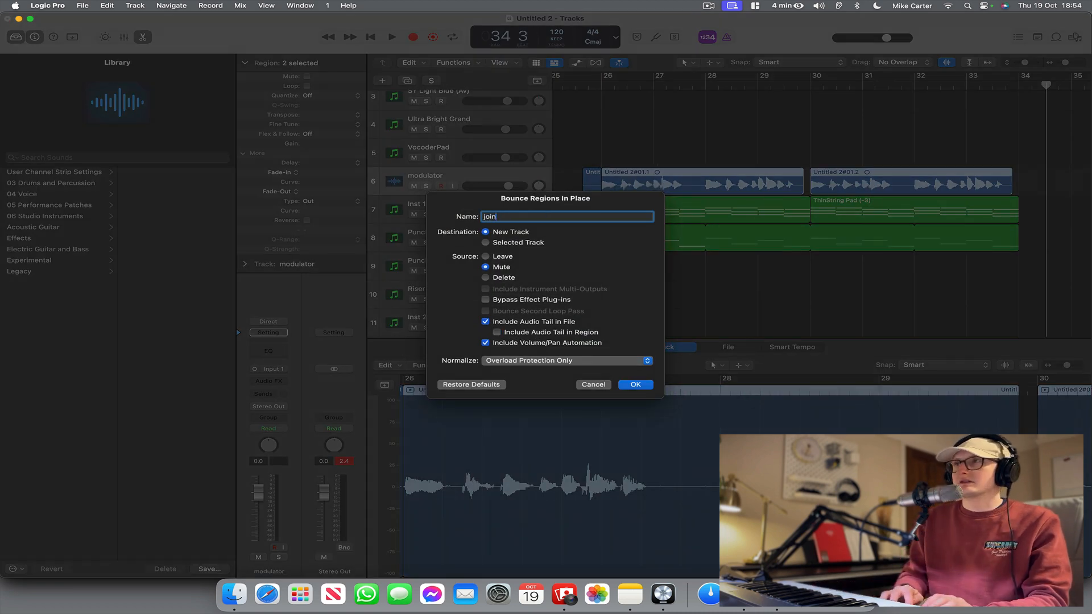
{"action": "type", "text": "joined vocal v2"}
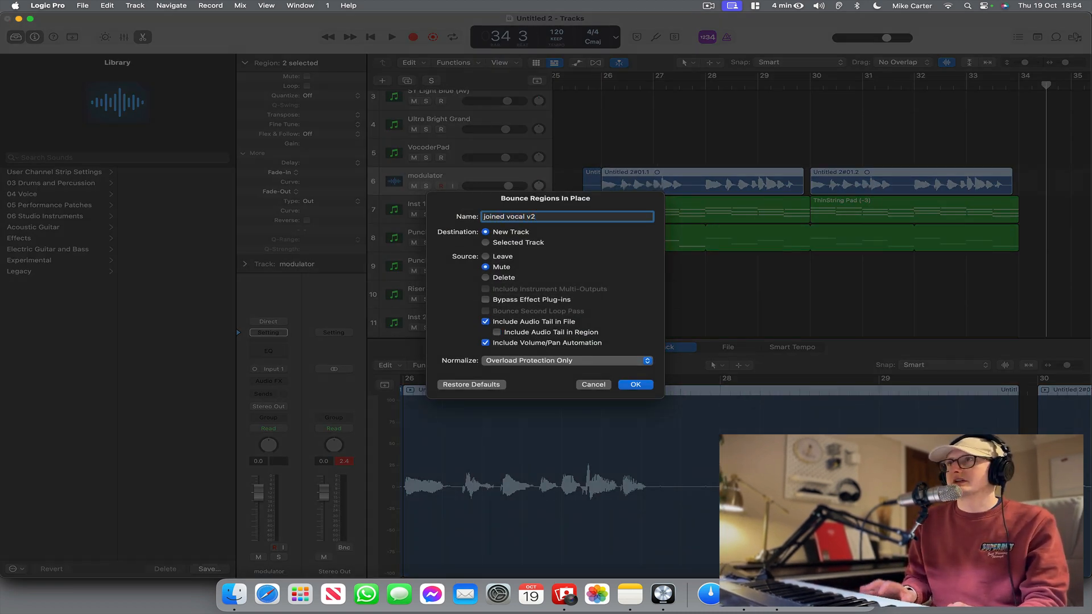
{"action": "key", "text": "Return"}
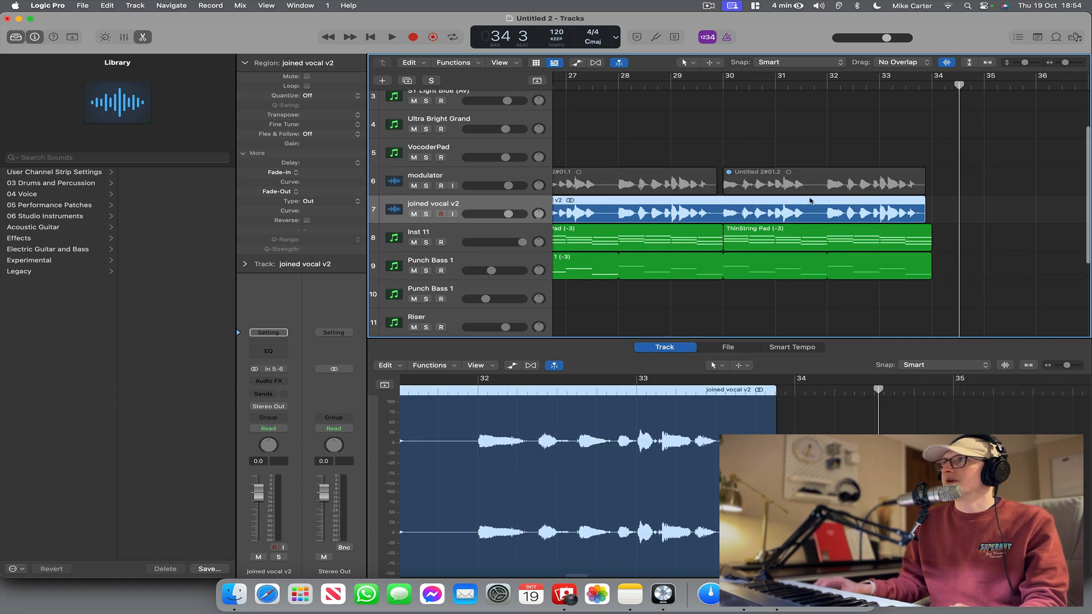
{"action": "scroll", "coordinate": [778, 202], "scroll_direction": "left", "scroll_amount": 2}
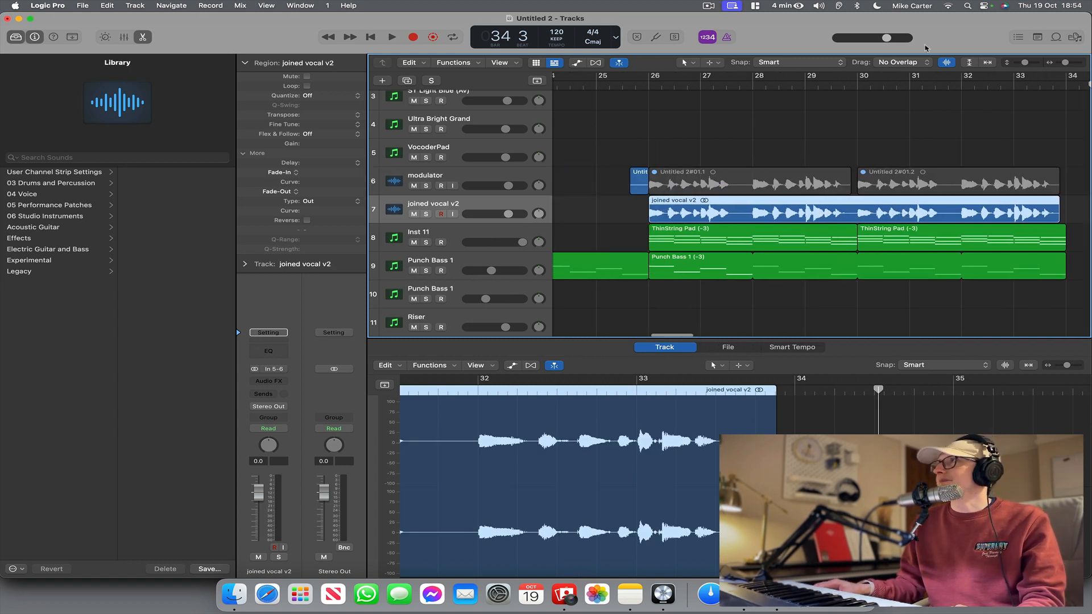
Split the joined vocal v2 region at bar 32 with the Scissors tool and return to the Pointer tool.
{"action": "left_click", "coordinate": [901, 150]}
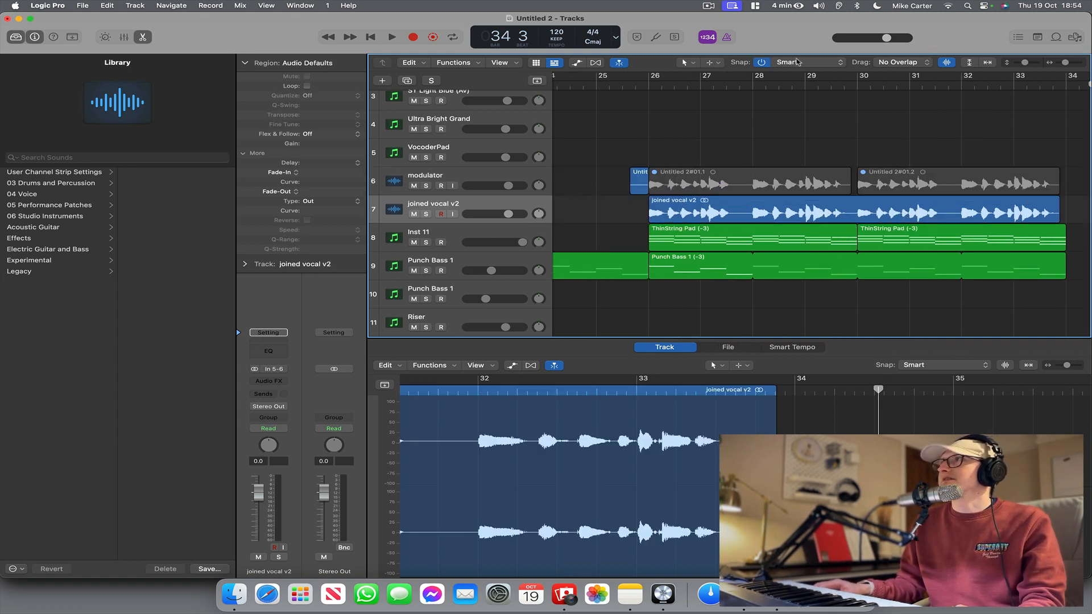
{"action": "left_click", "coordinate": [689, 62]}
{"action": "left_click", "coordinate": [716, 117]}
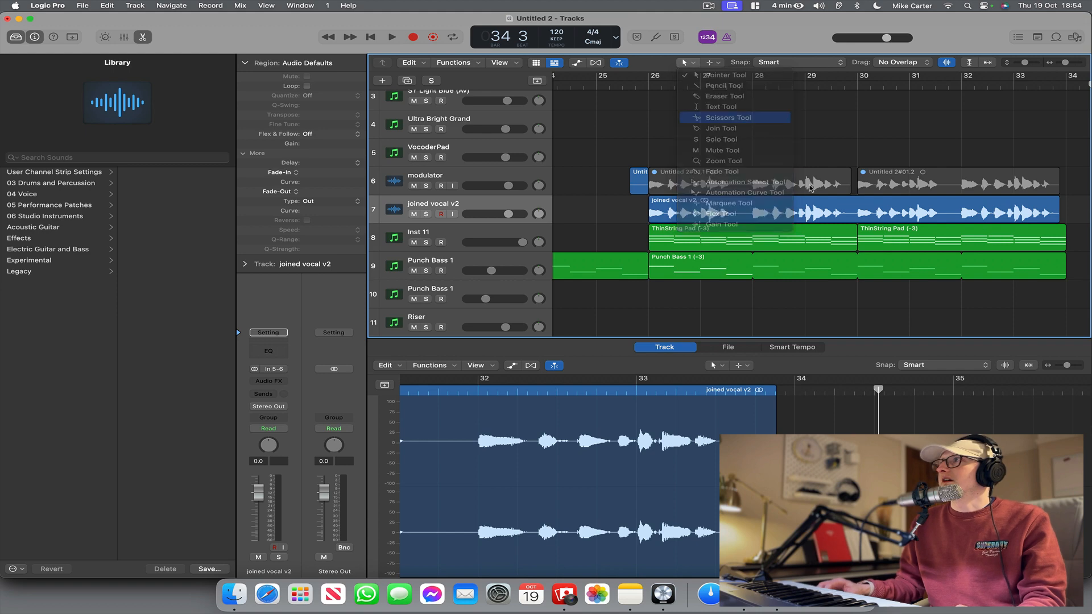
{"action": "left_click", "coordinate": [960, 209]}
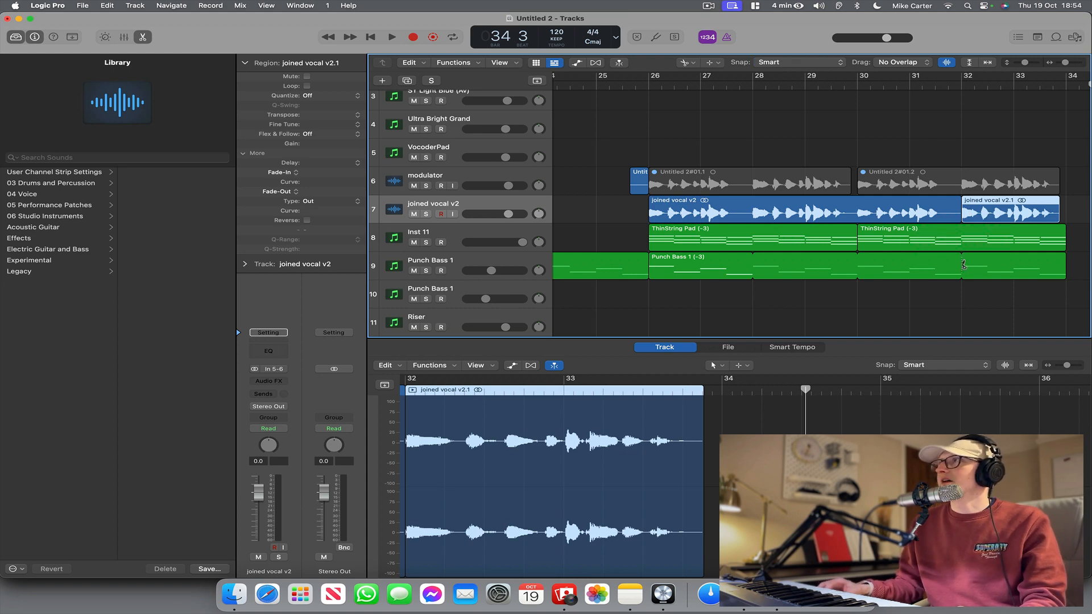
{"action": "left_click", "coordinate": [686, 62]}
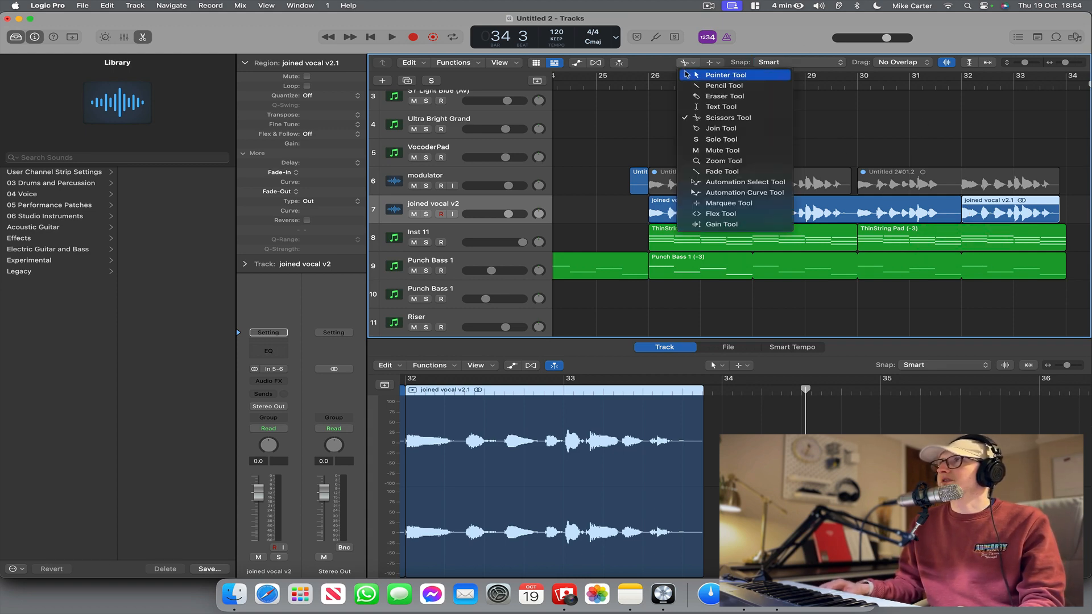
{"action": "left_click", "coordinate": [687, 75]}
Reverse the audio of the split vocal region starting at bar 32 in the audio file editor.
{"action": "key", "text": "e"}
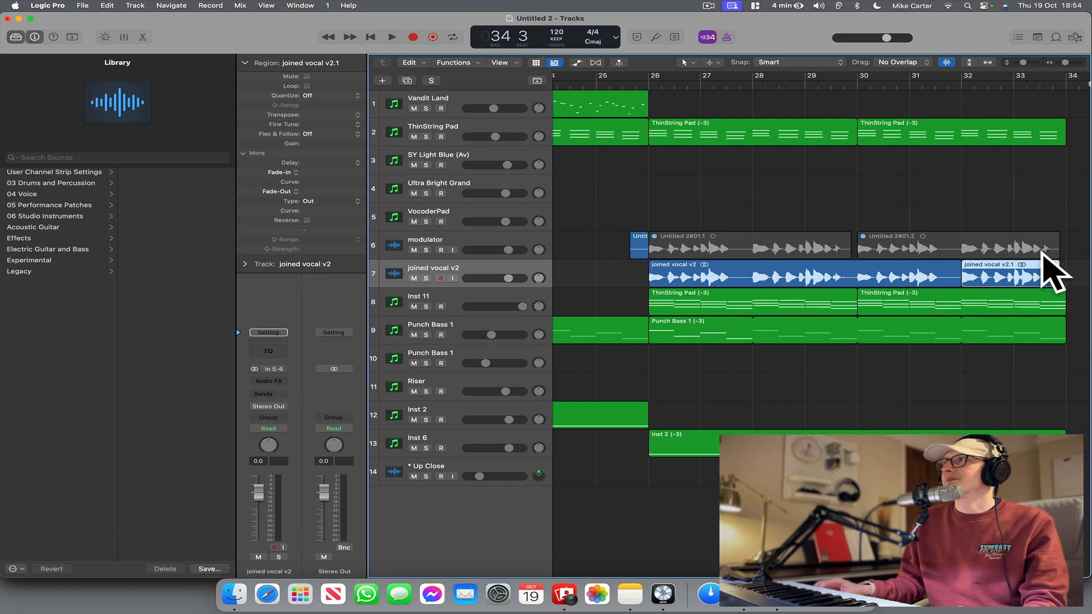
{"action": "key", "text": "e"}
{"action": "left_click", "coordinate": [428, 366]}
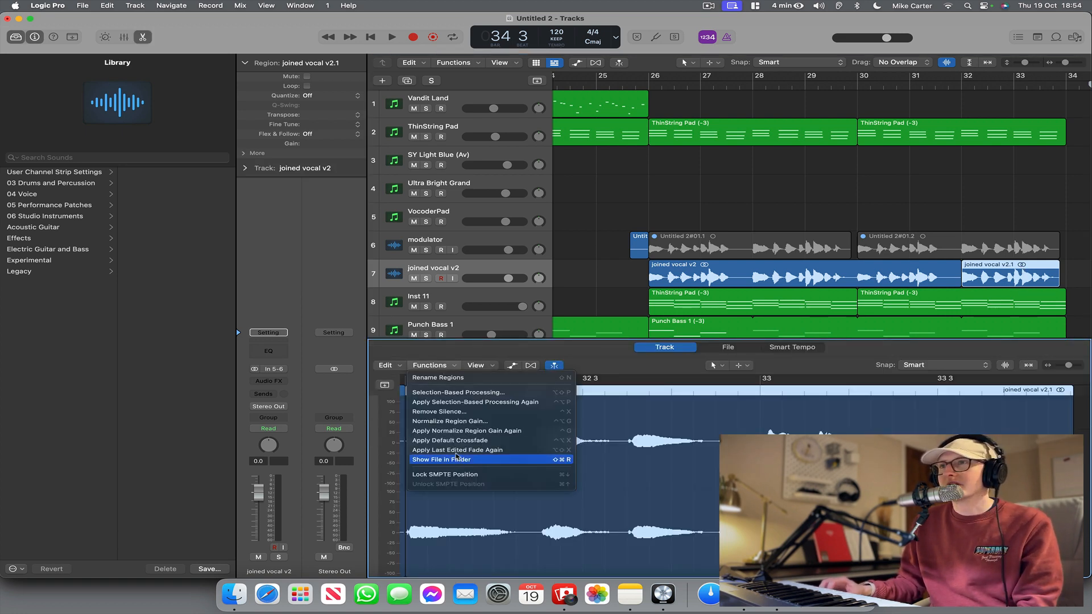
{"action": "left_click", "coordinate": [472, 359]}
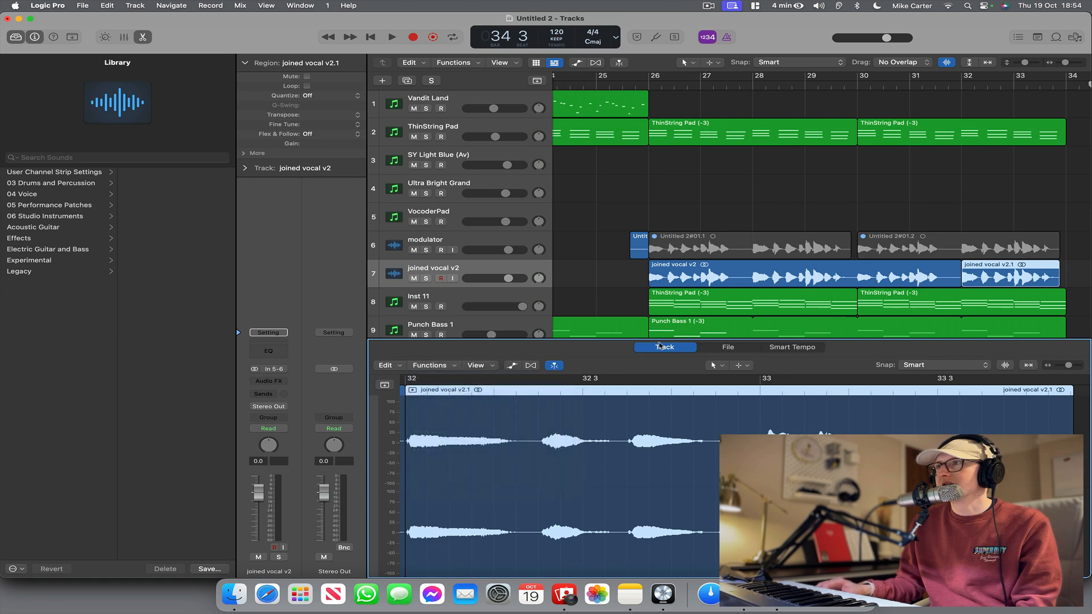
{"action": "left_click", "coordinate": [721, 348]}
{"action": "left_click", "coordinate": [497, 367]}
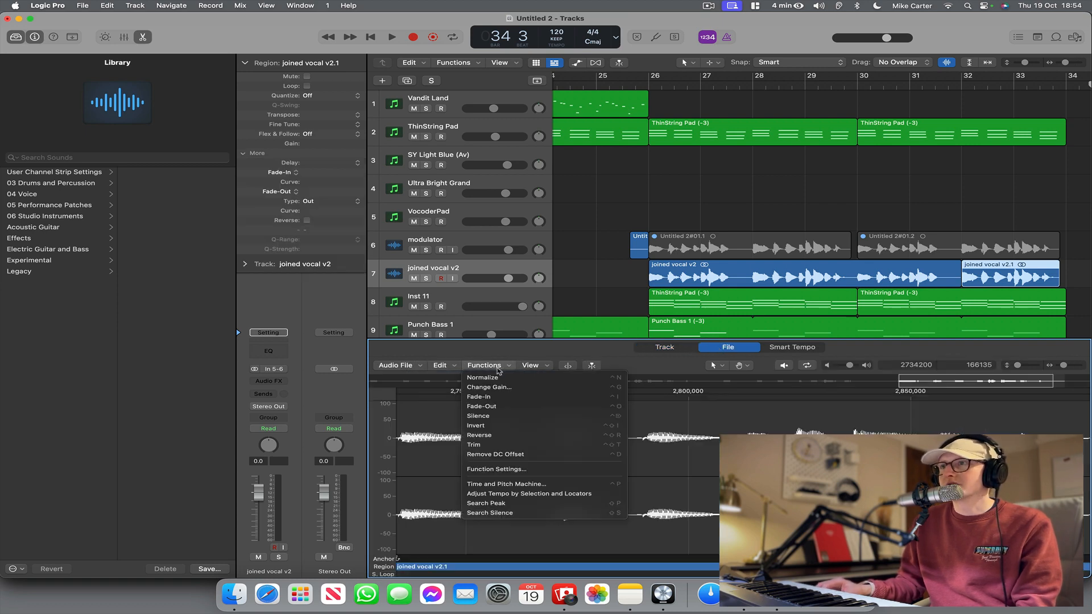
{"action": "left_click", "coordinate": [506, 440]}
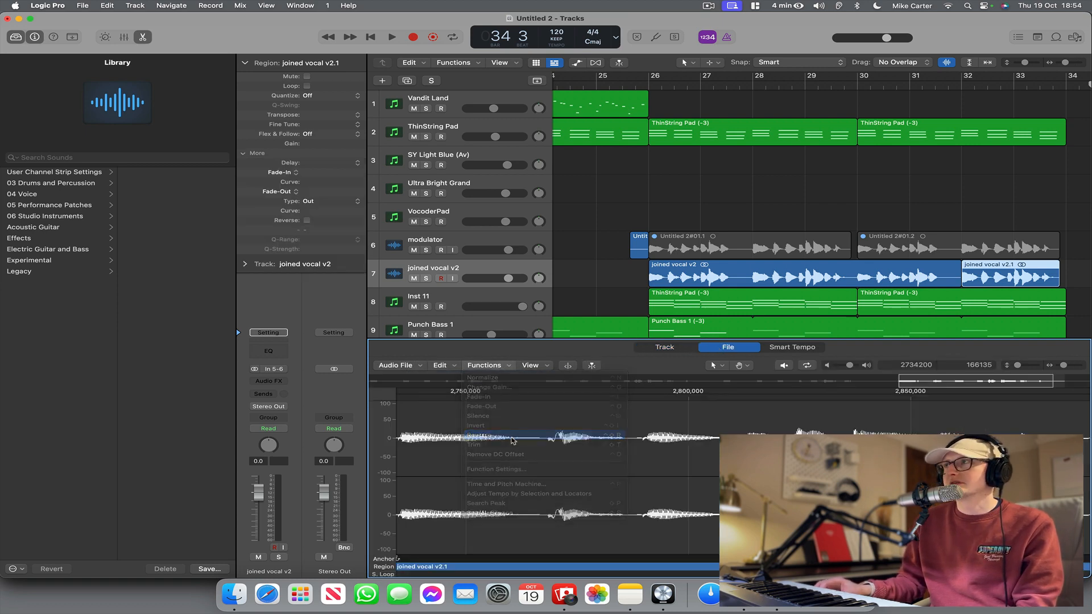
Play the arrangement from just before bar 26 to hear the joined vocal.
{"action": "scroll", "coordinate": [657, 177], "scroll_direction": "right", "scroll_amount": 1}
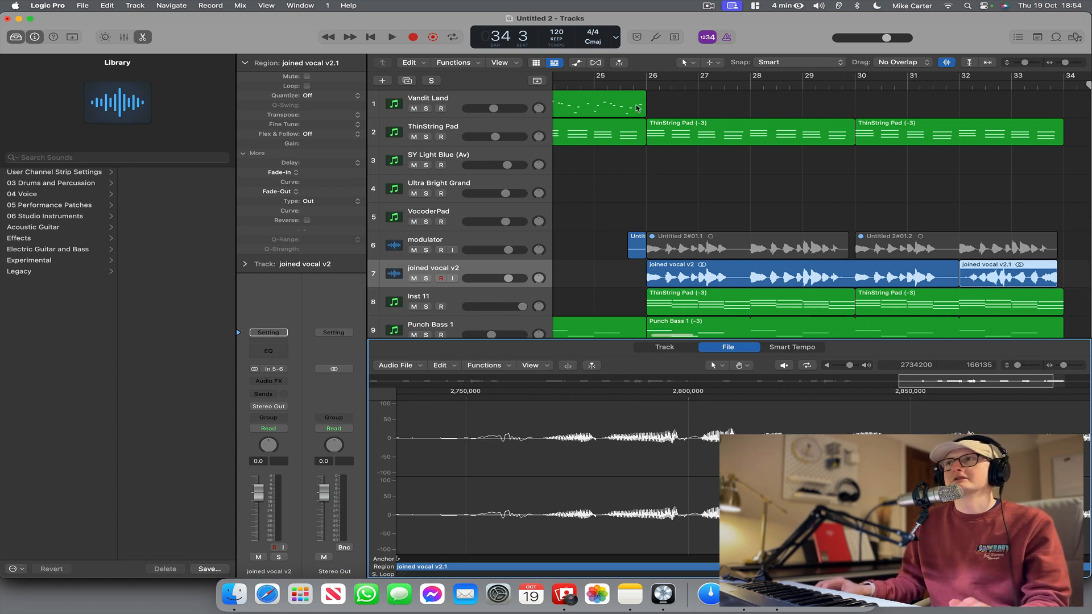
{"action": "scroll", "coordinate": [656, 107], "scroll_direction": "down", "scroll_amount": 1}
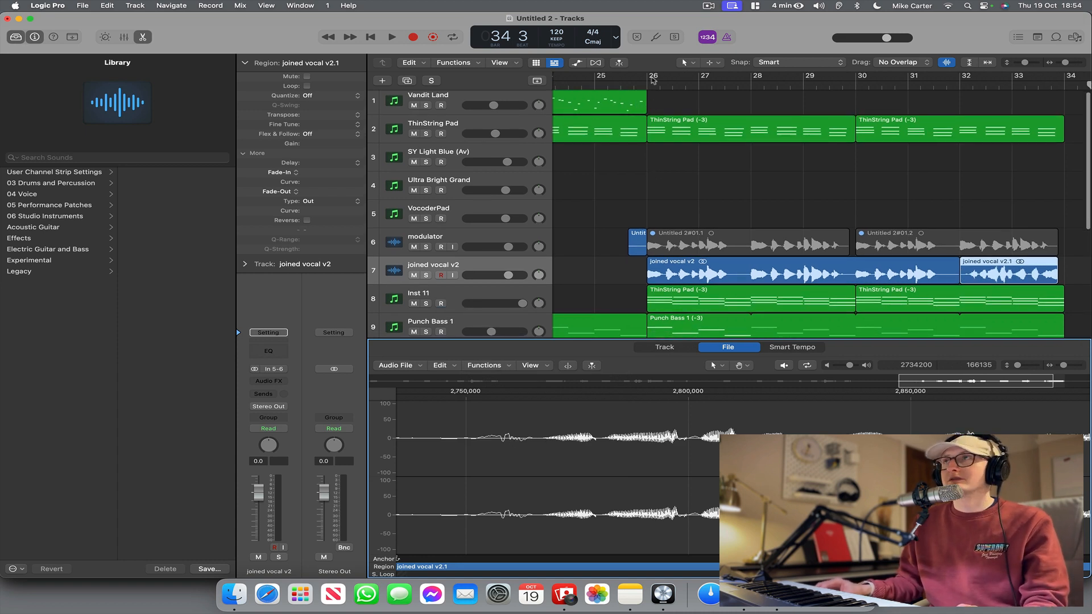
{"action": "left_click", "coordinate": [634, 81]}
{"action": "scroll", "coordinate": [645, 101], "scroll_direction": "down", "scroll_amount": 1}
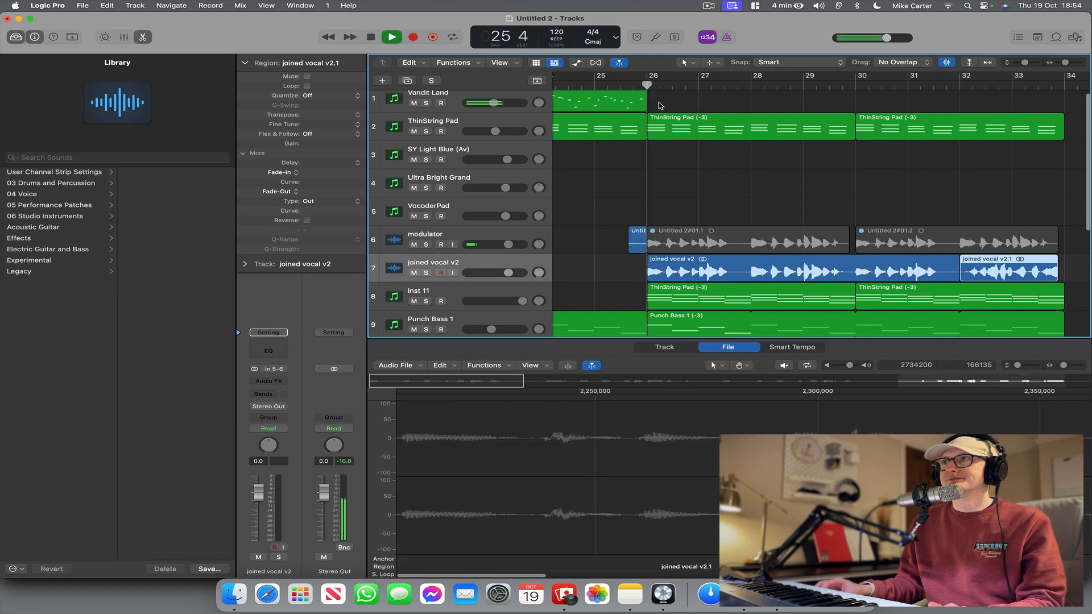
{"action": "key", "text": "space"}
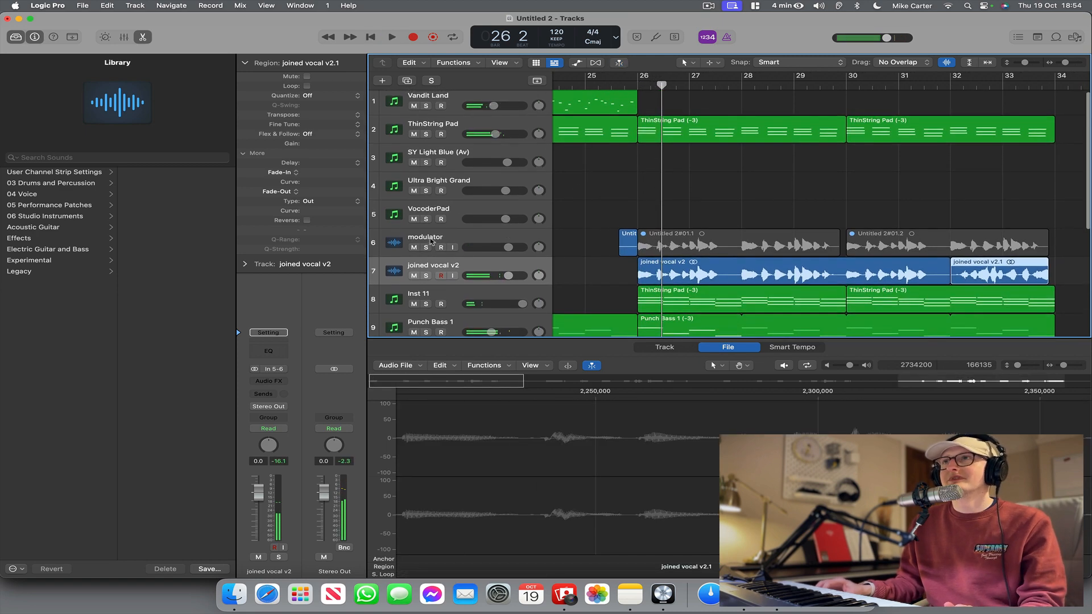
Delete the two muted modulator regions and move both joined vocal v2 regions onto the modulator track at bar 26.
{"action": "scroll", "coordinate": [468, 245], "scroll_direction": "right", "scroll_amount": 1}
{"action": "left_click_drag", "start_coordinate": [678, 211], "coordinate": [897, 244]}
{"action": "scroll", "coordinate": [887, 243], "scroll_direction": "up", "scroll_amount": 1}
{"action": "key", "text": "Delete"}
{"action": "left_click_drag", "start_coordinate": [745, 234], "coordinate": [990, 245]}
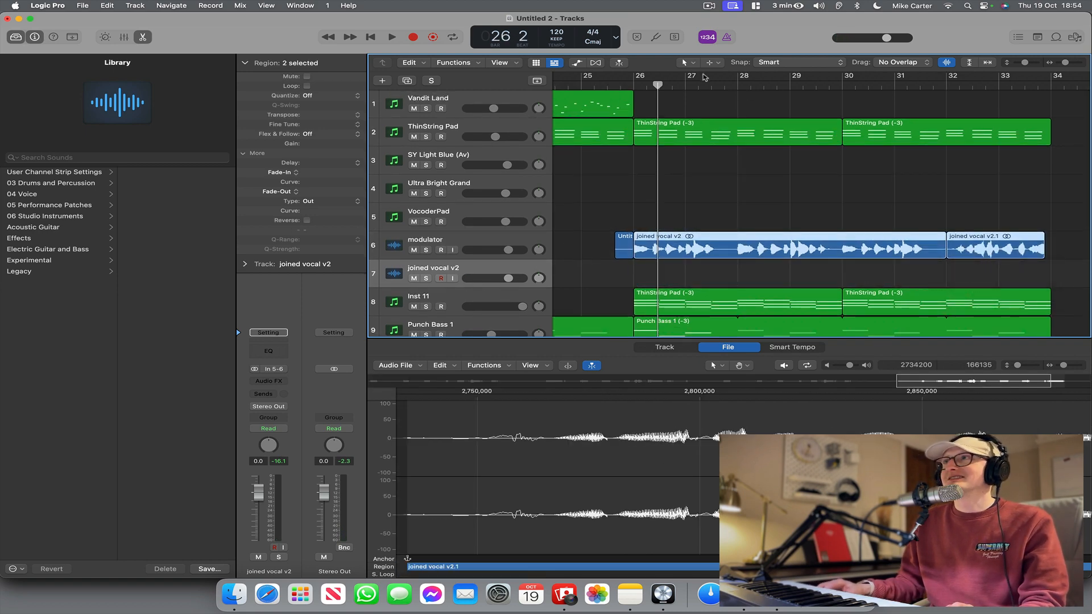
Mute the modulator track and play the vocoded section from bar 26 through to bar 34.
{"action": "key", "text": "space"}
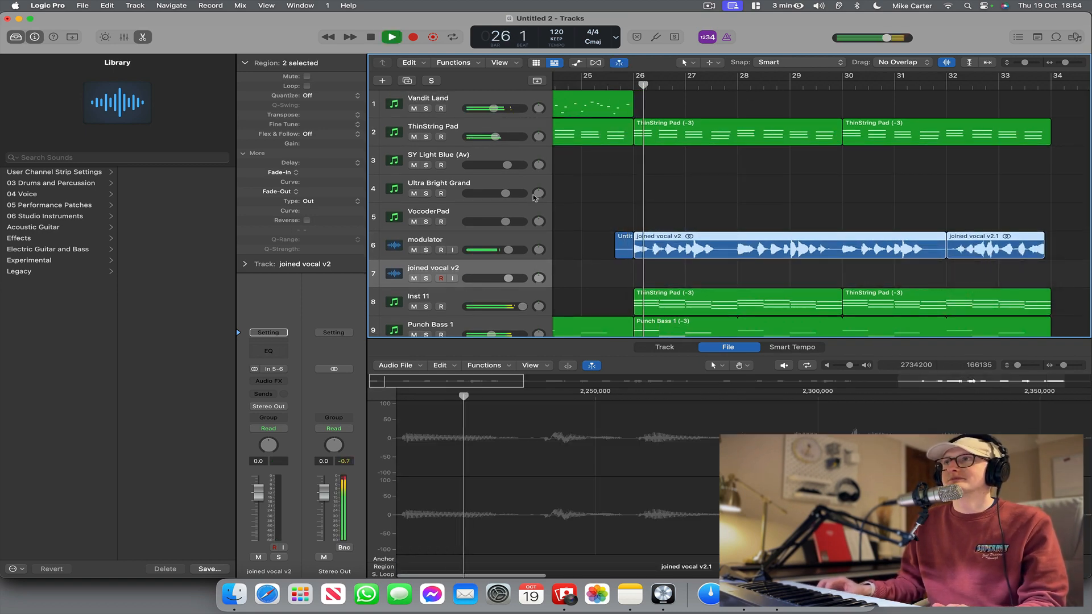
{"action": "key", "text": "space"}
{"action": "left_click", "coordinate": [413, 251]}
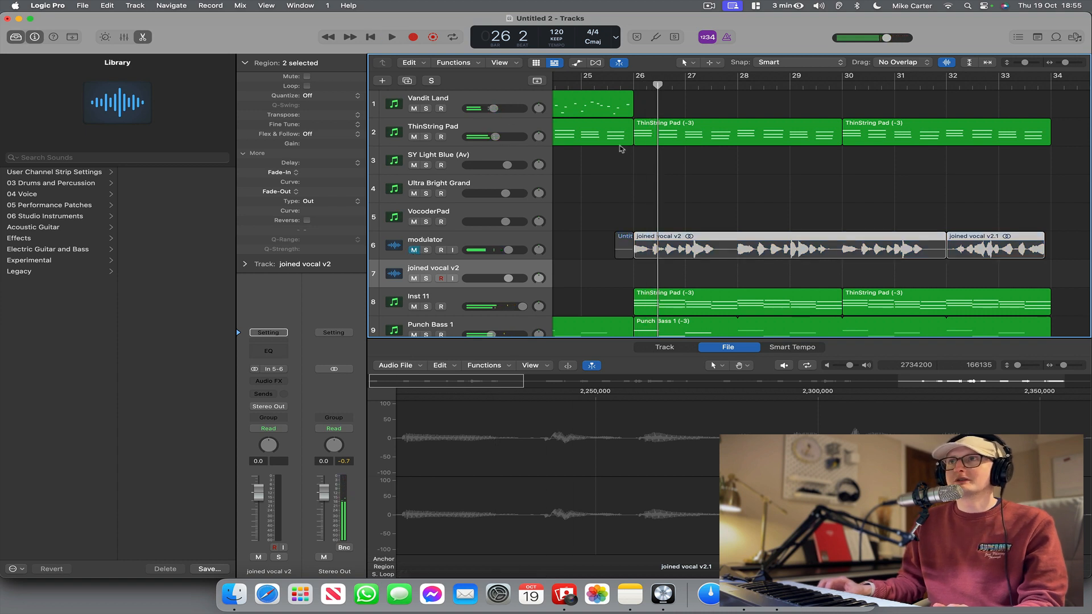
{"action": "key", "text": "space"}
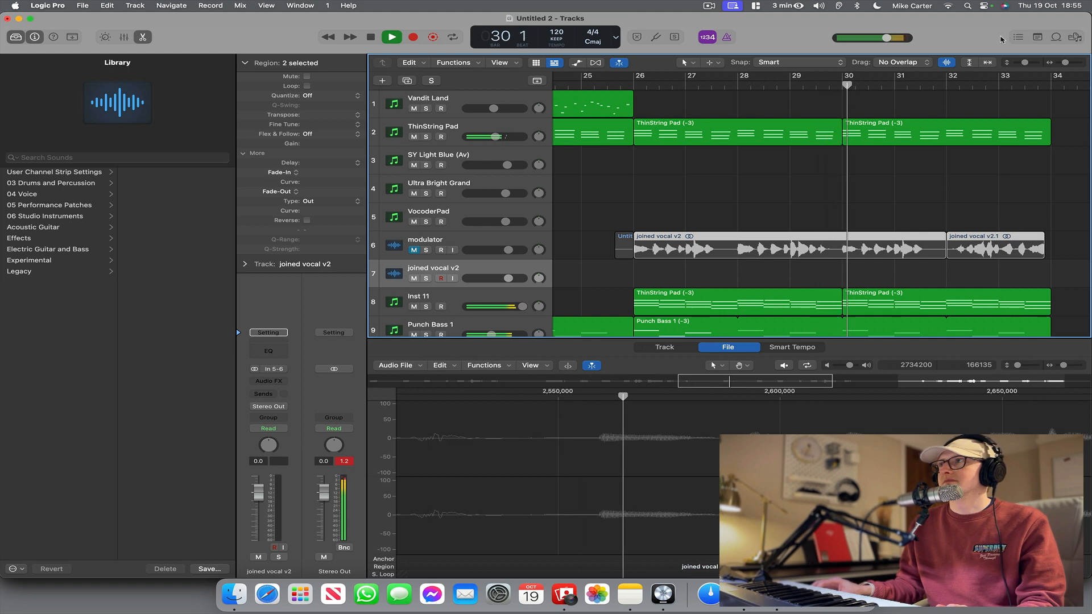
{"action": "left_click_drag", "start_coordinate": [1024, 62], "coordinate": [1021, 67]}
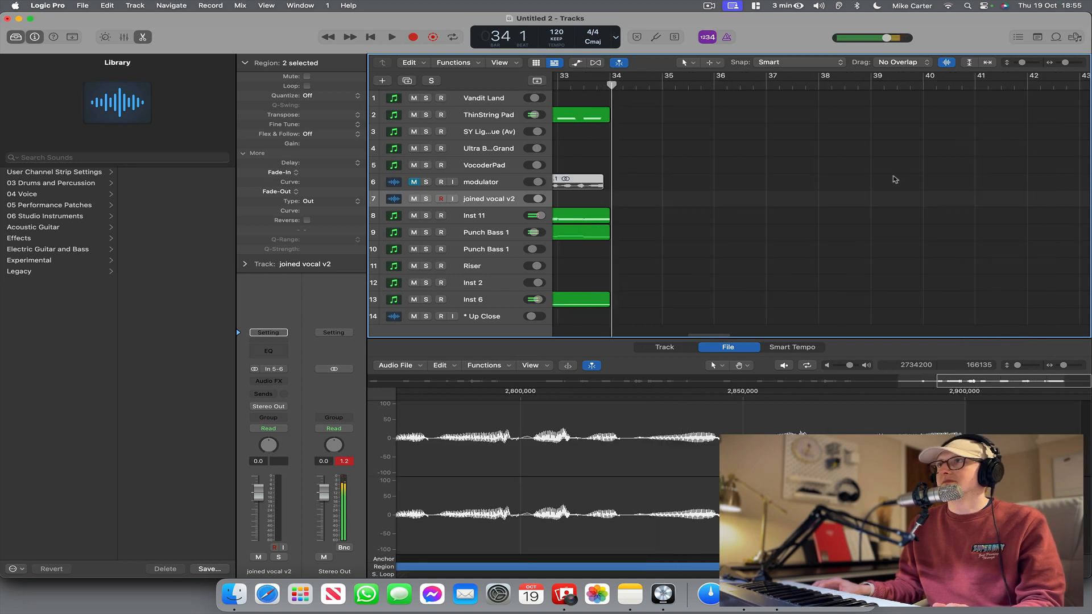
{"action": "key", "text": "space"}
Open the ThinString Pad region at bar 26 on the Inst 11 track in the Piano Roll and play it from there.
{"action": "scroll", "coordinate": [887, 167], "scroll_direction": "left", "scroll_amount": 5}
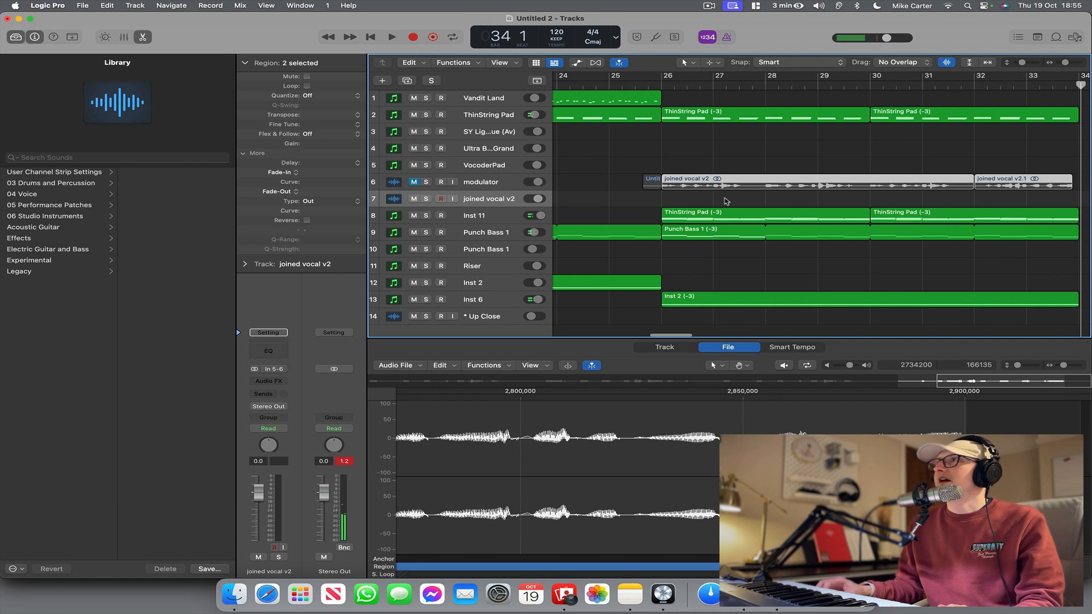
{"action": "left_click", "coordinate": [752, 222]}
{"action": "left_click", "coordinate": [750, 222]}
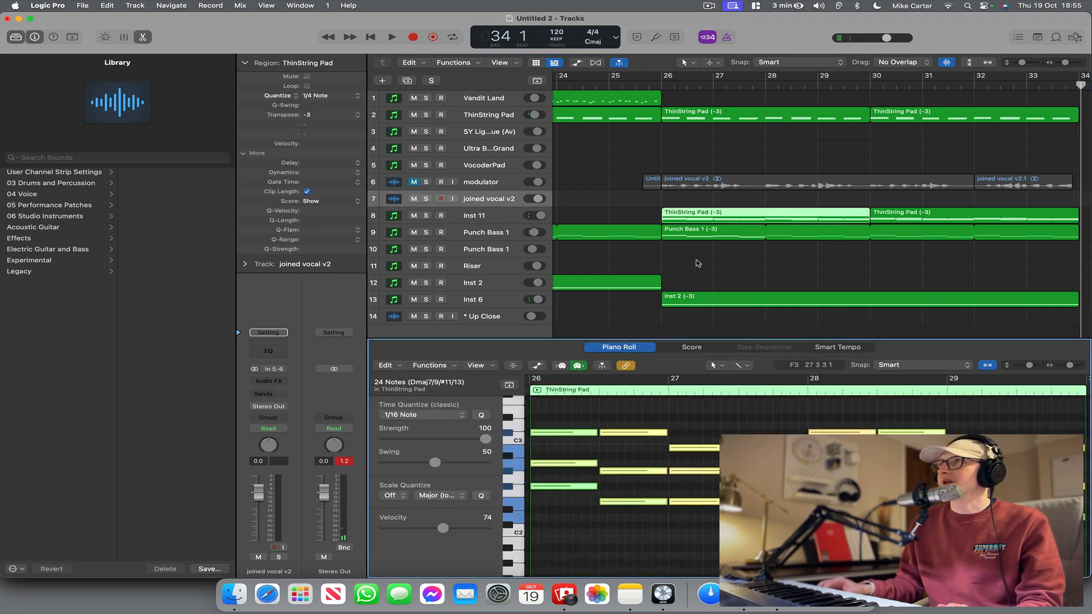
{"action": "left_click", "coordinate": [650, 85]}
{"action": "key", "text": "space"}
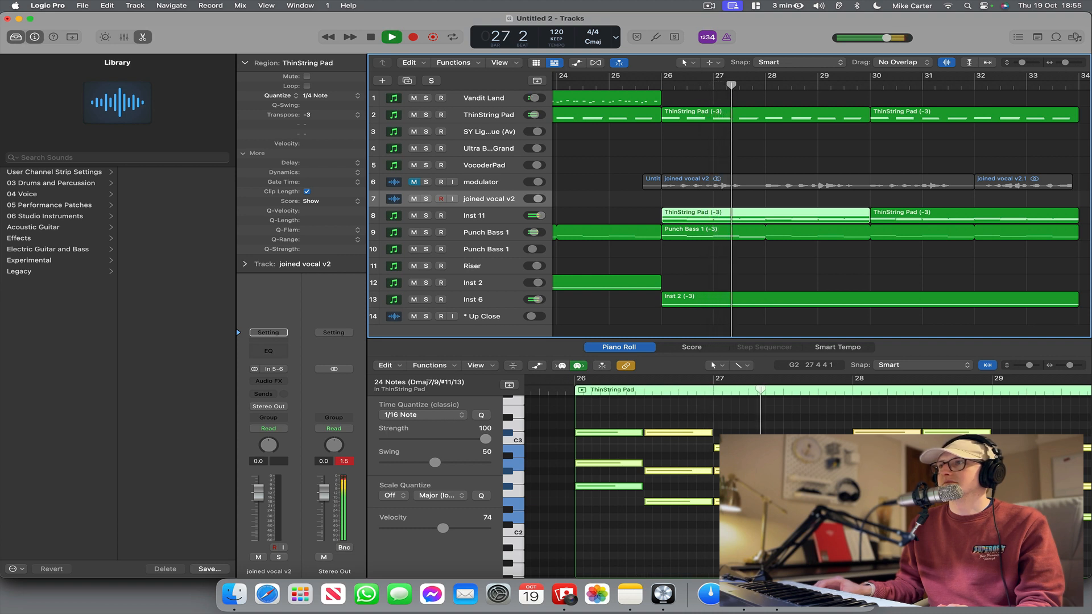
Raise the upper note on beat 3 of bar 28 in the Inst 11 pad to F3 and play it back.
{"action": "left_click", "coordinate": [846, 478]}
{"action": "key", "text": "space"}
{"action": "left_click_drag", "start_coordinate": [811, 433], "coordinate": [788, 406]}
{"action": "key", "text": "space"}
{"action": "key", "text": "space"}
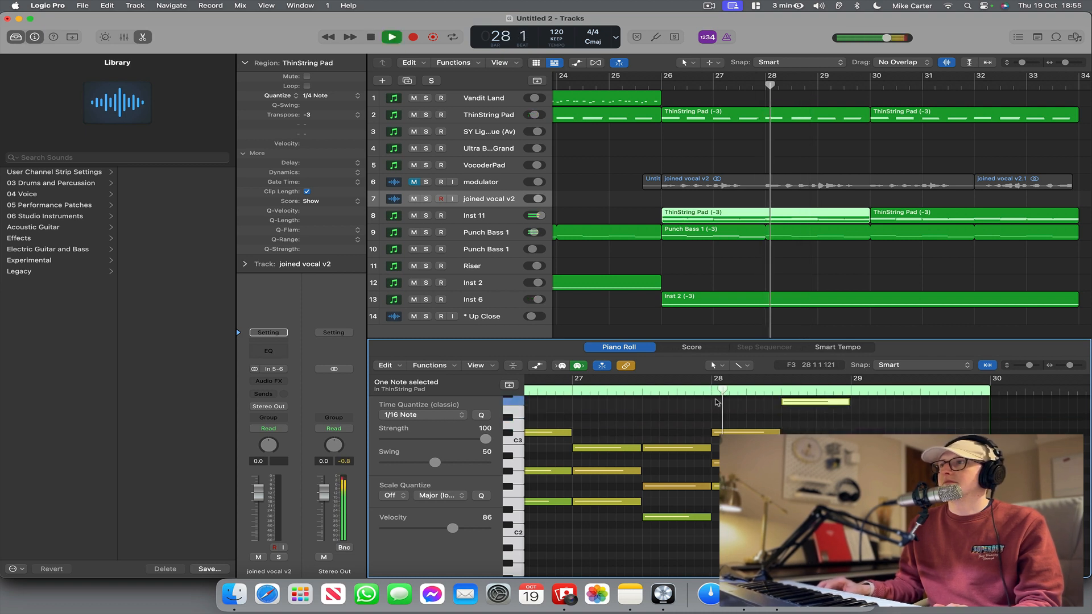
Move the upper note on beat 3 of bar 28 to E3 and play the passage from bar 28.
{"action": "key", "text": "space"}
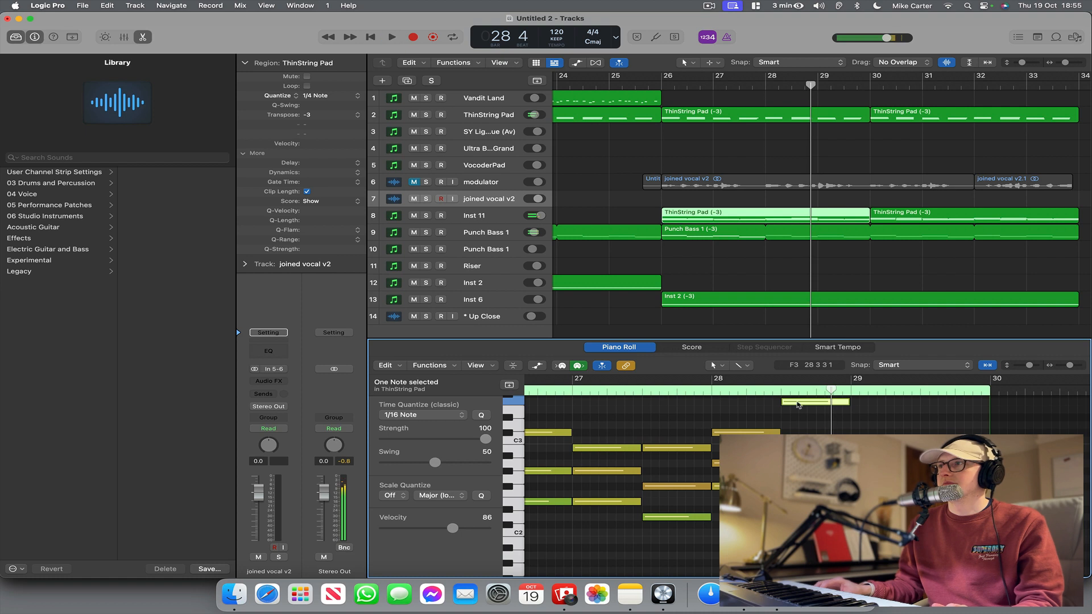
{"action": "left_click_drag", "start_coordinate": [792, 403], "coordinate": [792, 411]}
{"action": "key", "text": "space"}
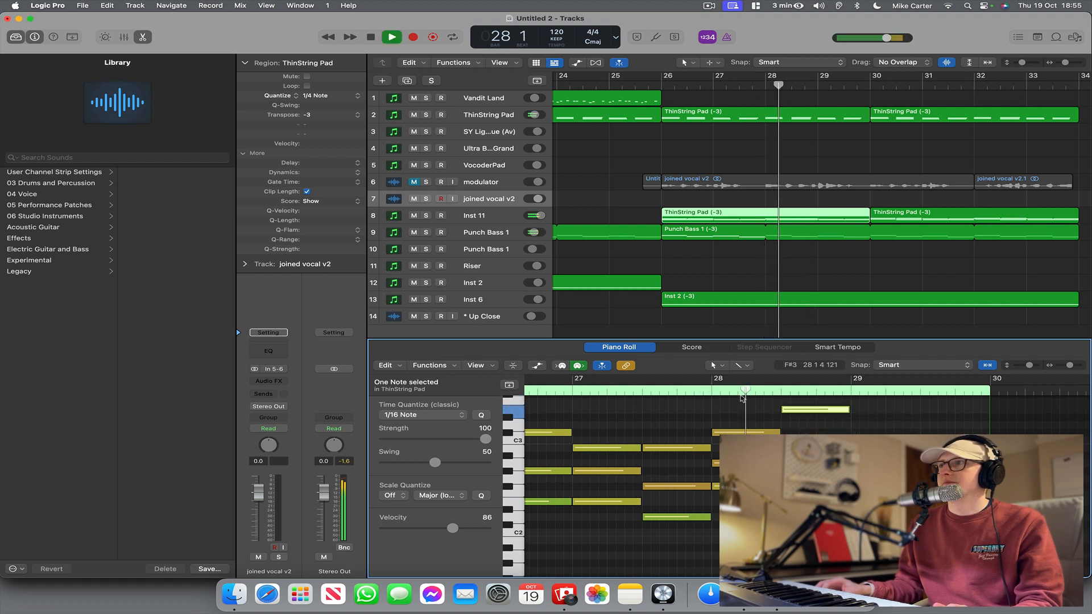
Set the upper notes of bar 29 to D3 and C#3, shorten the D3 note and play the passage back.
{"action": "key", "text": "space"}
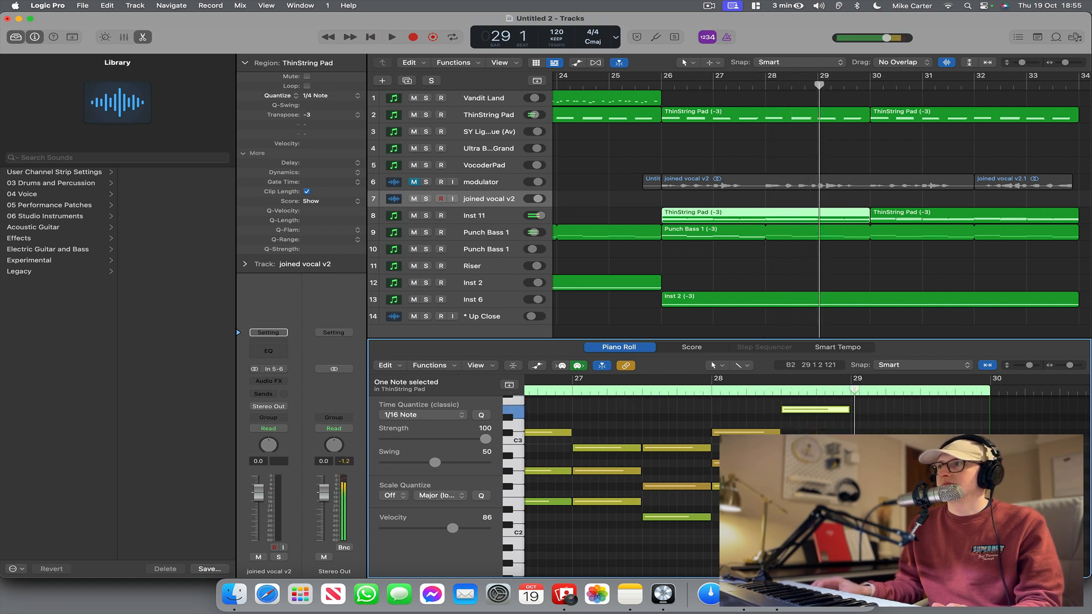
{"action": "left_click", "coordinate": [867, 425], "text": "super"}
{"action": "key", "text": "space"}
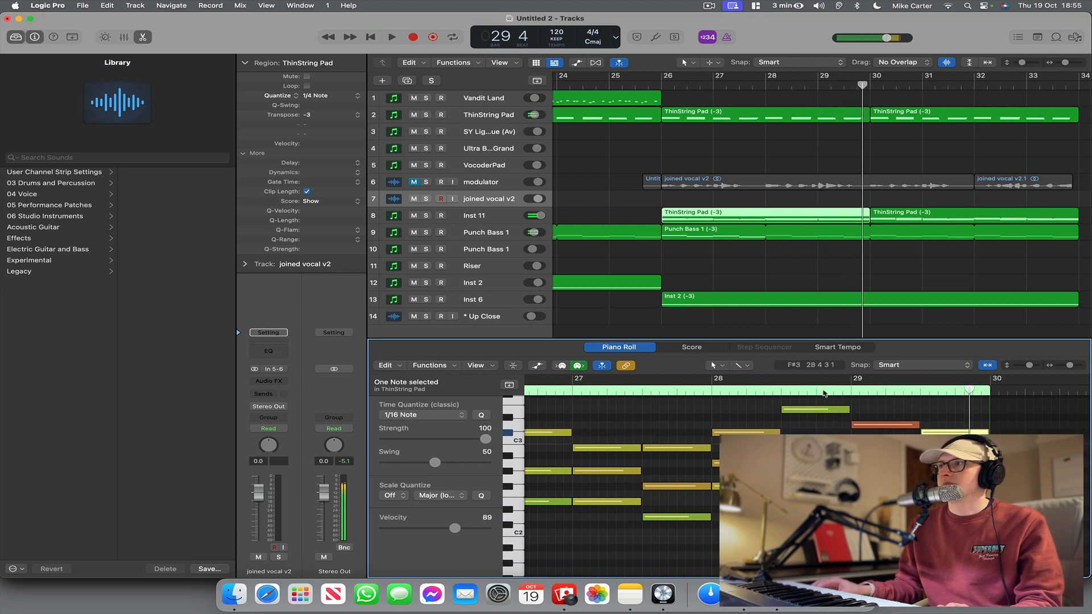
{"action": "left_click", "coordinate": [824, 393]}
{"action": "key", "text": "space"}
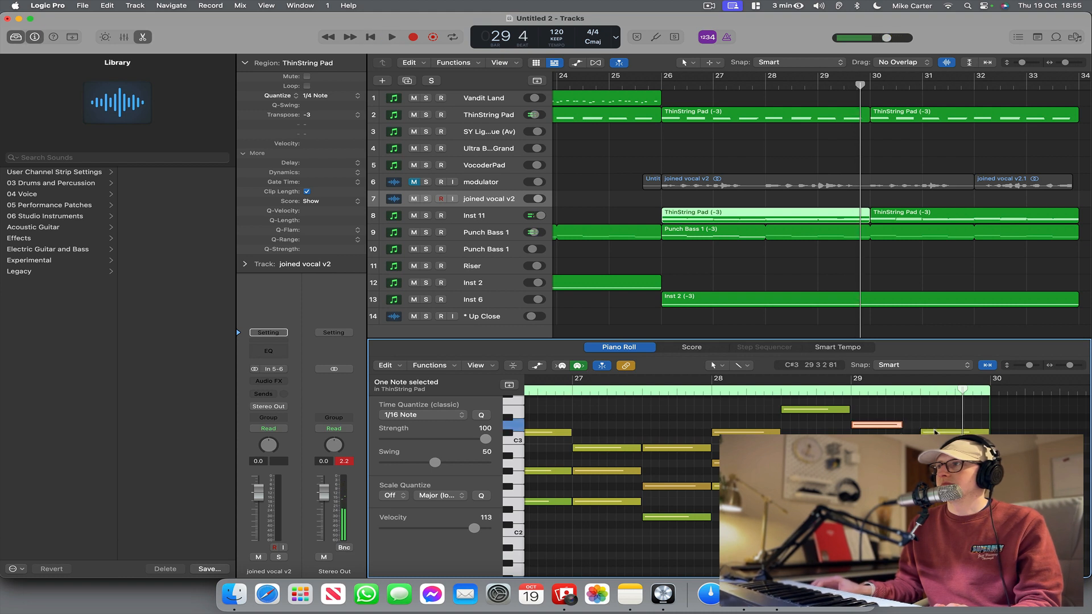
Extend the start of the Inst 11 pad's last upper note in bar 29 earlier and play the section from just before bar 26.
{"action": "left_click_drag", "start_coordinate": [935, 432], "coordinate": [919, 432]}
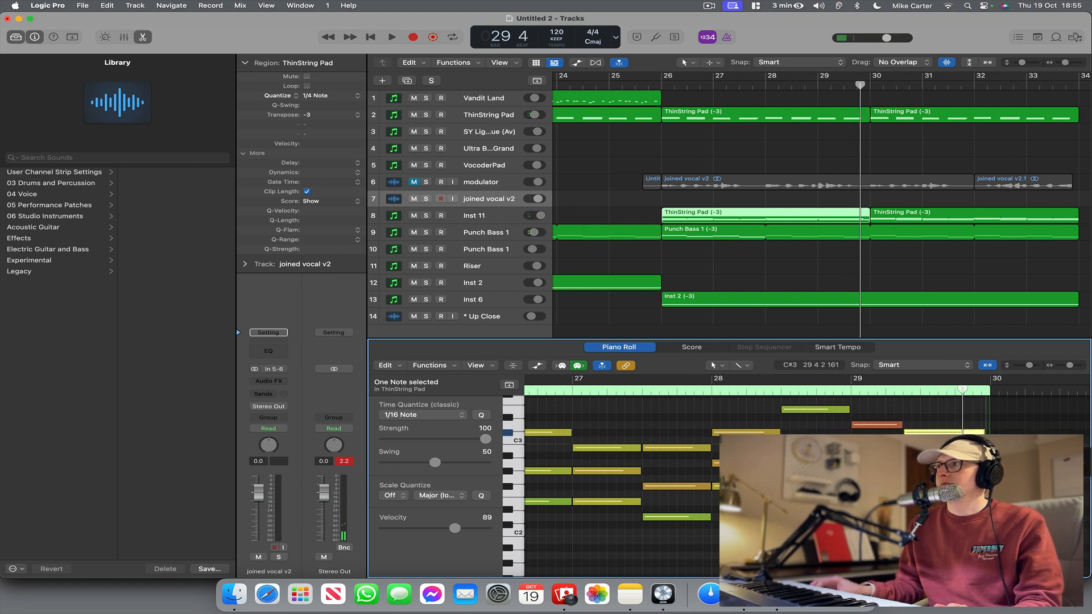
{"action": "left_click", "coordinate": [646, 87]}
{"action": "key", "text": "space"}
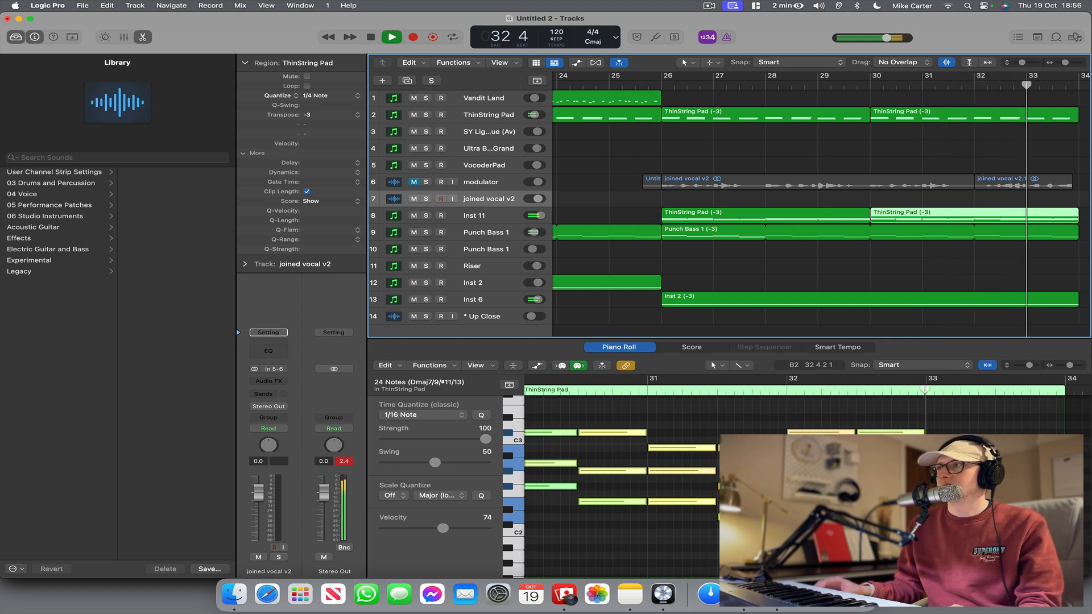
{"action": "scroll", "coordinate": [797, 210], "scroll_direction": "left", "scroll_amount": 6}
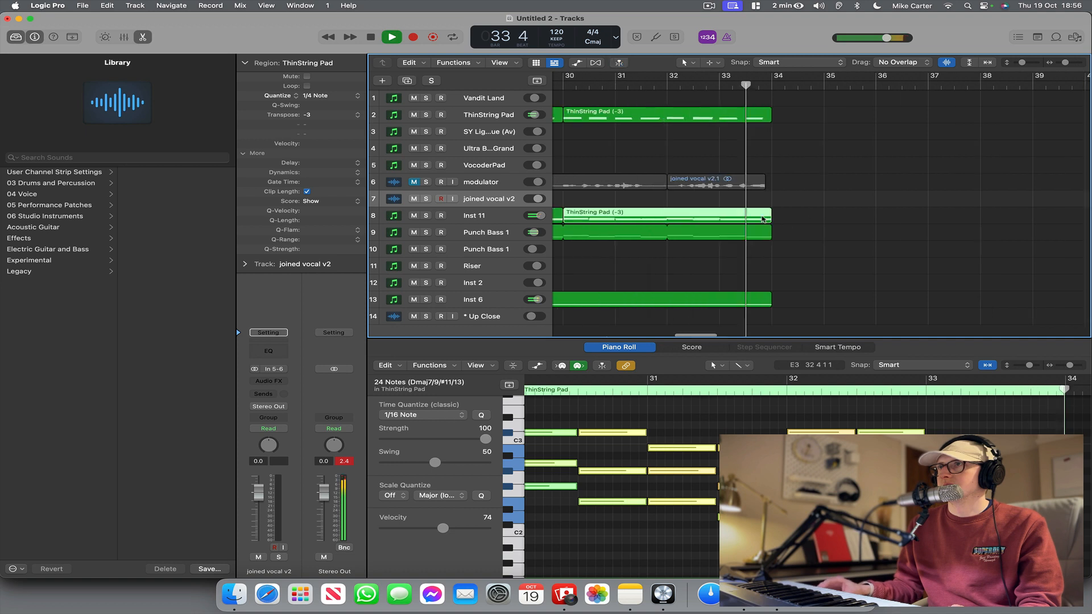
{"action": "key", "text": "space"}
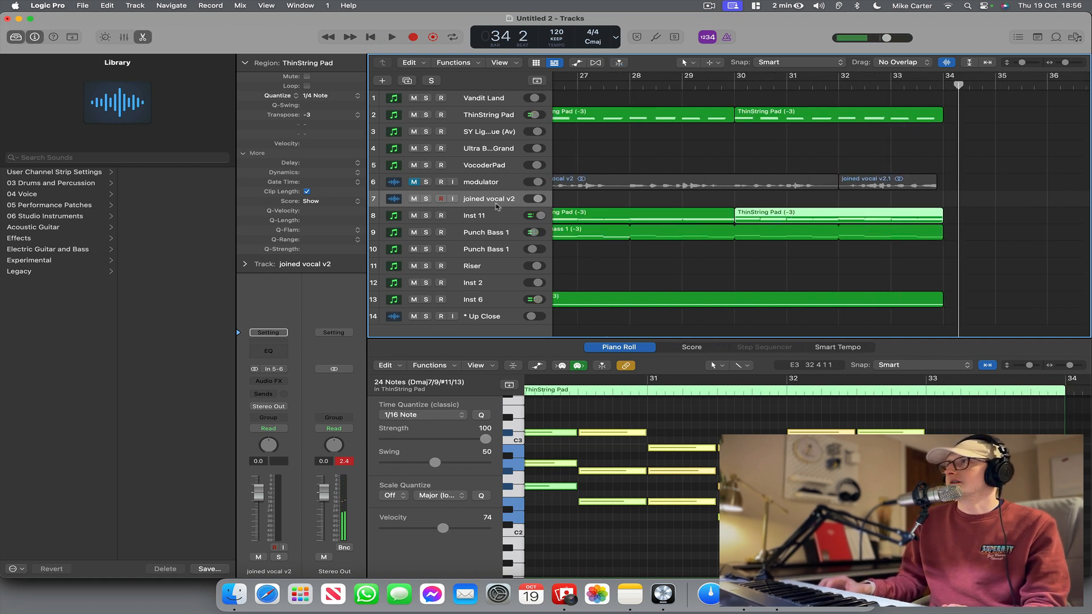
Create a track with the same setup as Ultra Bright Grand, load the Electric Mint Melody patch and audition it in Kontakt.
{"action": "left_click", "coordinate": [483, 216]}
{"action": "scroll", "coordinate": [1016, 78], "scroll_direction": "left", "scroll_amount": 8}
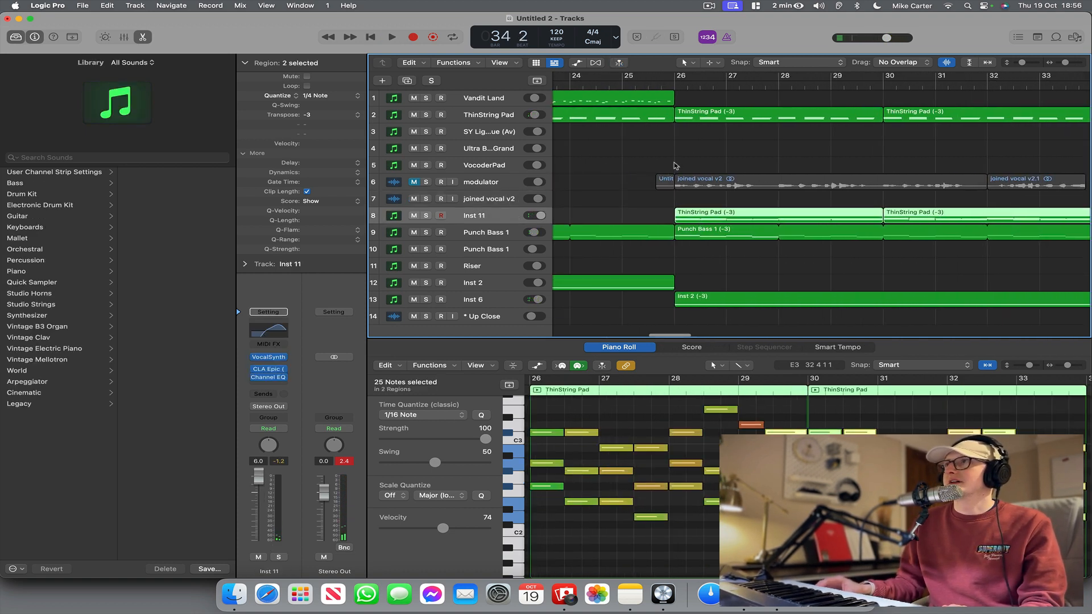
{"action": "left_click_drag", "start_coordinate": [1023, 62], "coordinate": [1053, 66]}
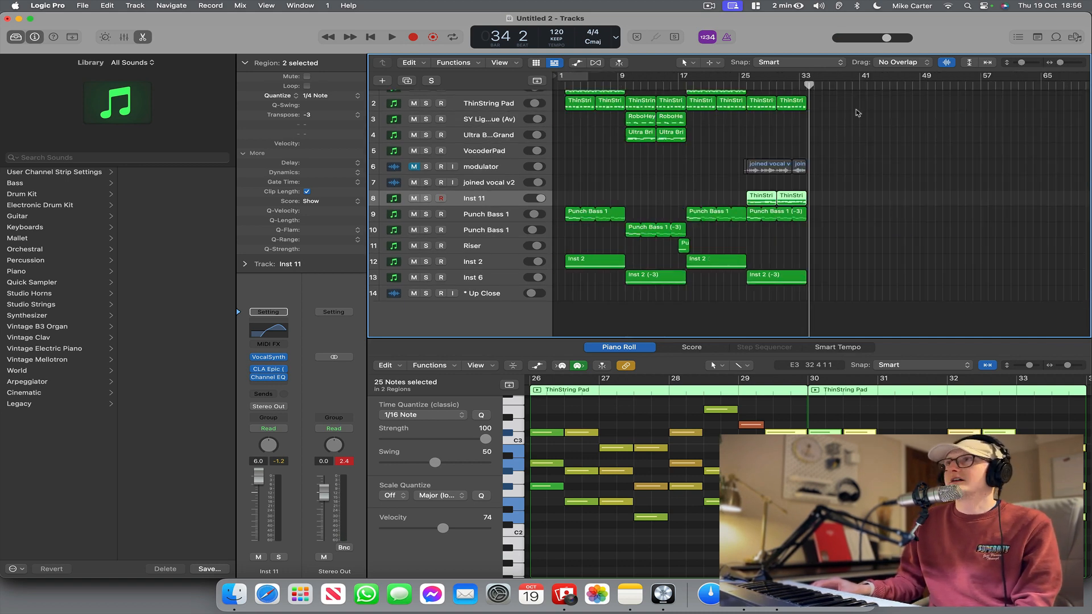
{"action": "left_click", "coordinate": [489, 140]}
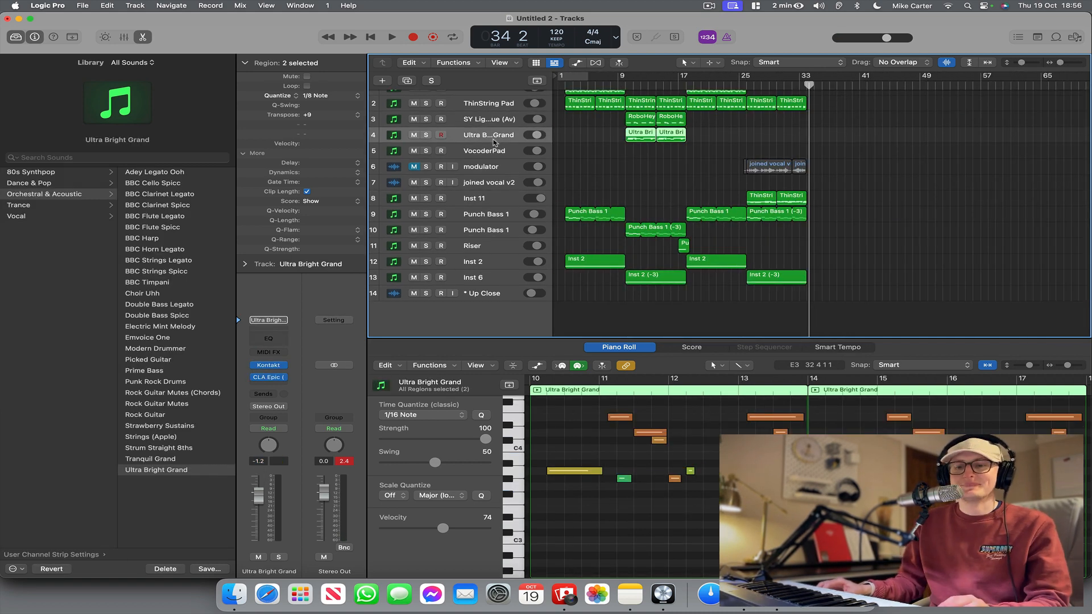
{"action": "key", "text": "super+d"}
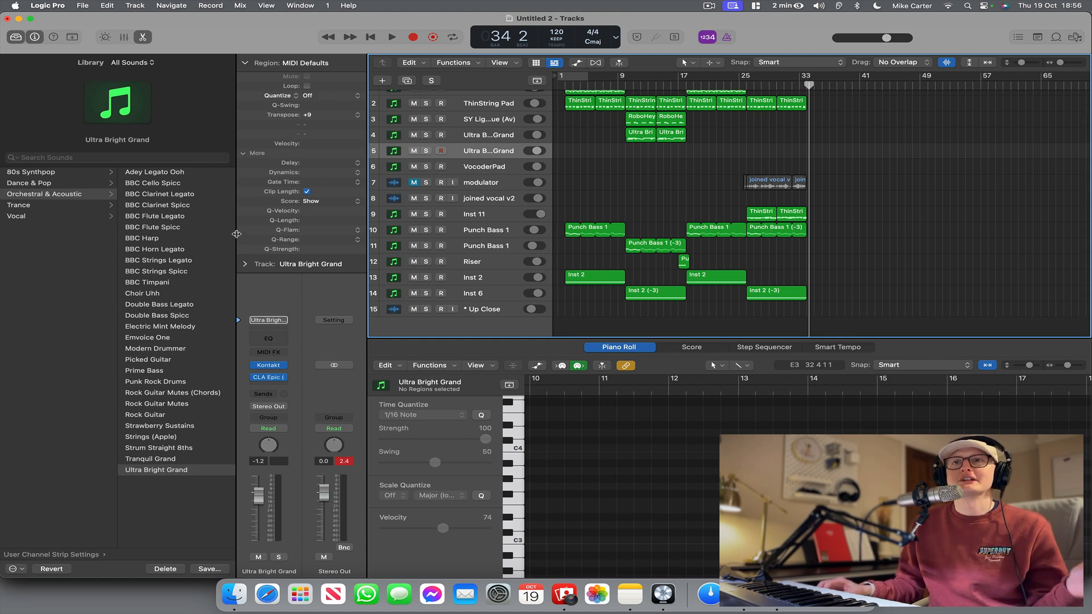
{"action": "left_click", "coordinate": [165, 326]}
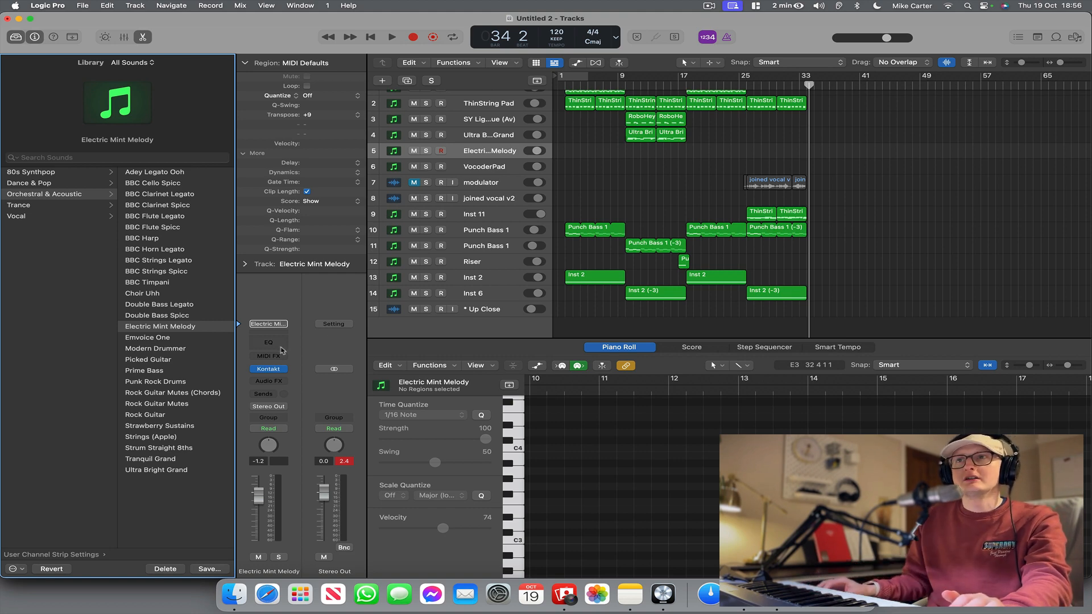
{"action": "left_click", "coordinate": [275, 373]}
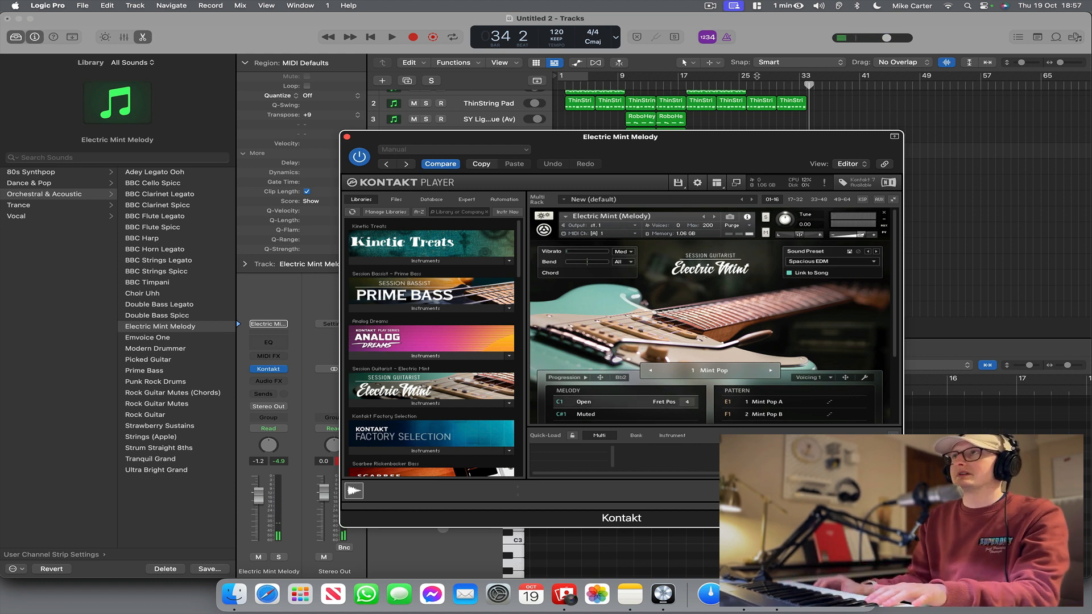
{"action": "left_click", "coordinate": [347, 137]}
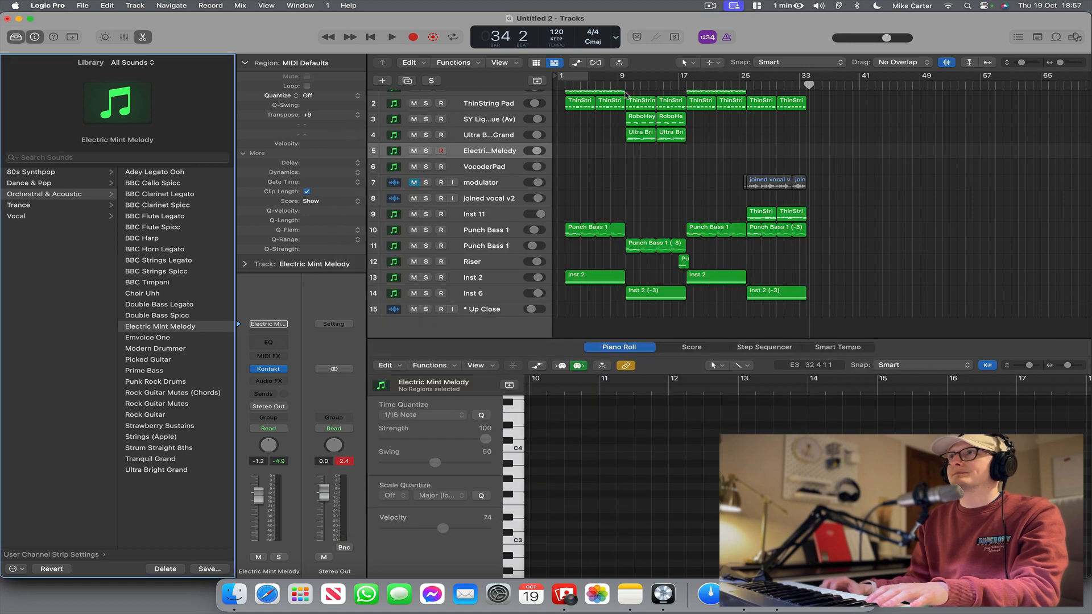
Play the arrangement from bar 17 and raise the Electric Mint Melody track's volume to 6.0 dB.
{"action": "left_click", "coordinate": [678, 81]}
{"action": "key", "text": "space"}
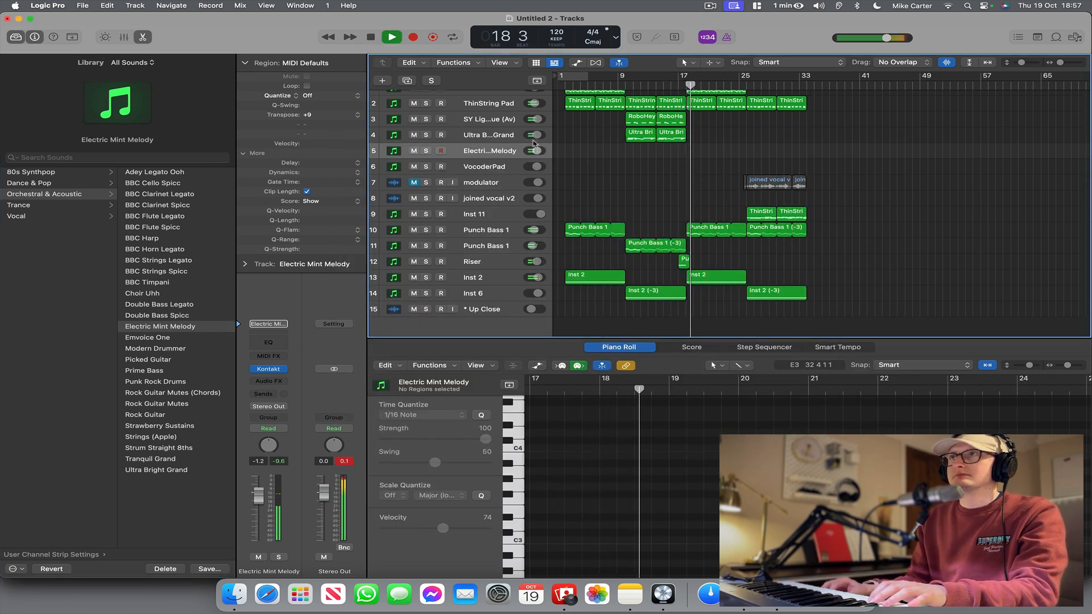
{"action": "left_click_drag", "start_coordinate": [537, 151], "coordinate": [581, 153]}
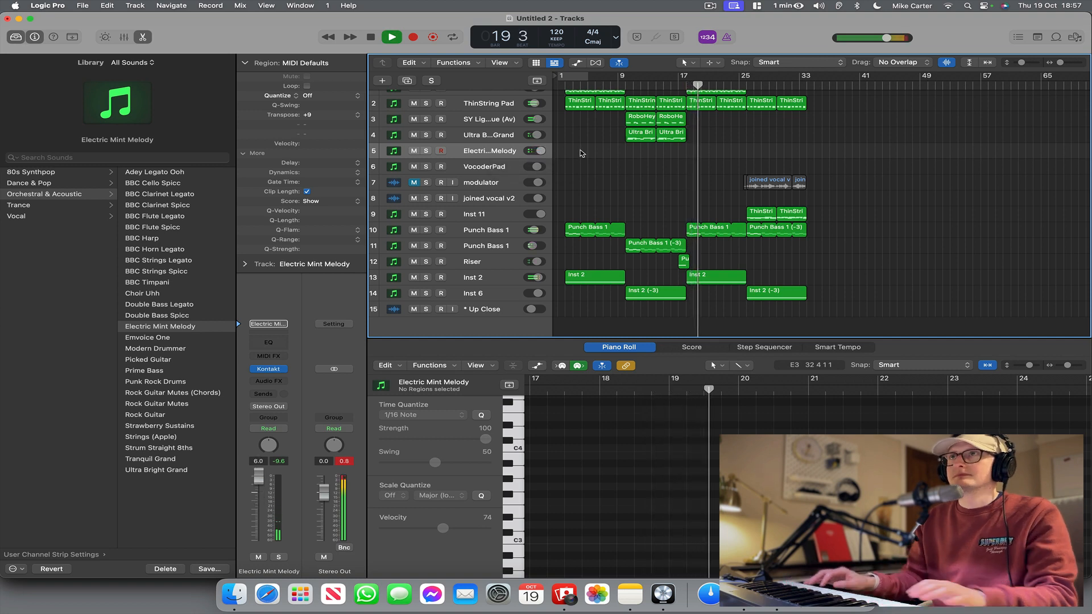
{"action": "left_click", "coordinate": [739, 84]}
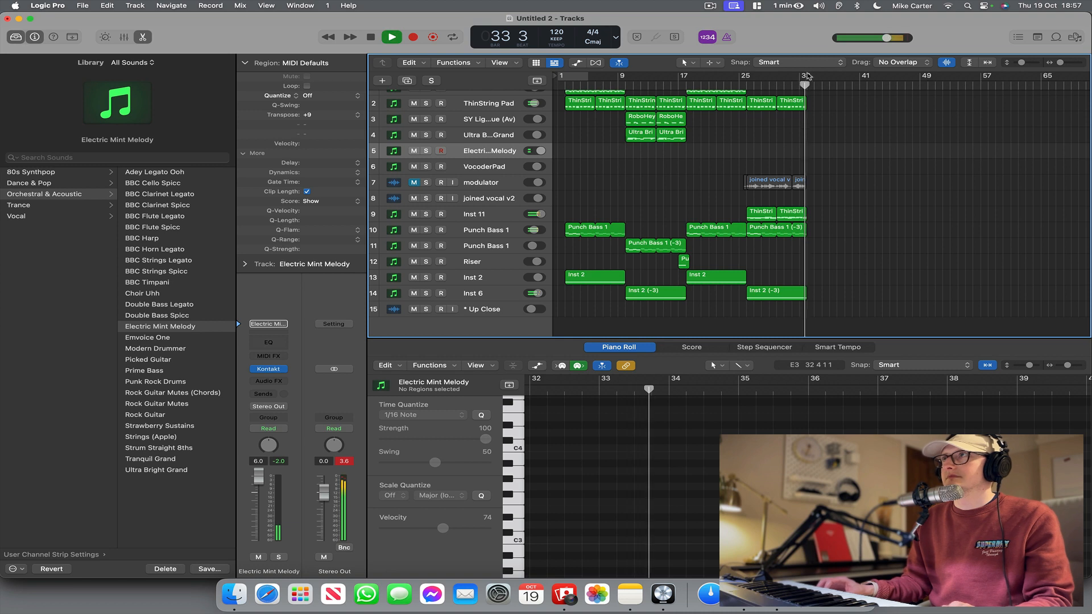
Record a guitar melody on the Electric Mint Melody track from bar 24 to bar 33 and skip the break reminder.
{"action": "key", "text": "space"}
{"action": "left_click_drag", "start_coordinate": [739, 83], "coordinate": [736, 83]}
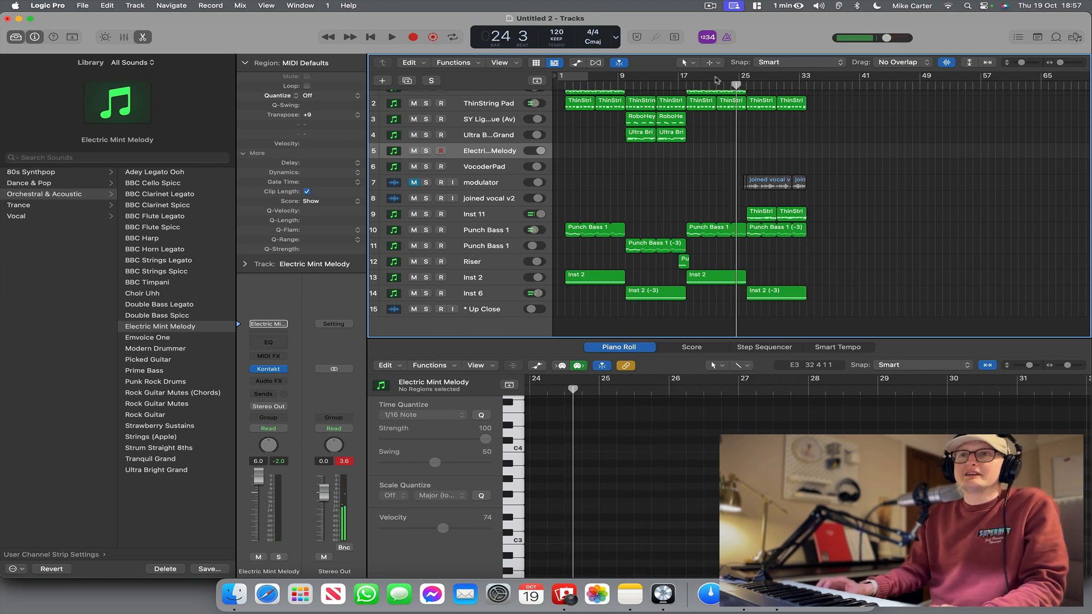
{"action": "left_click", "coordinate": [419, 38]}
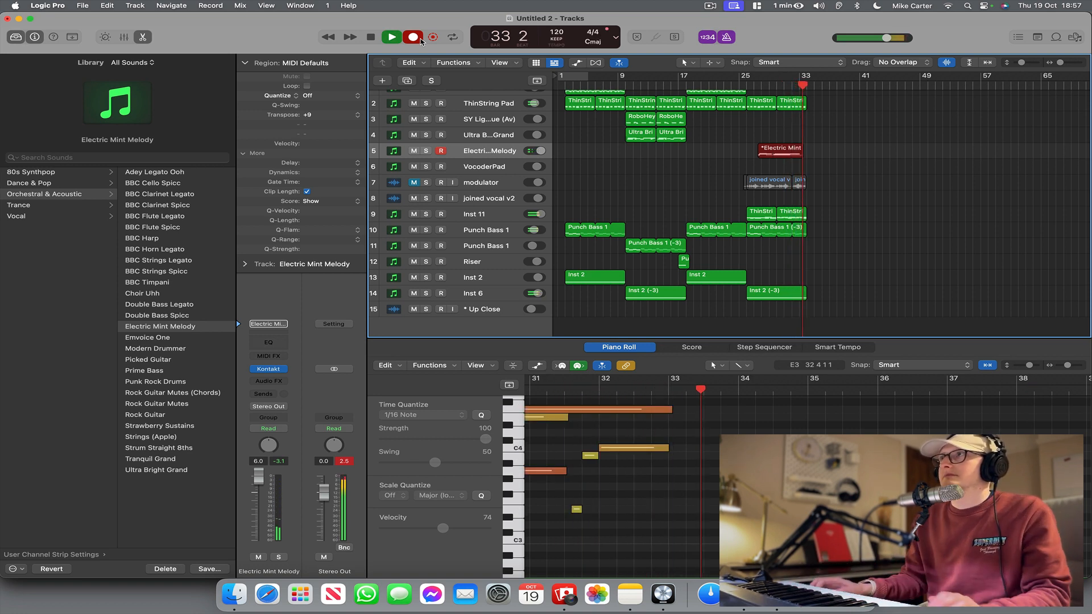
{"action": "key", "text": "space"}
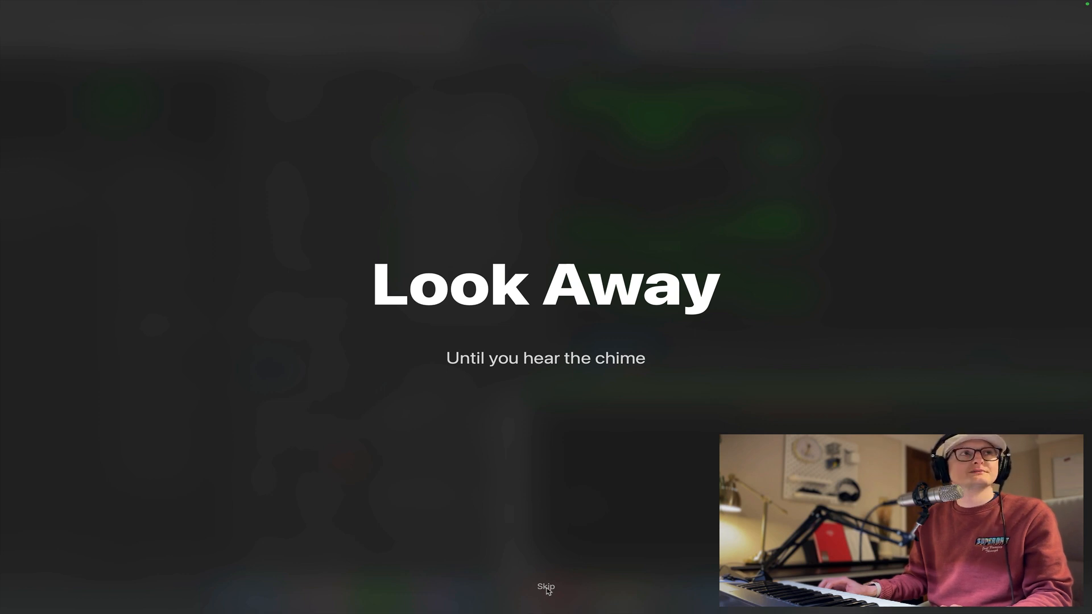
{"action": "left_click", "coordinate": [546, 588]}
Insert CLA Epic (s) on the Electric Mint Melody track and open its window while playing the recorded melody.
{"action": "left_click", "coordinate": [272, 382]}
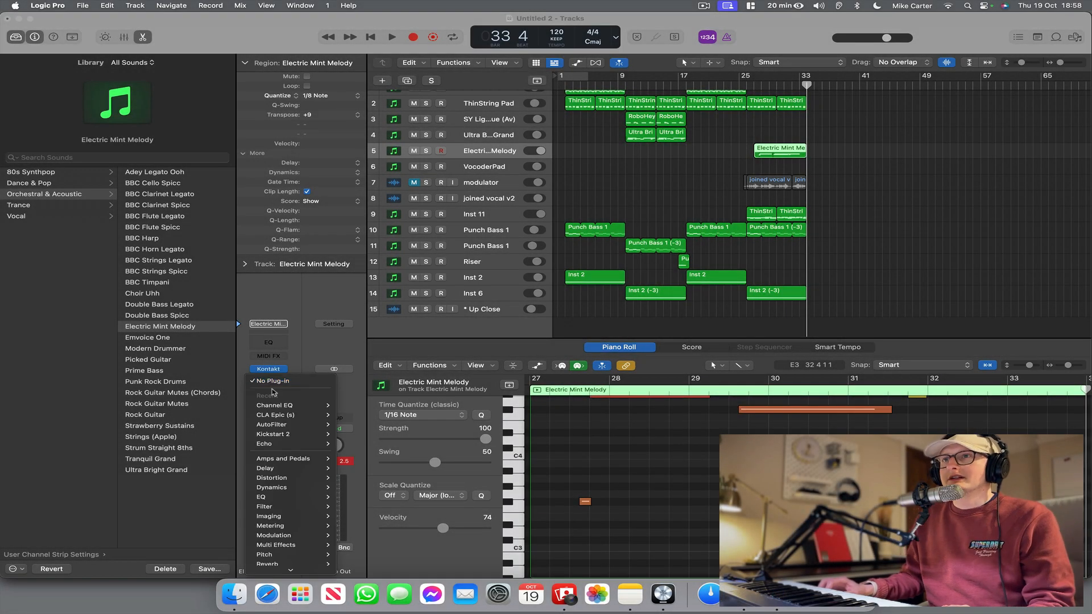
{"action": "left_click", "coordinate": [350, 414]}
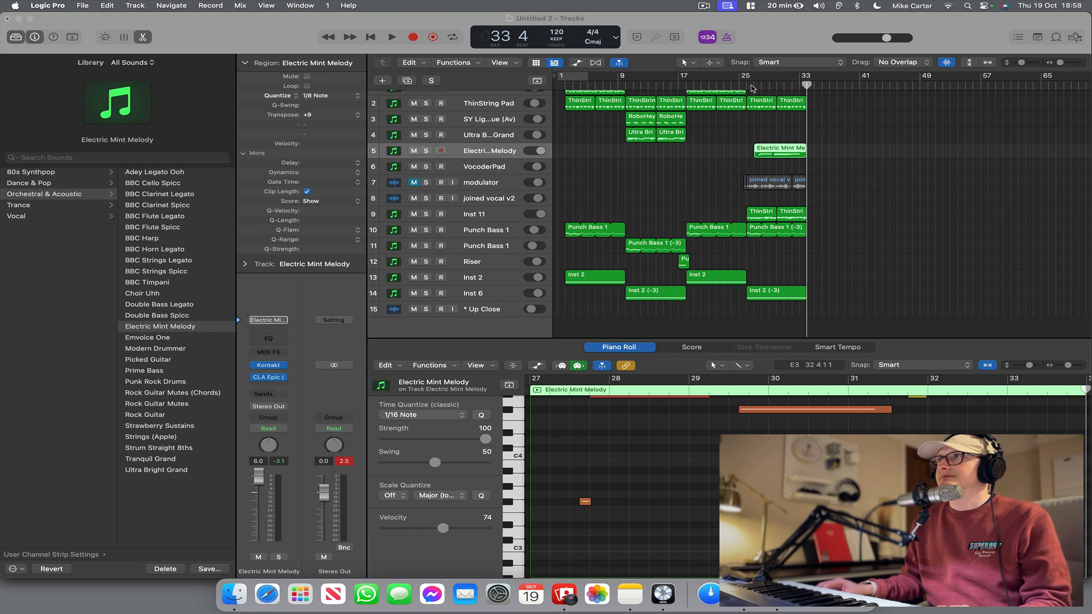
{"action": "left_click", "coordinate": [752, 88]}
{"action": "key", "text": "space"}
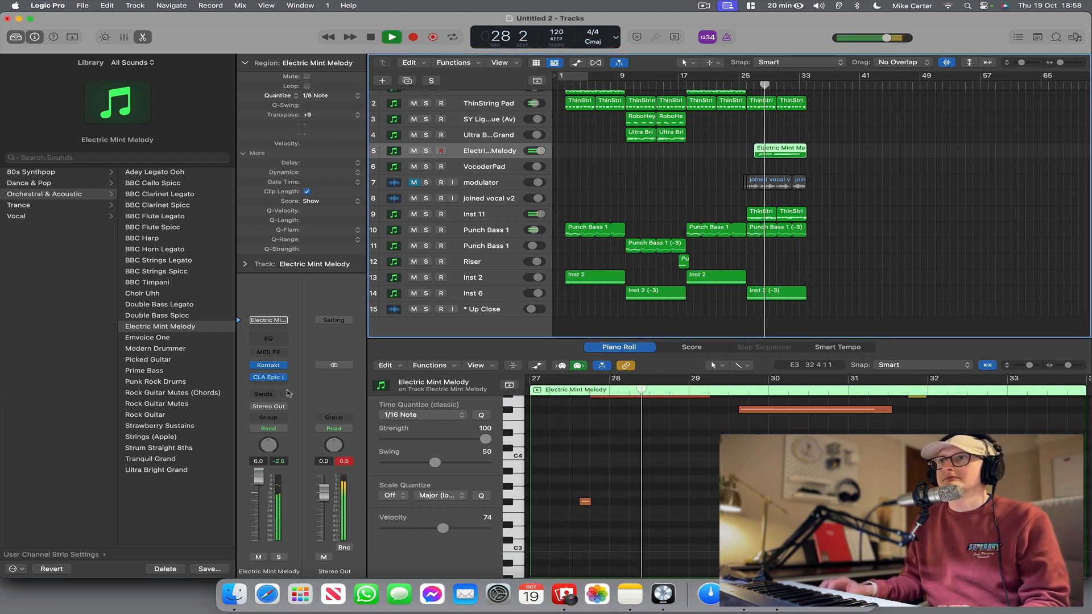
{"action": "left_click", "coordinate": [267, 378]}
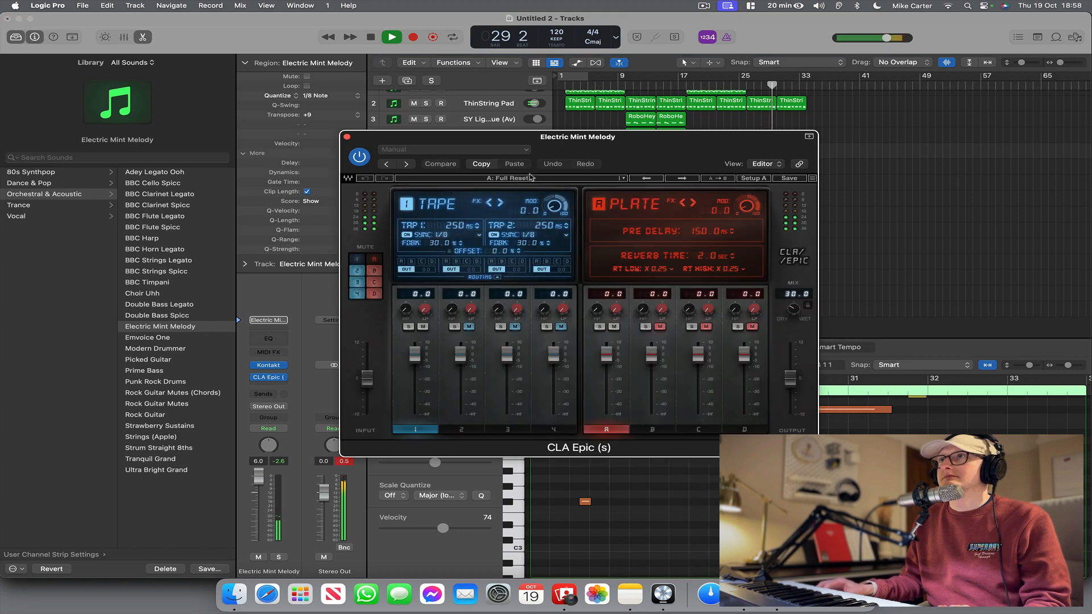
Try the CLA guitar presets Solo #1 and Solo #2 in CLA Epic and replay the melody from bar 26.
{"action": "left_click", "coordinate": [548, 179]}
{"action": "mouse_move", "coordinate": [615, 308]}
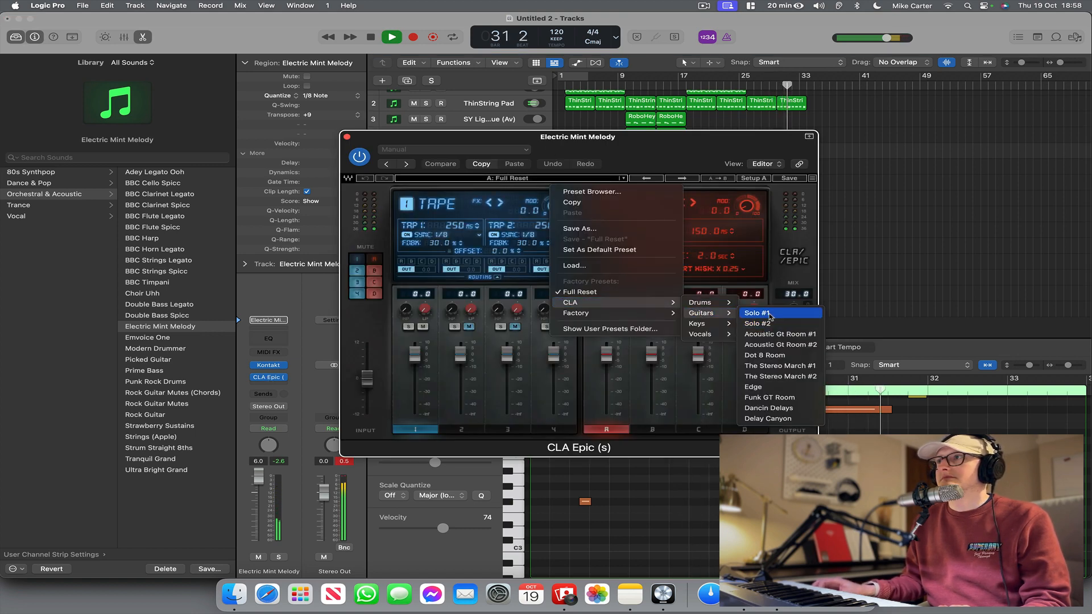
{"action": "left_click", "coordinate": [775, 316]}
{"action": "left_click", "coordinate": [674, 179]}
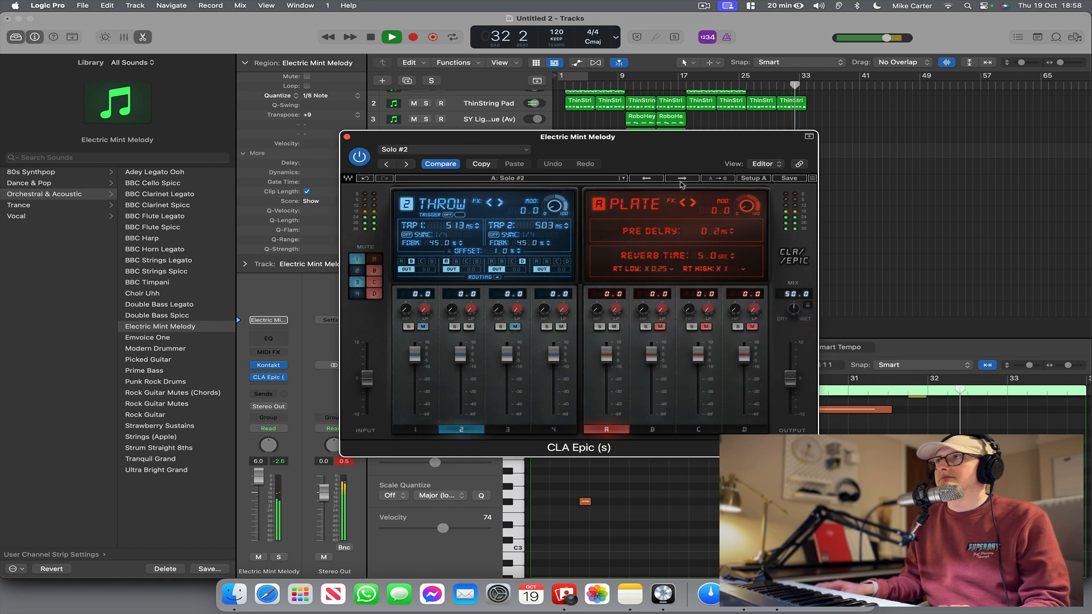
{"action": "left_click_drag", "start_coordinate": [740, 137], "coordinate": [767, 255]}
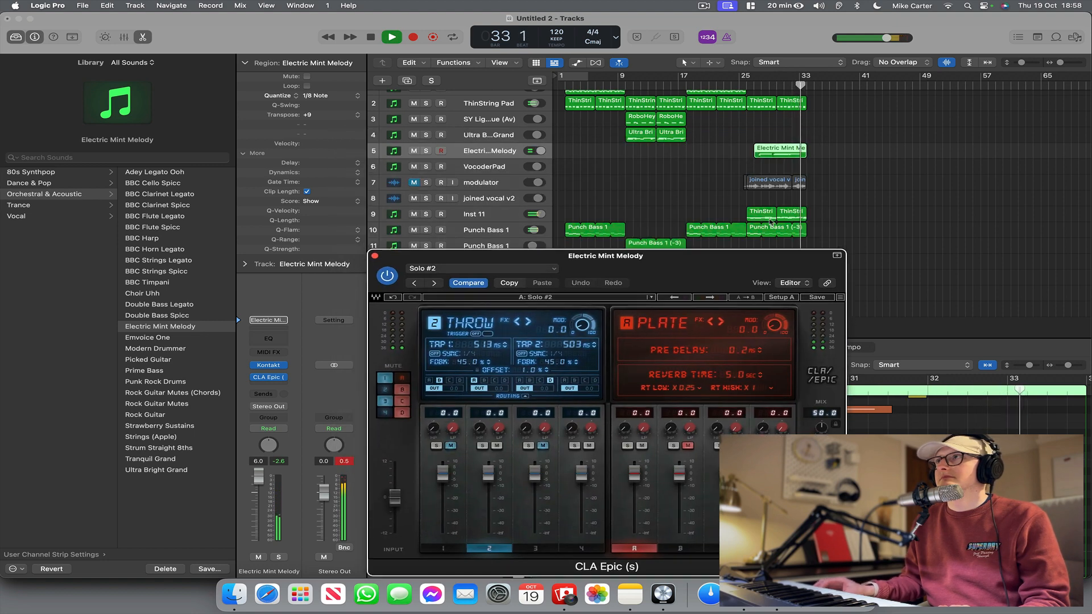
{"action": "left_click", "coordinate": [748, 86]}
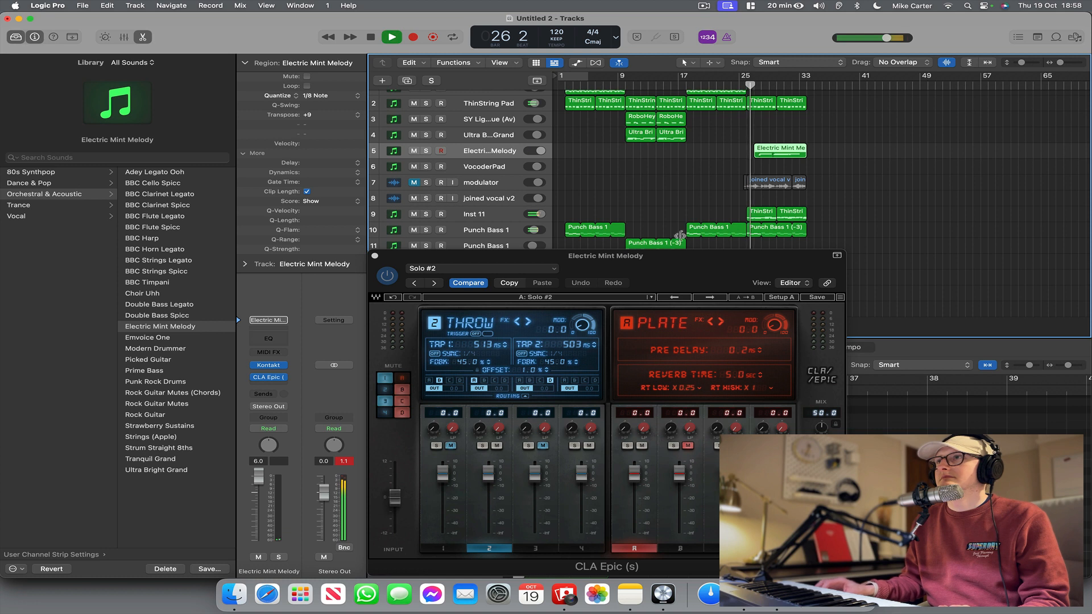
Try the Acoustic Gt Room #1 and Acoustic Gt Room #2 presets in CLA Epic during playback.
{"action": "left_click", "coordinate": [708, 298]}
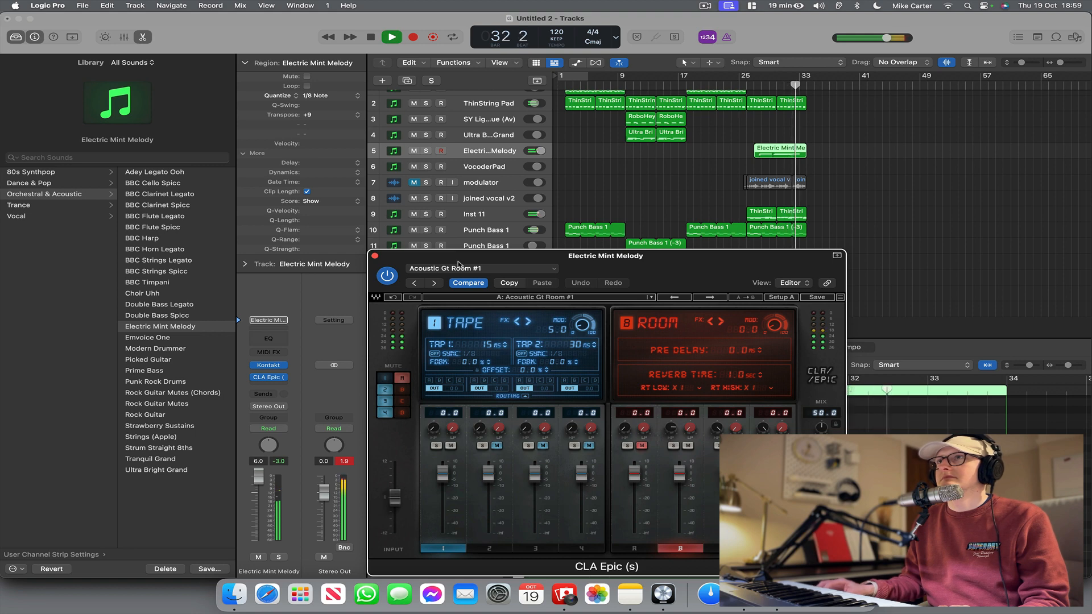
{"action": "left_click", "coordinate": [709, 297]}
{"action": "scroll", "coordinate": [747, 86], "scroll_direction": "up", "scroll_amount": 1}
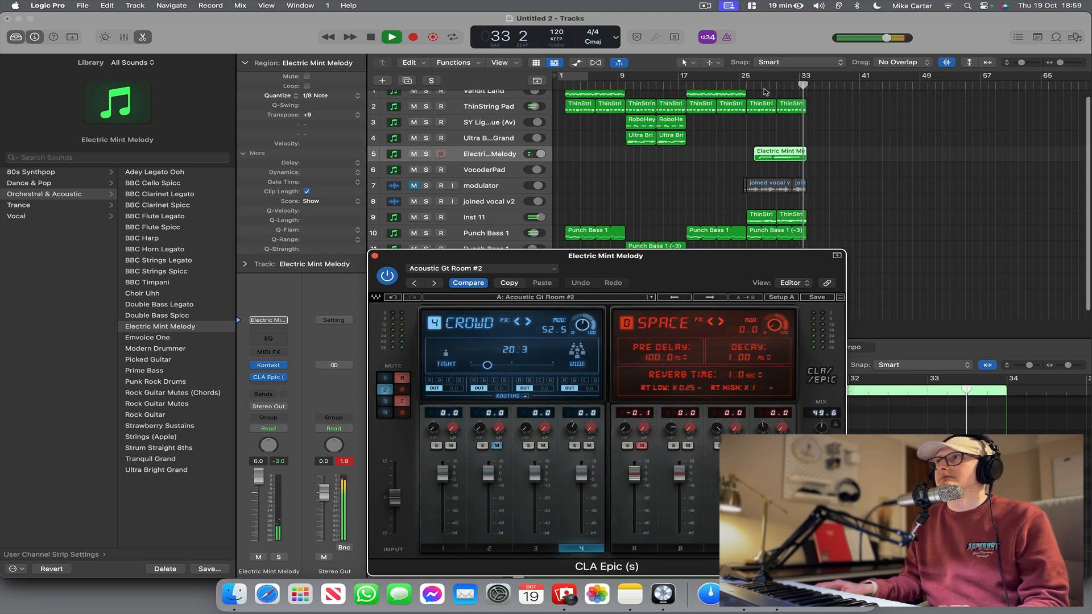
Replay from bar 26 and try the Dot 8 Room, The Stereo March #1 and The Stereo March #2 presets.
{"action": "left_click", "coordinate": [747, 86]}
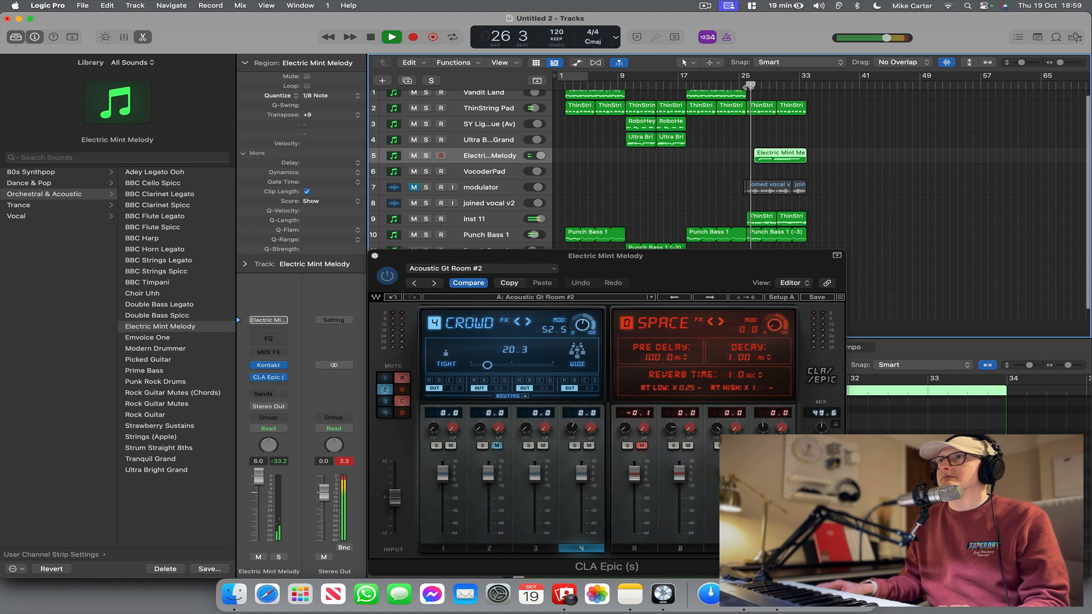
{"action": "scroll", "coordinate": [692, 289], "scroll_direction": "down", "scroll_amount": 1}
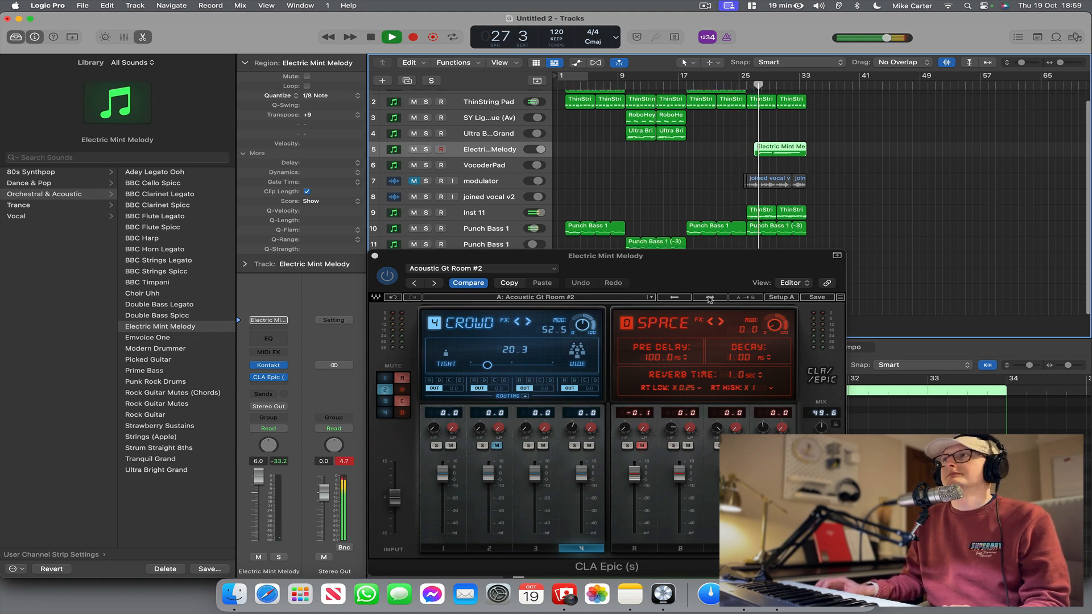
{"action": "left_click", "coordinate": [709, 298]}
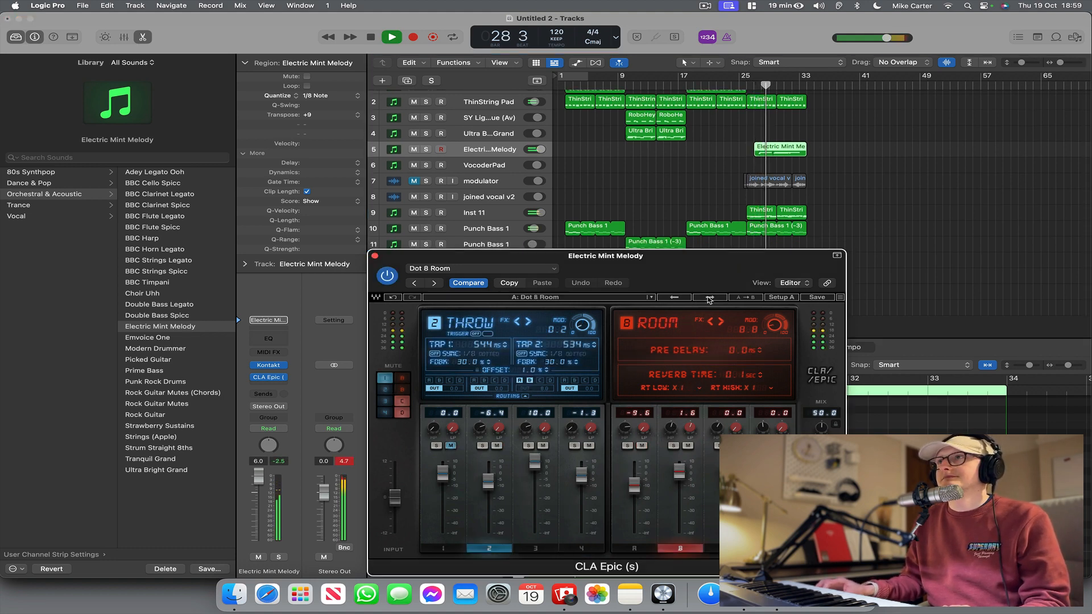
{"action": "left_click", "coordinate": [710, 298]}
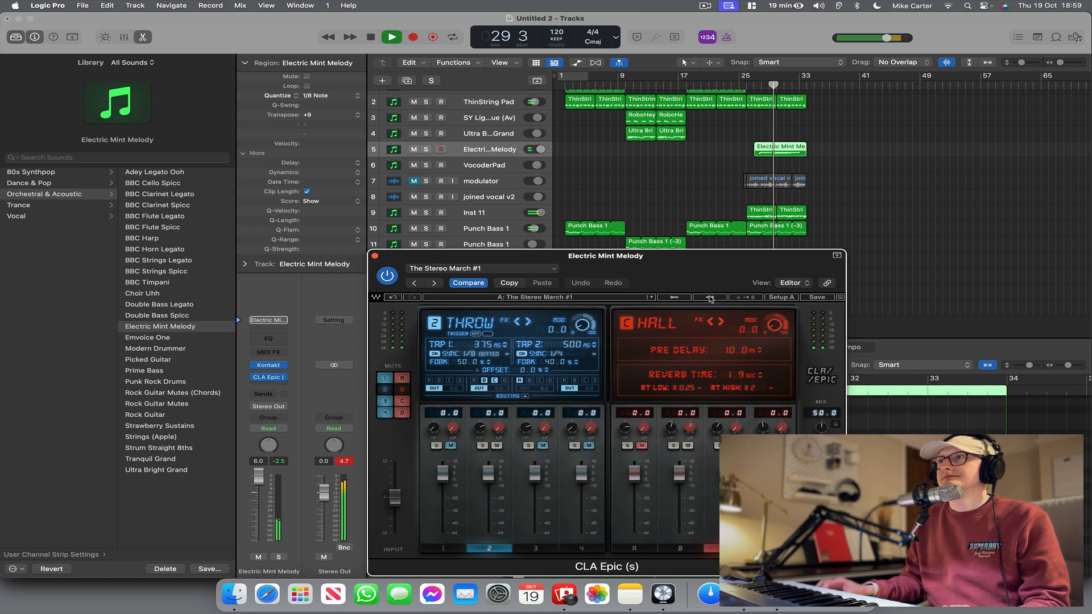
{"action": "left_click", "coordinate": [709, 298]}
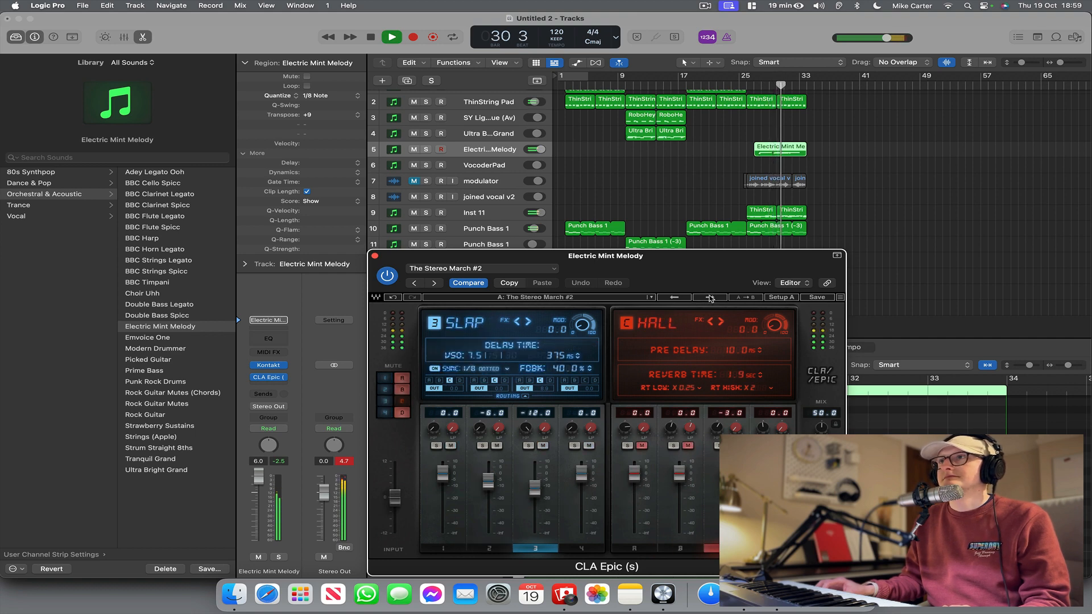
Load the factory preset dEEEp in CLA Epic and play the guitar melody from bar 28.
{"action": "left_click", "coordinate": [598, 298]}
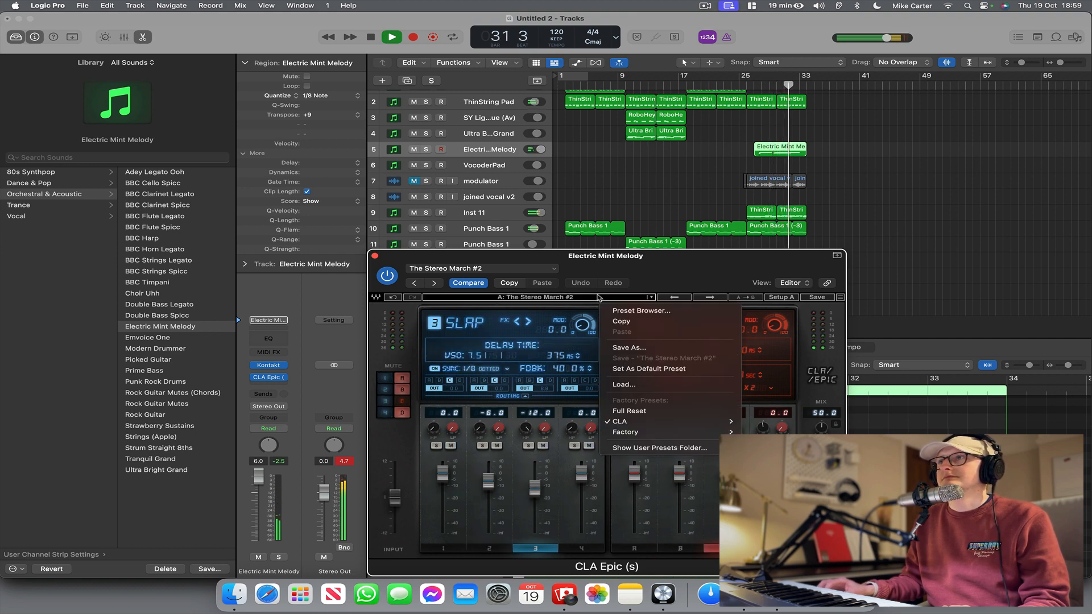
{"action": "mouse_move", "coordinate": [654, 433]}
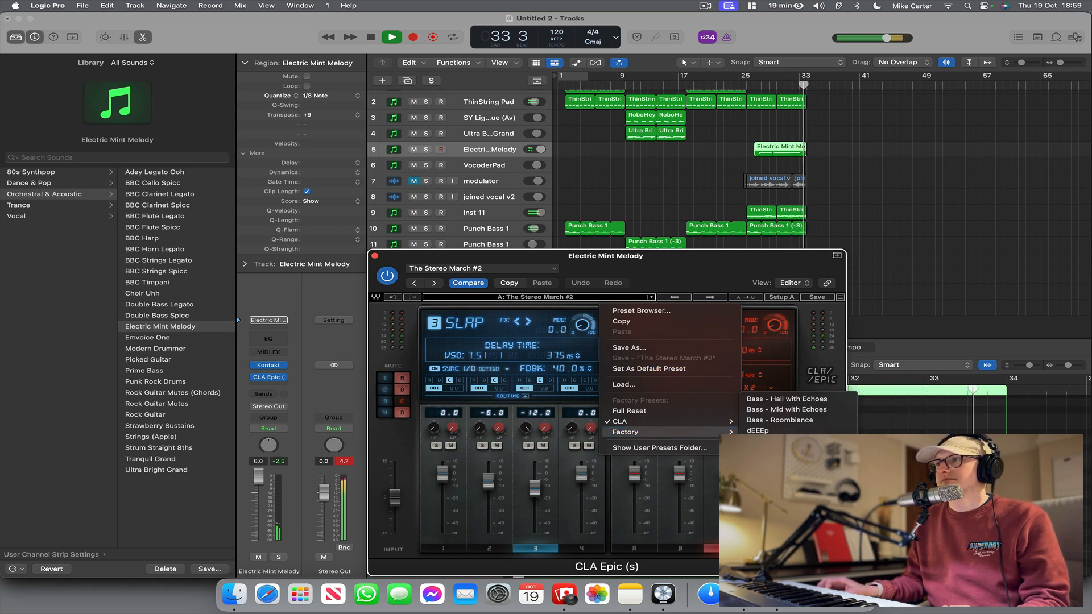
{"action": "left_click", "coordinate": [757, 430]}
{"action": "left_click", "coordinate": [765, 86]}
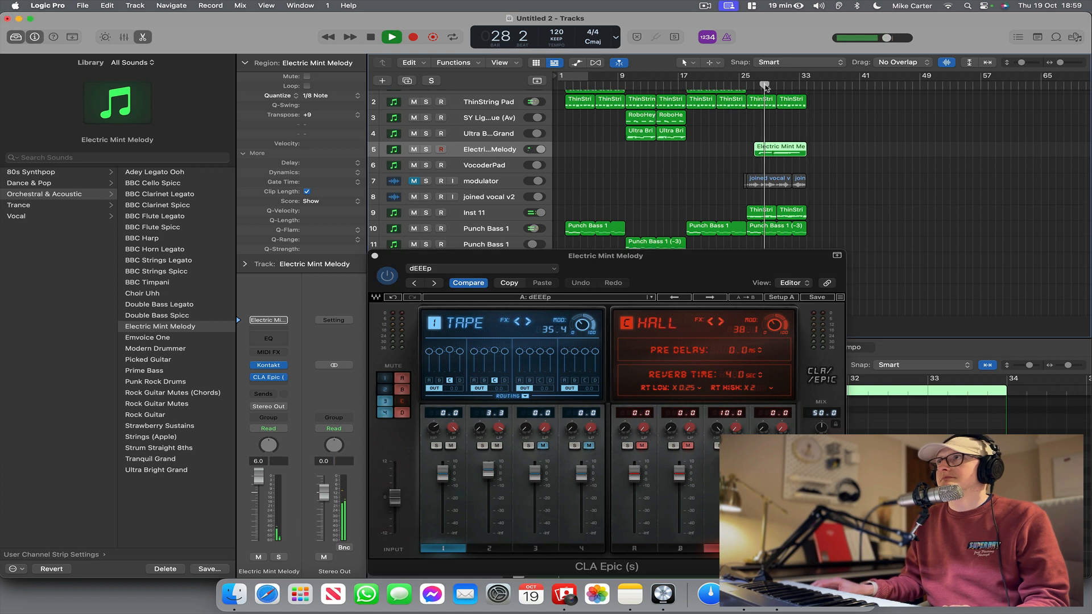
Stop playback, close the CLA Epic plug-in and move the playhead back to bar 26.
{"action": "scroll", "coordinate": [647, 166], "scroll_direction": "right", "scroll_amount": 1}
{"action": "scroll", "coordinate": [646, 165], "scroll_direction": "up", "scroll_amount": 1}
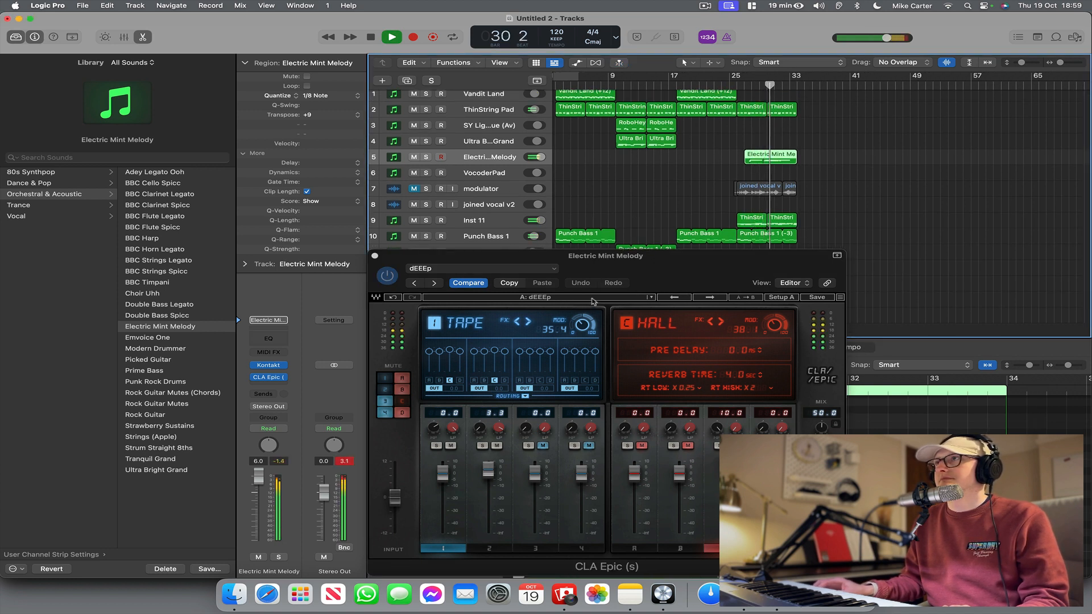
{"action": "key", "text": "space"}
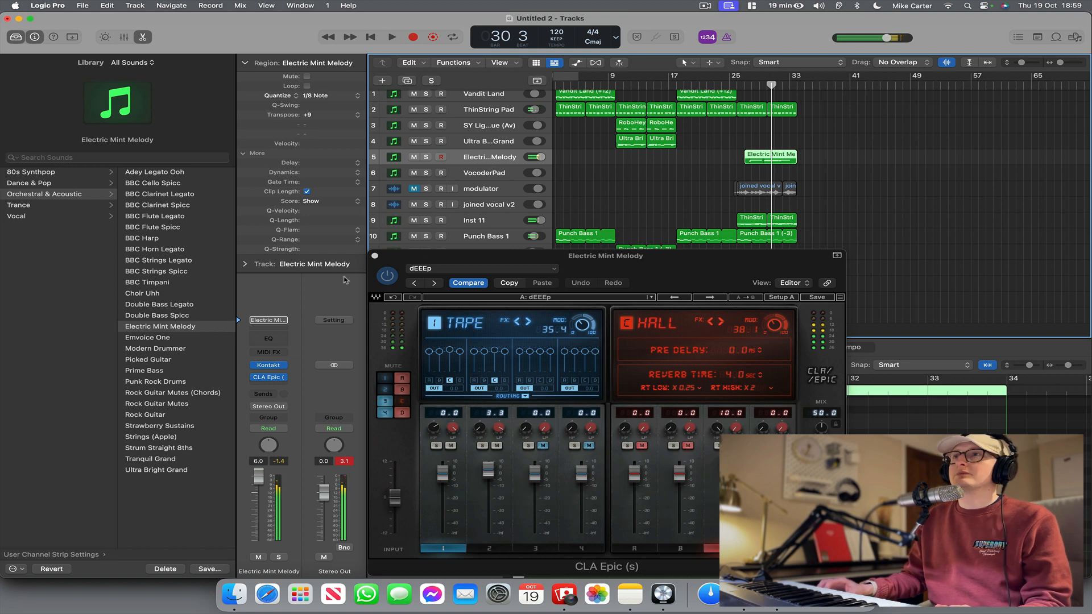
{"action": "left_click", "coordinate": [374, 258]}
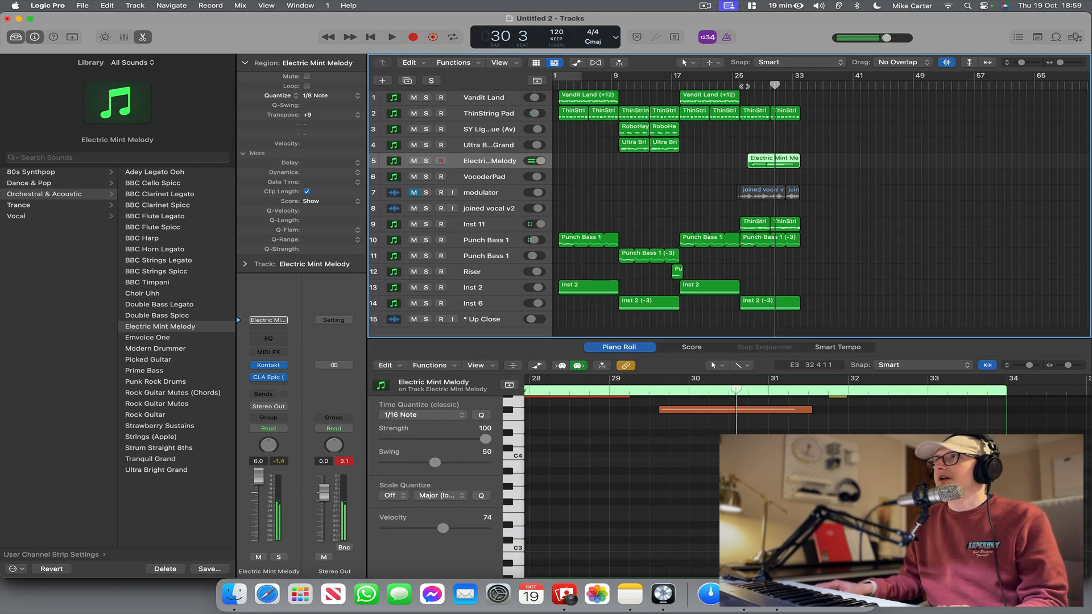
{"action": "left_click", "coordinate": [743, 86]}
{"action": "scroll", "coordinate": [659, 520], "scroll_direction": "up", "scroll_amount": 3}
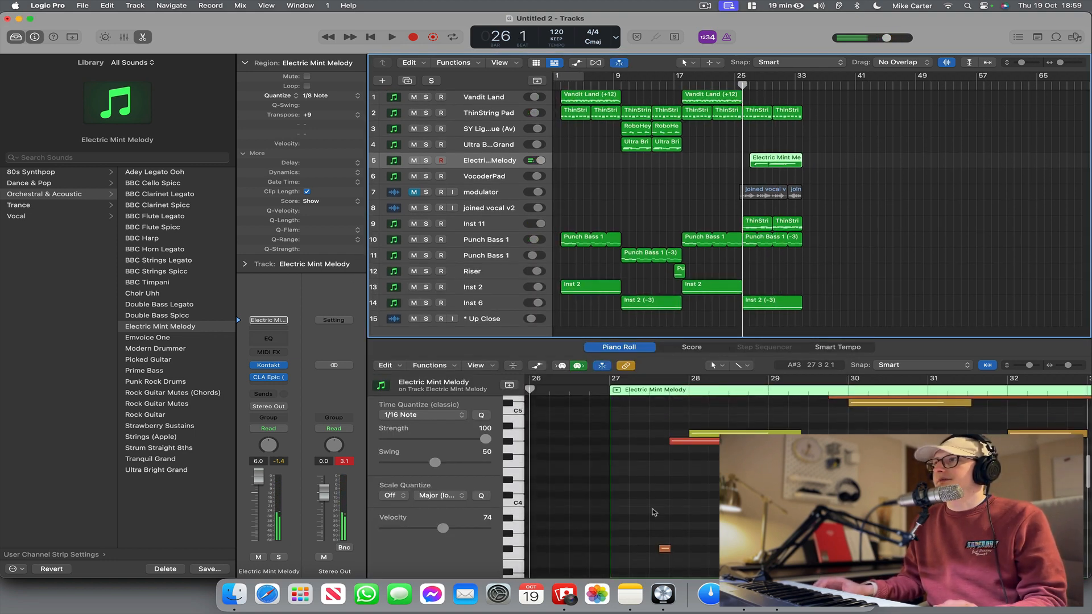
Lower the velocity of the loud Electric Mint Melody note just before bar 28, check another note's velocity, and clear the selection.
{"action": "left_click", "coordinate": [664, 548]}
{"action": "scroll", "coordinate": [825, 501], "scroll_direction": "right", "scroll_amount": 9}
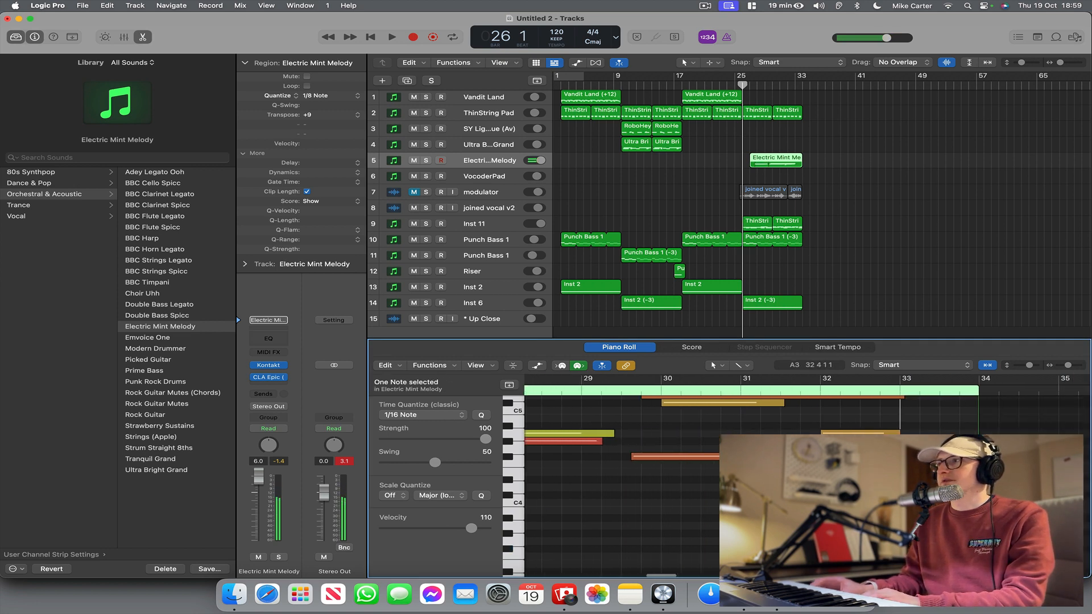
{"action": "scroll", "coordinate": [825, 500], "scroll_direction": "down", "scroll_amount": 5}
{"action": "scroll", "coordinate": [824, 500], "scroll_direction": "left", "scroll_amount": 11}
{"action": "scroll", "coordinate": [825, 501], "scroll_direction": "up", "scroll_amount": 6}
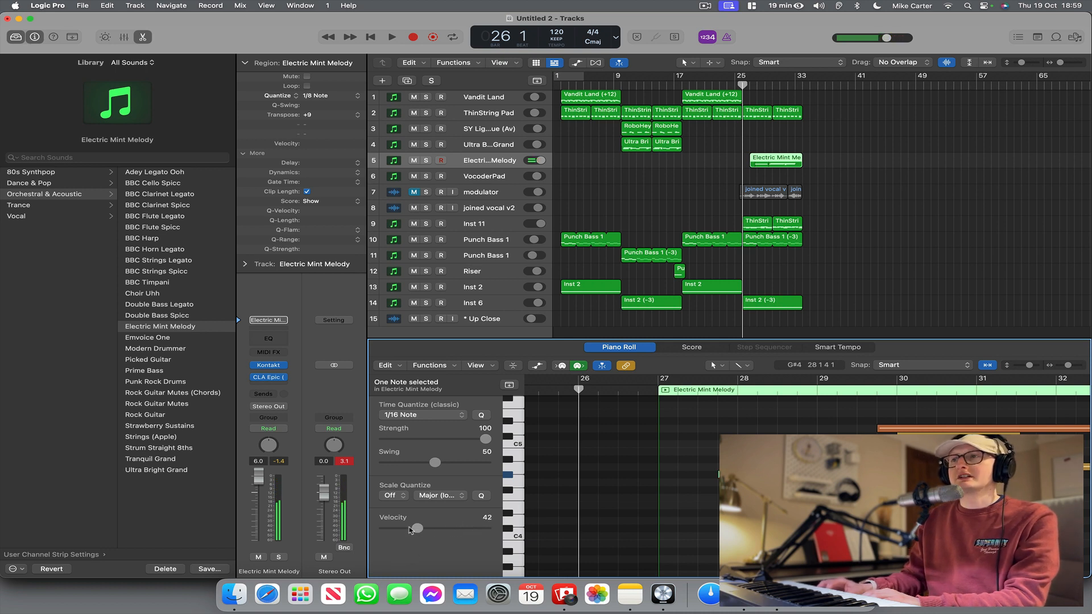
{"action": "left_click_drag", "start_coordinate": [421, 529], "coordinate": [430, 529]}
{"action": "scroll", "coordinate": [810, 483], "scroll_direction": "right", "scroll_amount": 5}
{"action": "left_click", "coordinate": [810, 483]}
{"action": "left_click", "coordinate": [810, 488]}
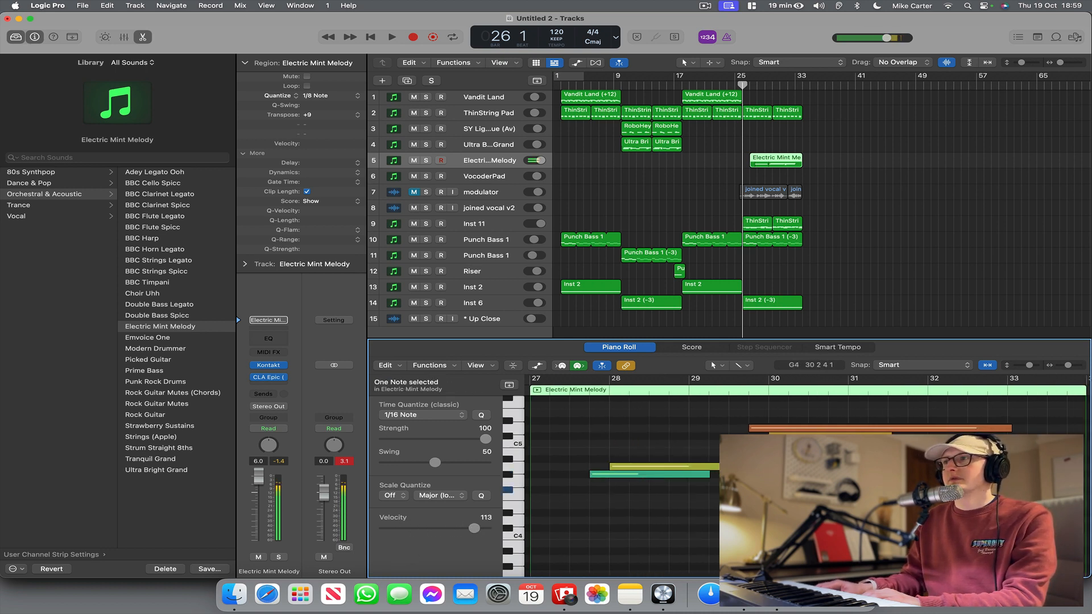
{"action": "left_click", "coordinate": [641, 536]}
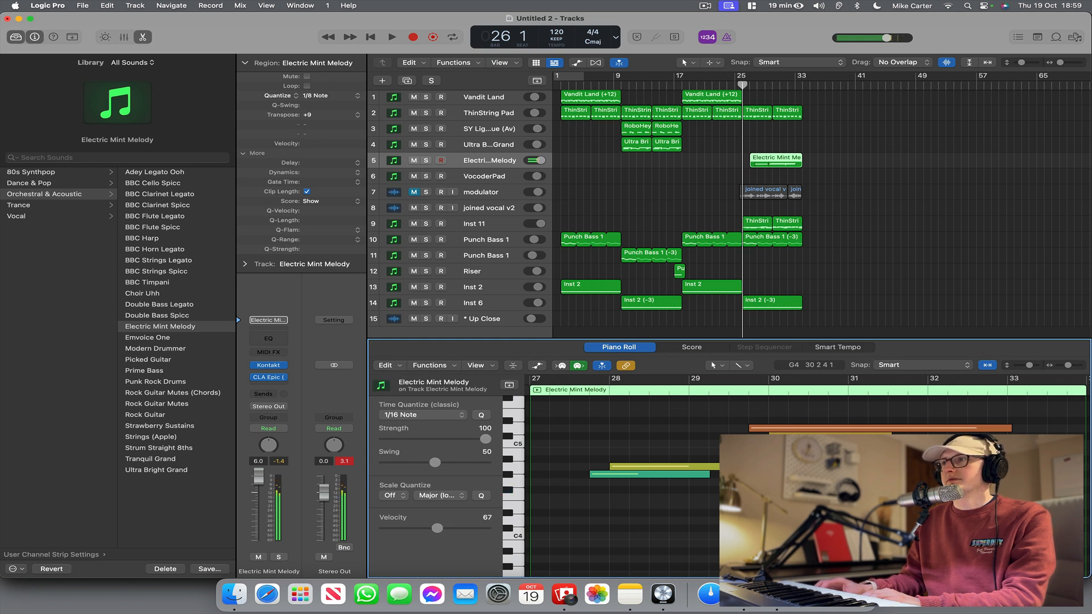
Play the melody from bar 26, lower the Electric Mint Melody track volume to 1.9 dB, and stop playback.
{"action": "key", "text": "space"}
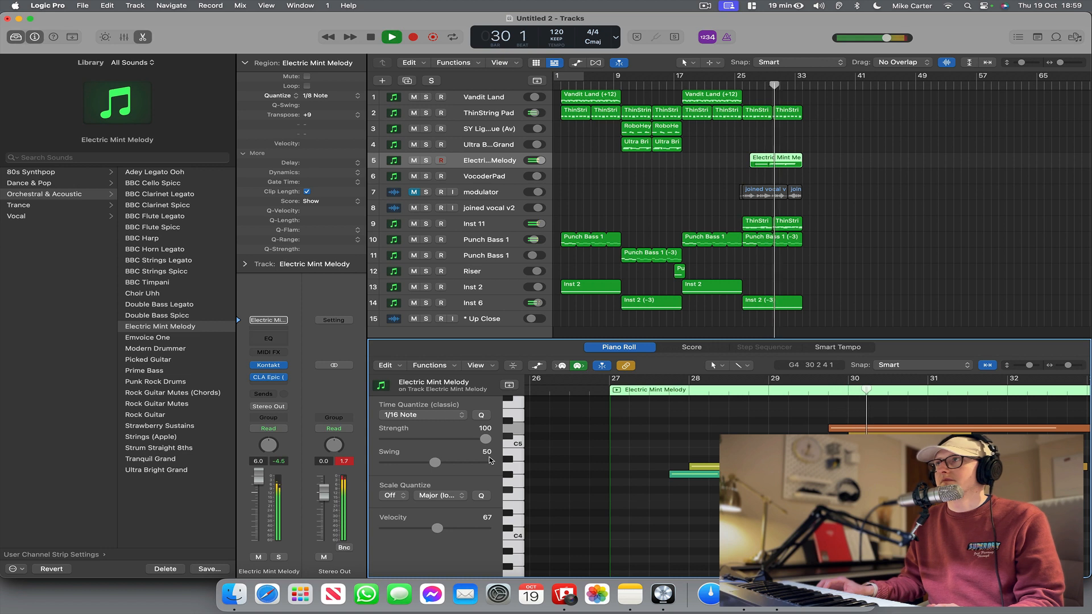
{"action": "left_click_drag", "start_coordinate": [536, 160], "coordinate": [534, 160]}
{"action": "key", "text": "space"}
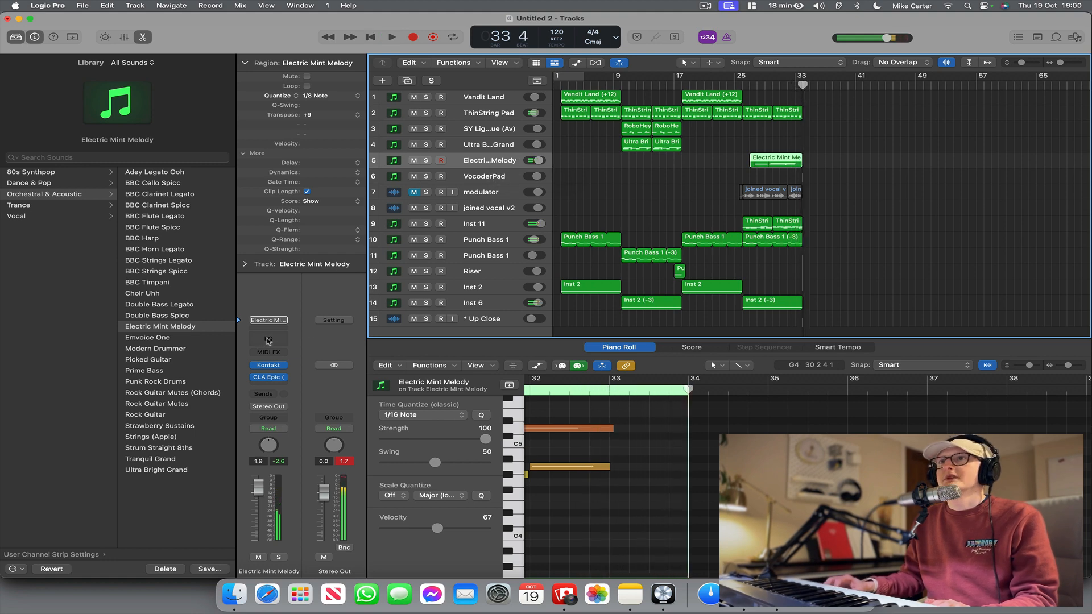
Add a Channel EQ to the Electric Mint Melody track and bring its high-cut filter down to about 2 kHz.
{"action": "left_click", "coordinate": [268, 338]}
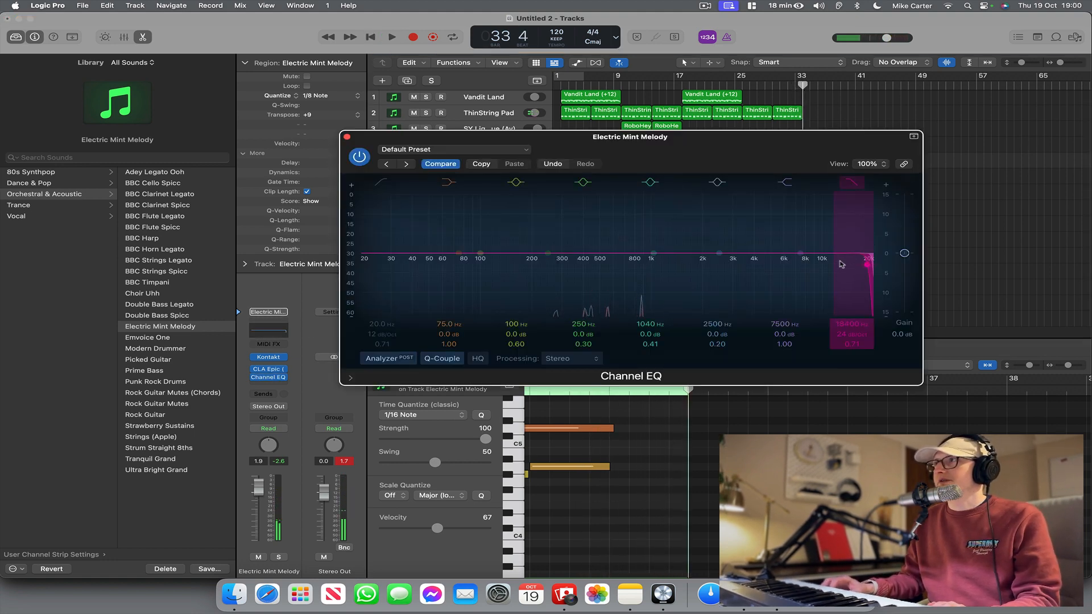
{"action": "left_click_drag", "start_coordinate": [870, 264], "coordinate": [700, 267]}
{"action": "left_click_drag", "start_coordinate": [796, 147], "coordinate": [798, 295]}
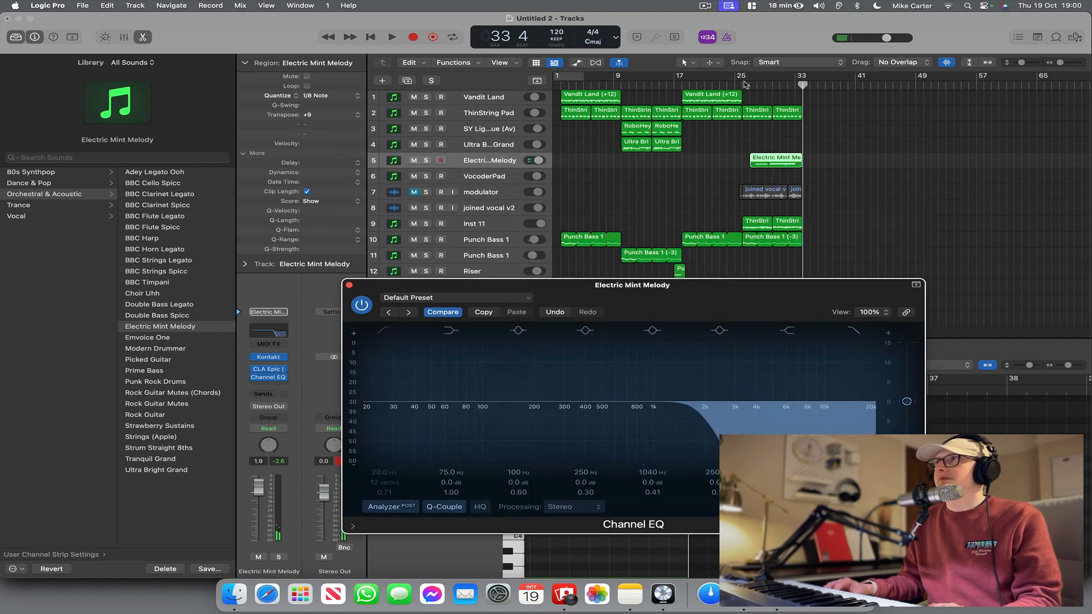
Replay the guitar melody from bar 26, fine-tune the EQ's high-cut filter while listening, then close the EQ and stop playback.
{"action": "left_click", "coordinate": [746, 84]}
{"action": "key", "text": "space"}
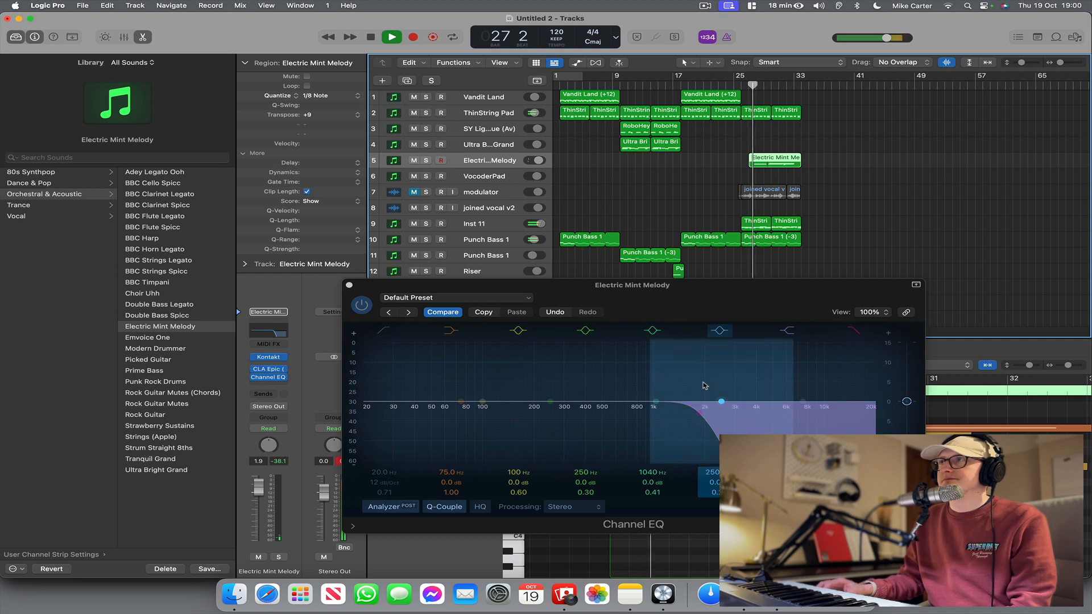
{"action": "left_click_drag", "start_coordinate": [703, 405], "coordinate": [709, 426]}
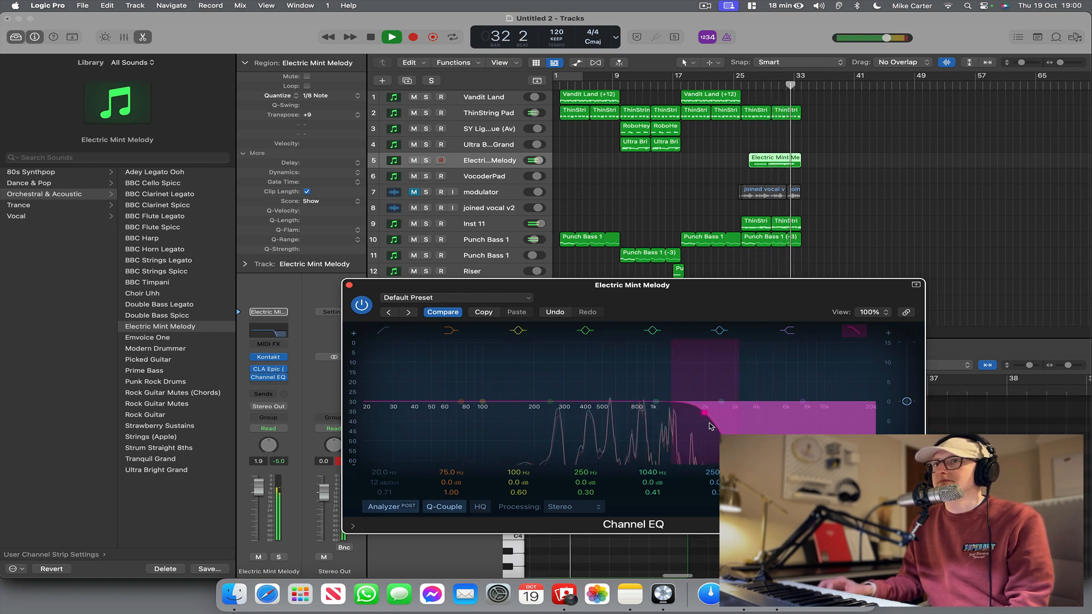
{"action": "left_click", "coordinate": [349, 285]}
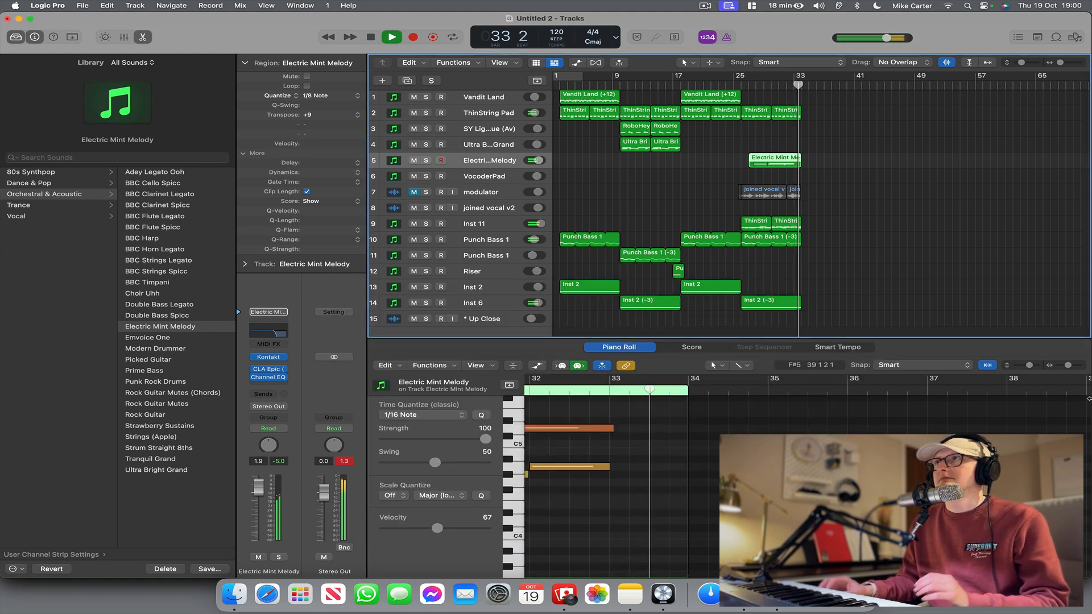
{"action": "key", "text": "space"}
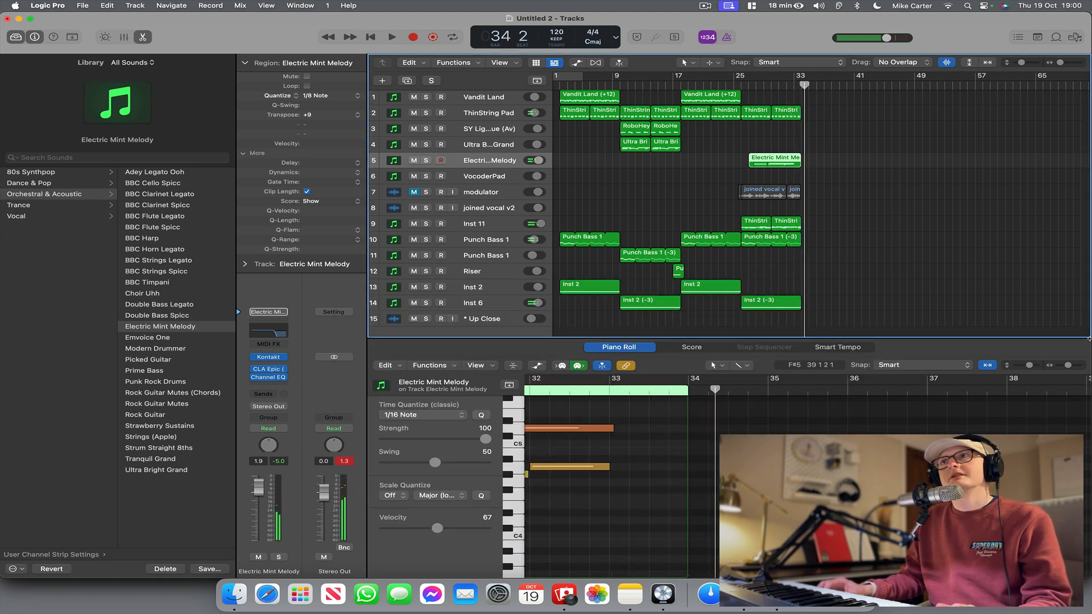